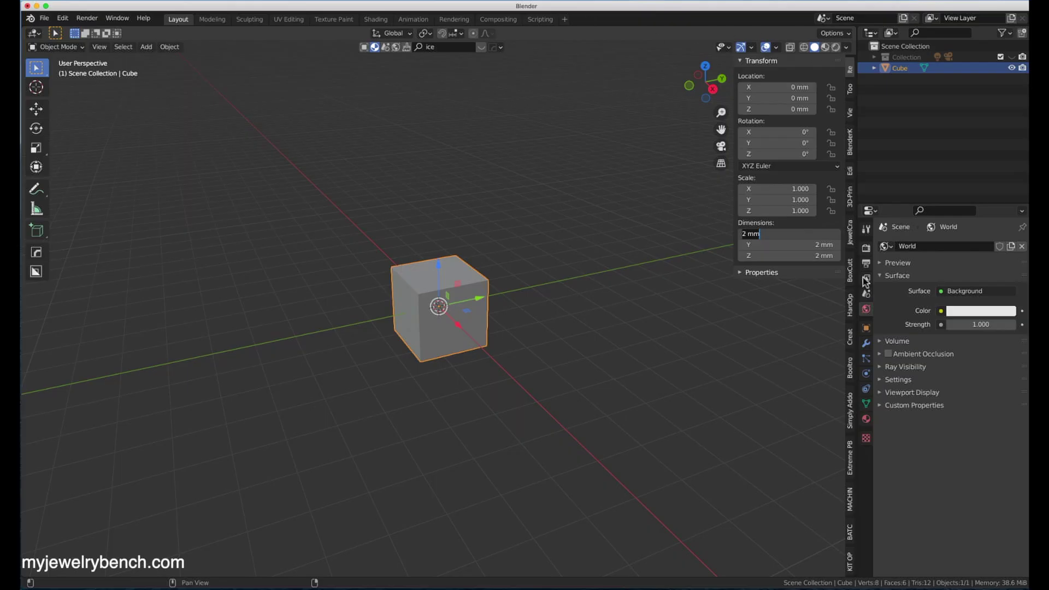
# Add a 6.35 mm radiant-cut diamond to the scene with the JewelCraft Add Gem command.
pyautogui.click(849, 232)
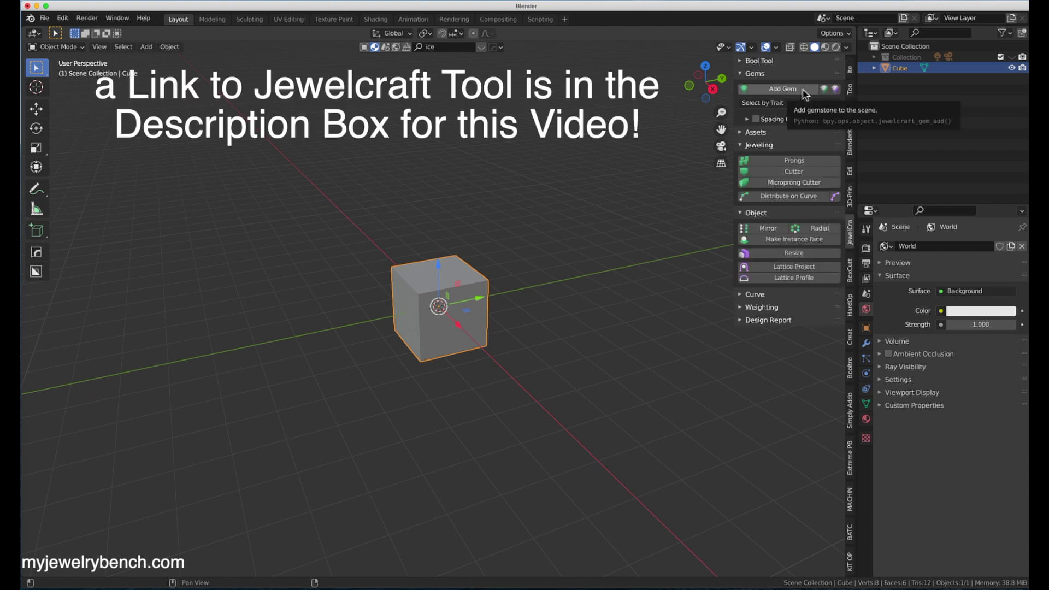
pyautogui.click(805, 95)
pyautogui.click(836, 177)
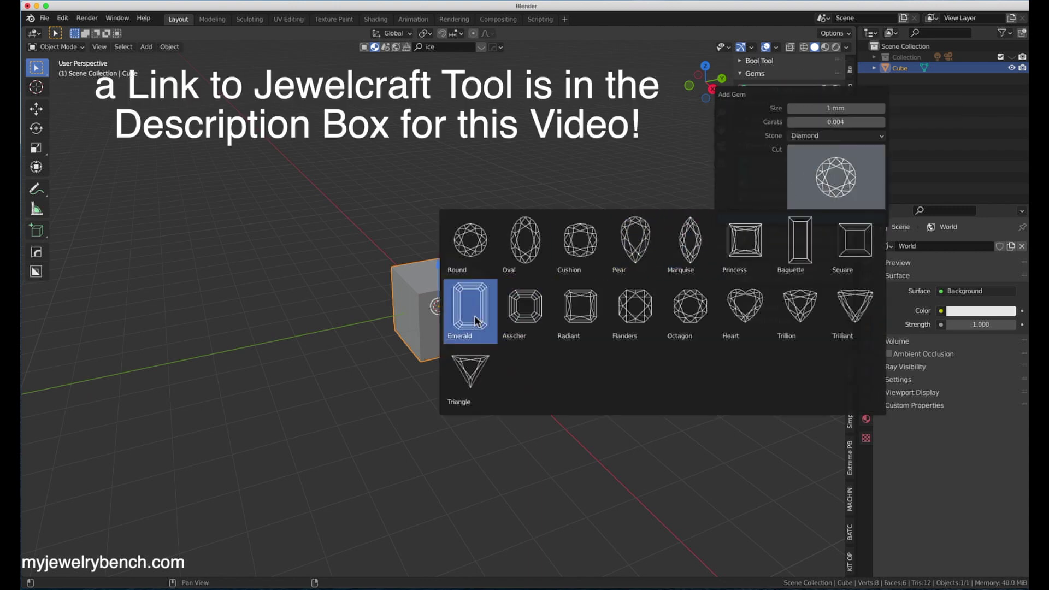
pyautogui.click(587, 302)
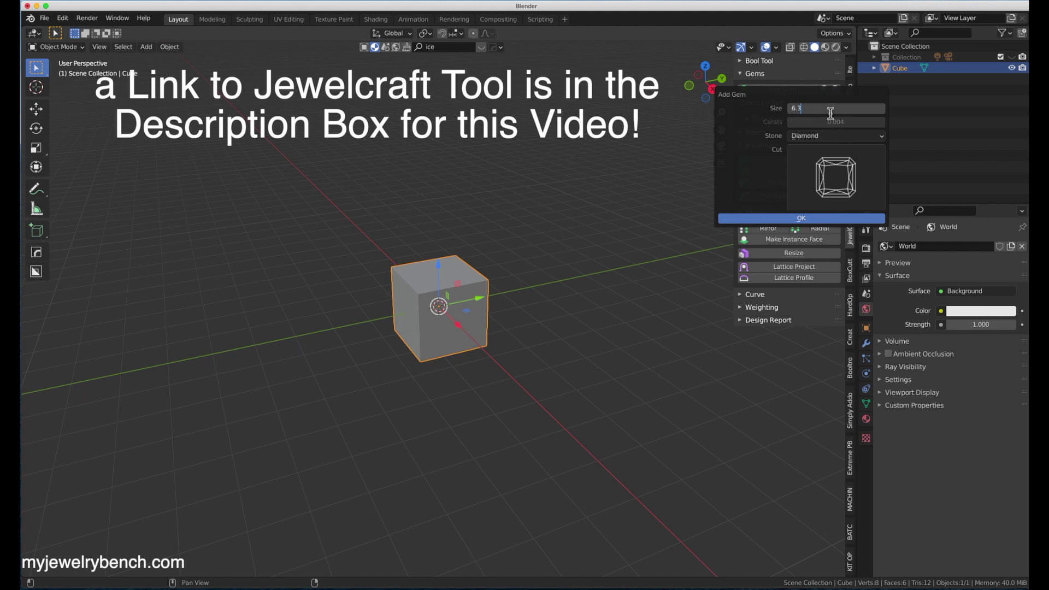
pyautogui.press('Return')
pyautogui.click(802, 218)
# Turn on X-ray display and random object colours, and scale the cube to about 7 mm around the gem.
pyautogui.hotkey('alt', 'z')
pyautogui.click(479, 290)
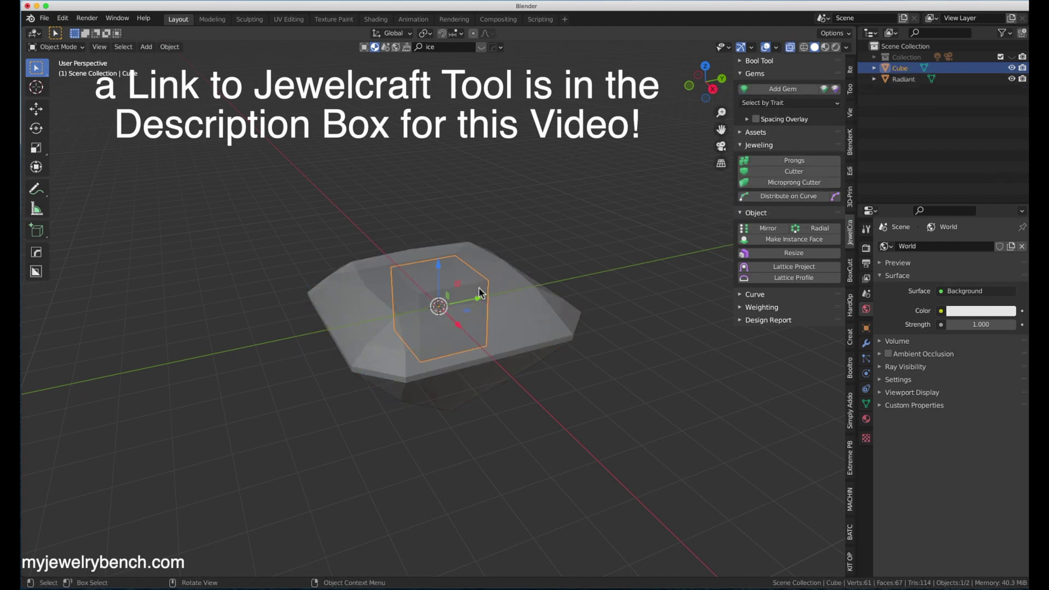
pyautogui.press('s')
pyautogui.click(573, 340)
pyautogui.moveTo(590, 189); pyautogui.dragTo(547, 170, button='middle')
pyautogui.click(846, 47)
pyautogui.click(840, 195)
pyautogui.press('s')
pyautogui.click(693, 466)
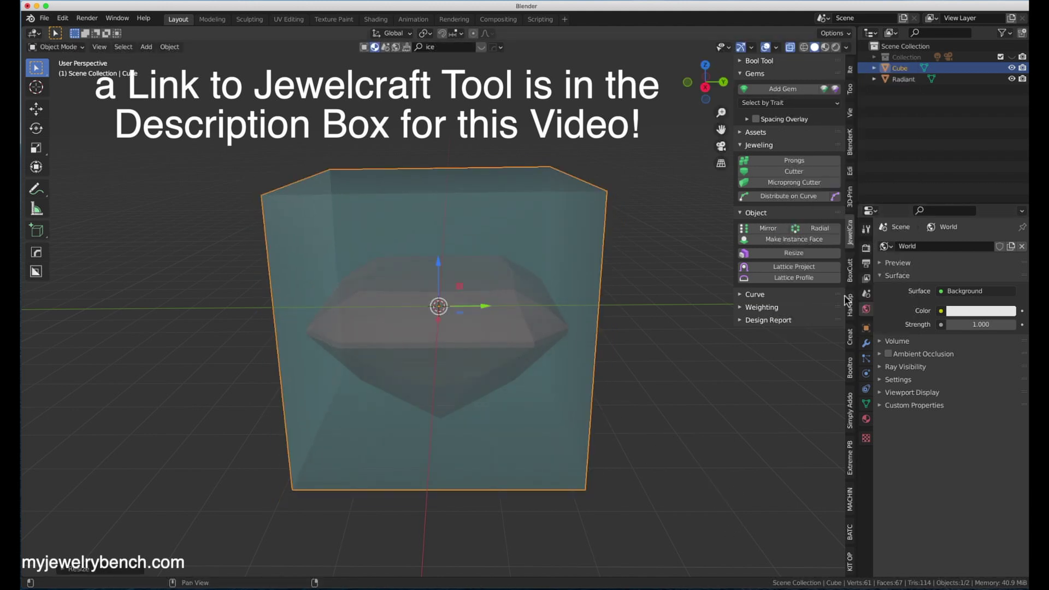
# Set the cube's dimensions to 9.1 mm in X, 9.1 mm in Y and 2 mm in Z.
pyautogui.click(849, 88)
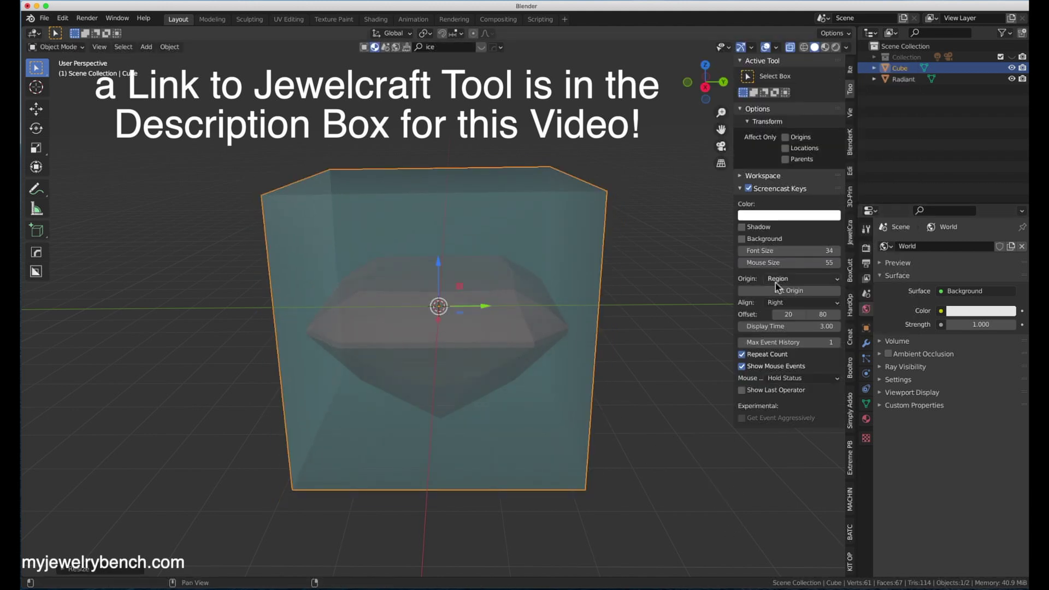
pyautogui.click(652, 131)
pyautogui.click(849, 69)
pyautogui.click(593, 229)
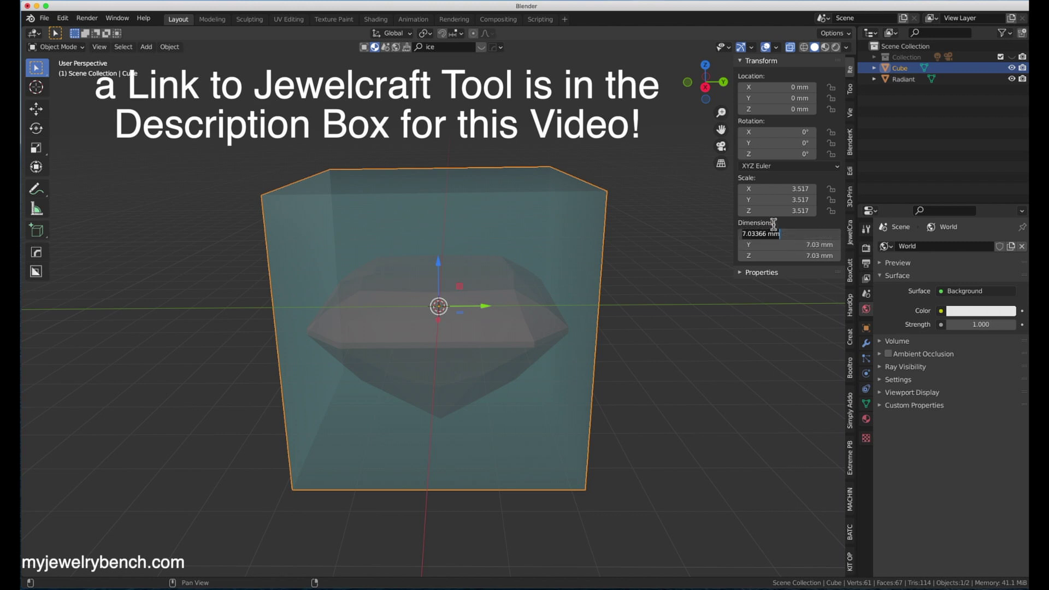
pyautogui.write('1')
pyautogui.press('Tab')
pyautogui.write('9')
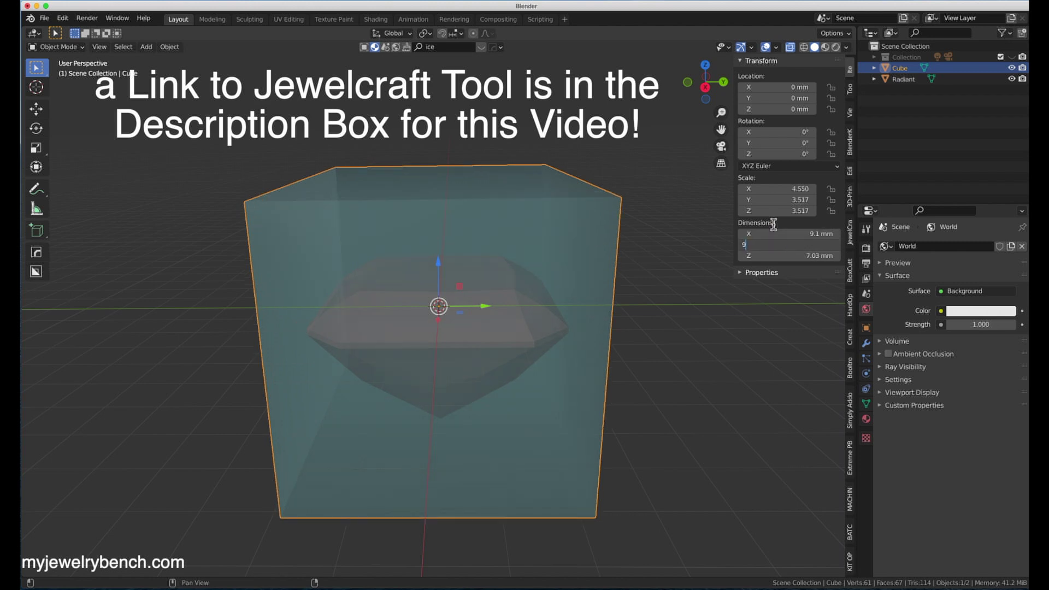
pyautogui.write('.1')
pyautogui.press('Tab')
pyautogui.write('2')
pyautogui.press('Return')
# Move the flattened cube down about 1.35 mm along Z so the gem's upper part rises above it.
pyautogui.press('g')
pyautogui.press('z')
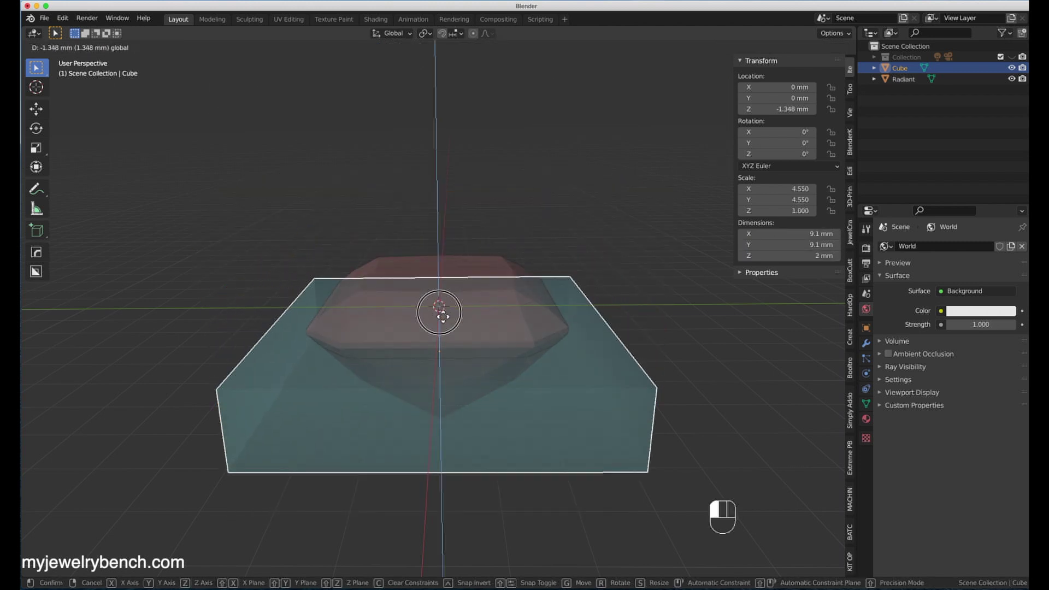
pyautogui.click(443, 315)
pyautogui.moveTo(461, 311); pyautogui.dragTo(520, 293, button='middle')
pyautogui.moveTo(539, 341); pyautogui.dragTo(454, 368, button='middle')
pyautogui.hotkey('ctrl', 'b')
pyautogui.press('Tab')
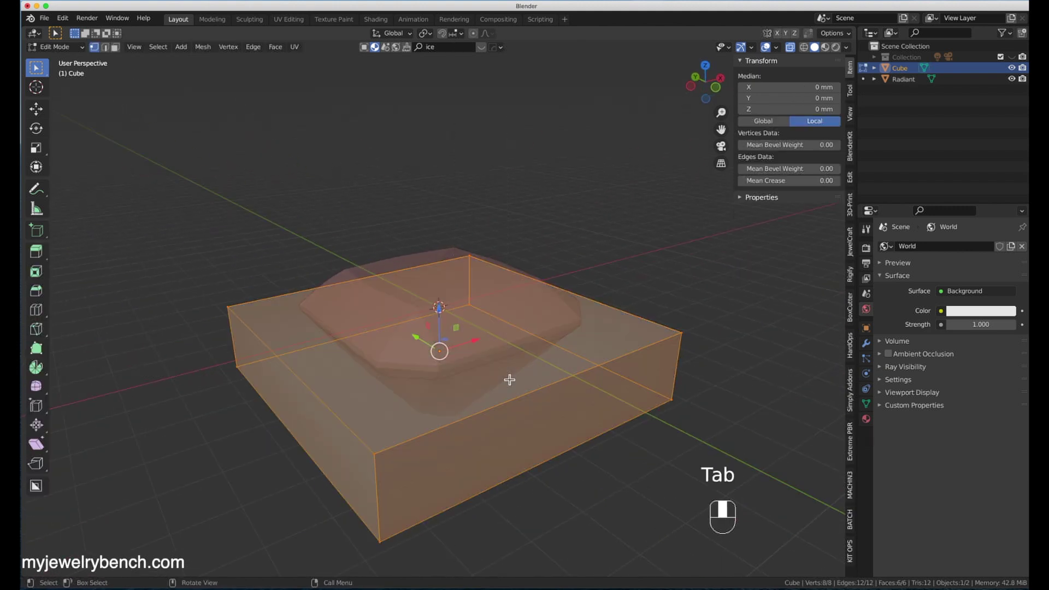
pyautogui.hotkey('ctrl', 'b')
pyautogui.rightClick(518, 392)
pyautogui.press('Tab')
# Apply the plate's scale and bevel all its edges about 0.32 mm with four segments.
pyautogui.hotkey('ctrl', 'a')
pyautogui.click(487, 438)
pyautogui.press('Tab')
pyautogui.hotkey('ctrl', 'b')
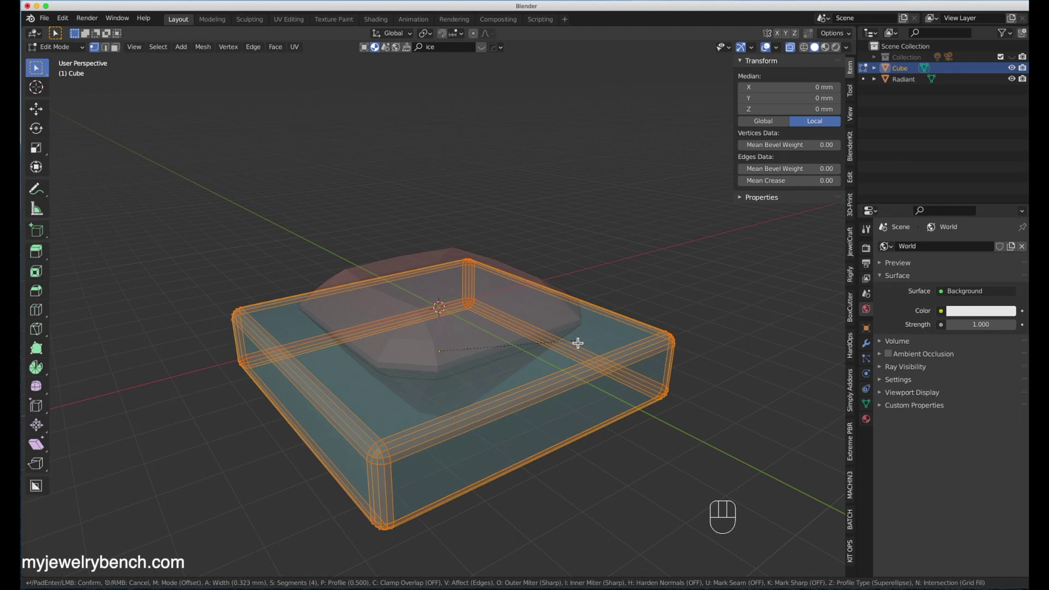
pyautogui.click(579, 344)
pyautogui.hotkey('alt', 'a')
pyautogui.press('KP_1')
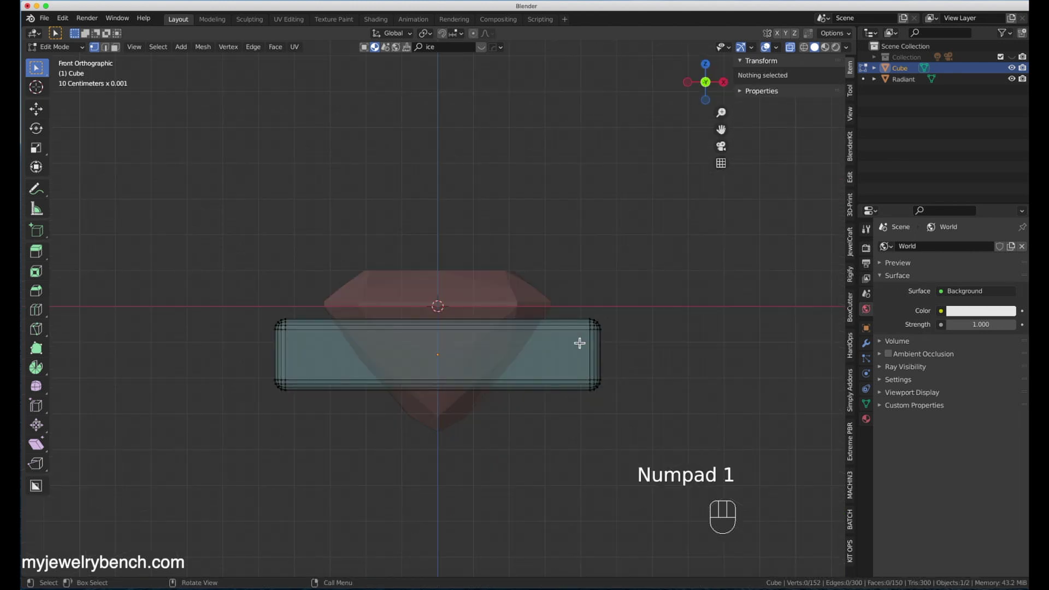
pyautogui.press('Tab')
# Select the radiant gem and add a JewelCraft cutter for it.
pyautogui.moveTo(382, 257); pyautogui.dragTo(393, 261, button='middle')
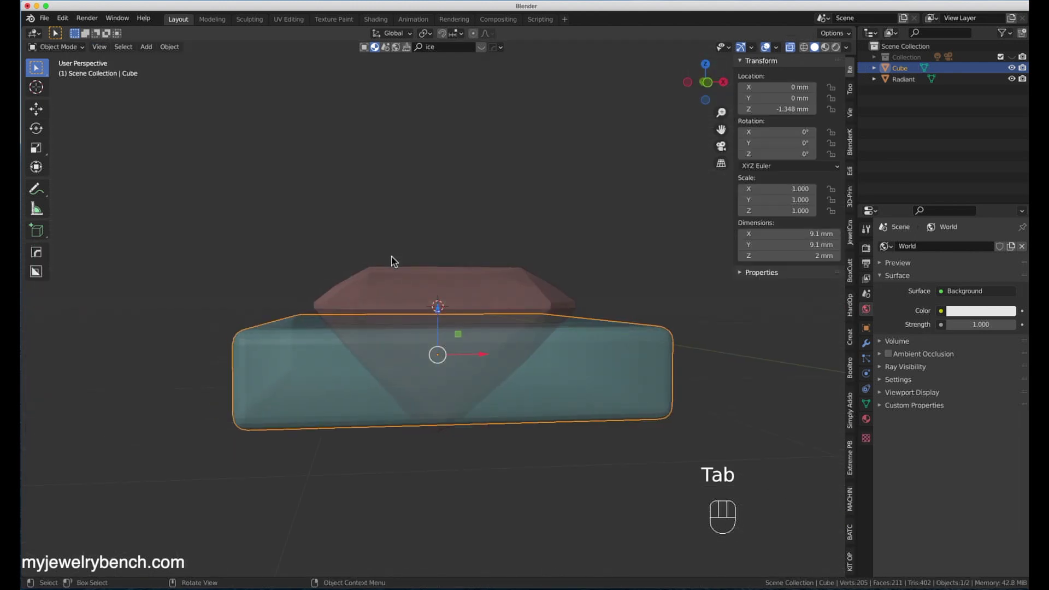
pyautogui.press('KP_1')
pyautogui.moveTo(410, 319); pyautogui.dragTo(405, 310, button='middle')
pyautogui.click(405, 310)
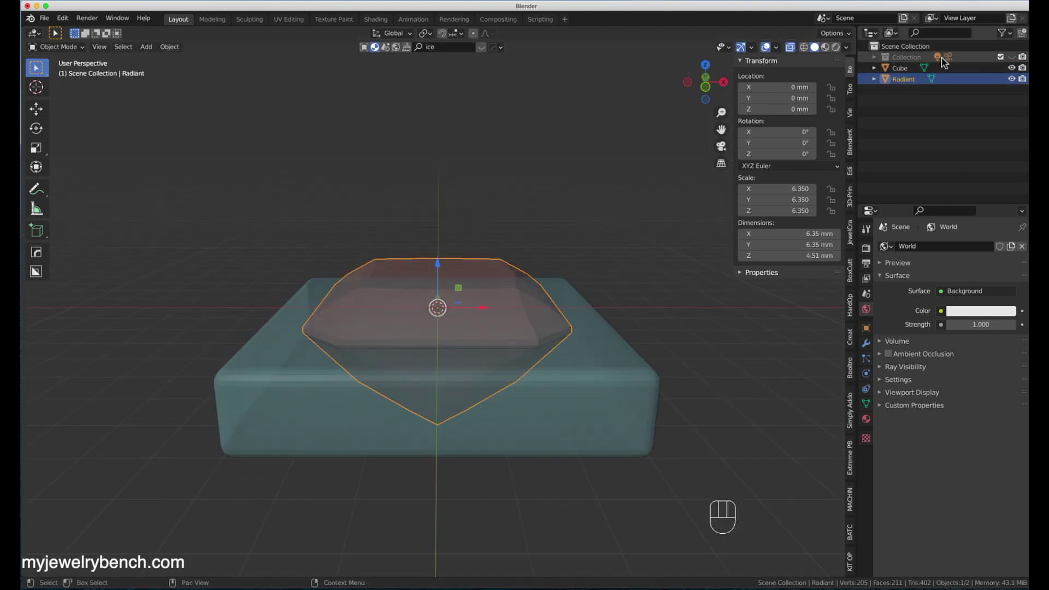
pyautogui.click(849, 232)
pyautogui.click(764, 170)
pyautogui.moveTo(547, 322); pyautogui.dragTo(378, 395, button='middle')
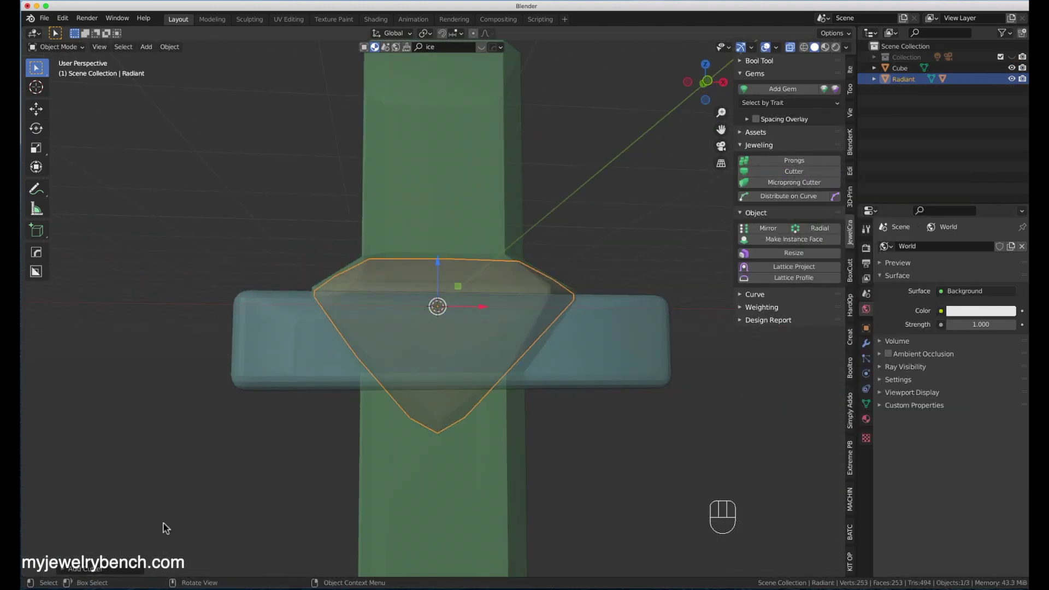
# Increase the hole size of the radiant gem's cutter.
pyautogui.click(82, 568)
pyautogui.scroll(-4, 382, 366)
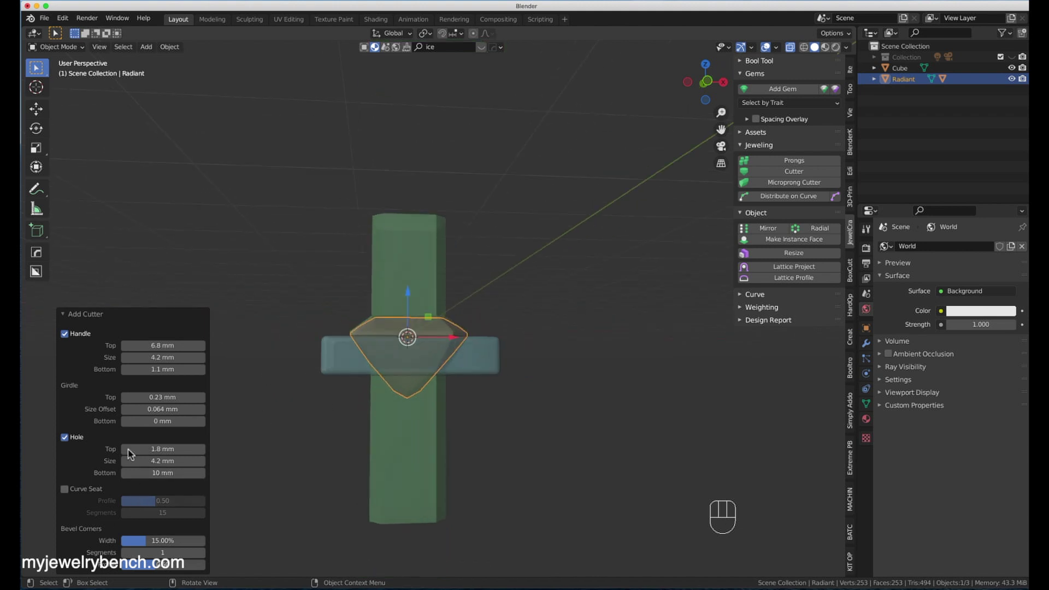
pyautogui.moveTo(162, 461); pyautogui.dragTo(191, 460)
# Subtract the cutter from the plate with a Boolean difference to open the gem seat.
pyautogui.click(449, 307)
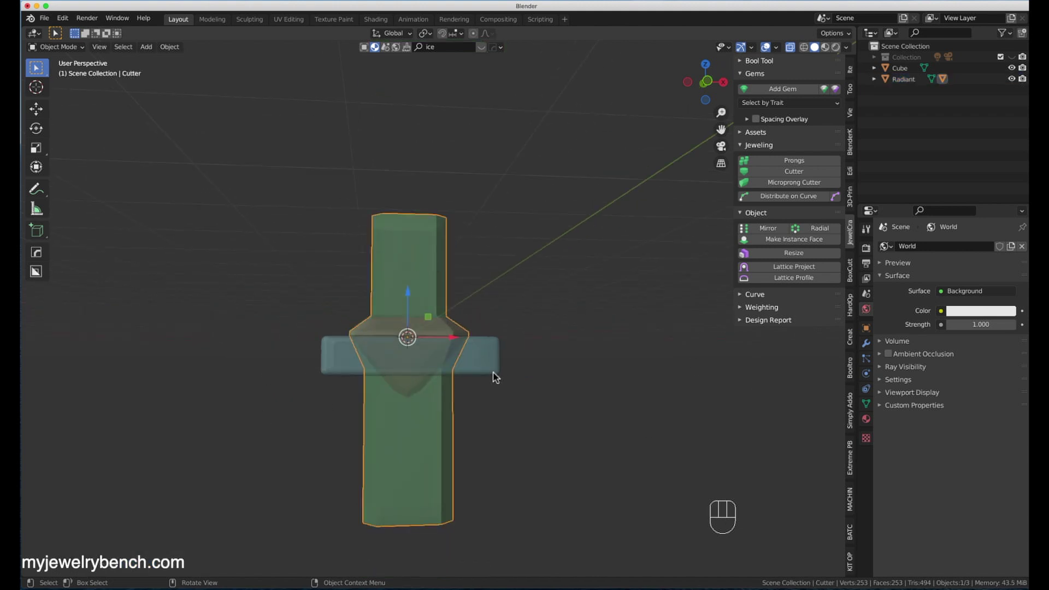
pyautogui.keyDown('shift'); pyautogui.click(486, 349); pyautogui.keyUp('shift')
pyautogui.press('ctrl+shift+KP_Subtract')
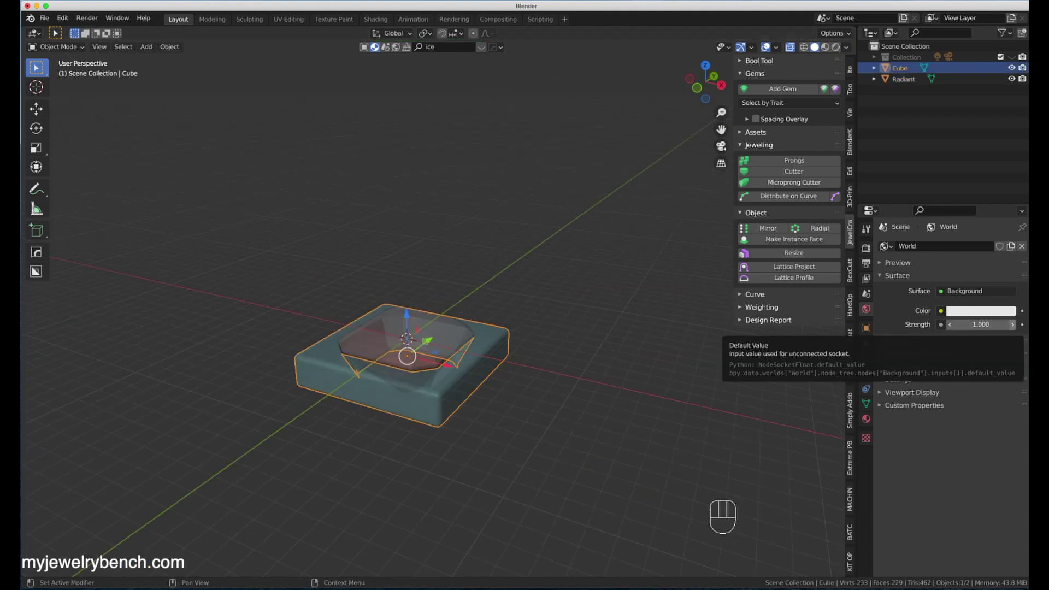
# Add a 1 mm round diamond, raise it about 1.63 mm, and place it on the plate's back rim.
pyautogui.click(762, 90)
pyautogui.click(754, 110)
pyautogui.click(775, 163)
pyautogui.click(431, 246)
pyautogui.press('Return')
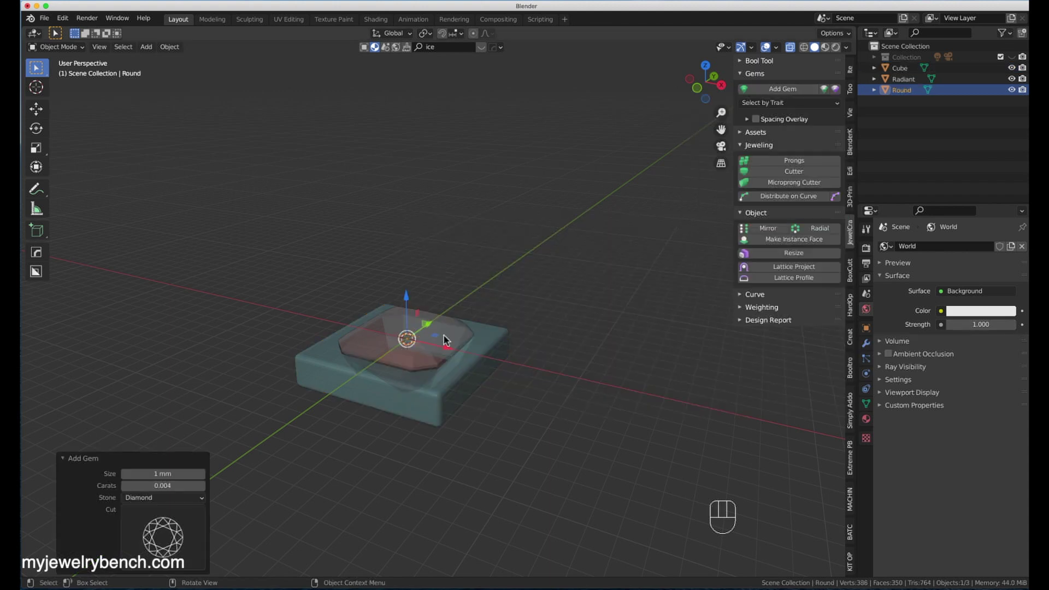
pyautogui.press('KP_7')
pyautogui.press('g')
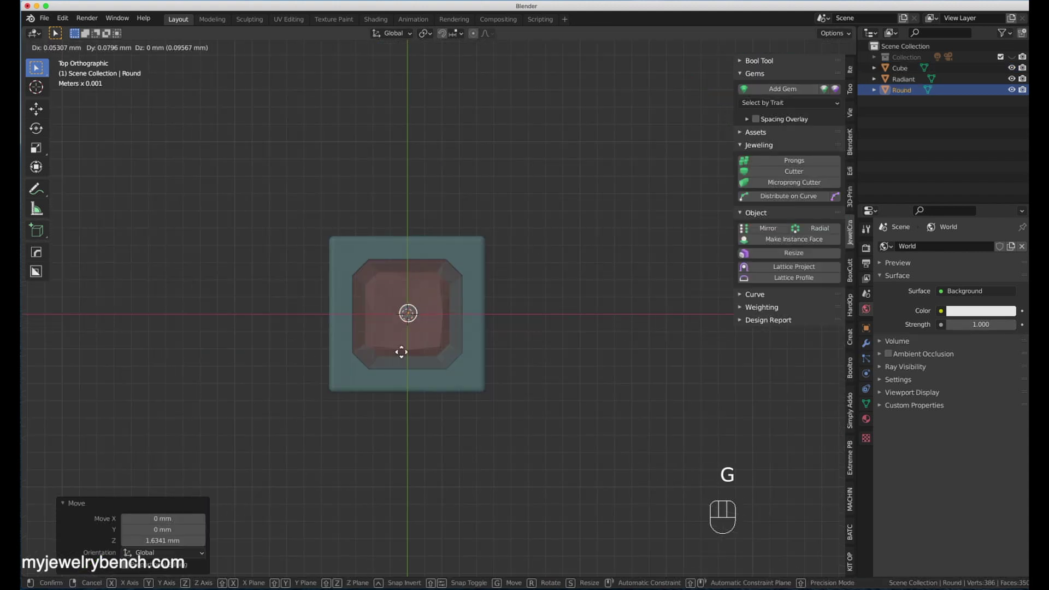
pyautogui.click(389, 289)
# Duplicate the small round gem three times along X to form a row of four on the back rim.
pyautogui.hotkey('shift', 'd')
pyautogui.press('x')
pyautogui.click(374, 288)
pyautogui.hotkey('shift', 'd')
pyautogui.press('x')
pyautogui.click(424, 290)
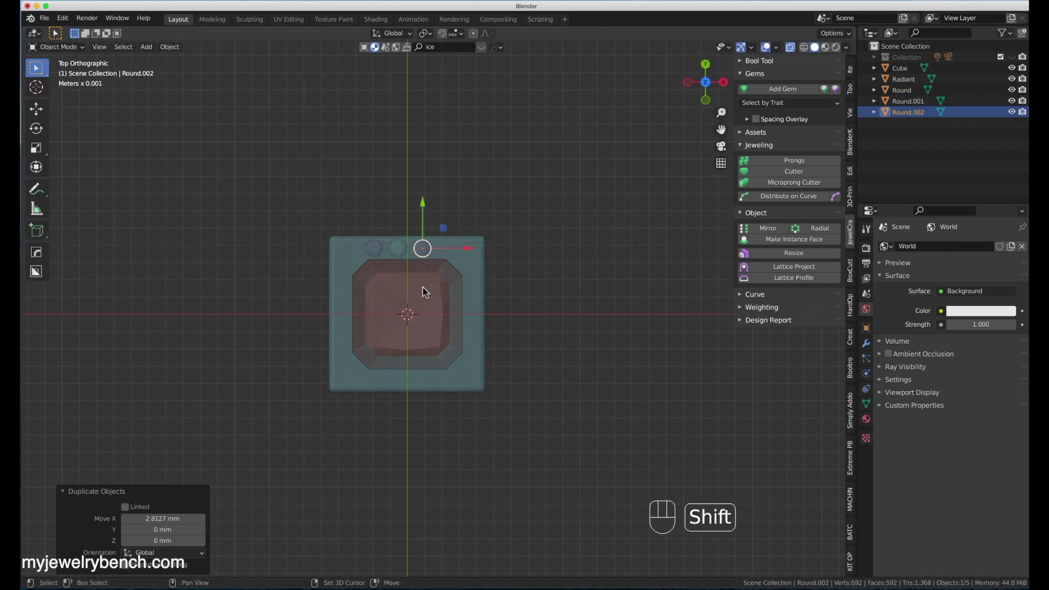
pyautogui.hotkey('shift', 'd')
pyautogui.press('x')
pyautogui.click(448, 287)
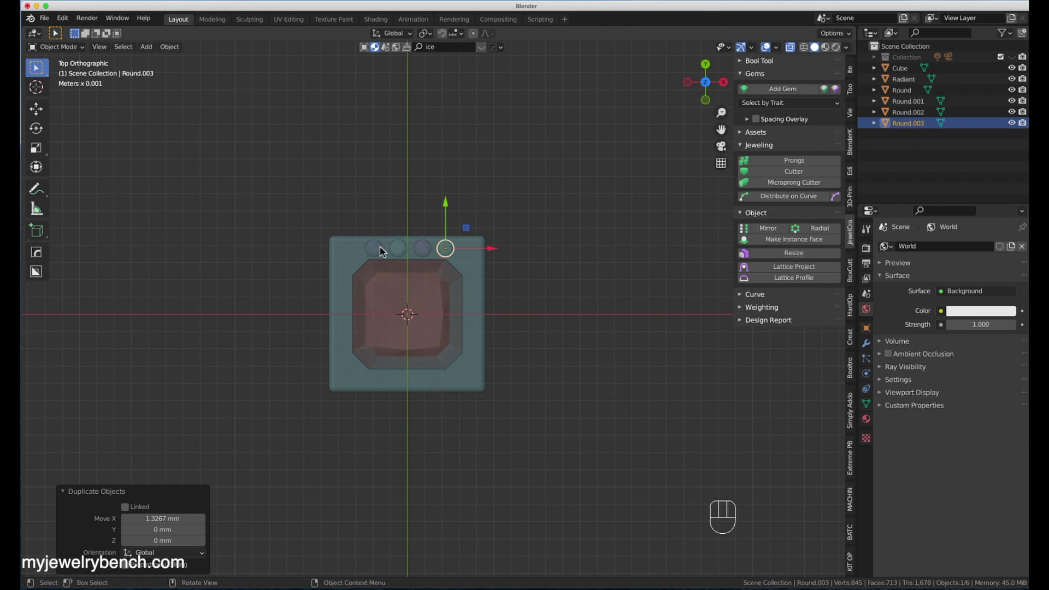
# Move the two outer round gems outward, the left one about 0.66 mm and the right one about 0.45 mm.
pyautogui.click(379, 247)
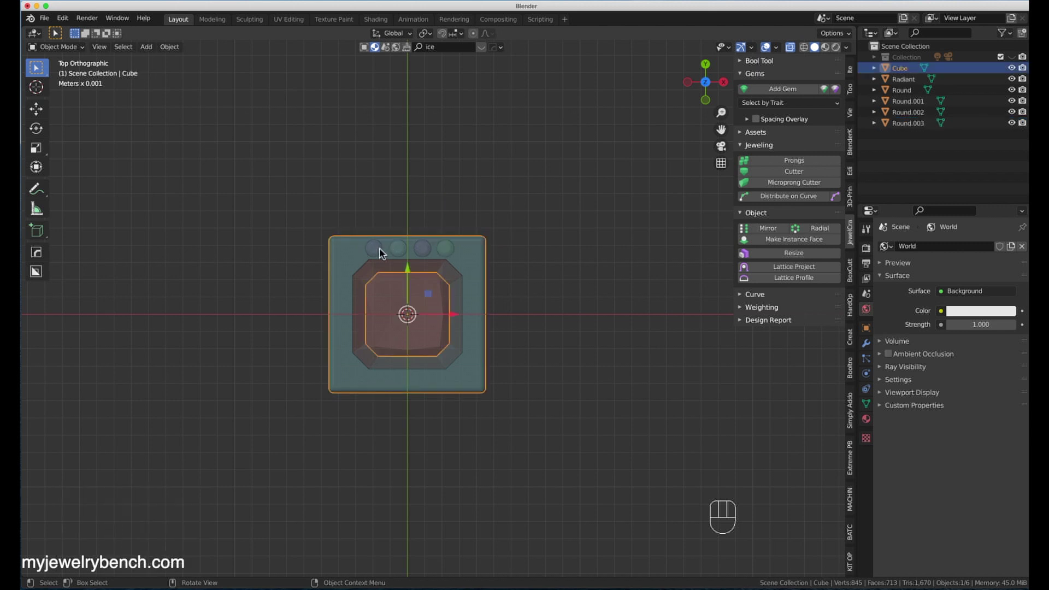
pyautogui.click(379, 247)
pyautogui.press('g')
pyautogui.click(383, 254)
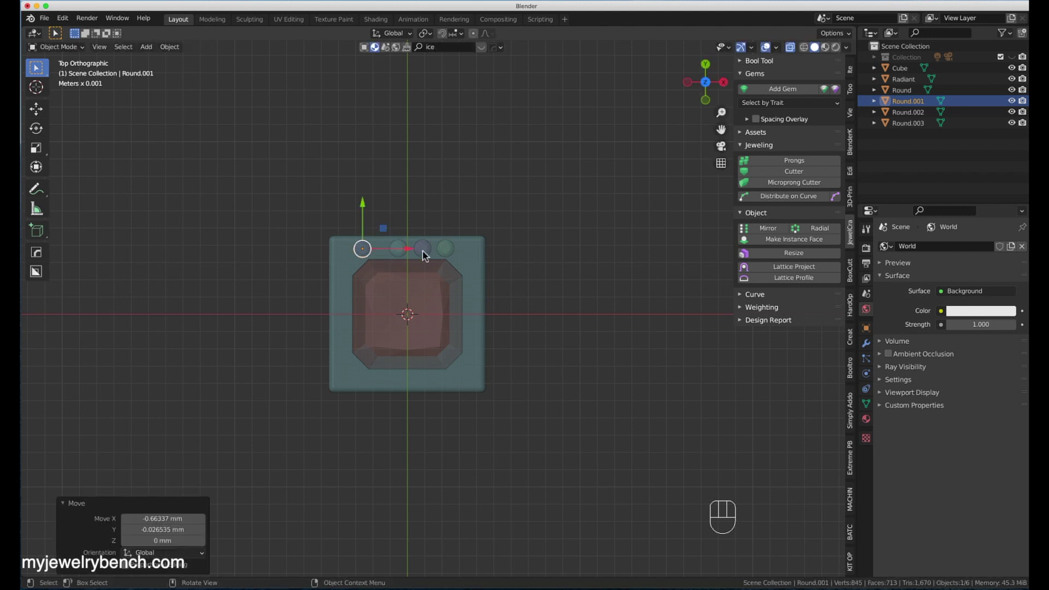
pyautogui.click(434, 253)
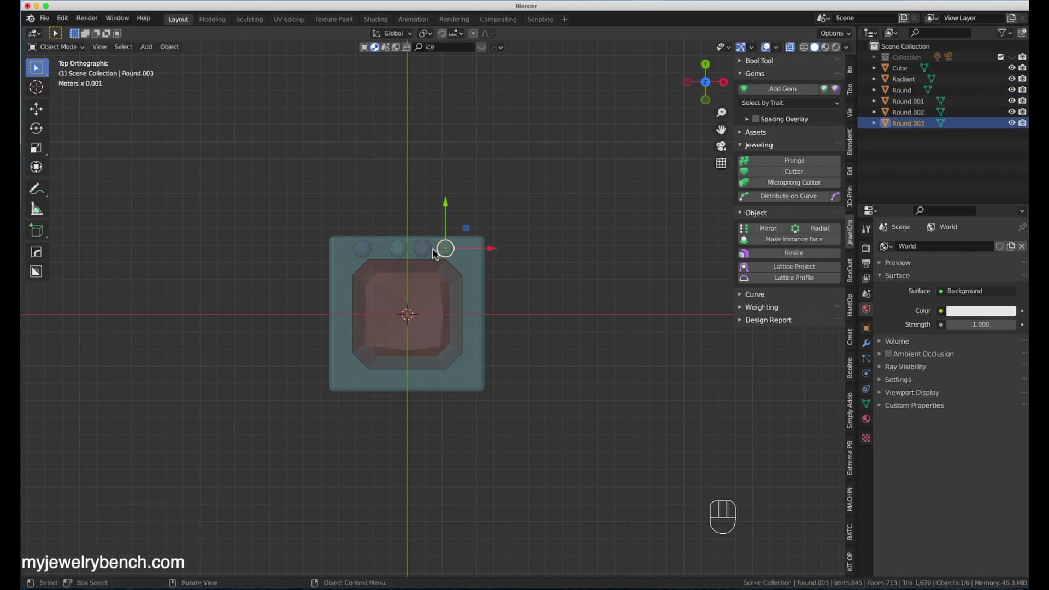
pyautogui.press('g')
pyautogui.click(455, 261)
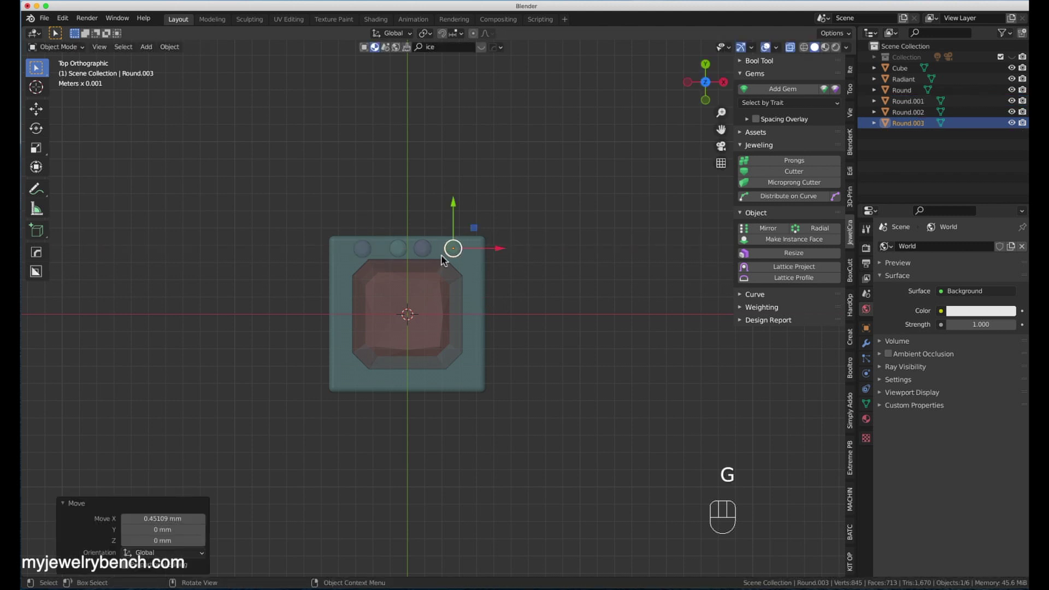
# Adjust the two inner round gems to even out the spacing of the row.
pyautogui.click(430, 248)
pyautogui.press('g')
pyautogui.click(437, 253)
pyautogui.click(401, 247)
pyautogui.click(401, 247)
pyautogui.press('g')
pyautogui.press('x')
pyautogui.click(400, 250)
# Select all four 1 mm round gems by trait and delete them.
pyautogui.click(448, 207)
pyautogui.click(369, 249)
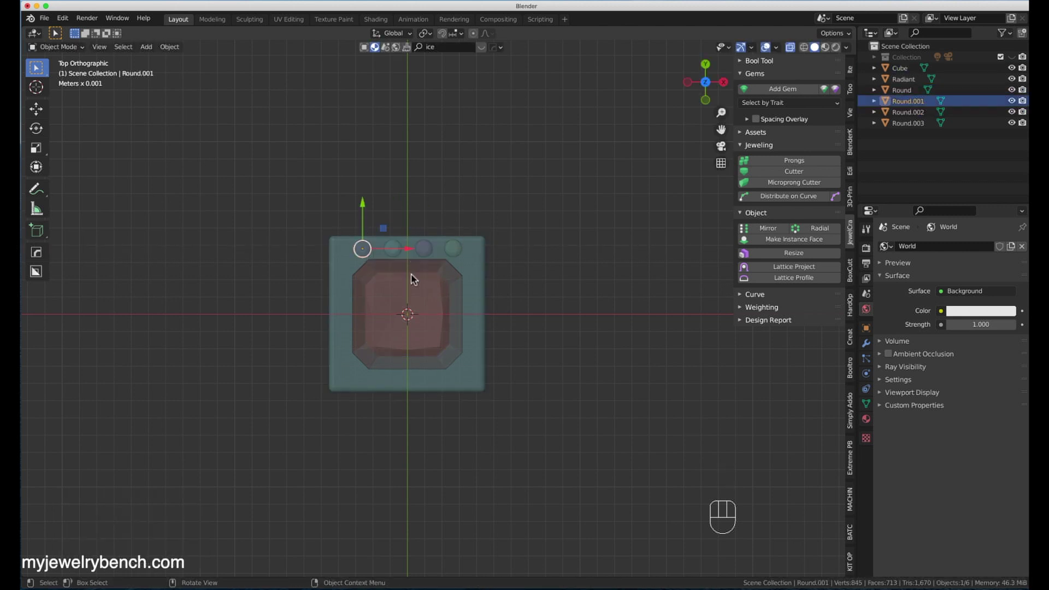
pyautogui.click(789, 102)
pyautogui.press('x')
pyautogui.click(434, 268)
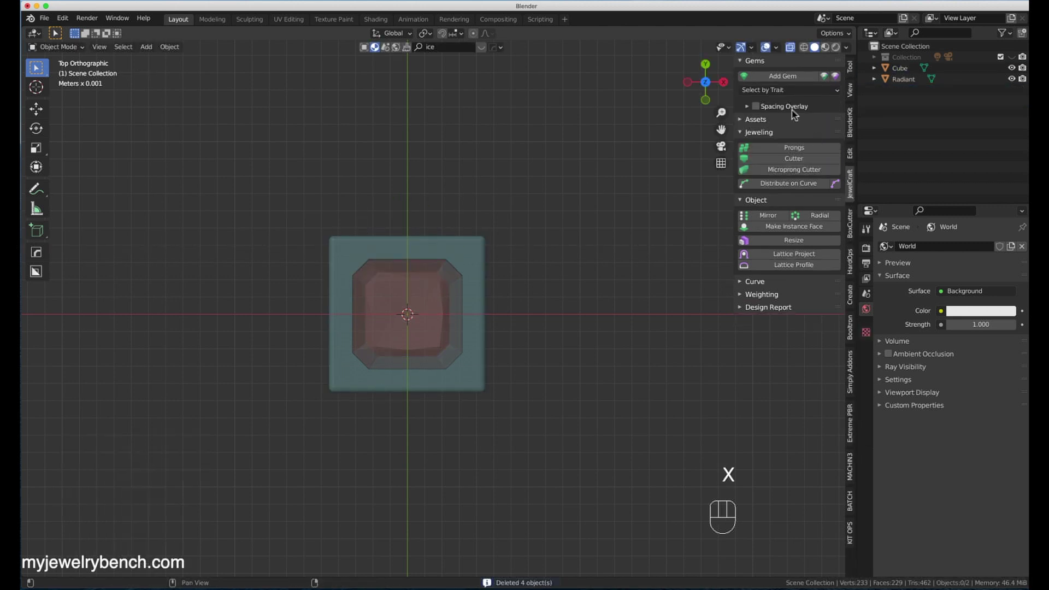
# Add a 1.1 mm round diamond and move it about -2.68 mm in X and 3.85 mm in Y onto the back rim.
pyautogui.click(792, 76)
pyautogui.click(761, 209)
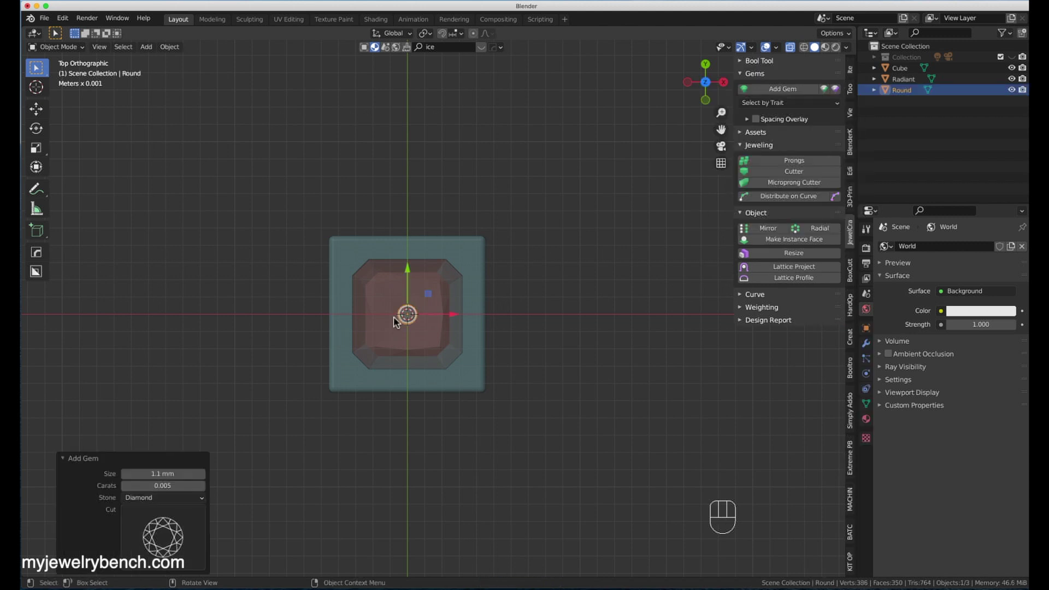
pyautogui.press('g')
pyautogui.click(349, 250)
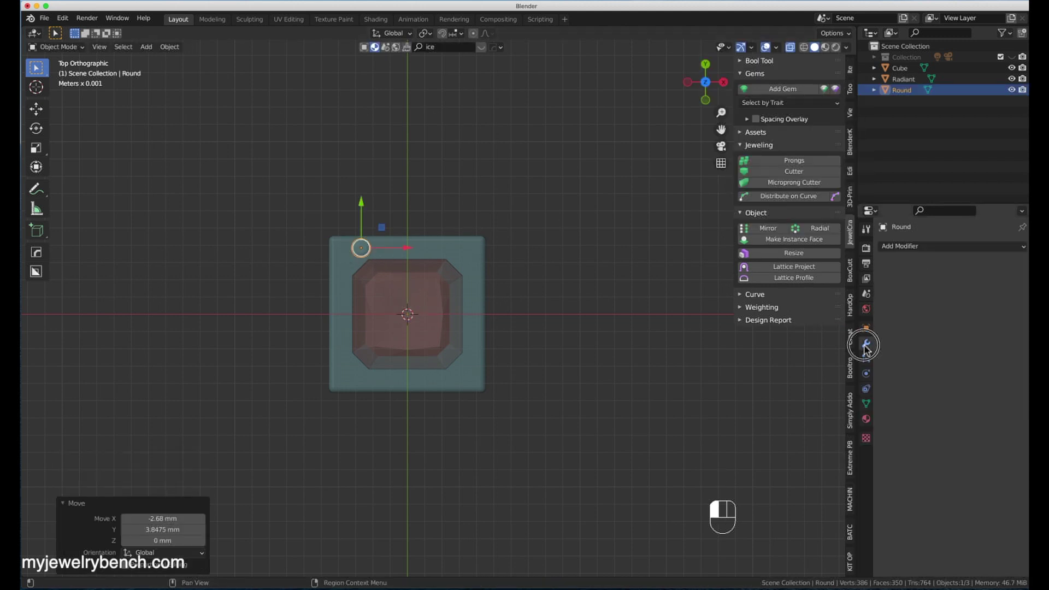
# Add an Array modifier to the round gem with a count of 4 and a relative X offset factor of 1.6.
pyautogui.click(866, 343)
pyautogui.click(950, 246)
pyautogui.click(786, 276)
pyautogui.doubleClick(1009, 318)
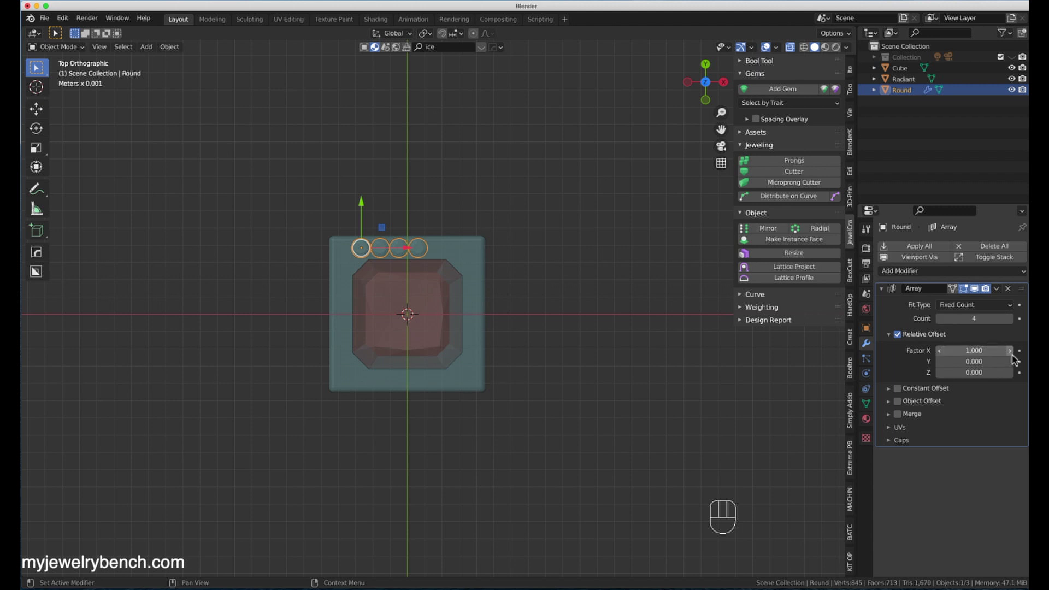
pyautogui.click(1009, 351)
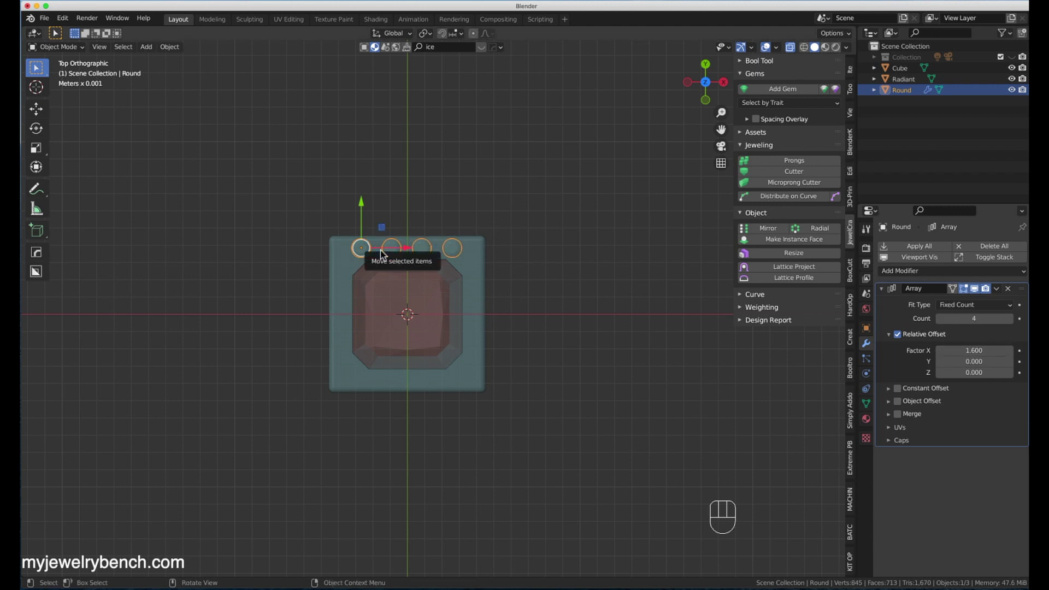
# Duplicate the gem row along Y onto the plate's front rim and fine-tune both rows' positions along Y.
pyautogui.hotkey('shift', 'd')
pyautogui.press('y')
pyautogui.click(370, 382)
pyautogui.moveTo(365, 338); pyautogui.dragTo(365, 341)
pyautogui.click(361, 247)
pyautogui.moveTo(364, 207); pyautogui.dragTo(365, 208)
# Select both round gem rows and lower them about 0.17 mm along Z.
pyautogui.moveTo(388, 409); pyautogui.dragTo(389, 307, button='middle')
pyautogui.keyDown('shift'); pyautogui.click(365, 280); pyautogui.keyUp('shift')
pyautogui.moveTo(365, 222); pyautogui.dragTo(361, 225)
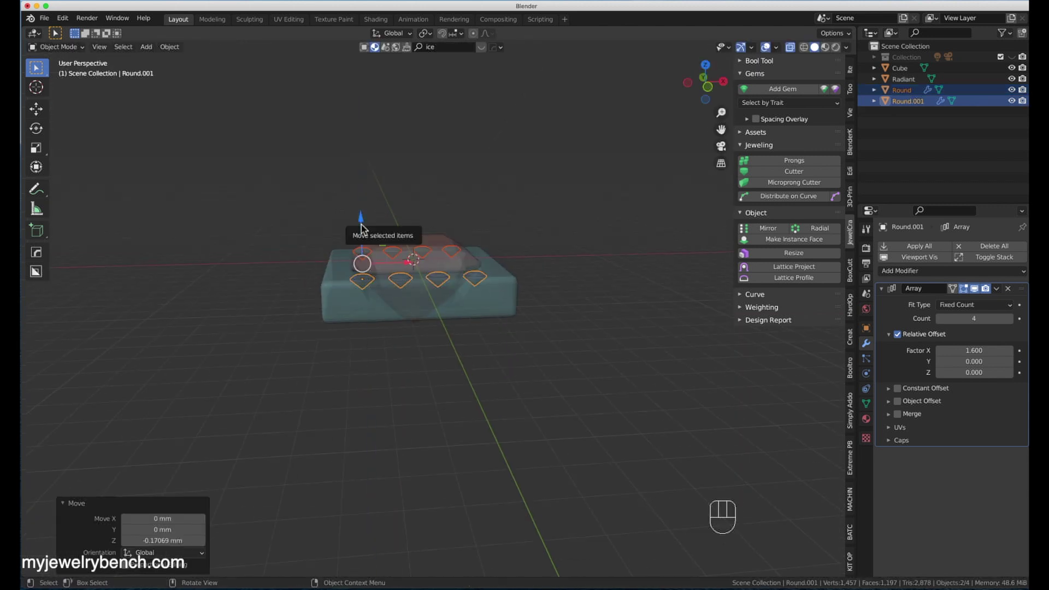
# Scale the plate down along Z to make it thinner, and deselect it.
pyautogui.click(373, 322)
pyautogui.press('KP_1')
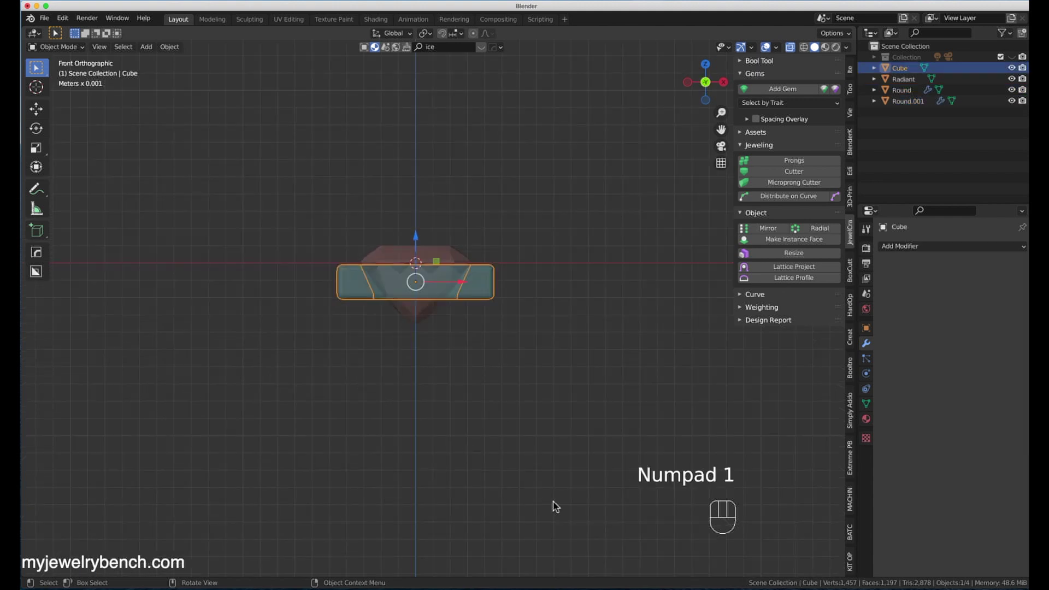
pyautogui.press('s')
pyautogui.press('z')
pyautogui.click(526, 457)
pyautogui.click(299, 260)
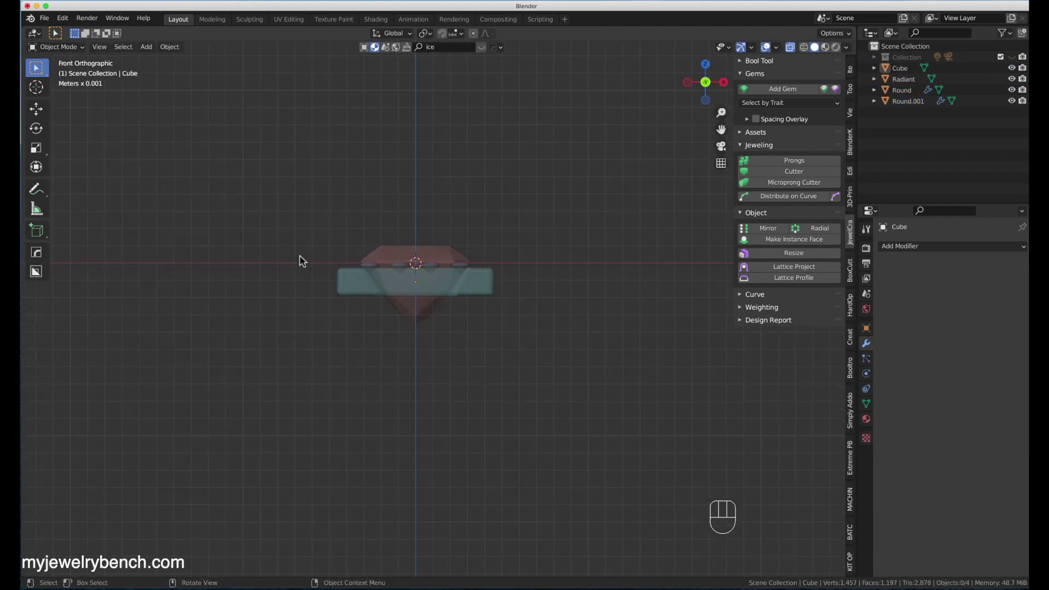
# Select both round gem rows and lower them slightly along Z so they sit in the thinner plate.
pyautogui.moveTo(358, 290); pyautogui.dragTo(369, 377, button='middle')
pyautogui.click(366, 337)
pyautogui.keyDown('shift'); pyautogui.click(355, 186); pyautogui.keyUp('shift')
pyautogui.keyDown('shift'); pyautogui.click(355, 186); pyautogui.keyUp('shift')
pyautogui.click(366, 344)
pyautogui.keyDown('shift'); pyautogui.click(356, 191); pyautogui.keyUp('shift')
pyautogui.click(366, 337)
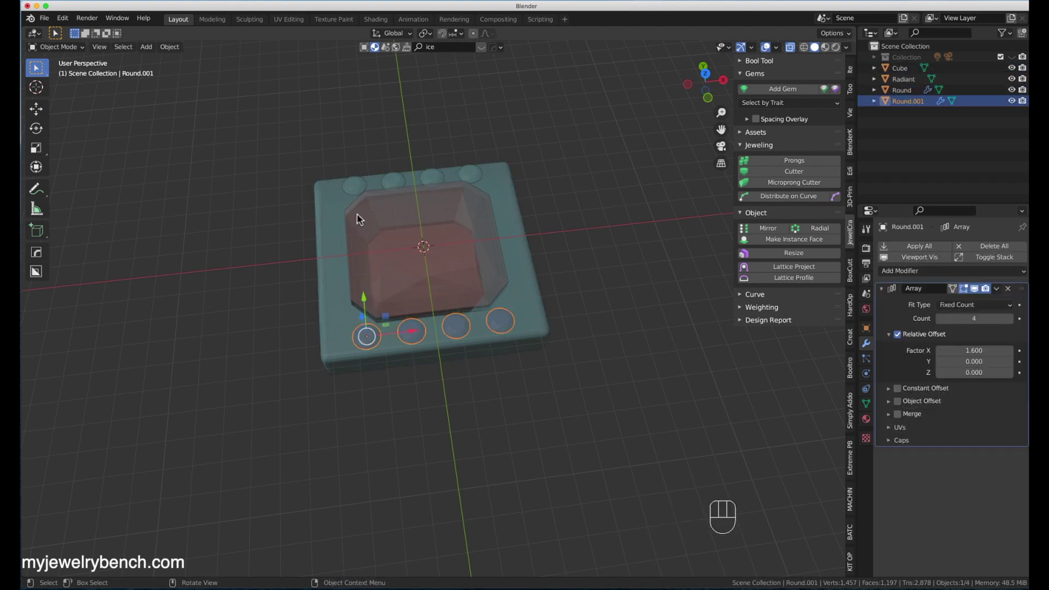
pyautogui.keyDown('shift'); pyautogui.click(356, 186); pyautogui.keyUp('shift')
pyautogui.click(367, 332)
pyautogui.moveTo(358, 238); pyautogui.dragTo(348, 214, button='middle')
pyautogui.keyDown('shift'); pyautogui.click(348, 215); pyautogui.keyUp('shift')
pyautogui.click(346, 219)
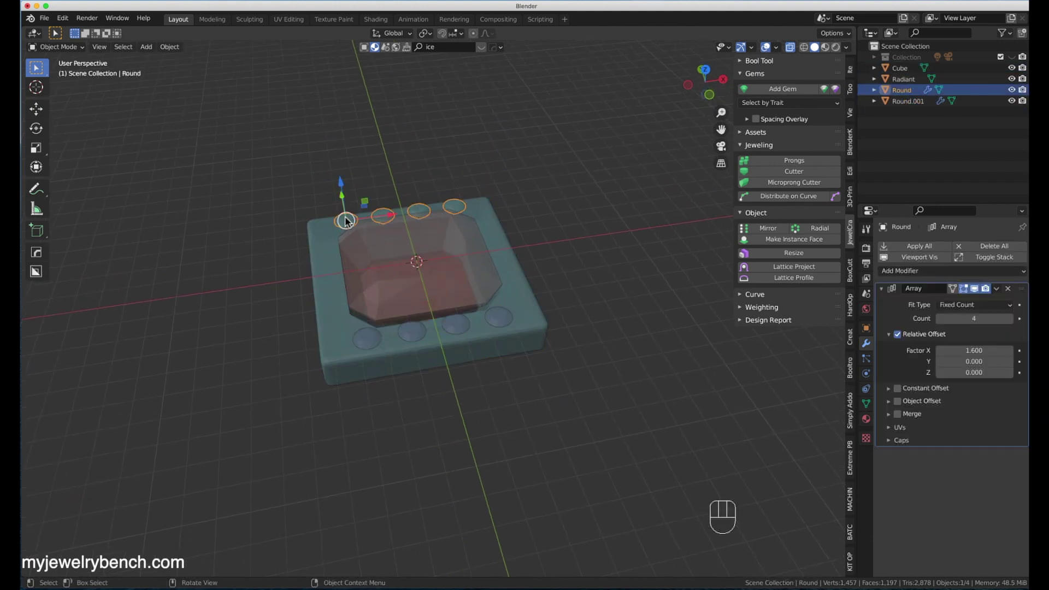
pyautogui.keyDown('shift'); pyautogui.click(366, 334); pyautogui.keyUp('shift')
pyautogui.moveTo(370, 280); pyautogui.dragTo(368, 221, button='middle')
pyautogui.moveTo(356, 221); pyautogui.dragTo(366, 234)
pyautogui.press('KP_1')
pyautogui.click(366, 235)
# Duplicate the front round gem row in place and rotate the copy 90° about Z in top view.
pyautogui.moveTo(330, 346); pyautogui.dragTo(359, 281, button='middle')
pyautogui.click(369, 332)
pyautogui.hotkey('shift', 'd')
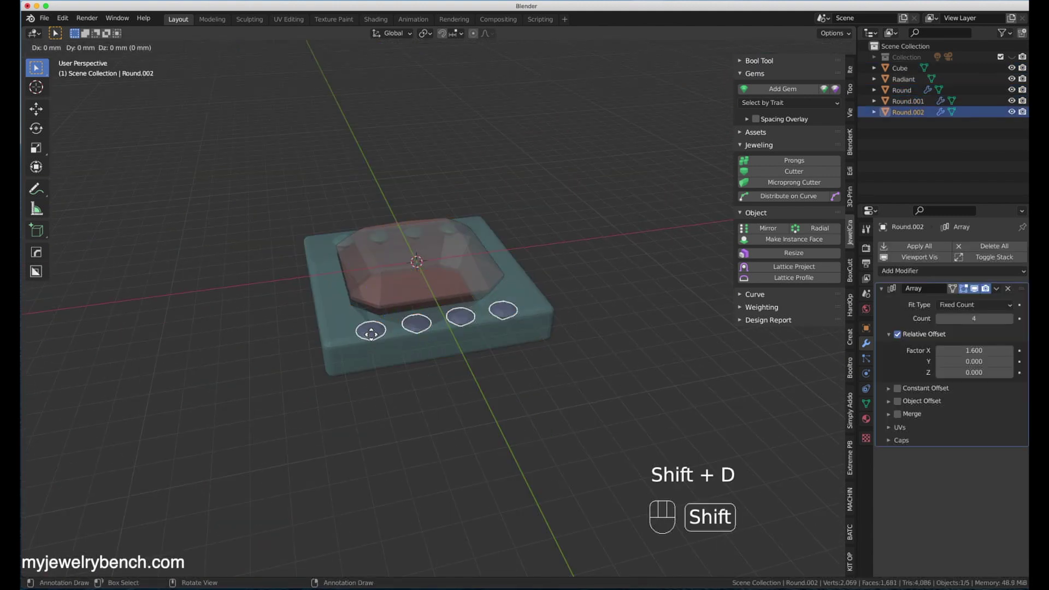
pyautogui.rightClick(369, 333)
pyautogui.press('KP_7')
pyautogui.write('r90')
pyautogui.press('Return')
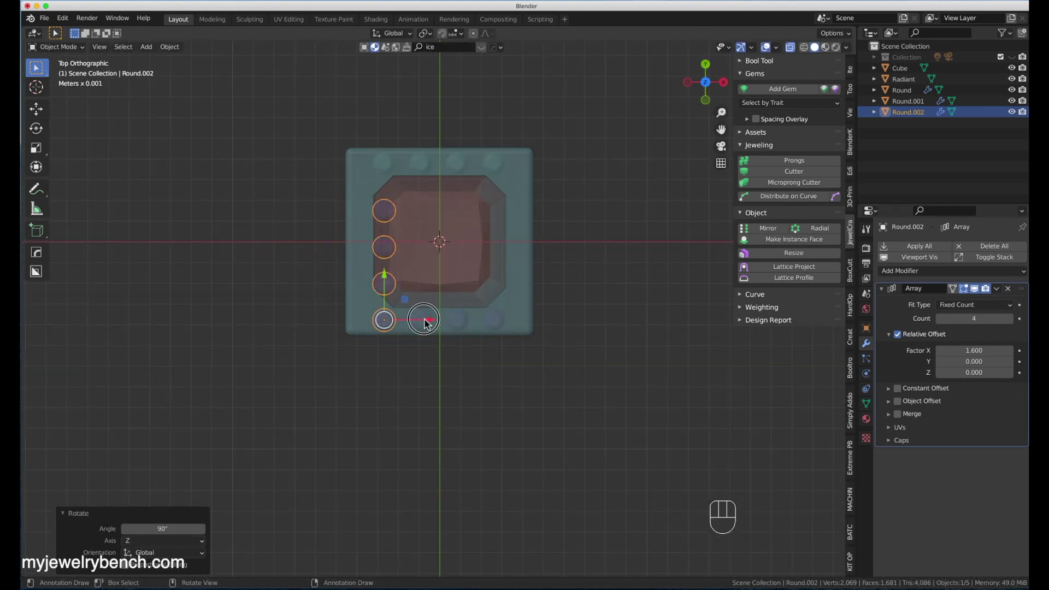
# Move the rotated row onto the plate's left rim and set its array count to 5 and relative X factor to 1.3.
pyautogui.moveTo(424, 320); pyautogui.dragTo(398, 320)
pyautogui.moveTo(359, 281); pyautogui.dragTo(358, 256)
pyautogui.click(1007, 318)
pyautogui.click(940, 351)
pyautogui.click(940, 352)
pyautogui.click(940, 351)
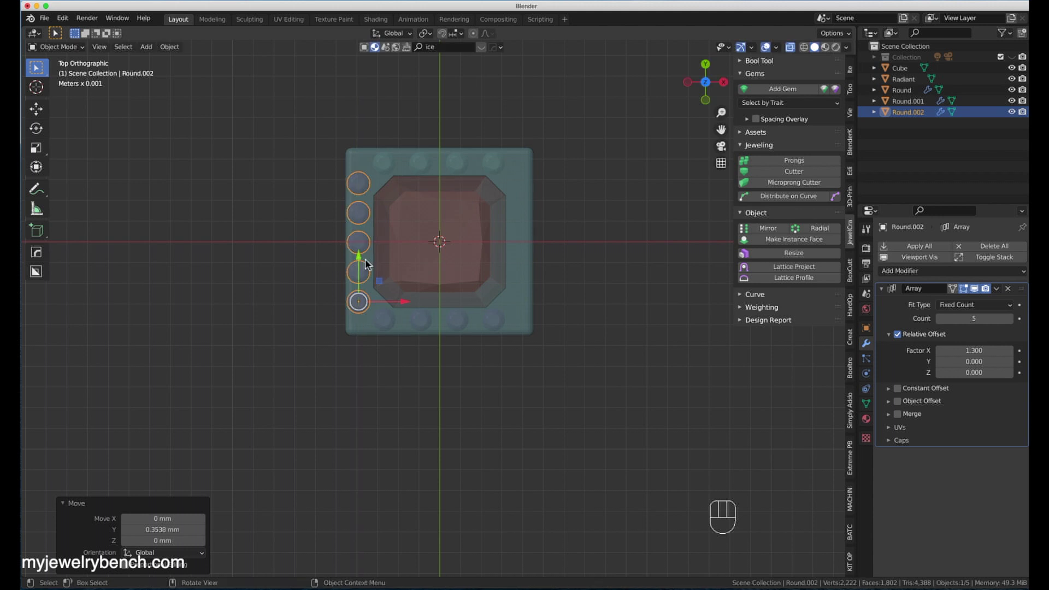
# Duplicate the left gem row about 7.6 mm along X onto the plate's right rim.
pyautogui.hotkey('shift', 'd')
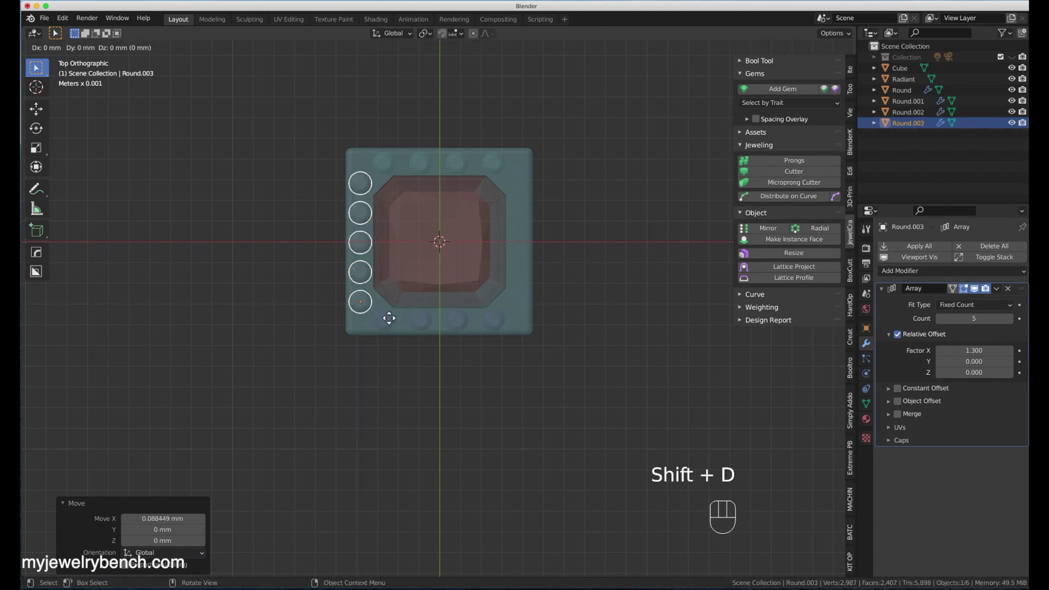
pyautogui.press('x')
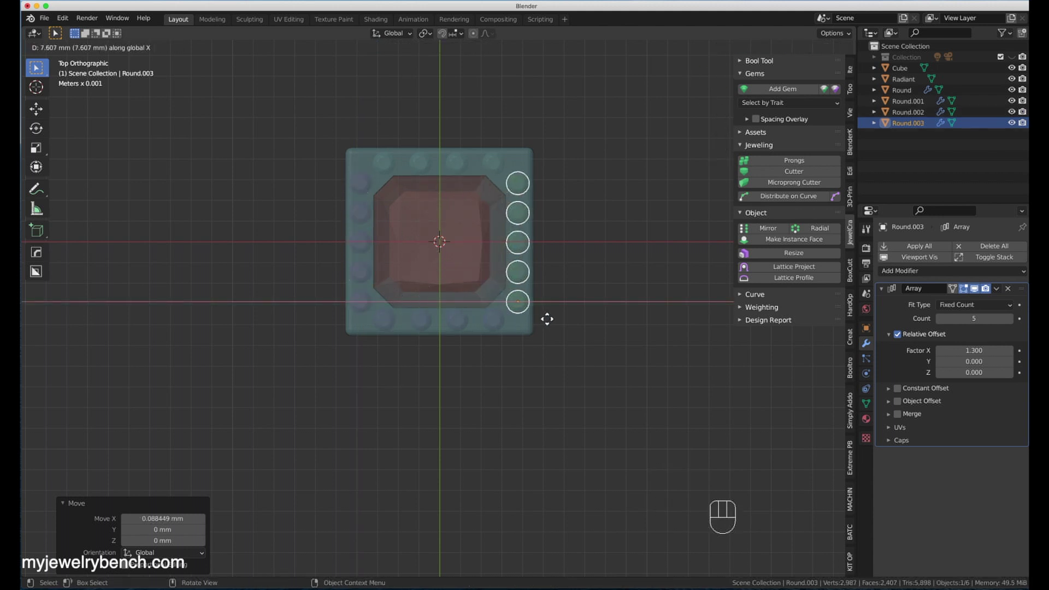
pyautogui.click(547, 319)
# Add four prongs to the central radiant gem with a position of 45° and an alignment of 13°.
pyautogui.moveTo(497, 368); pyautogui.dragTo(431, 295, button='middle')
pyautogui.click(432, 295)
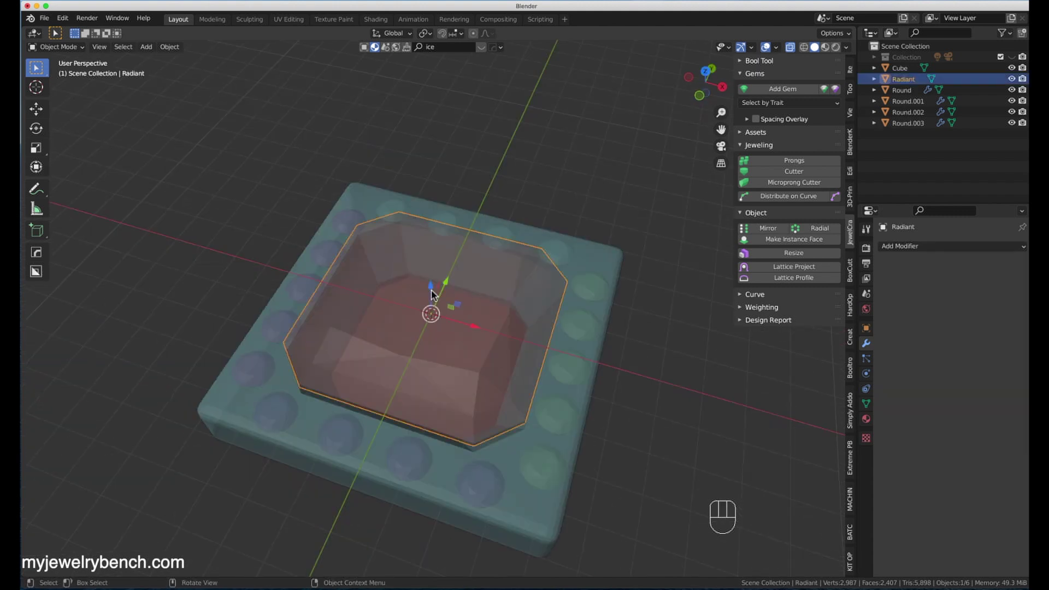
pyautogui.click(795, 160)
pyautogui.moveTo(495, 290); pyautogui.dragTo(445, 301, button='middle')
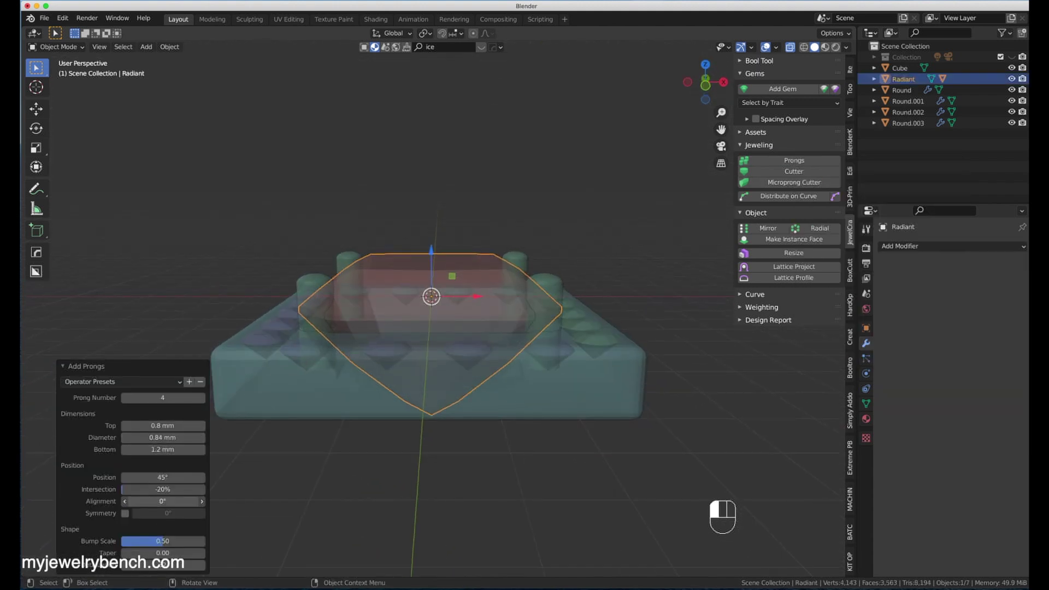
pyautogui.moveTo(171, 477); pyautogui.dragTo(180, 477)
pyautogui.click(169, 476)
pyautogui.write('45')
pyautogui.press('Return')
# Reduce the prongs' intersection slightly and enlarge their diameter, checking the fit with X-ray off before restoring it.
pyautogui.click(791, 48)
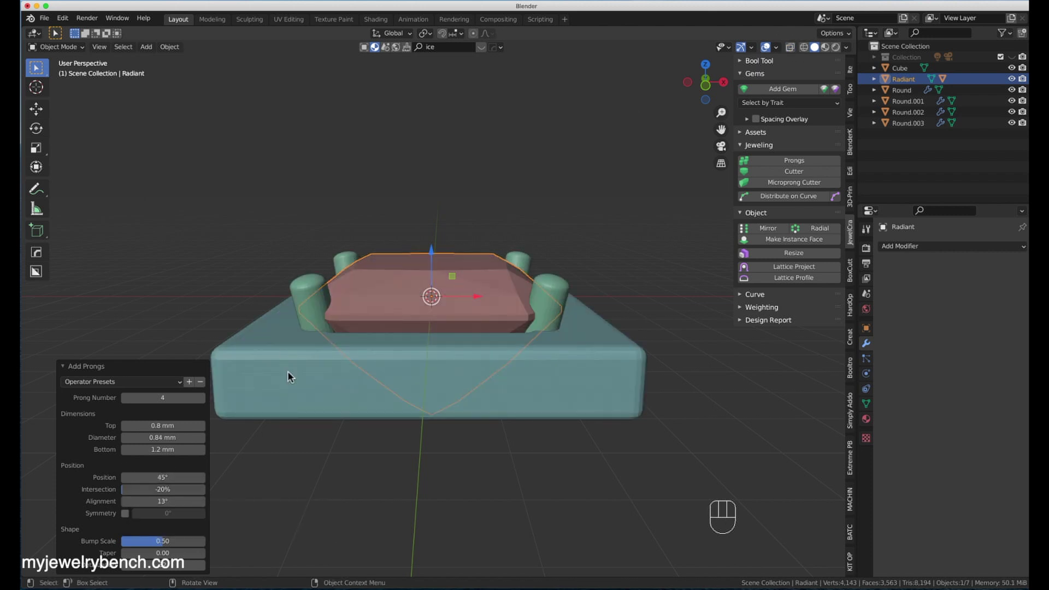
pyautogui.moveTo(153, 489)
pyautogui.mouseDown()
pyautogui.moveTo(169, 489)
pyautogui.moveTo(148, 489)
pyautogui.mouseUp()
pyautogui.moveTo(151, 439); pyautogui.dragTo(164, 439)
pyautogui.click(789, 47)
# Select the prongs, lower them along Z into the plate, and deselect them.
pyautogui.click(550, 300)
pyautogui.moveTo(492, 426); pyautogui.dragTo(555, 234, button='middle')
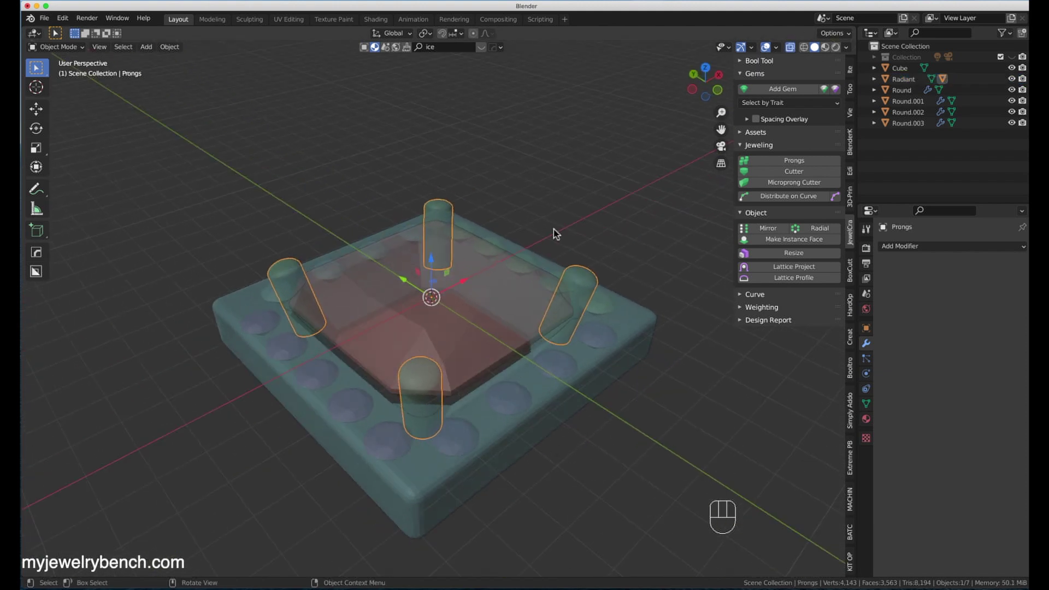
pyautogui.moveTo(553, 453); pyautogui.dragTo(480, 382, button='middle')
pyautogui.moveTo(433, 252); pyautogui.dragTo(433, 264)
pyautogui.moveTo(433, 273); pyautogui.dragTo(267, 479, button='middle')
pyautogui.click(266, 478)
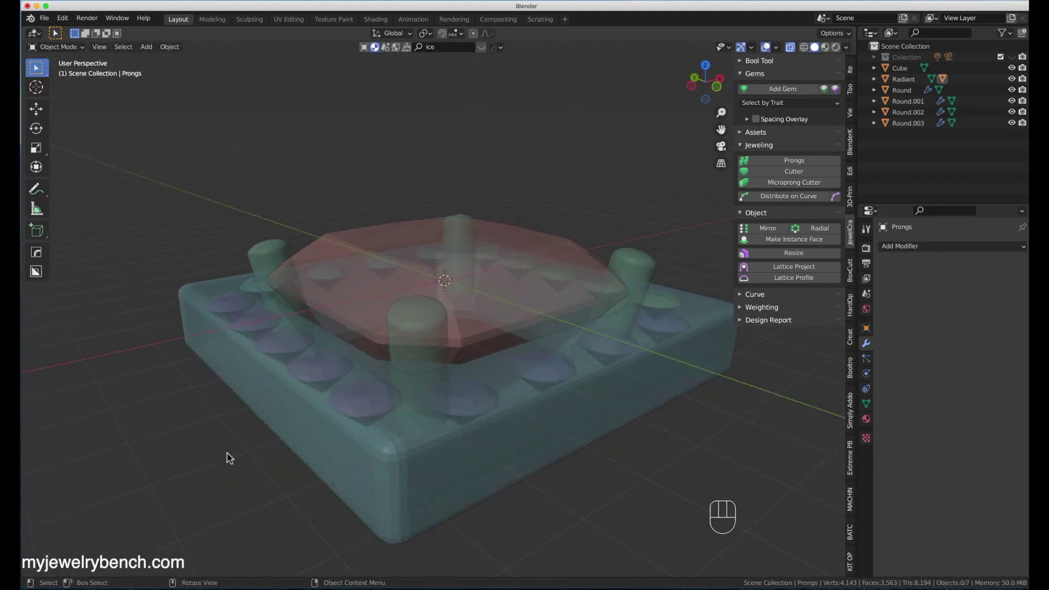
# Apply the Array modifiers on all four round gem rows.
pyautogui.moveTo(362, 248); pyautogui.dragTo(369, 363, button='middle')
pyautogui.click(369, 361)
pyautogui.click(899, 90)
pyautogui.click(905, 246)
pyautogui.click(898, 101)
pyautogui.click(919, 246)
pyautogui.click(906, 111)
pyautogui.click(919, 246)
pyautogui.click(907, 123)
pyautogui.click(919, 246)
# Add a cutter to the left gem row with handle size 0.65 mm, handle bottom 0.38 mm, girdle top 0.37 mm and hole bottom 1.7 mm.
pyautogui.moveTo(610, 377); pyautogui.dragTo(585, 382, button='middle')
pyautogui.click(474, 285)
pyautogui.click(407, 429)
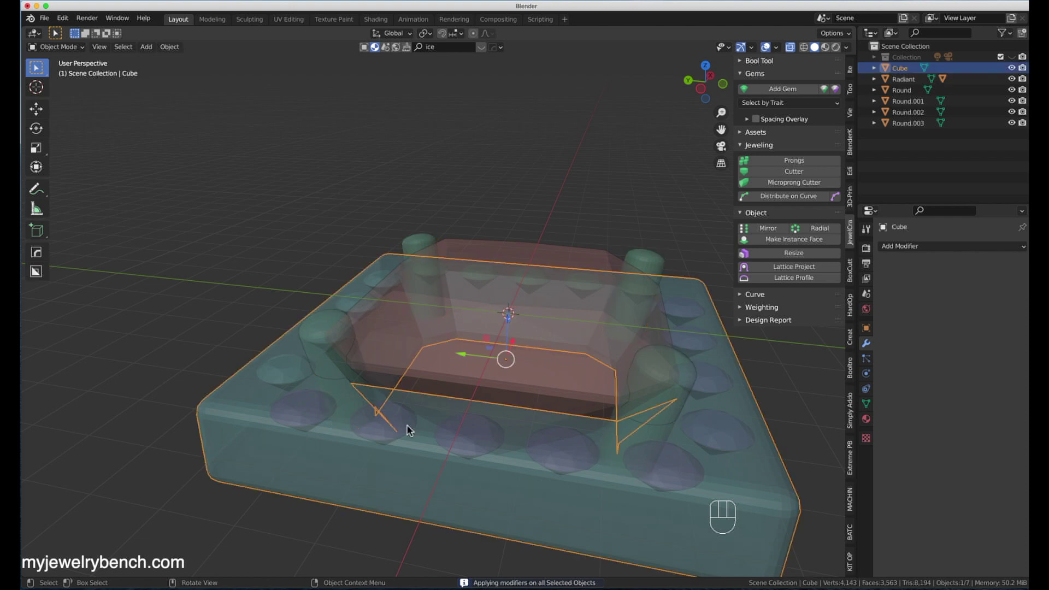
pyautogui.click(376, 431)
pyautogui.click(787, 174)
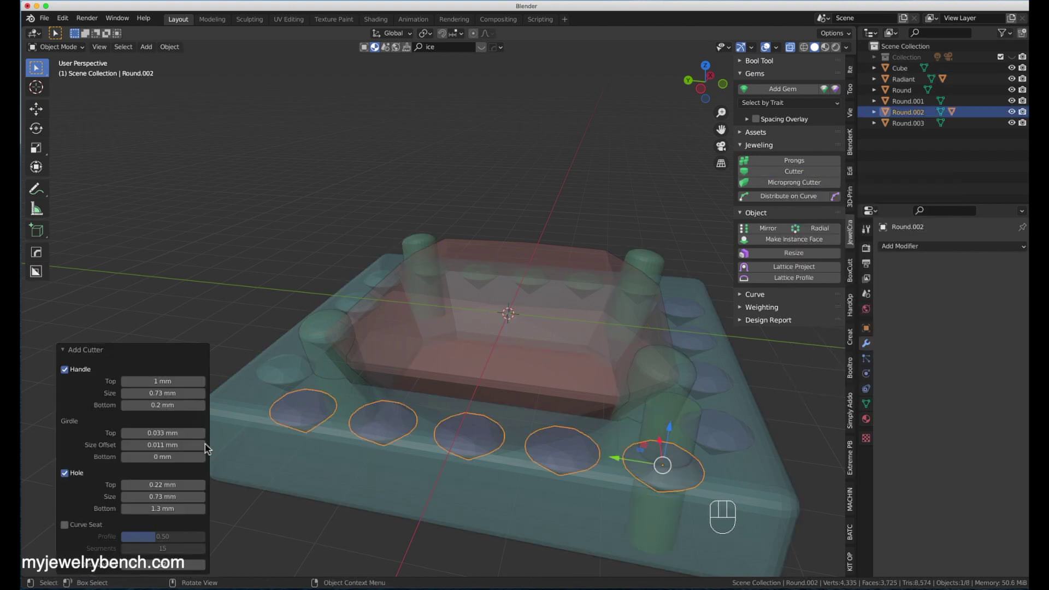
pyautogui.moveTo(128, 475); pyautogui.dragTo(160, 455, button='middle')
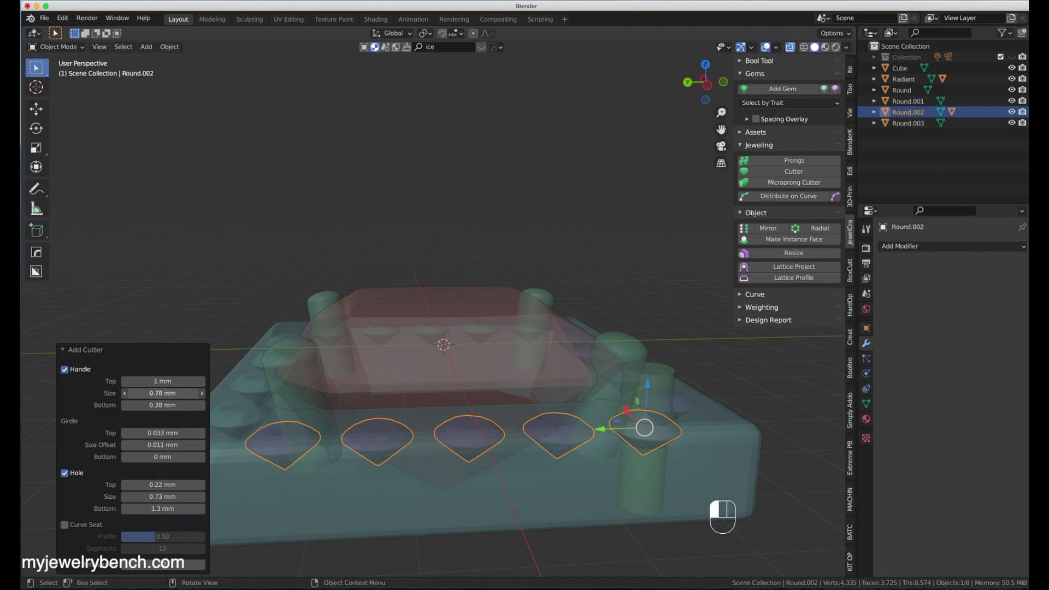
pyautogui.moveTo(148, 433); pyautogui.dragTo(141, 457)
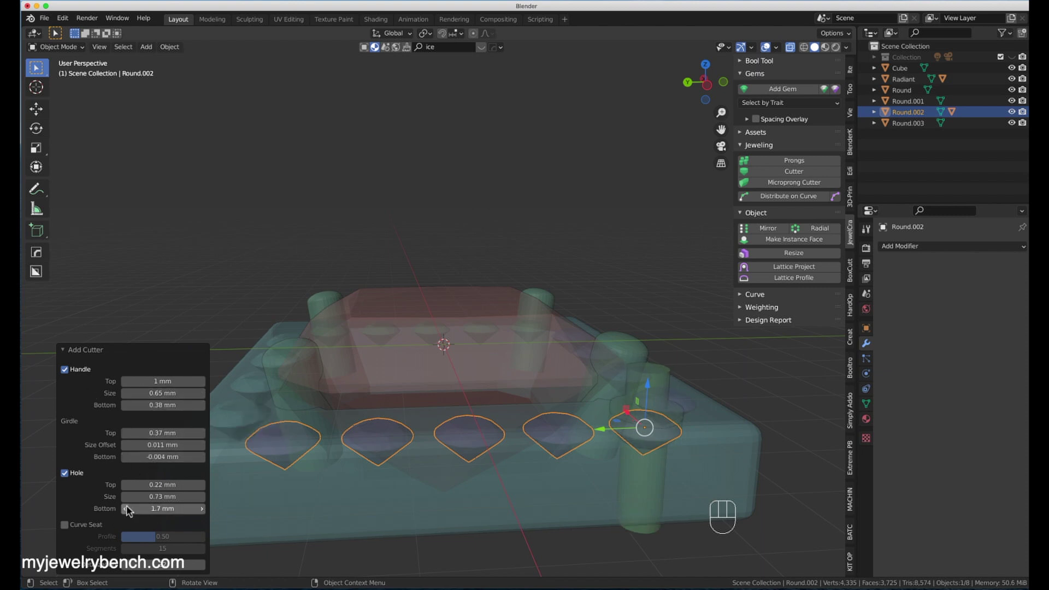
# Duplicate the cutter along Y in top view so each of the five left-row gems has one.
pyautogui.press('KP_7')
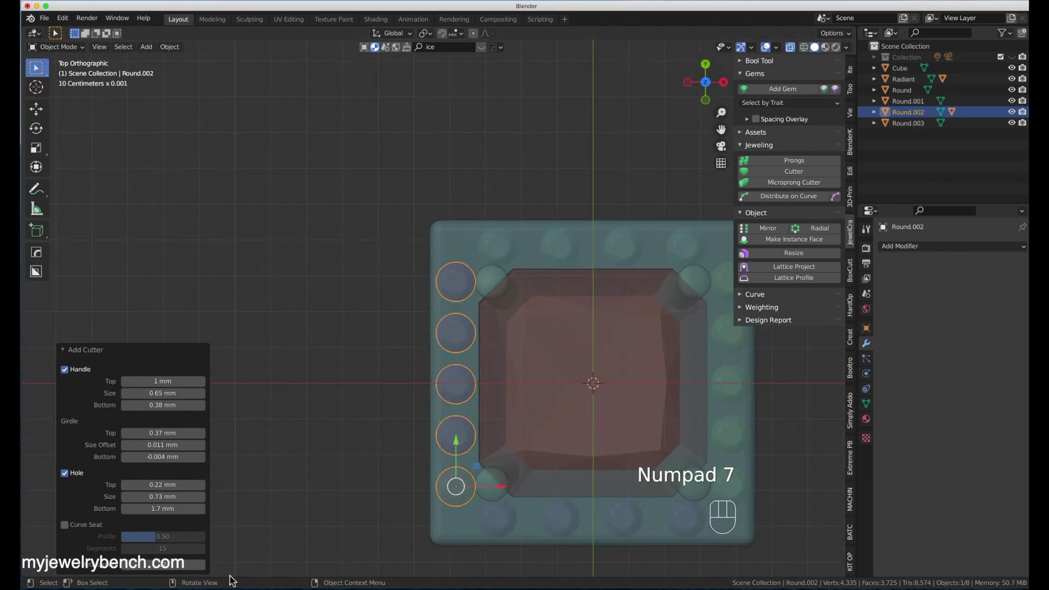
pyautogui.click(455, 486)
pyautogui.hotkey('shift', 'd')
pyautogui.click(456, 433)
pyautogui.hotkey('shift', 'd')
pyautogui.click(455, 384)
pyautogui.hotkey('shift', 'd')
pyautogui.click(455, 332)
pyautogui.hotkey('shift', 'd')
pyautogui.click(454, 278)
# Place a cutter copy on the back row's first gem and duplicate it along X onto the other three.
pyautogui.hotkey('shift', 'd')
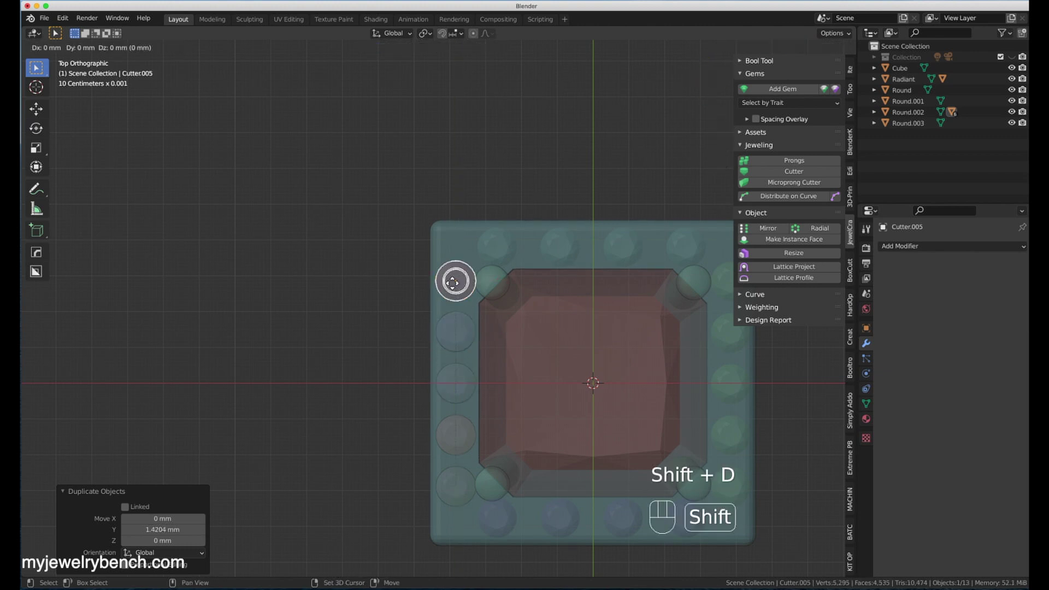
pyautogui.click(494, 250)
pyautogui.hotkey('shift', 'd')
pyautogui.press('x')
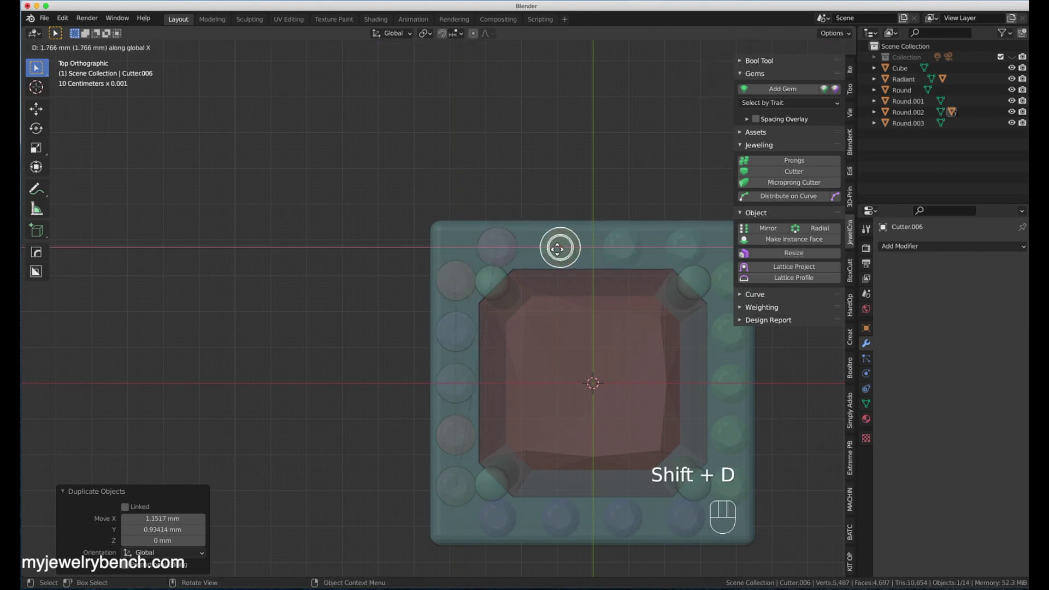
pyautogui.click(559, 247)
pyautogui.scroll(-2, 559, 247)
pyautogui.keyDown('shift'); pyautogui.moveTo(559, 247); pyautogui.dragTo(464, 259, button='middle'); pyautogui.keyUp('shift')
pyautogui.scroll(2, 473, 235)
pyautogui.hotkey('shift', 'd')
pyautogui.click(536, 283)
pyautogui.hotkey('shift', 'd')
# Select the four back-row cutters and duplicate them about 7.6 mm along negative Y onto the front gem row.
pyautogui.moveTo(537, 277); pyautogui.dragTo(530, 184, button='middle')
pyautogui.press('KP_7')
pyautogui.keyDown('shift'); pyautogui.click(377, 172); pyautogui.keyUp('shift')
pyautogui.keyDown('shift'); pyautogui.click(481, 161); pyautogui.keyUp('shift')
pyautogui.keyDown('shift'); pyautogui.click(587, 160); pyautogui.keyUp('shift')
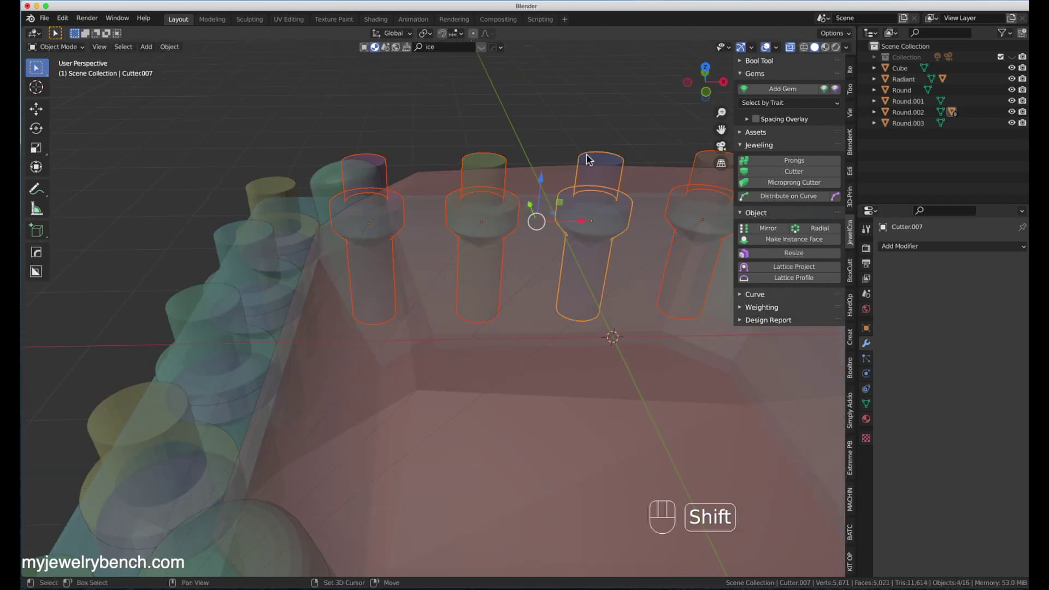
pyautogui.press('KP_7')
pyautogui.hotkey('shift', 'd')
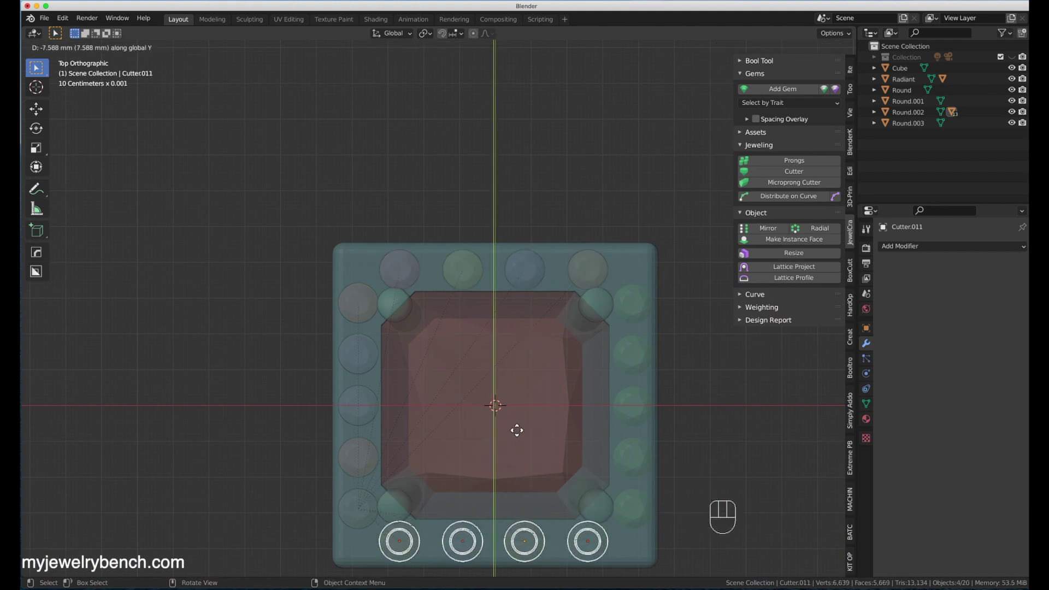
pyautogui.click(516, 432)
# Select the five left-row cutters, duplicate them along X onto the right gem row, and deselect them.
pyautogui.moveTo(415, 360); pyautogui.dragTo(382, 297, button='middle')
pyautogui.click(344, 335)
pyautogui.moveTo(350, 382); pyautogui.dragTo(260, 280, button='middle')
pyautogui.keyDown('shift'); pyautogui.click(444, 324); pyautogui.keyUp('shift')
pyautogui.scroll(7, 405, 326)
pyautogui.scroll(-3, 306, 322)
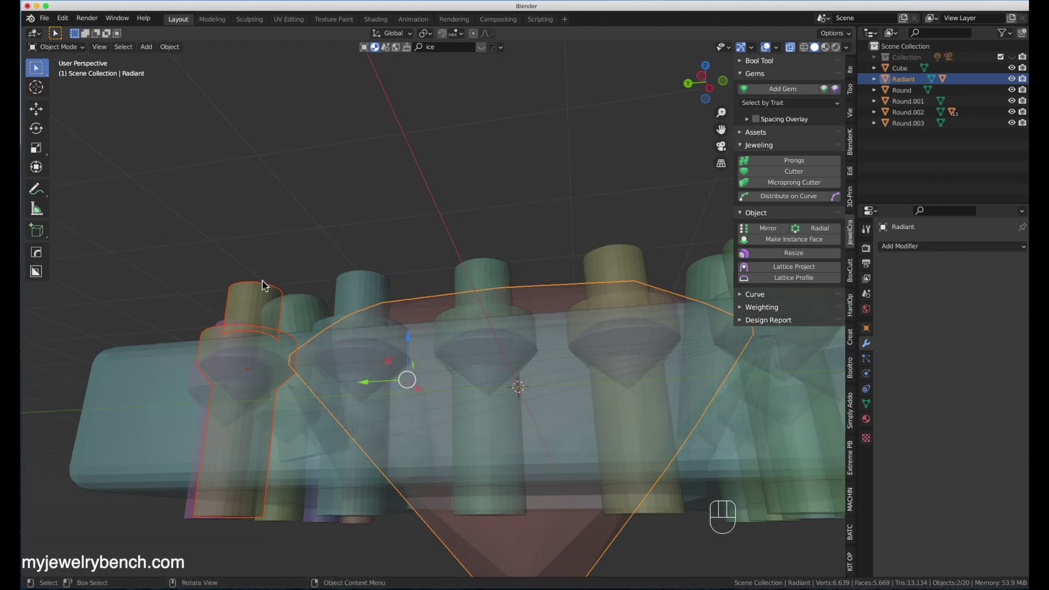
pyautogui.click(259, 285)
pyautogui.keyDown('shift'); pyautogui.click(361, 289); pyautogui.keyUp('shift')
pyautogui.keyDown('shift'); pyautogui.click(710, 265); pyautogui.keyUp('shift')
pyautogui.scroll(-4, 717, 262)
pyautogui.press('KP_7')
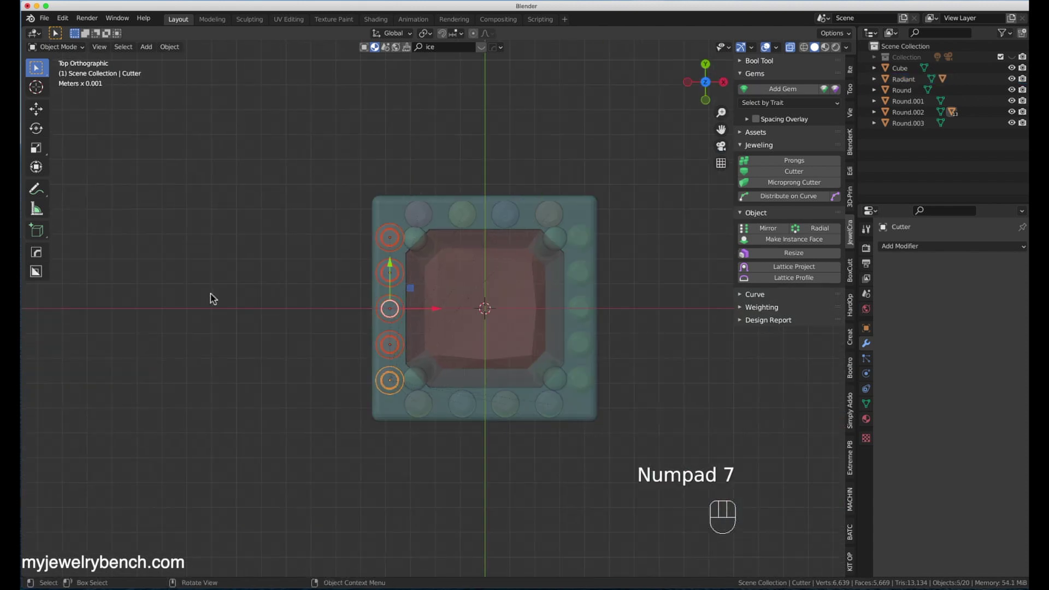
pyautogui.hotkey('shift', 'd')
pyautogui.press('x')
pyautogui.click(404, 298)
pyautogui.click(610, 397)
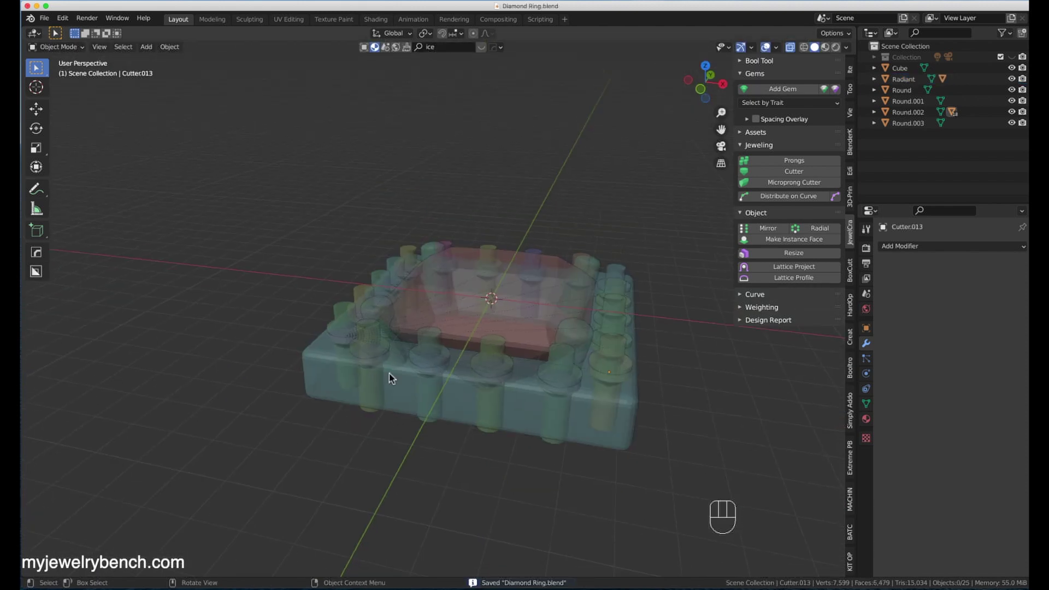
# Select cutters in front view and subtract them from the plate with a Boolean difference.
pyautogui.moveTo(304, 240); pyautogui.dragTo(369, 197, button='middle')
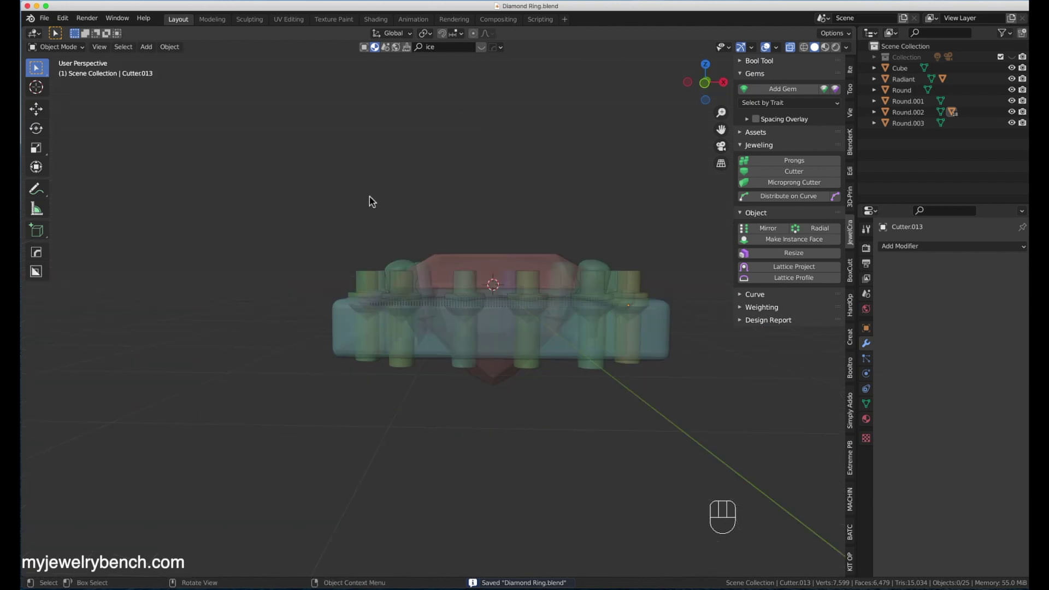
pyautogui.press('KP_1')
pyautogui.click(390, 282)
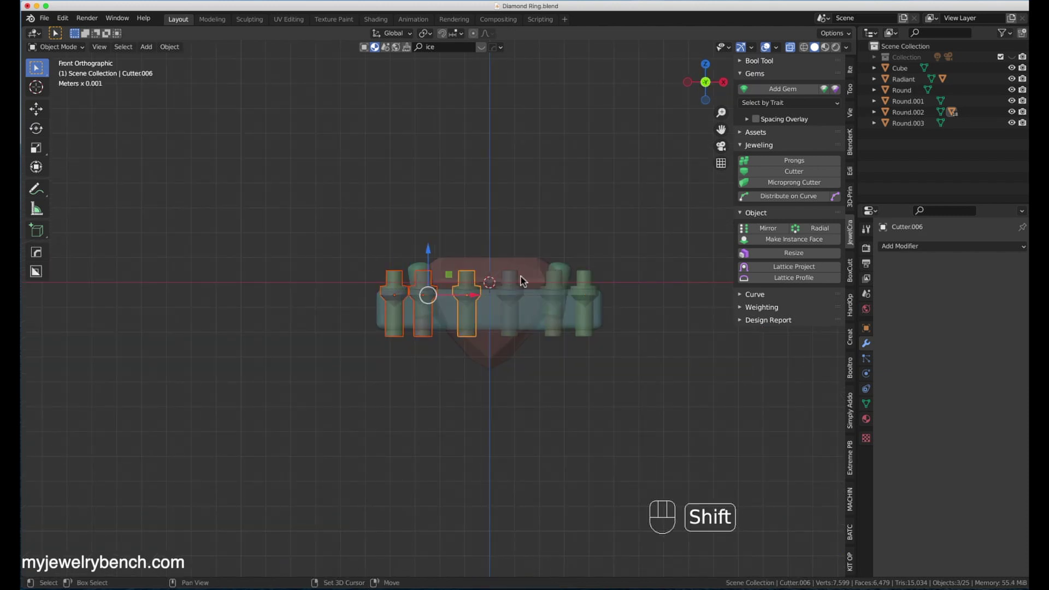
pyautogui.keyDown('shift'); pyautogui.click(601, 314); pyautogui.keyUp('shift')
pyautogui.press('ctrl+shift+KP_Subtract')
# Undo the last two actions, select more rim cutters, and subtract them from the plate with a Boolean difference.
pyautogui.moveTo(601, 314); pyautogui.dragTo(377, 284, button='middle')
pyautogui.click(340, 341)
pyautogui.click(537, 245)
pyautogui.press('super+z')
pyautogui.press('super+z')
pyautogui.click(510, 249)
pyautogui.click(519, 253)
pyautogui.keyDown('shift'); pyautogui.click(569, 328); pyautogui.keyUp('shift')
pyautogui.press('shift+ctrl+KP_Subtract')
# Select further cutters on the adjacent rim and subtract them from the plate as well.
pyautogui.moveTo(569, 328); pyautogui.dragTo(585, 357, button='middle')
pyautogui.click(585, 357)
pyautogui.keyDown('shift'); pyautogui.click(640, 316); pyautogui.keyUp('shift')
pyautogui.press('shift+ctrl+KP_Subtract')
# Turn off X-ray and subtract all remaining cutters from the plate with Boolean differences.
pyautogui.moveTo(679, 298); pyautogui.dragTo(578, 334, button='middle')
pyautogui.click(431, 405)
pyautogui.click(443, 382)
pyautogui.click(456, 376)
pyautogui.click(457, 376)
pyautogui.keyDown('shift'); pyautogui.click(493, 323); pyautogui.keyUp('shift')
pyautogui.click(493, 333)
pyautogui.moveTo(493, 344); pyautogui.dragTo(489, 304, button='middle')
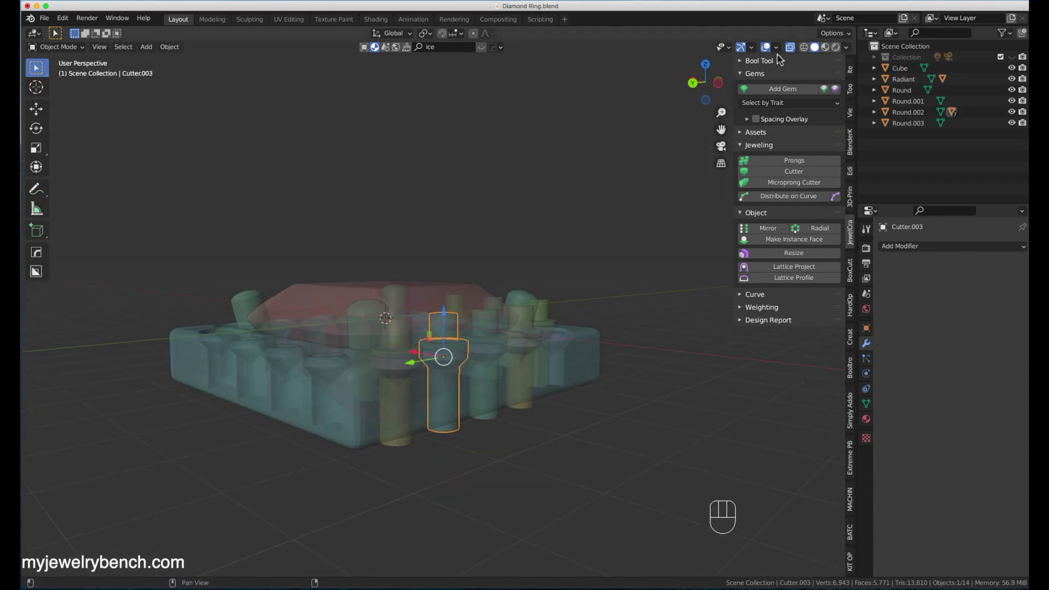
pyautogui.click(789, 47)
pyautogui.keyDown('shift'); pyautogui.click(578, 341); pyautogui.keyUp('shift')
pyautogui.press('shift+ctrl+KP_Subtract')
pyautogui.moveTo(500, 325); pyautogui.dragTo(471, 342, button='middle')
pyautogui.press('shift+ctrl+KP_Subtract')
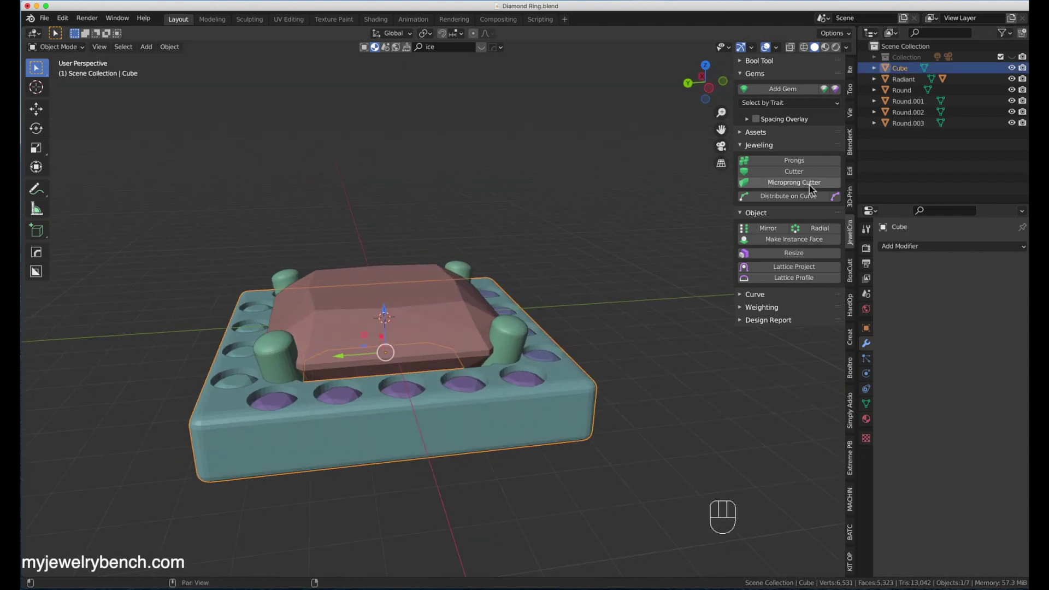
# Try to add a microprong cutter to the left round gem row.
pyautogui.click(457, 383)
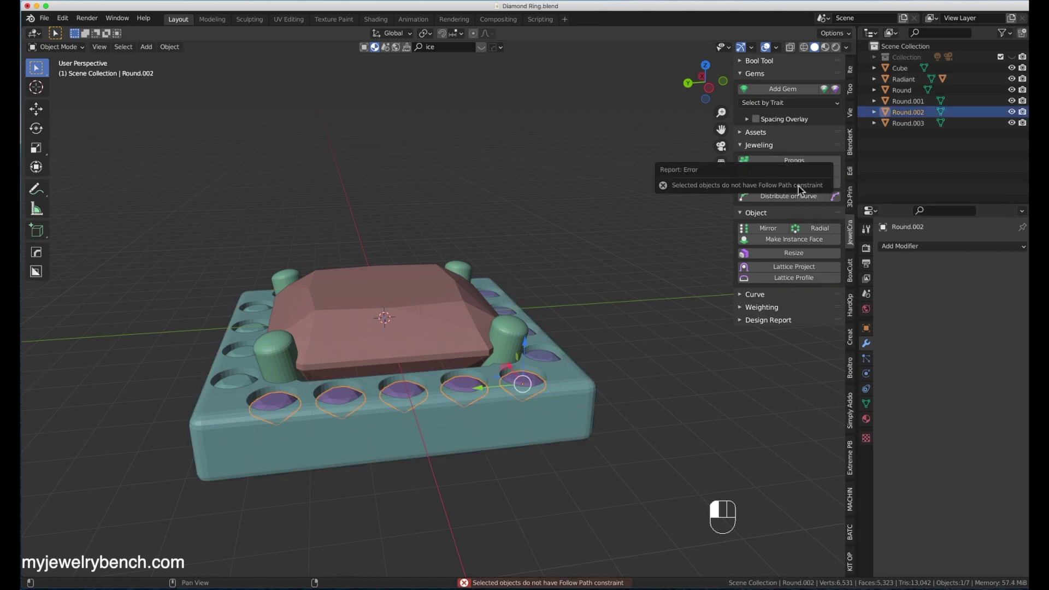
pyautogui.click(460, 429)
# Add a new cube, raise it along Z well above the gem setting, and enter Edit Mode on it.
pyautogui.scroll(-4, 418, 329)
pyautogui.moveTo(417, 328); pyautogui.dragTo(494, 398, button='middle')
pyautogui.scroll(3, 381, 430)
pyautogui.moveTo(380, 430)
pyautogui.mouseDown(button='middle')
pyautogui.moveTo(408, 432)
pyautogui.moveTo(360, 424)
pyautogui.mouseUp(button='middle')
pyautogui.hotkey('shift', 'a')
pyautogui.moveTo(295, 367)
pyautogui.click(361, 67)
pyautogui.moveTo(346, 262); pyautogui.dragTo(322, 93)
pyautogui.moveTo(322, 167); pyautogui.dragTo(342, 142, button='middle')
pyautogui.press('Tab')
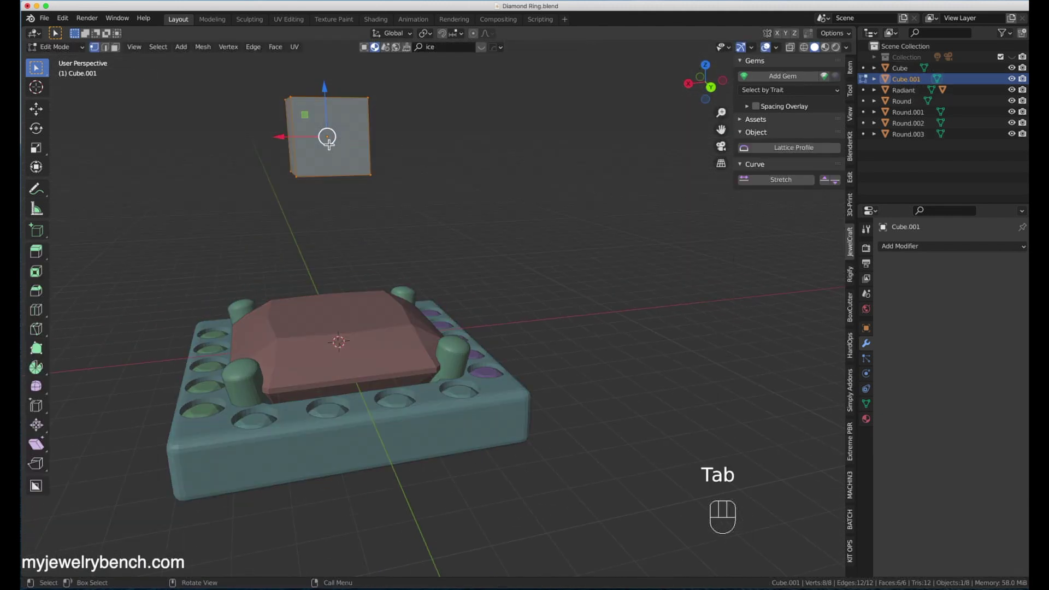
# Add a horizontal loop cut around the middle of the new cube and narrow the cube along X.
pyautogui.hotkey('ctrl', 'r')
pyautogui.click(328, 141)
pyautogui.moveTo(388, 180); pyautogui.dragTo(457, 207, button='middle')
pyautogui.press('Tab')
pyautogui.press('s')
pyautogui.press('x')
pyautogui.click(394, 206)
# Taper the cube's lower half into a wedge by scaling its bottom face to about 0.079 along X.
pyautogui.press('Tab')
pyautogui.moveTo(394, 206); pyautogui.dragTo(377, 149, button='middle')
pyautogui.press('3')
pyautogui.click(338, 177)
pyautogui.press('s')
pyautogui.press('x')
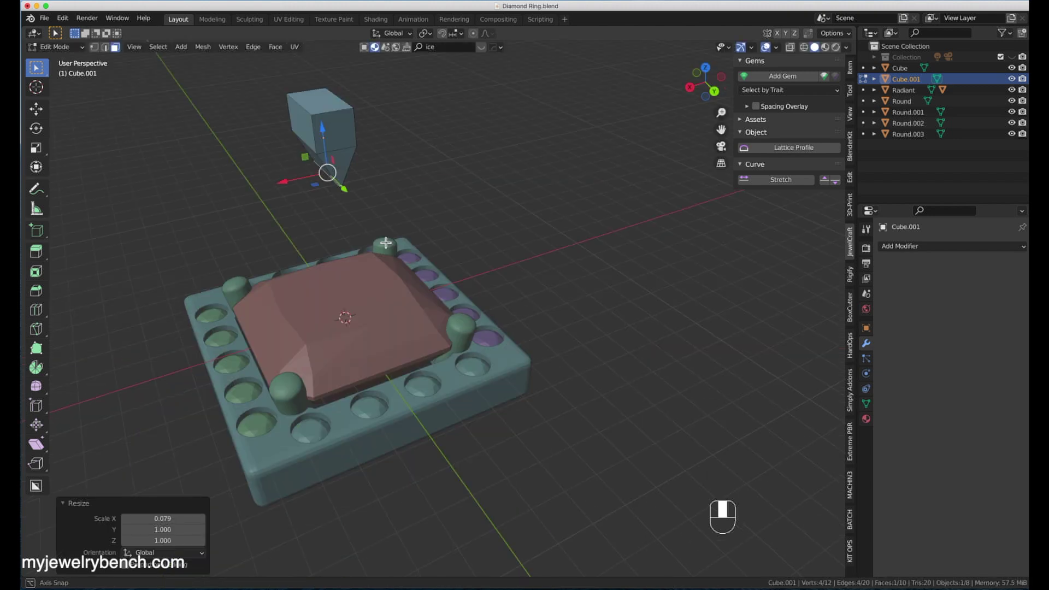
pyautogui.press('Tab')
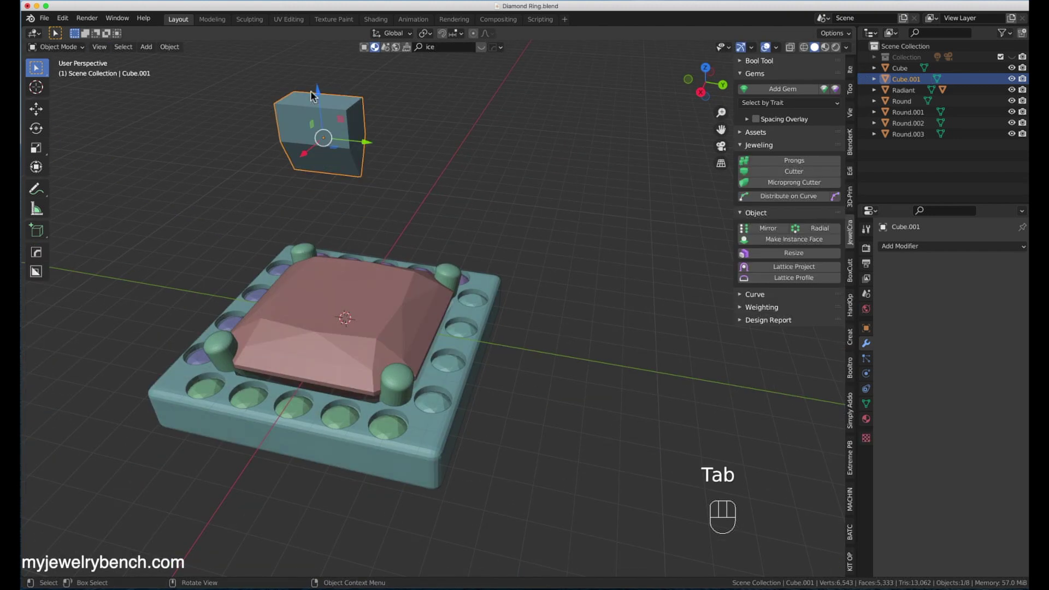
# Move the wedge cutter onto the plate's rim, shorten it along Y, and scale it uniformly by about 0.803.
pyautogui.moveTo(314, 93); pyautogui.dragTo(364, 269)
pyautogui.moveTo(389, 321); pyautogui.dragTo(486, 361)
pyautogui.moveTo(486, 361); pyautogui.dragTo(499, 332, button='middle')
pyautogui.press('s')
pyautogui.press('y')
pyautogui.click(514, 337)
pyautogui.press('s')
pyautogui.click(536, 342)
# Slide the cutter along X over the end gem of the four-gem row and scale its X width to about 0.685.
pyautogui.press('KP_1')
pyautogui.press('KP_9')
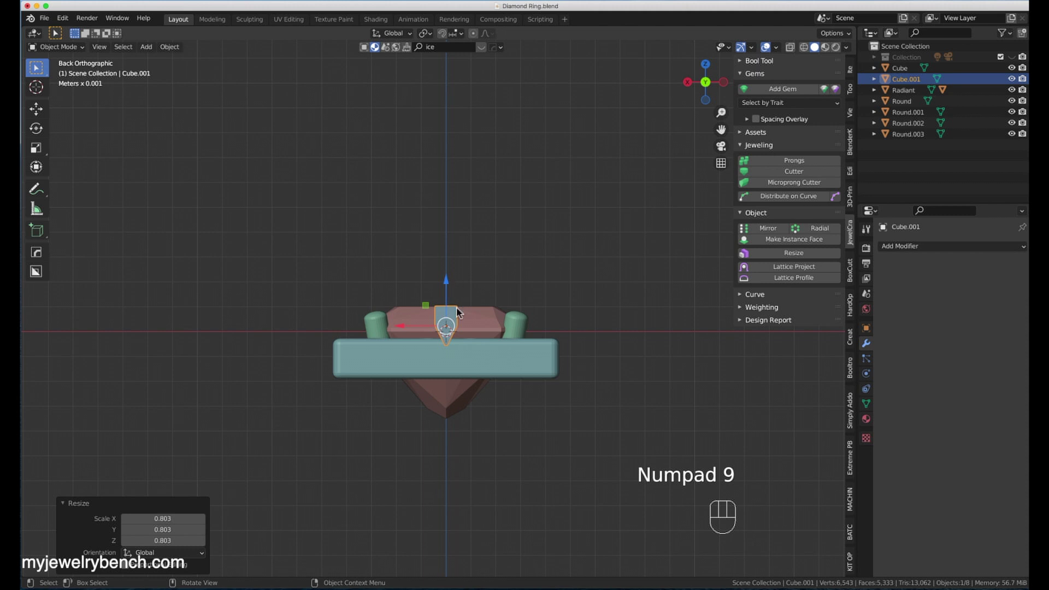
pyautogui.scroll(2, 445, 325)
pyautogui.moveTo(395, 324); pyautogui.dragTo(312, 326)
pyautogui.moveTo(331, 308); pyautogui.dragTo(335, 327, button='middle')
pyautogui.press('g')
pyautogui.press('x')
pyautogui.click(306, 287)
pyautogui.press('s')
pyautogui.press('x')
pyautogui.click(510, 441)
pyautogui.moveTo(510, 440); pyautogui.dragTo(403, 403, button='middle')
# Duplicate the cutter straight up along Z and move the copy outward along Y as a spare.
pyautogui.hotkey('shift', 'd')
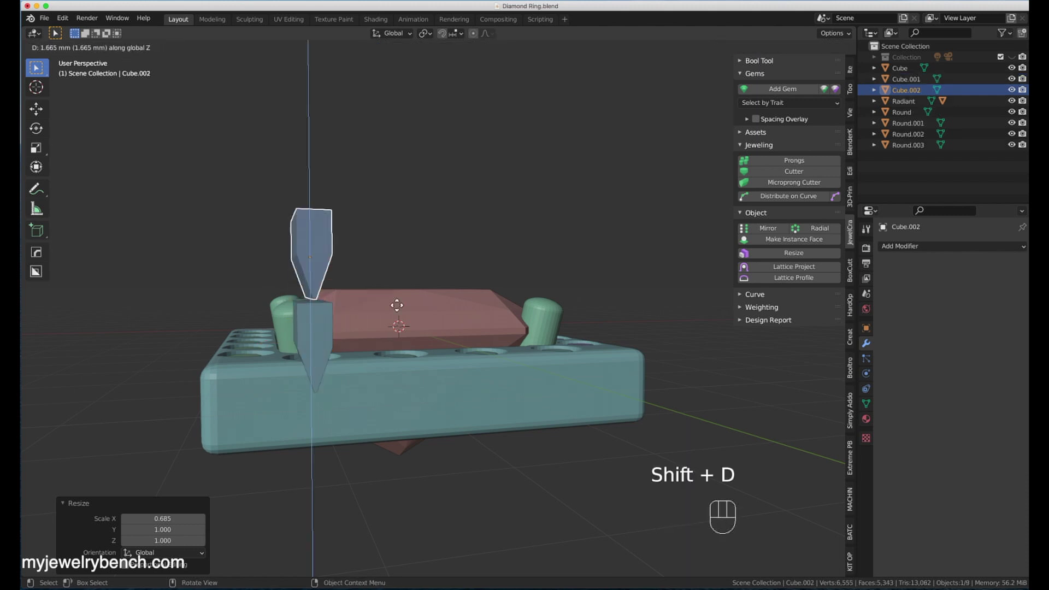
pyautogui.click(397, 249)
pyautogui.click(320, 340)
pyautogui.press('KP_7')
pyautogui.moveTo(407, 334); pyautogui.dragTo(339, 350, button='middle')
pyautogui.click(294, 190)
pyautogui.moveTo(316, 211); pyautogui.dragTo(470, 154)
# Move the original cutter outward along Y by about 0.56 mm so it clears the corner prong.
pyautogui.press('KP_7')
pyautogui.click(452, 326)
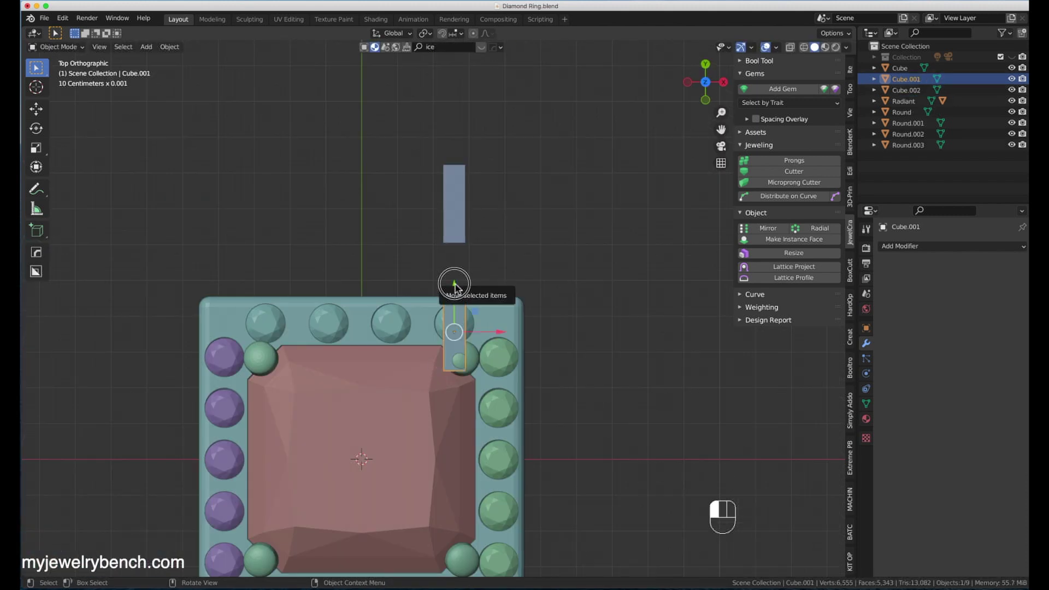
pyautogui.press('g')
pyautogui.press('y')
pyautogui.click(452, 257)
pyautogui.moveTo(451, 257); pyautogui.dragTo(358, 214, button='middle')
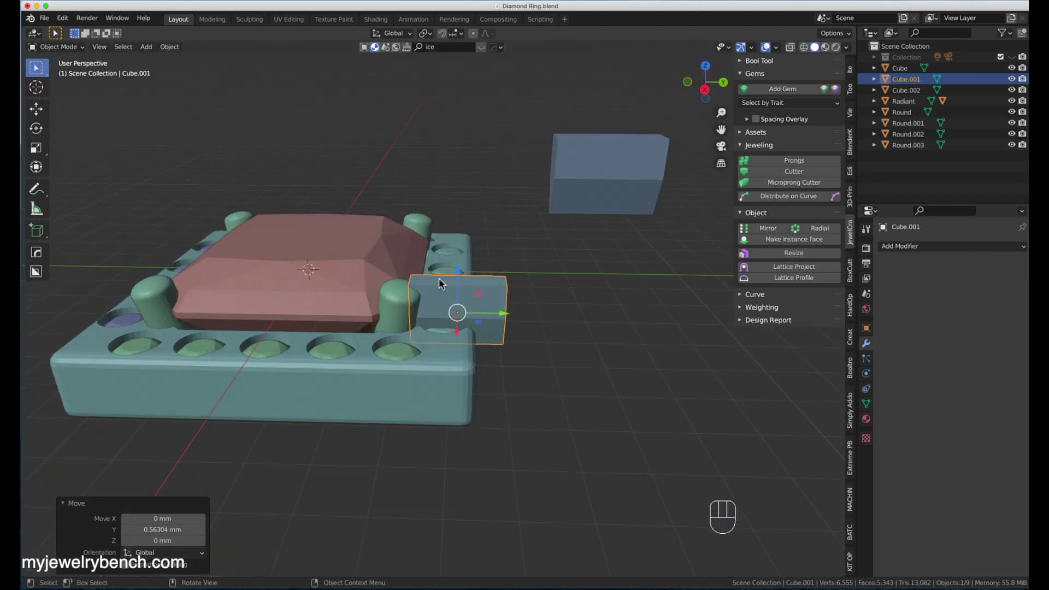
# Lower the original cutter's top face by about 0.75 mm and sink the whole cutter about 0.24 mm into the rim.
pyautogui.click(441, 283)
pyautogui.click(441, 285)
pyautogui.press('Tab')
pyautogui.moveTo(459, 240); pyautogui.dragTo(460, 273)
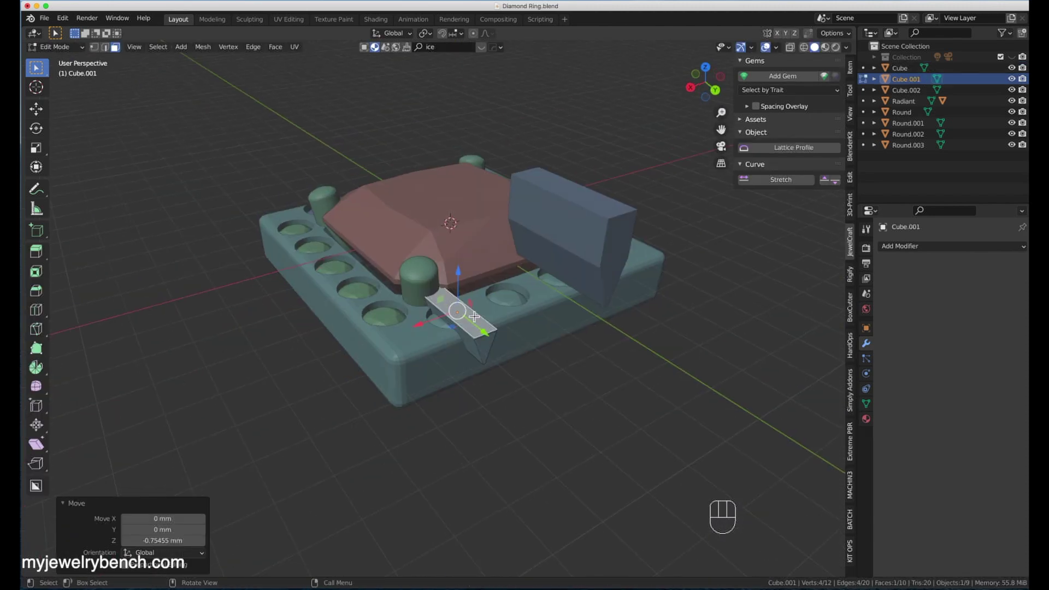
pyautogui.press('Tab')
pyautogui.moveTo(458, 275); pyautogui.dragTo(458, 283)
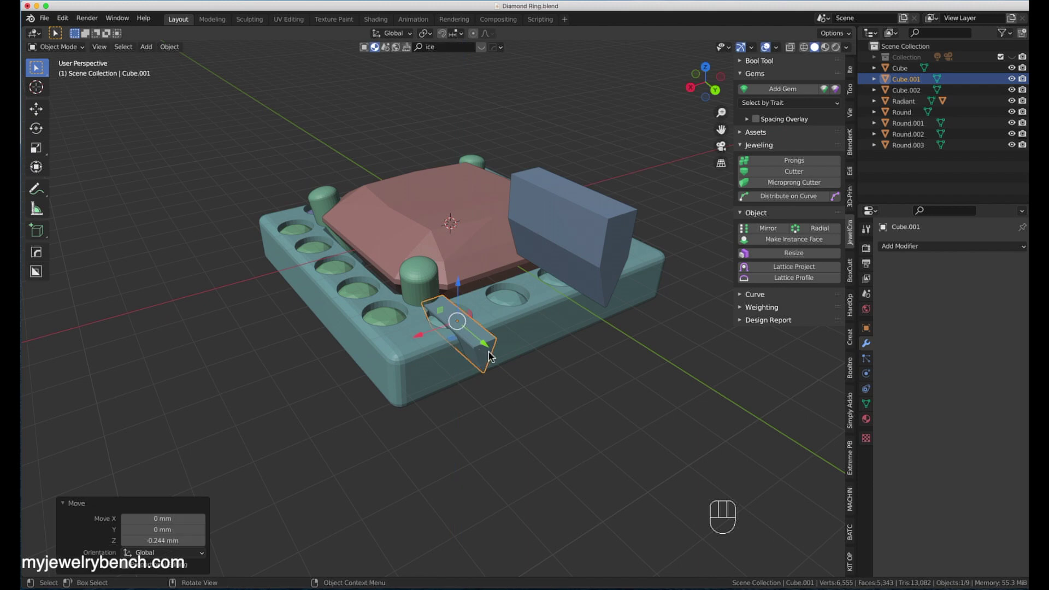
# Duplicate the cutter three times along X, placing one copy over each remaining gem in the row.
pyautogui.press('KP_7')
pyautogui.hotkey('shift', 'd')
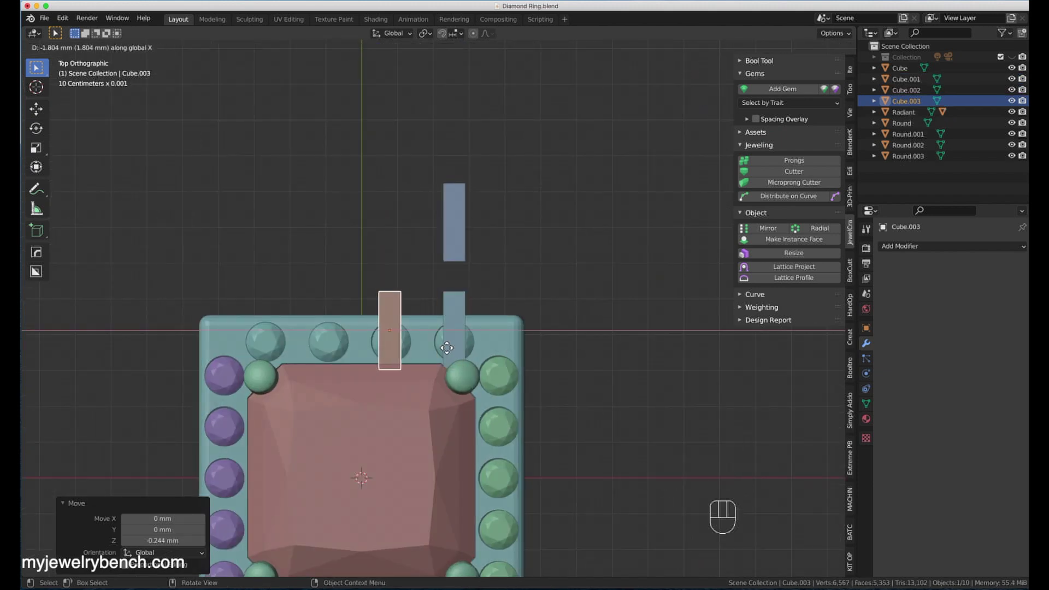
pyautogui.click(446, 347)
pyautogui.hotkey('shift', 'd')
pyautogui.press('x')
pyautogui.click(385, 346)
pyautogui.hotkey('shift', 'd')
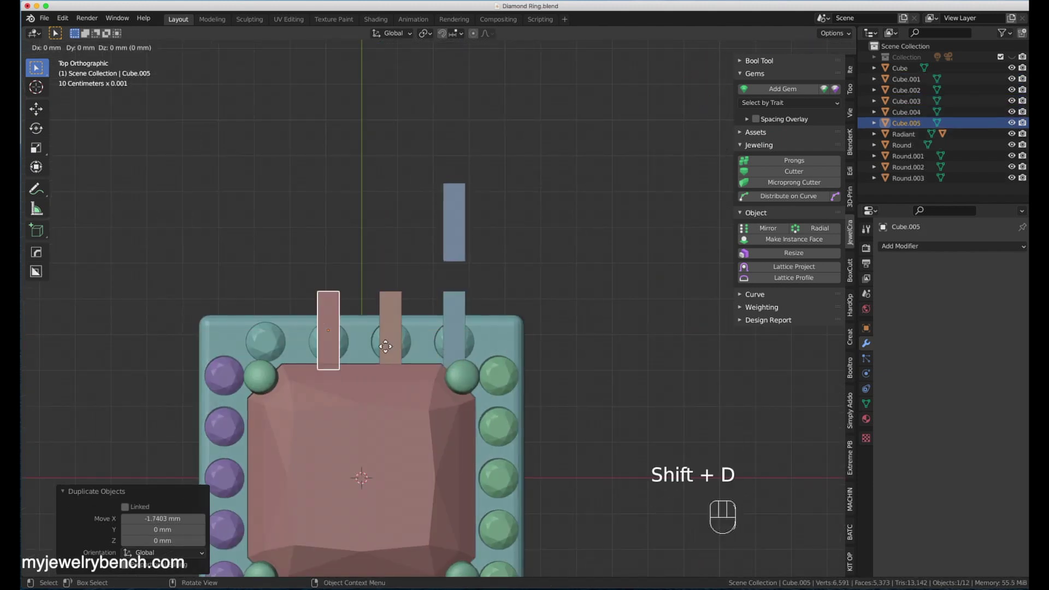
pyautogui.click(319, 343)
# Nudge all four cutters about 0.13 mm inward along Y and duplicate them about 8.16 mm across to the opposite gem row.
pyautogui.keyDown('shift'); pyautogui.click(321, 312); pyautogui.keyUp('shift')
pyautogui.keyDown('shift'); pyautogui.click(390, 306); pyautogui.keyUp('shift')
pyautogui.keyDown('shift'); pyautogui.click(454, 300); pyautogui.keyUp('shift')
pyautogui.scroll(-3, 455, 299)
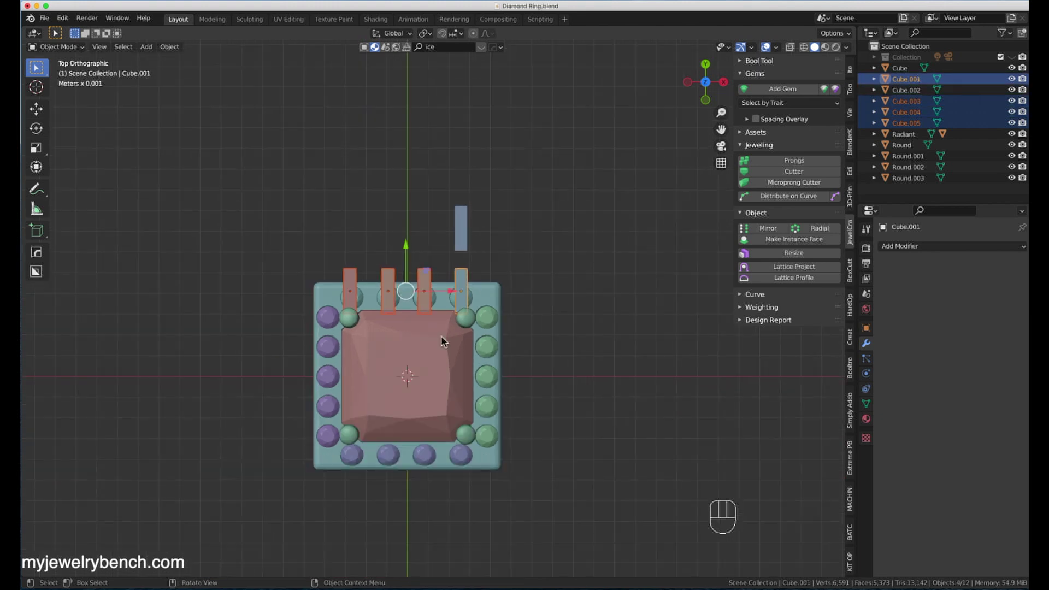
pyautogui.scroll(1, 401, 243)
pyautogui.moveTo(401, 243); pyautogui.dragTo(403, 241)
pyautogui.hotkey('shift', 'd')
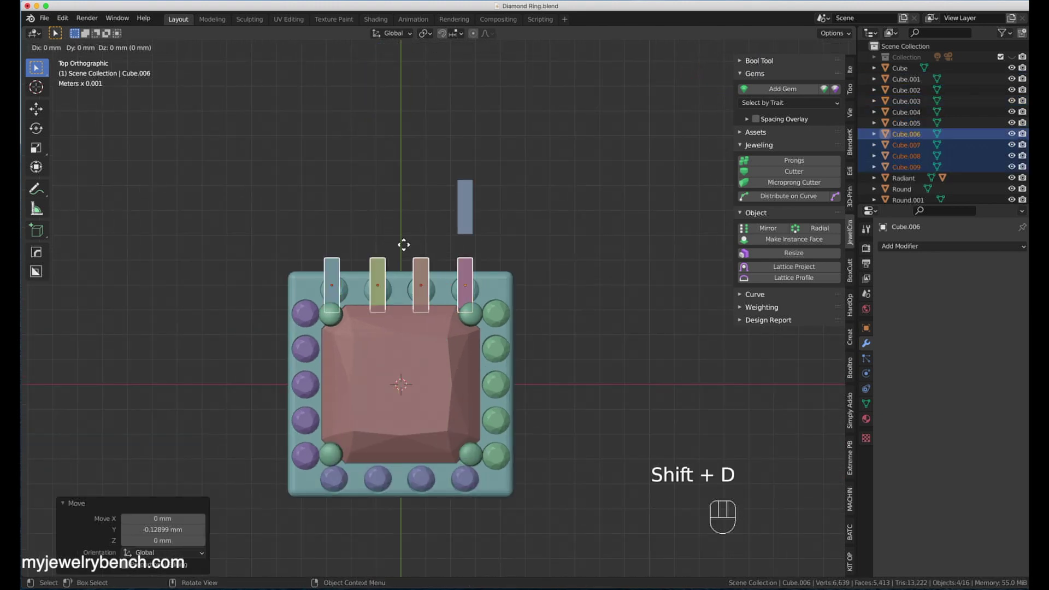
pyautogui.press('y')
pyautogui.click(407, 447)
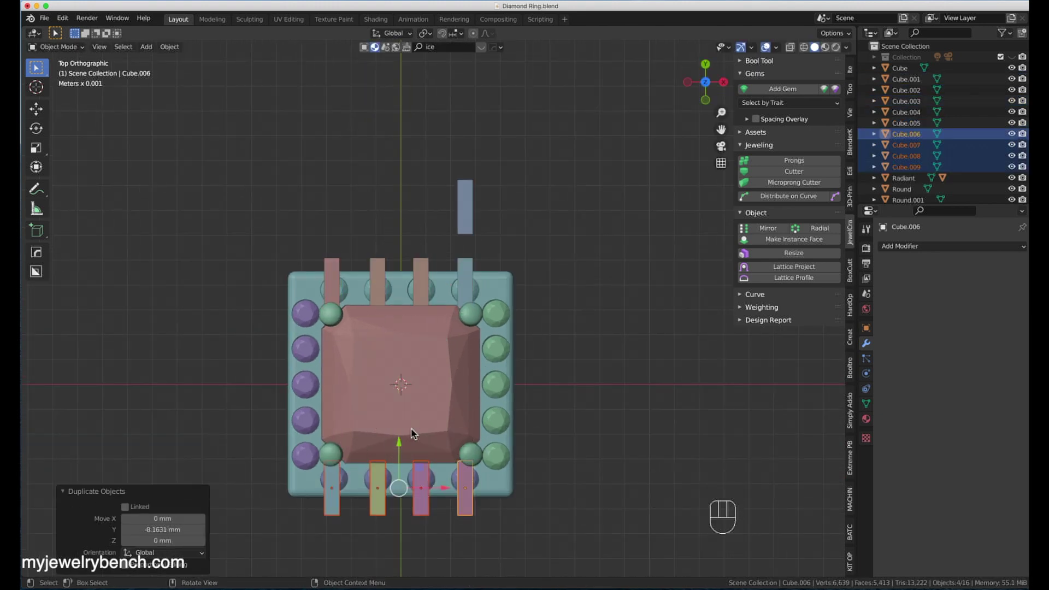
# Duplicate the four cutters rotated 90° and move the copies over the five-gem row on the plate's left side.
pyautogui.hotkey('shift', 'd')
pyautogui.write('r90')
pyautogui.click(398, 488)
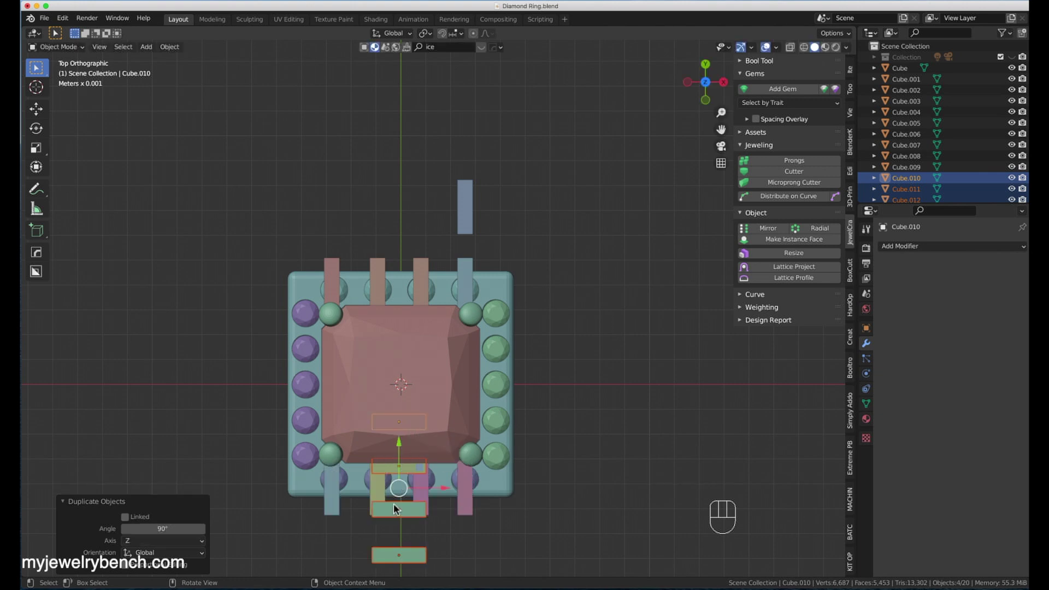
pyautogui.press('g')
pyautogui.click(295, 396)
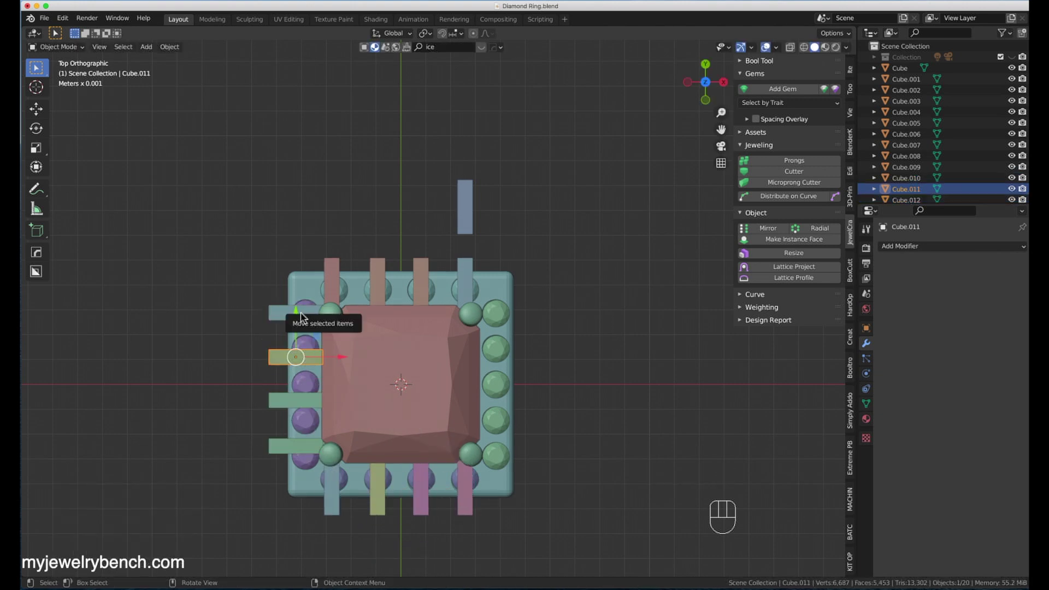
# Align the rotated cutters individually with their gems along Y and duplicate one over the row's fifth gem.
pyautogui.click(293, 401)
pyautogui.moveTo(293, 402)
pyautogui.mouseDown()
pyautogui.moveTo(303, 335)
pyautogui.moveTo(299, 398)
pyautogui.mouseUp()
pyautogui.click(280, 441)
pyautogui.click(298, 376)
pyautogui.click(295, 419)
pyautogui.hotkey('shift', 'd')
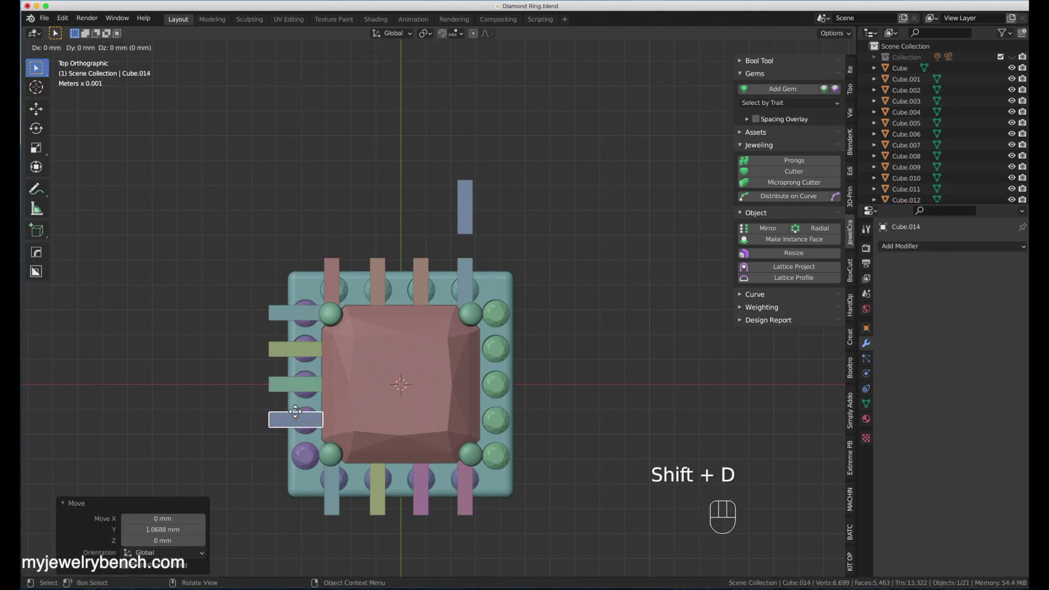
pyautogui.click(273, 451)
# Select all five left-row cutters and duplicate them about 8.48 mm along X onto the opposite gem row.
pyautogui.keyDown('shift'); pyautogui.click(283, 416); pyautogui.keyUp('shift')
pyautogui.keyDown('shift'); pyautogui.click(282, 384); pyautogui.keyUp('shift')
pyautogui.keyDown('shift'); pyautogui.click(280, 349); pyautogui.keyUp('shift')
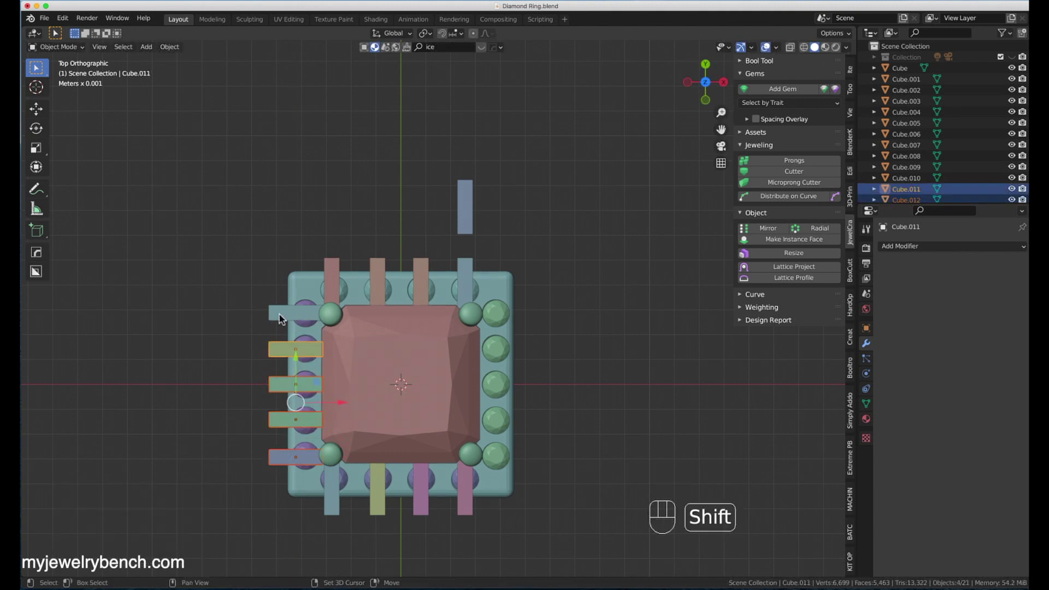
pyautogui.keyDown('shift'); pyautogui.click(280, 316); pyautogui.keyUp('shift')
pyautogui.hotkey('shift', 'd')
pyautogui.press('x')
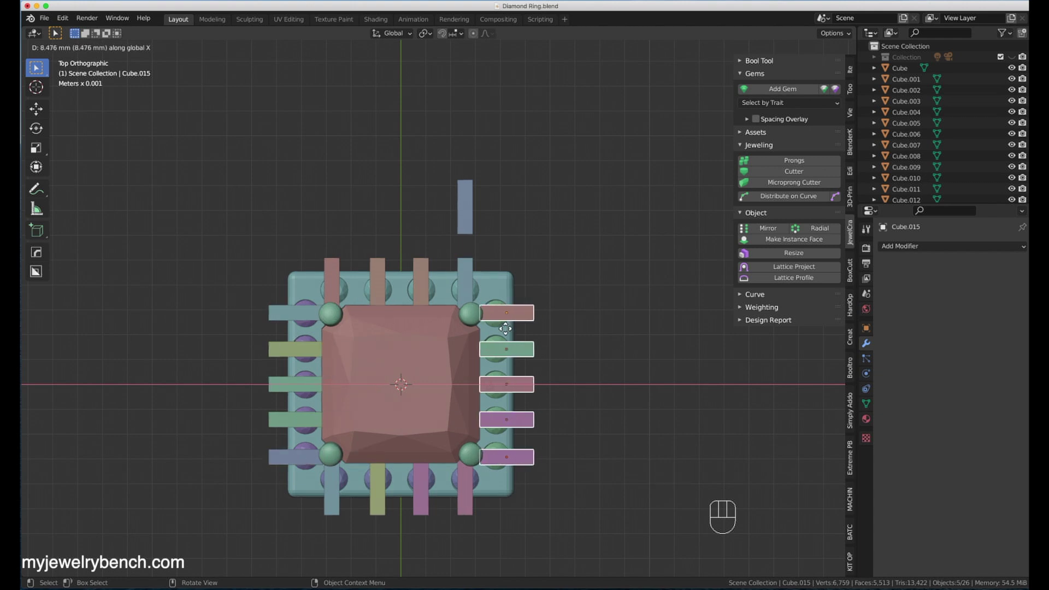
pyautogui.click(505, 328)
# Subtract the newly copied five cutters, then the four cutters of the adjacent row, from the plate with Boolean differences.
pyautogui.moveTo(622, 433); pyautogui.dragTo(548, 323, button='middle')
pyautogui.keyDown('shift'); pyautogui.click(370, 499); pyautogui.keyUp('shift')
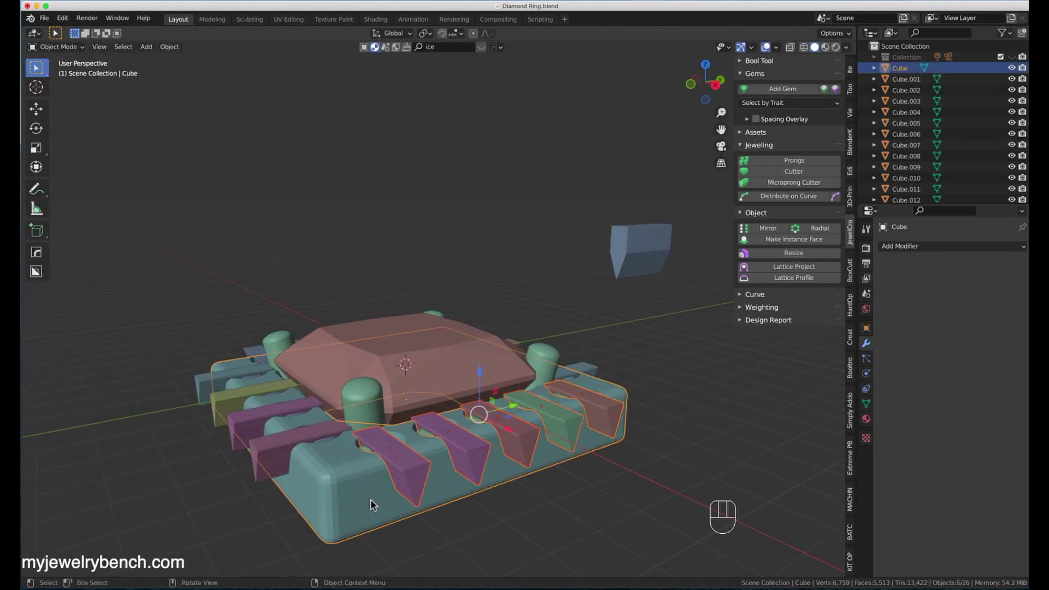
pyautogui.press('ctrl+shift+KP_Subtract')
pyautogui.moveTo(356, 516); pyautogui.dragTo(431, 508, button='middle')
pyautogui.click(287, 437)
pyautogui.keyDown('shift'); pyautogui.click(436, 432); pyautogui.keyUp('shift')
pyautogui.keyDown('shift'); pyautogui.click(507, 437); pyautogui.keyUp('shift')
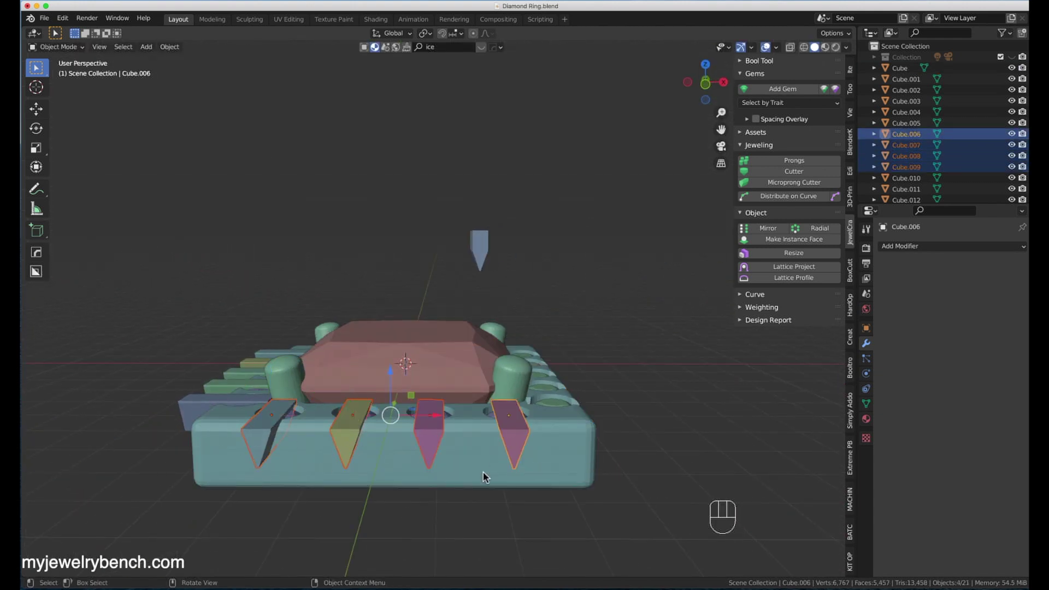
pyautogui.keyDown('shift'); pyautogui.click(482, 474); pyautogui.keyUp('shift')
pyautogui.press('ctrl+shift+KP_Subtract')
# Subtract the remaining five-cutter row and the last four-cutter row from the plate, keeping the spare cutter.
pyautogui.moveTo(290, 472); pyautogui.dragTo(436, 481, button='middle')
pyautogui.click(292, 467)
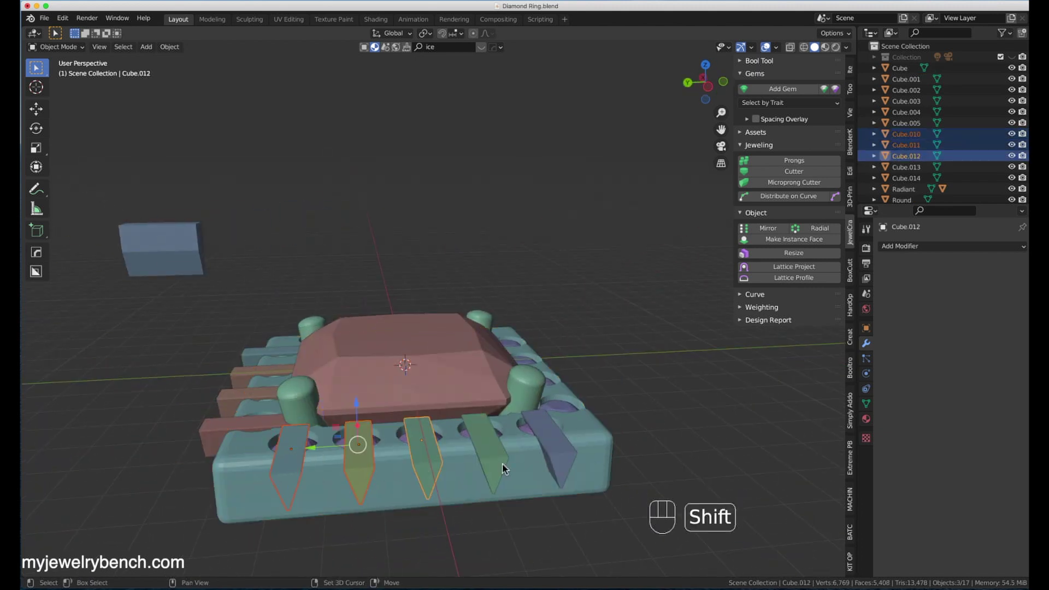
pyautogui.keyDown('shift'); pyautogui.click(533, 473); pyautogui.keyUp('shift')
pyautogui.press('ctrl+shift+KP_Subtract')
pyautogui.moveTo(397, 441); pyautogui.dragTo(511, 420, button='middle')
pyautogui.click(471, 416)
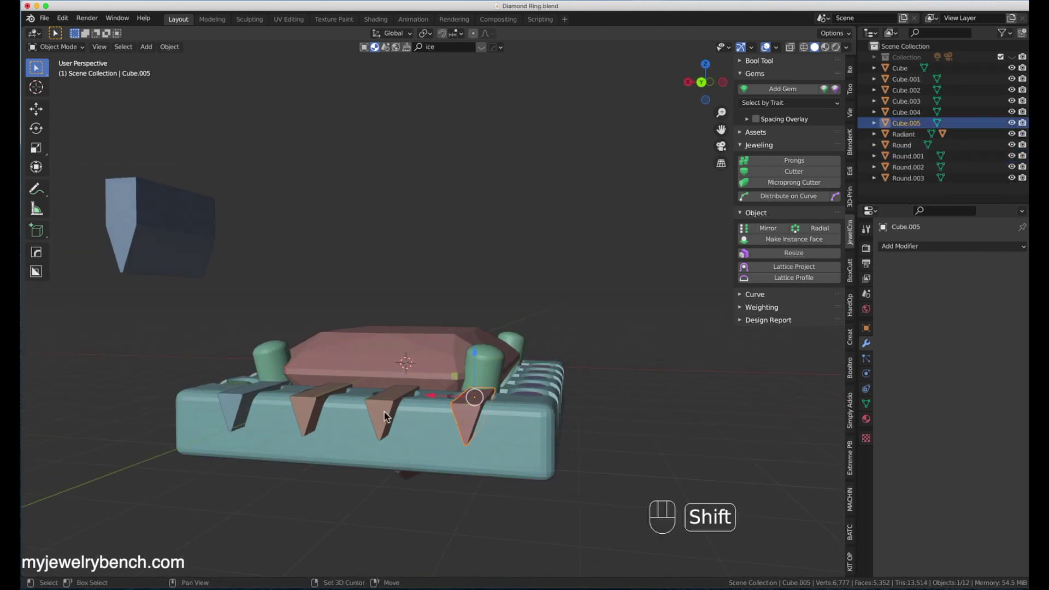
pyautogui.keyDown('shift'); pyautogui.click(228, 401); pyautogui.keyUp('shift')
pyautogui.keyDown('shift'); pyautogui.click(323, 448); pyautogui.keyUp('shift')
pyautogui.press('shift+ctrl+KP_Subtract')
pyautogui.moveTo(324, 447); pyautogui.dragTo(479, 437, button='middle')
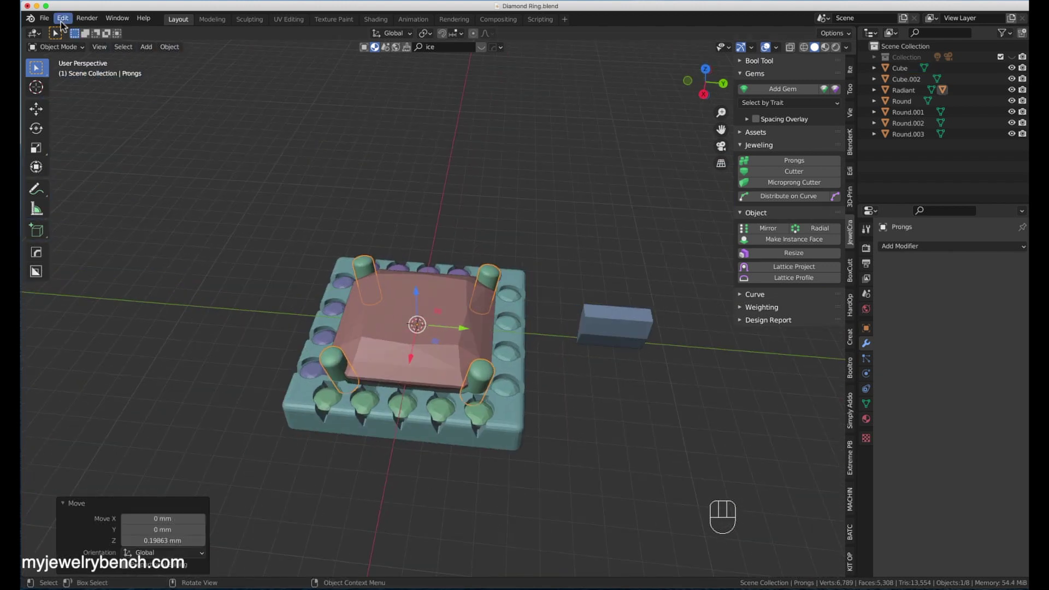
# Save the file, then rename the spare cutter MicroCutter and the plate Head.
pyautogui.click(44, 18)
pyautogui.click(67, 91)
pyautogui.moveTo(628, 354); pyautogui.dragTo(543, 328, button='middle')
pyautogui.click(540, 377)
pyautogui.press('s')
pyautogui.press('z')
pyautogui.click(620, 342)
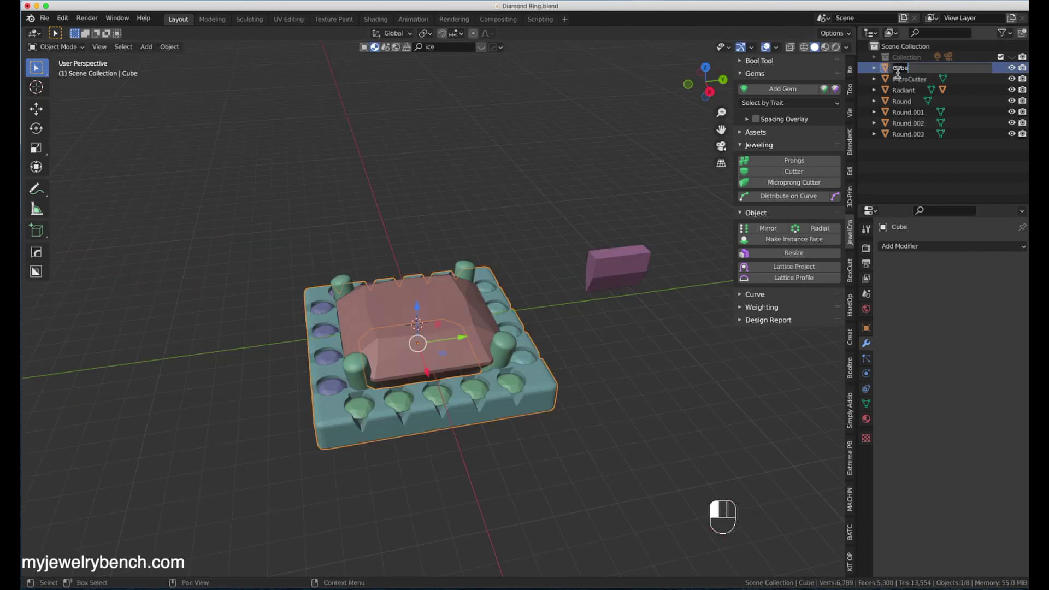
pyautogui.write('Head')
pyautogui.press('Return')
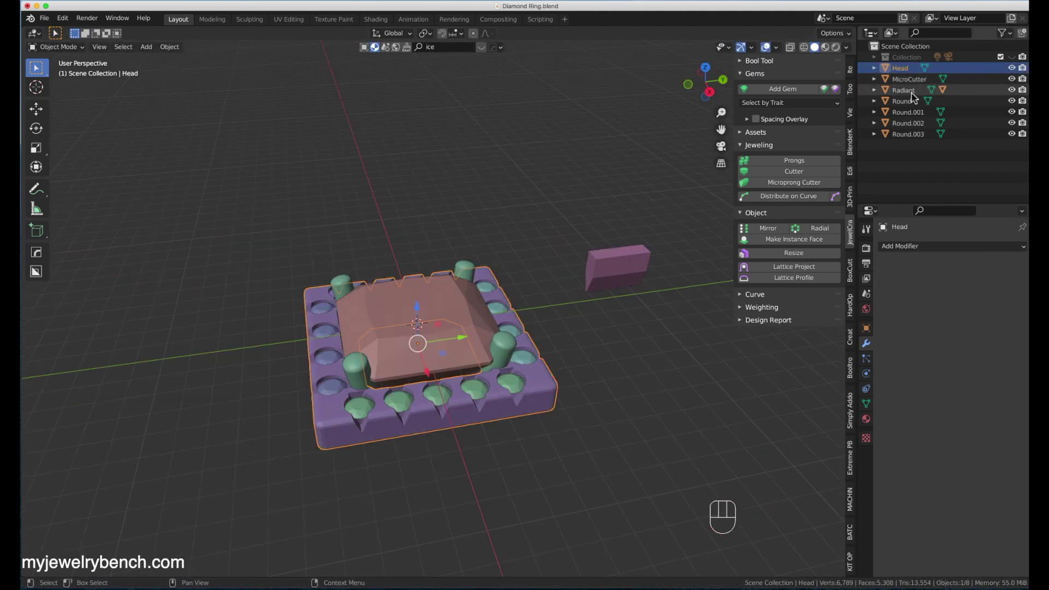
# Join the prongs to the Head with a Boolean union and clear the selection.
pyautogui.click(901, 101)
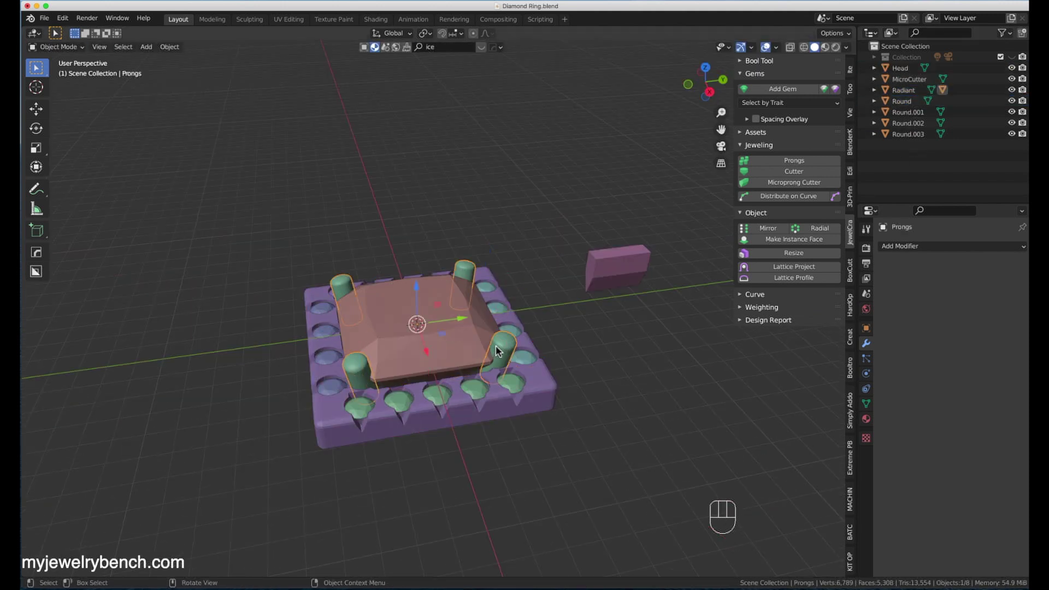
pyautogui.keyDown('shift'); pyautogui.click(546, 388); pyautogui.keyUp('shift')
pyautogui.press('ctrl+shift+KP_Add')
pyautogui.click(552, 153)
# Select all objects and raise them about 13.11 mm along Z above the origin.
pyautogui.moveTo(650, 414); pyautogui.dragTo(348, 345, button='middle')
pyautogui.press('a')
pyautogui.moveTo(416, 281); pyautogui.dragTo(386, 540)
pyautogui.scroll(-4, 473, 382)
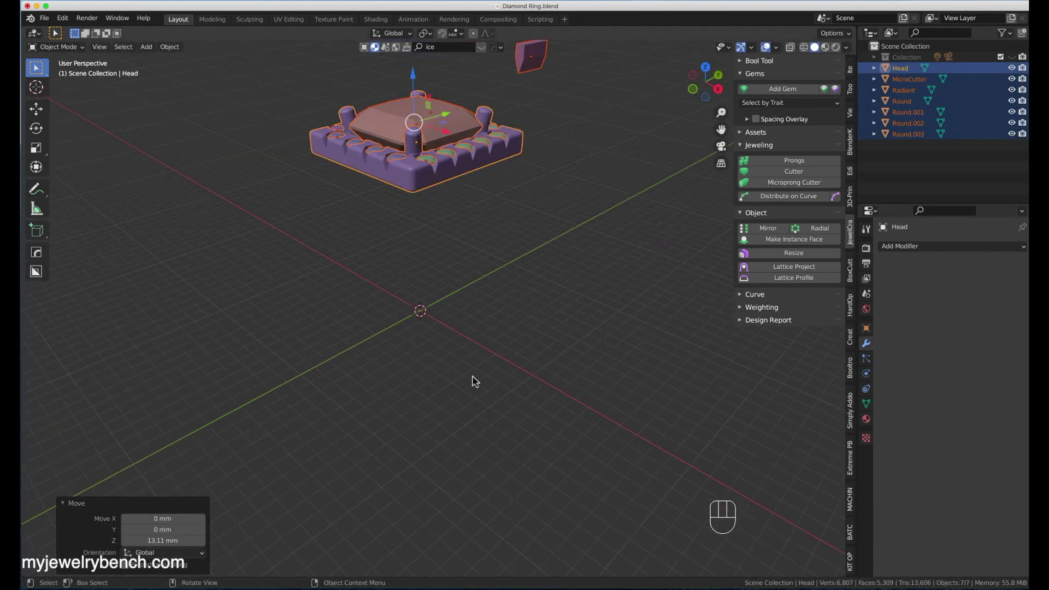
# Add a Bezier circle at the origin and rotate it 90° about X and 90° about Z.
pyautogui.moveTo(473, 381); pyautogui.dragTo(448, 350, button='middle')
pyautogui.hotkey('shift', 'a')
pyautogui.moveTo(382, 378)
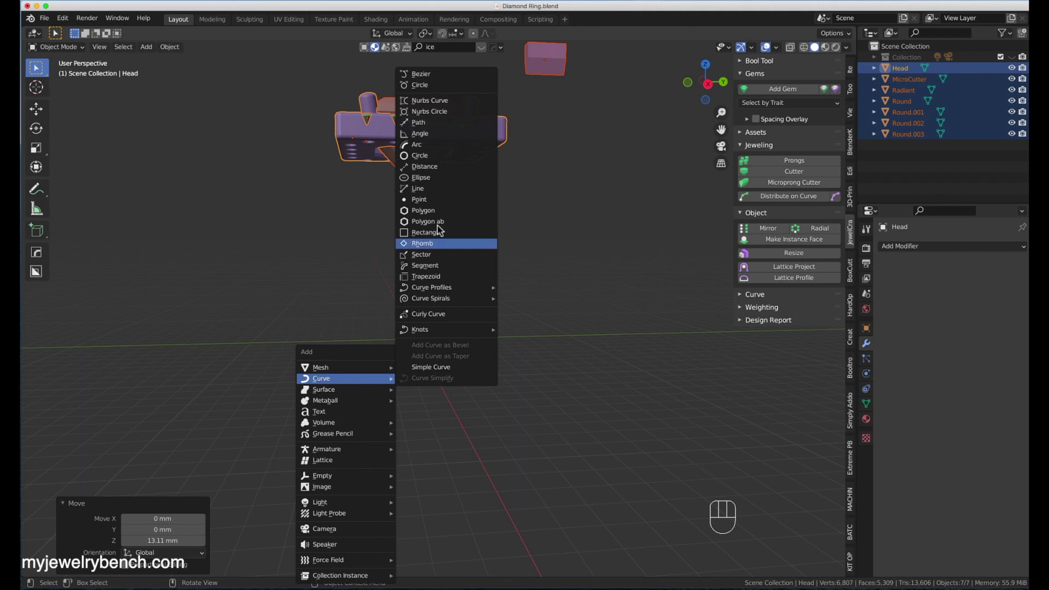
pyautogui.click(443, 86)
pyautogui.press('r')
pyautogui.press('x')
pyautogui.press('9')
pyautogui.press('0')
pyautogui.press('Return')
pyautogui.press('r')
pyautogui.press('z')
pyautogui.press('9')
pyautogui.press('0')
pyautogui.press('Return')
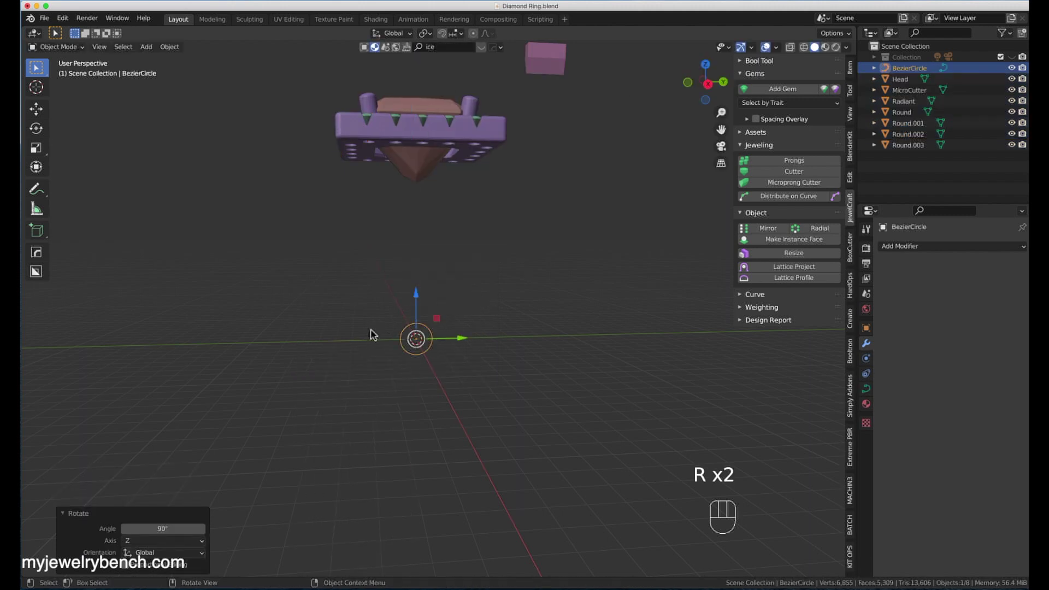
# Show the circle's transform values and scale it up to a diameter of about 17.7 mm.
pyautogui.click(850, 70)
pyautogui.press('s')
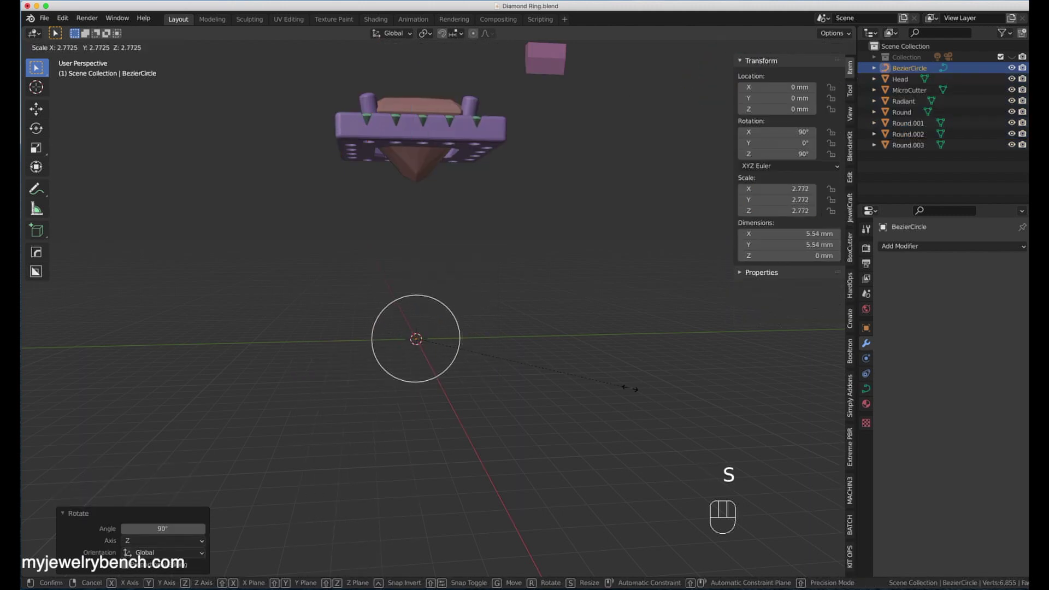
pyautogui.click(257, 514)
pyautogui.press('Tab')
pyautogui.press('Tab')
pyautogui.press('Tab')
pyautogui.moveTo(31, 358); pyautogui.dragTo(398, 253, button='middle')
pyautogui.press('Tab')
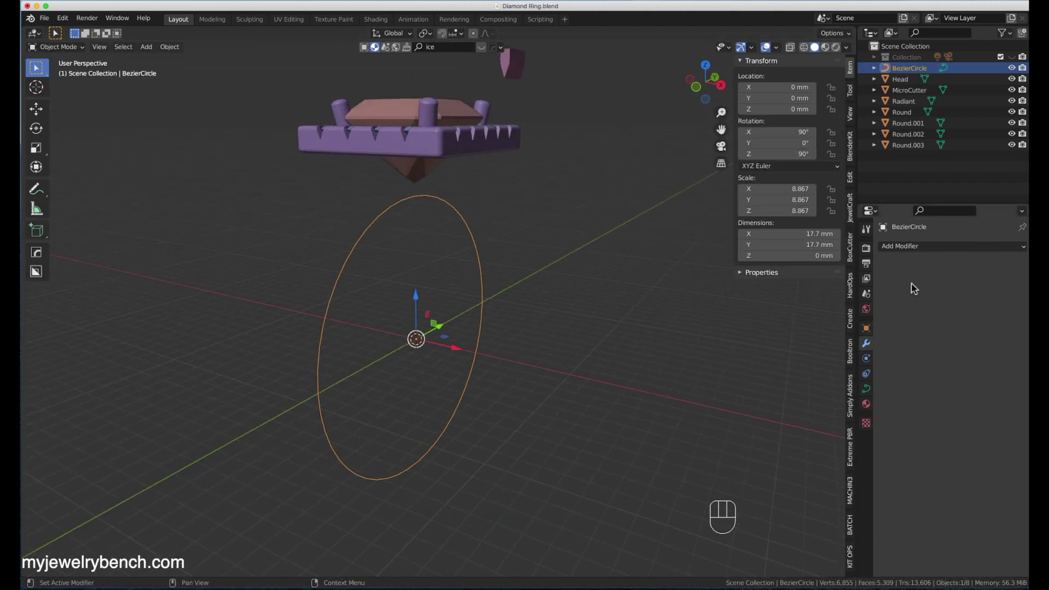
pyautogui.click(928, 246)
pyautogui.click(825, 334)
pyautogui.press('Tab')
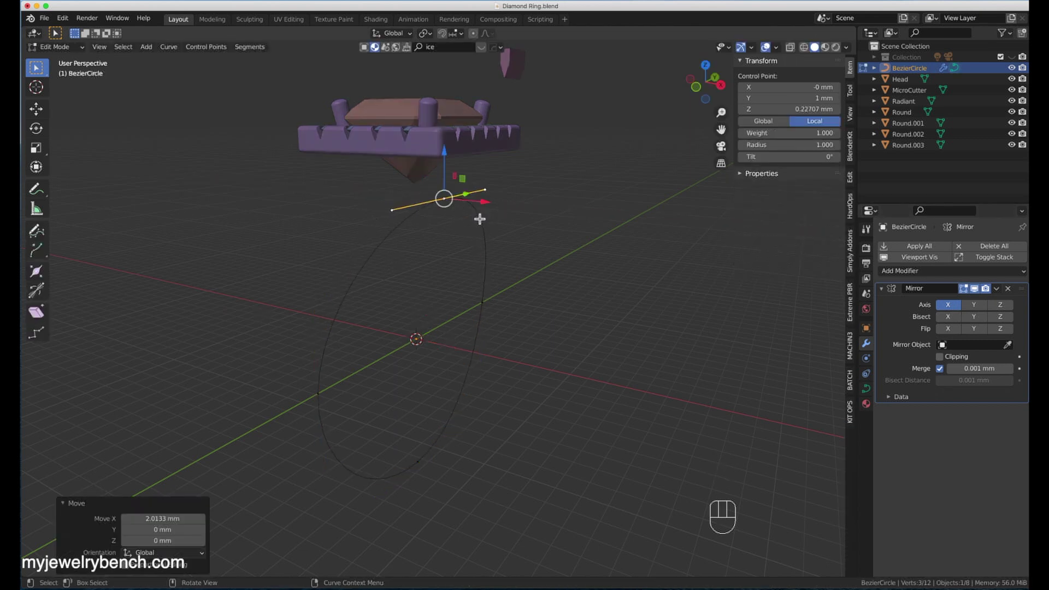
pyautogui.press('super+z')
pyautogui.press('super+z')
pyautogui.press('Tab')
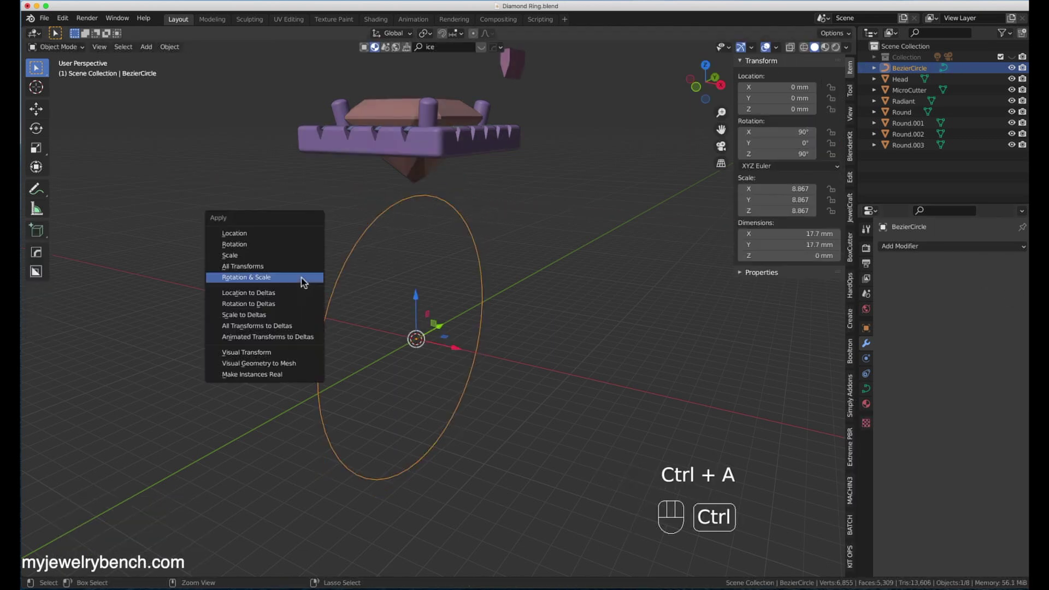
# Apply the circle's rotation and scale and add a Mirror modifier on the X axis.
pyautogui.hotkey('ctrl', 'a')
pyautogui.click(430, 300)
pyautogui.click(944, 246)
pyautogui.click(827, 335)
# Move the circle's top control point about 3.19 mm along X and raise it to about 12.91 mm along Z.
pyautogui.press('Tab')
pyautogui.moveTo(448, 202); pyautogui.dragTo(450, 205)
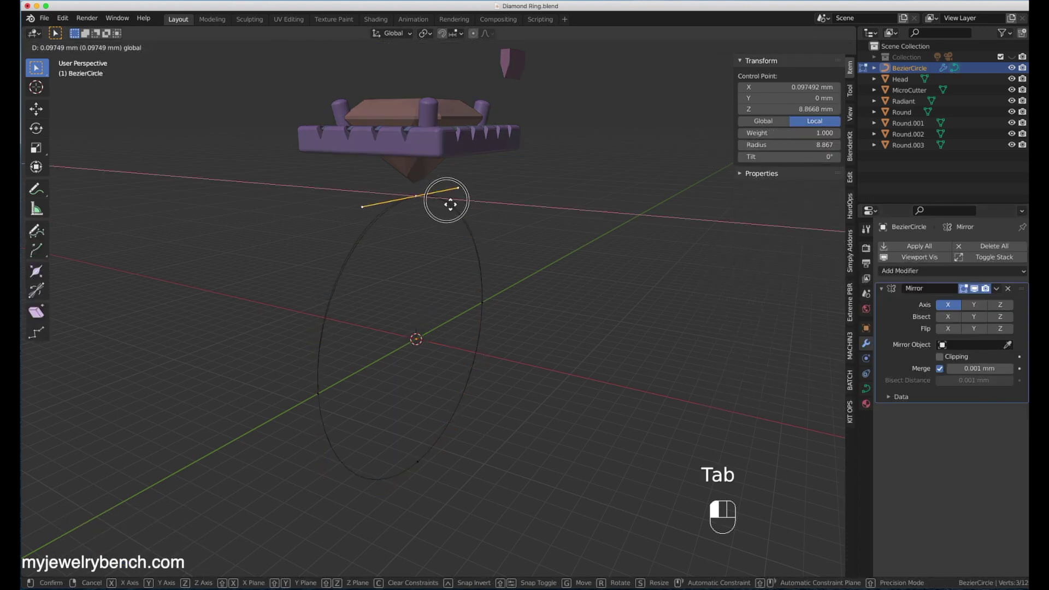
pyautogui.click(494, 222)
pyautogui.press('KP_1')
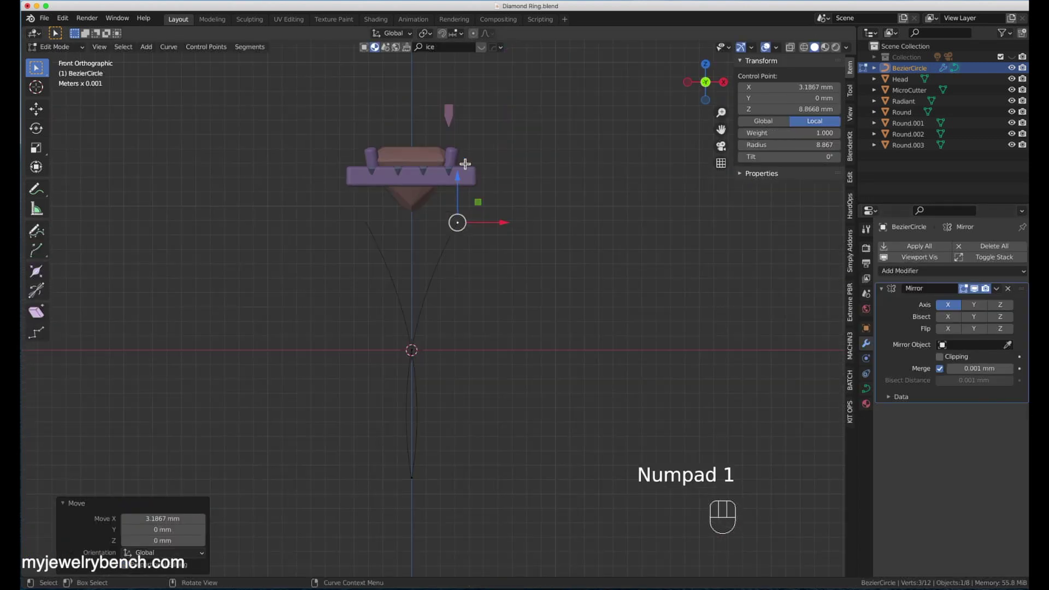
pyautogui.press('KP_3')
pyautogui.moveTo(463, 180); pyautogui.dragTo(451, 124)
pyautogui.press('Tab')
pyautogui.press('Tab')
# Subdivide all segments of the curve and nudge the new side control points slightly along X.
pyautogui.press('a')
pyautogui.rightClick(584, 263)
pyautogui.click(569, 290)
pyautogui.moveTo(517, 322); pyautogui.dragTo(582, 344, button='middle')
pyautogui.click(437, 313)
pyautogui.press('KP_1')
pyautogui.moveTo(485, 314); pyautogui.dragTo(479, 315)
pyautogui.moveTo(467, 399); pyautogui.dragTo(570, 362, button='middle')
pyautogui.click(787, 311)
pyautogui.press('KP_1')
pyautogui.moveTo(735, 311); pyautogui.dragTo(727, 311)
# Delete the two subdivided control points in the lower half of the curve, one on each side.
pyautogui.click(681, 450)
pyautogui.moveTo(682, 451); pyautogui.dragTo(416, 503, button='middle')
pyautogui.scroll(5, 413, 479)
pyautogui.press('x')
pyautogui.click(480, 506)
pyautogui.click(695, 403)
pyautogui.press('x')
pyautogui.click(695, 404)
pyautogui.click(581, 487)
# Add a cylinder at the origin as a finger-size reference.
pyautogui.press('KP_3')
pyautogui.hotkey('shift', 'a')
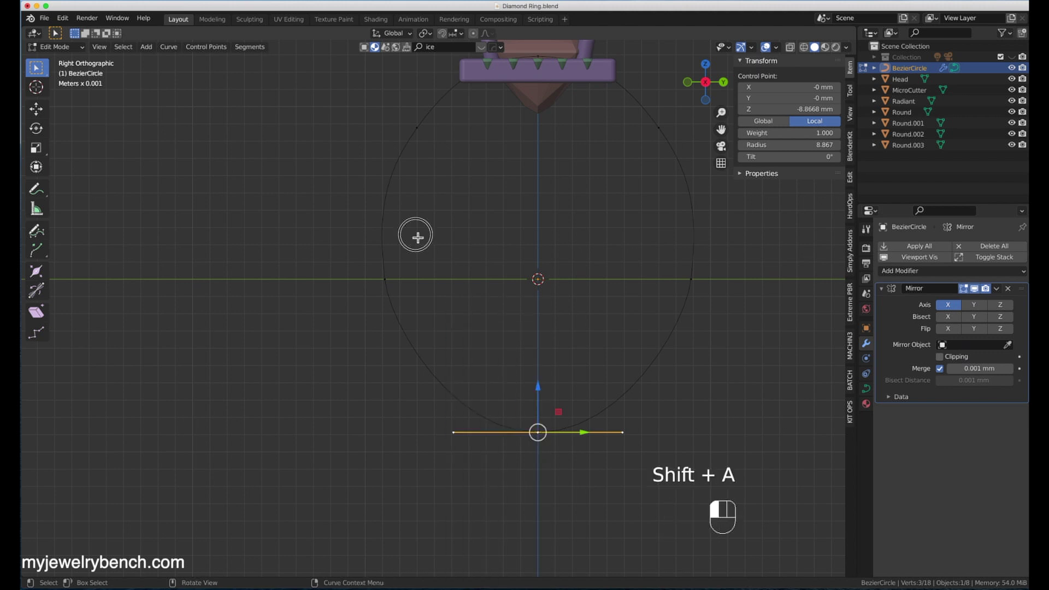
pyautogui.press('Tab')
pyautogui.hotkey('shift', 'a')
pyautogui.moveTo(415, 223)
pyautogui.click(475, 277)
# Rotate the cylinder 90° about X and 90° about Z, and scale it up to a diameter of about 17.4 mm.
pyautogui.press('r')
pyautogui.press('x')
pyautogui.press('9')
pyautogui.press('0')
pyautogui.press('Return')
pyautogui.press('r')
pyautogui.press('z')
pyautogui.press('9')
pyautogui.press('0')
pyautogui.press('Return')
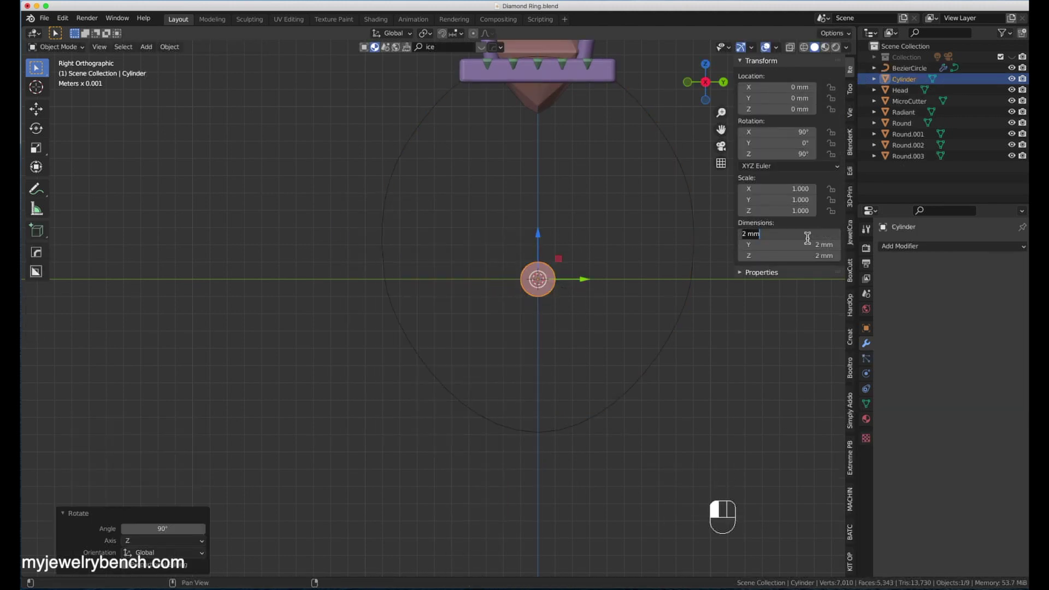
pyautogui.press('s')
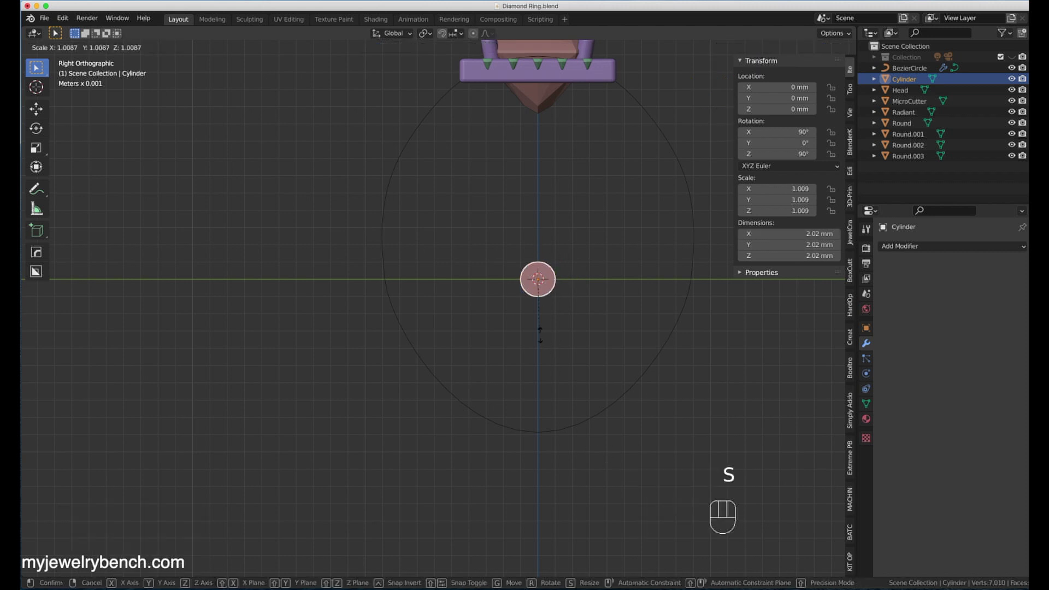
pyautogui.click(840, 516)
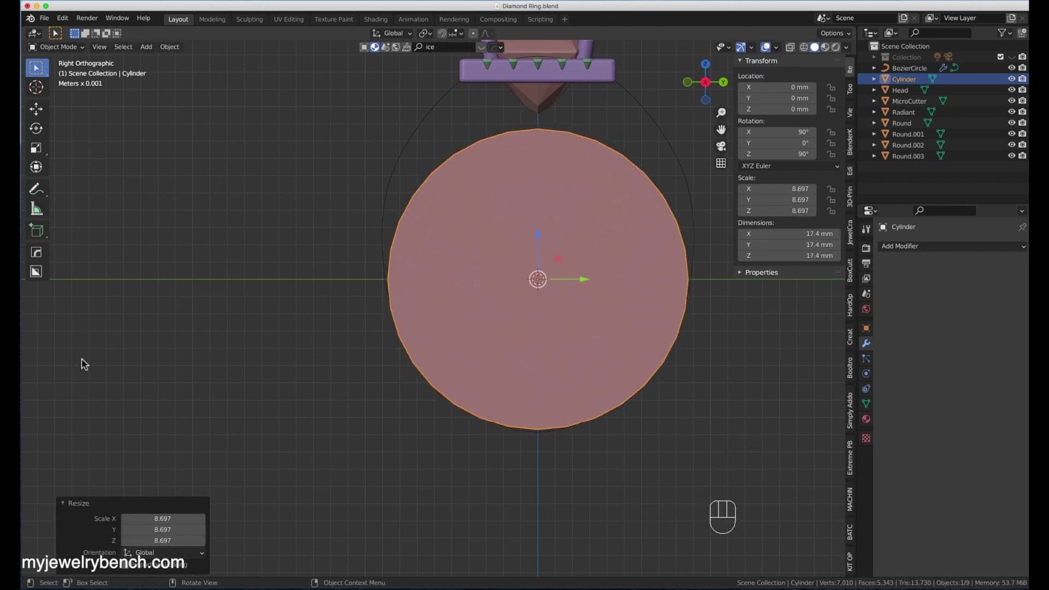
# Scale the curve's two upper side control points inward to about 5.28 mm from the centre along Y.
pyautogui.click(391, 273)
pyautogui.press('Tab')
pyautogui.click(693, 176)
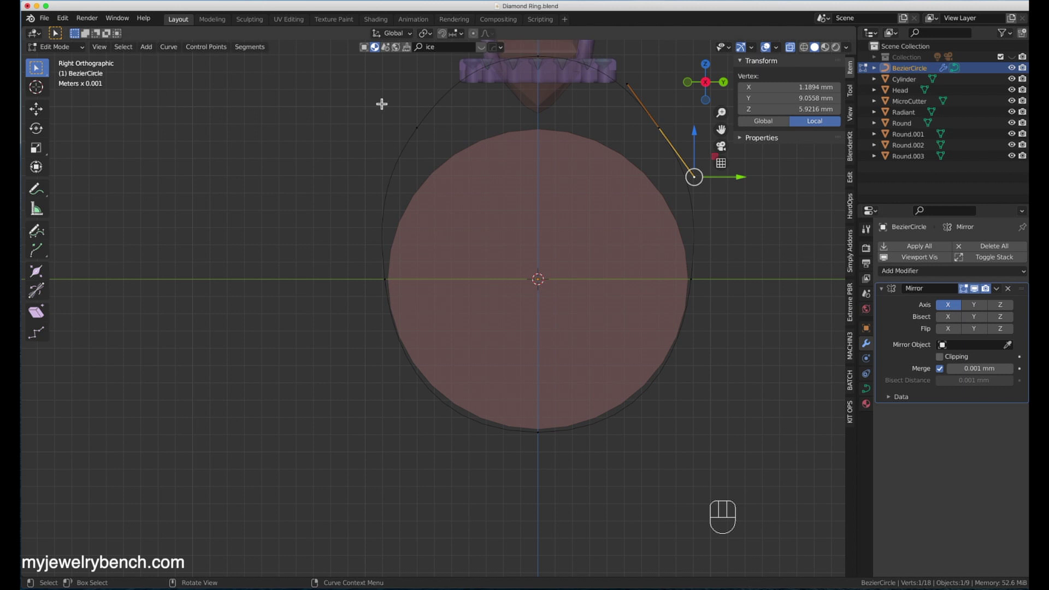
pyautogui.click(660, 127)
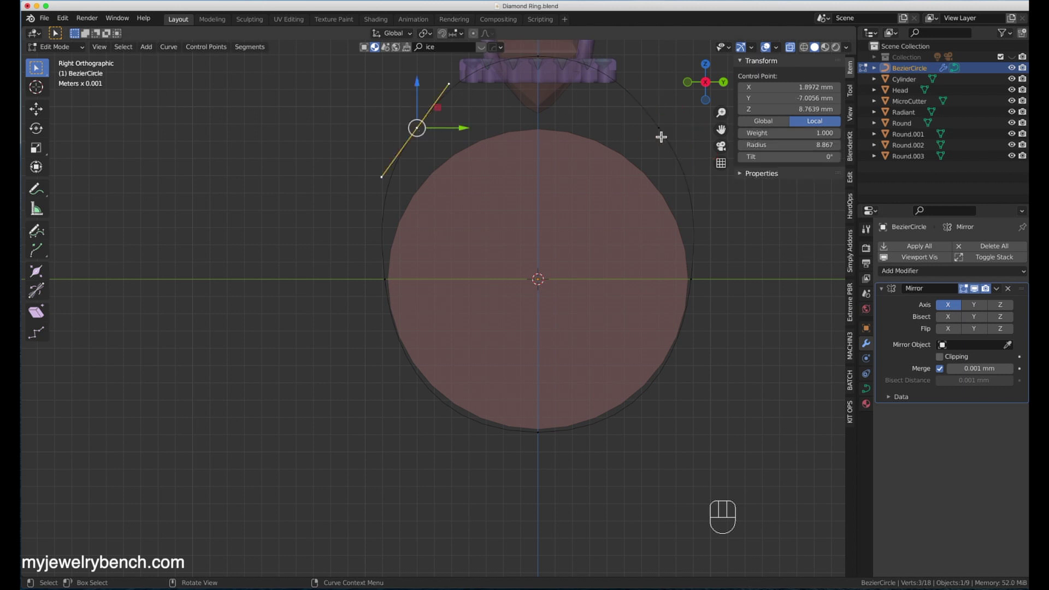
pyautogui.press('s')
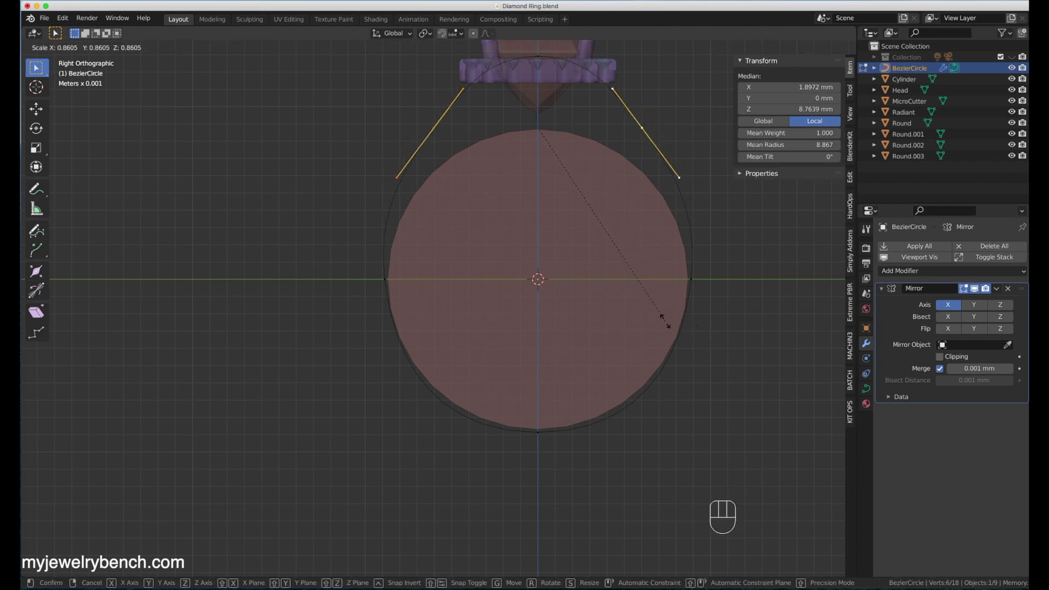
pyautogui.click(623, 315)
# Scale the handles of the curve's top control point.
pyautogui.click(537, 56)
pyautogui.press('s')
pyautogui.click(592, 129)
pyautogui.click(447, 127)
pyautogui.press('s')
pyautogui.press('s')
pyautogui.keyDown('shift'); pyautogui.click(638, 130); pyautogui.keyUp('shift')
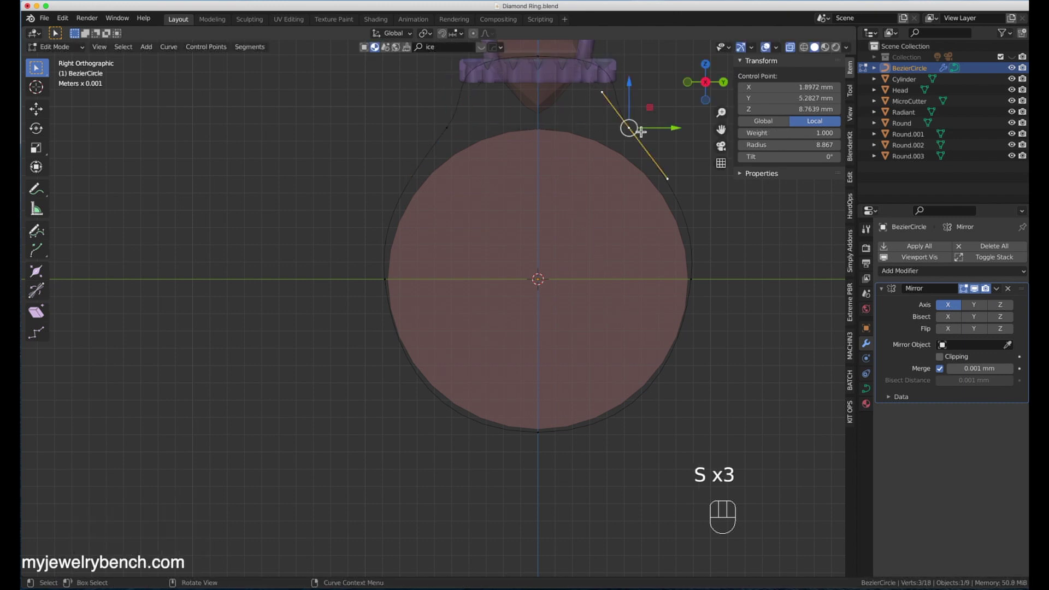
# Lower the upper handle of the negative-Y upper side control point by about 0.11 mm.
pyautogui.click(473, 91)
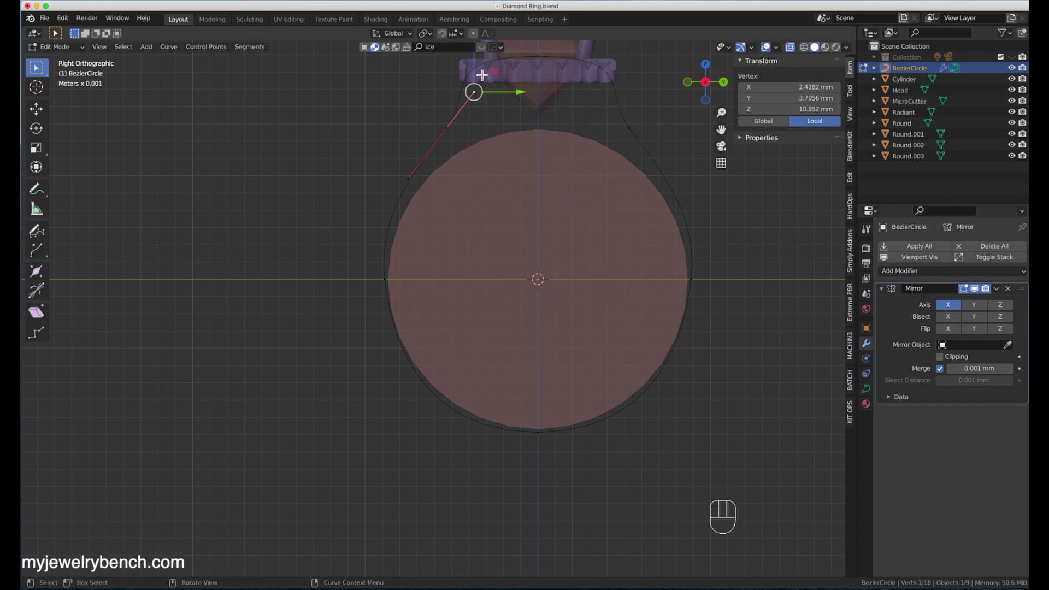
pyautogui.scroll(-2, 261, 255)
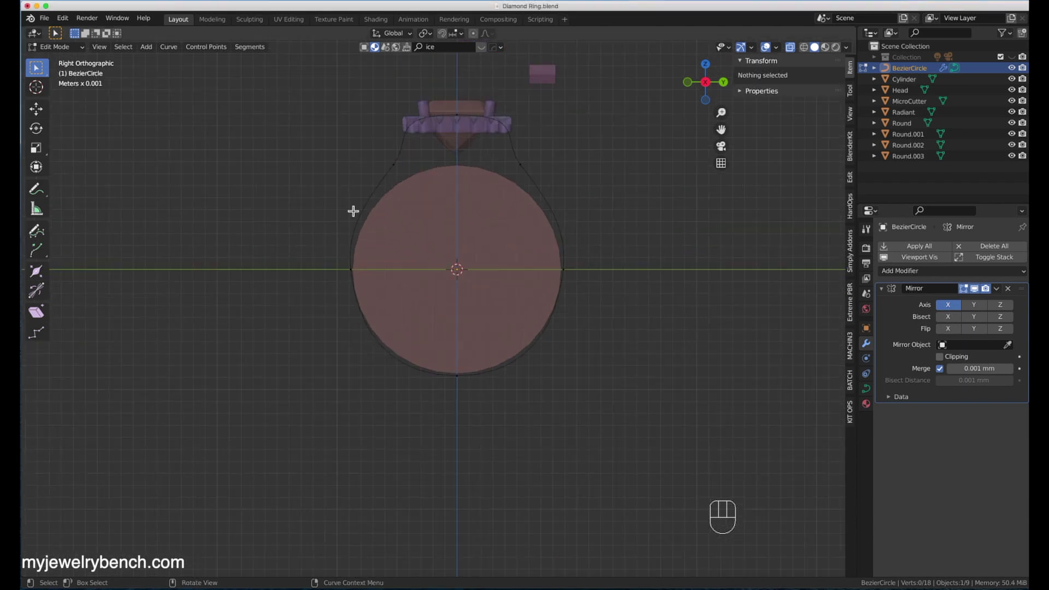
pyautogui.press('g')
pyautogui.click(417, 106)
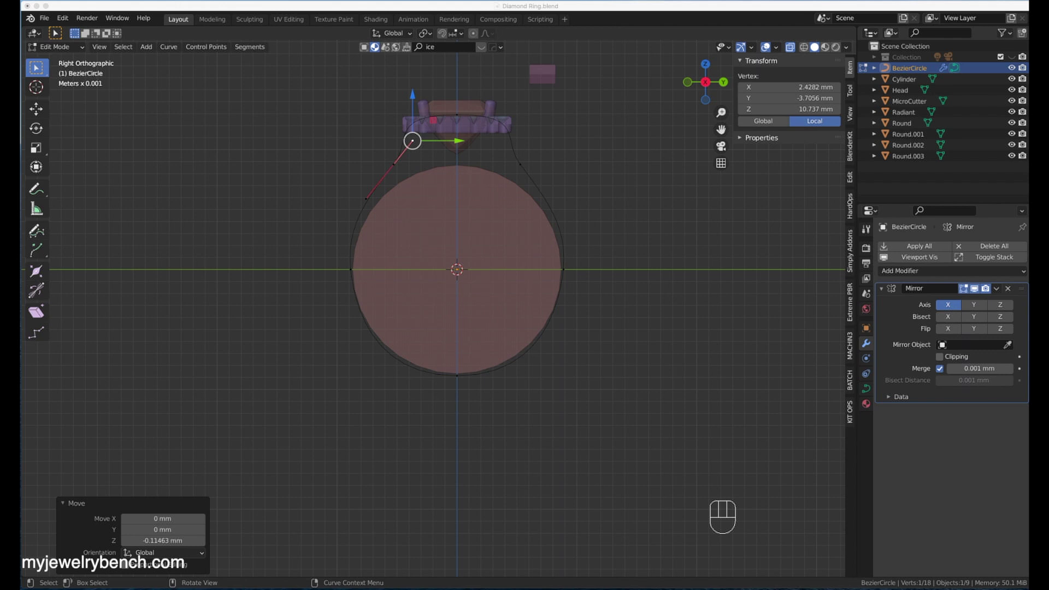
# Lower both upper side control points to about 6.85 mm along Z and scale them slightly apart.
pyautogui.click(394, 164)
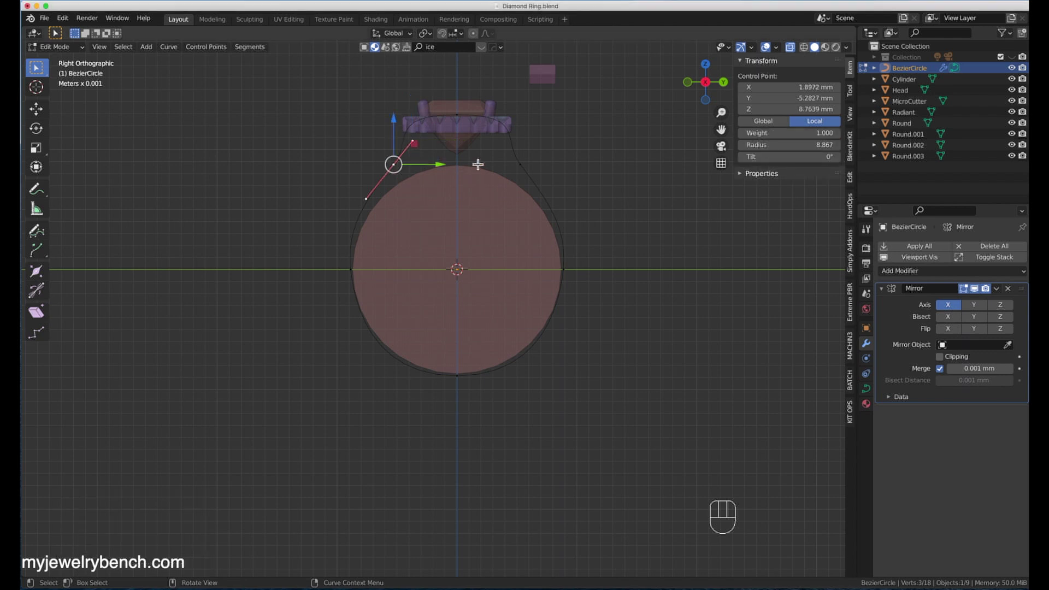
pyautogui.keyDown('shift'); pyautogui.click(521, 167); pyautogui.keyUp('shift')
pyautogui.moveTo(456, 129); pyautogui.dragTo(460, 141)
pyautogui.press('s')
pyautogui.click(595, 242)
# Adjust the upper handles of the two side control points at origin height and scale the upper side pair farther apart.
pyautogui.click(563, 279)
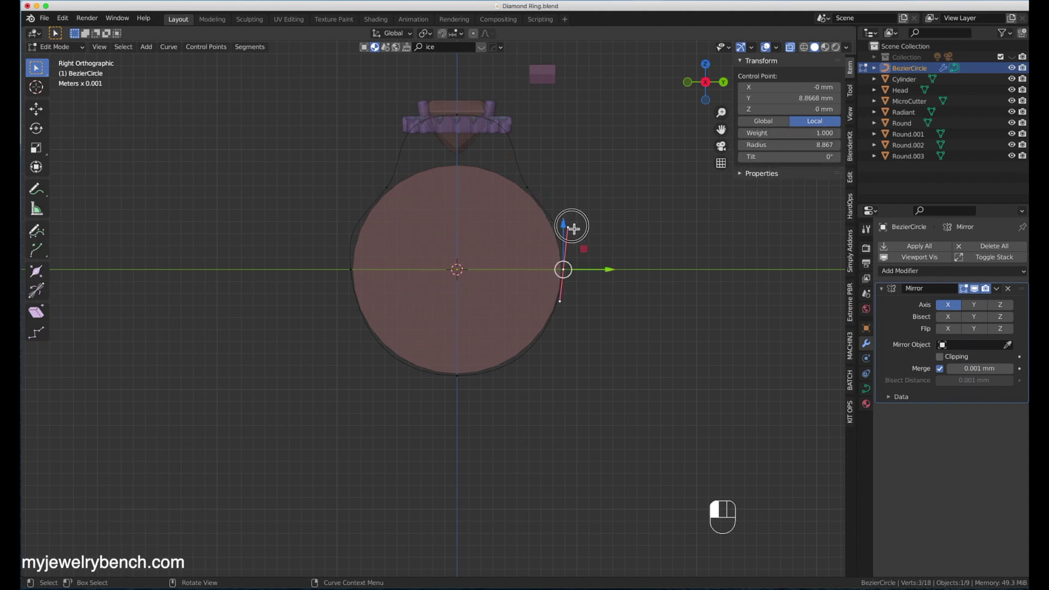
pyautogui.click(351, 269)
pyautogui.moveTo(350, 227); pyautogui.dragTo(354, 234)
pyautogui.click(386, 187)
pyautogui.press('s')
pyautogui.click(475, 222)
# Move the lower handles of both upper side control points up and inward to smooth the shank's shoulders.
pyautogui.click(396, 156)
pyautogui.click(397, 120)
pyautogui.click(366, 188)
pyautogui.click(329, 238)
pyautogui.press('g')
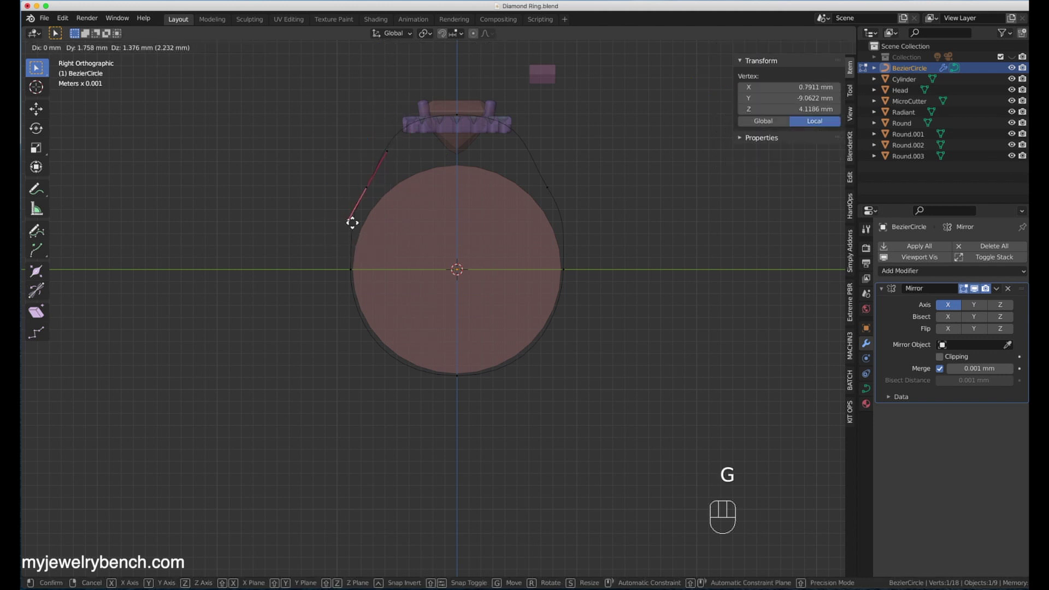
pyautogui.click(358, 217)
pyautogui.click(547, 187)
pyautogui.press('g')
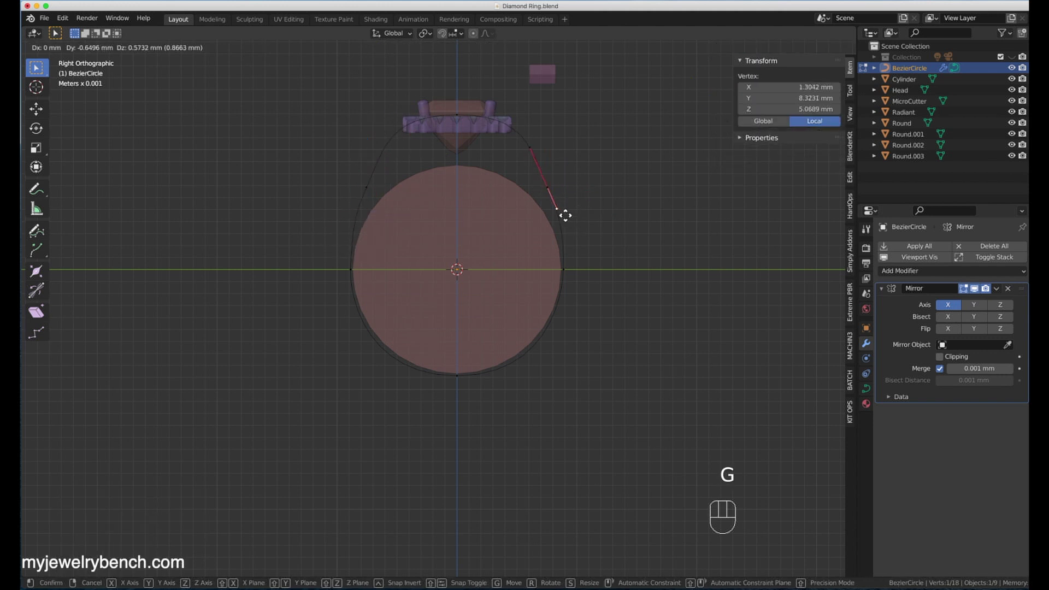
pyautogui.click(562, 208)
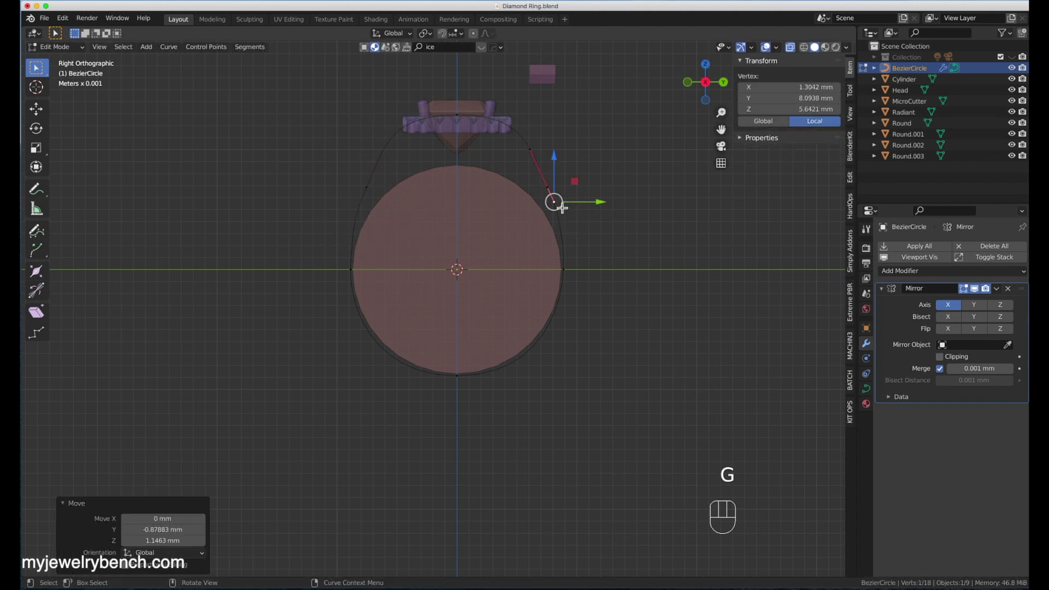
# Scale the upper side control points together by 0.915 and shrink the top control point's handles to about 0.57.
pyautogui.click(366, 186)
pyautogui.press('s')
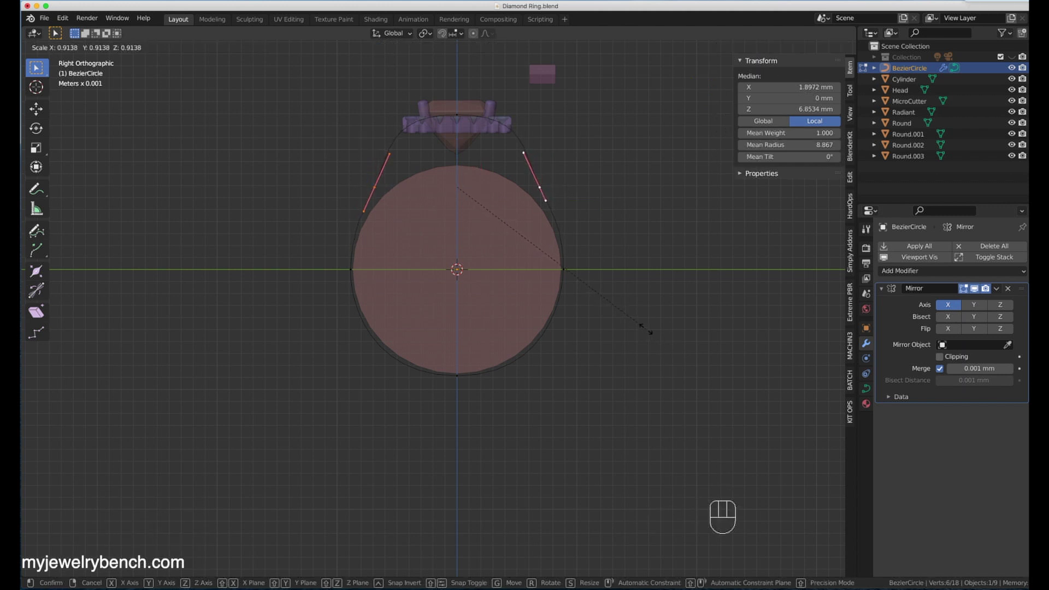
pyautogui.click(645, 328)
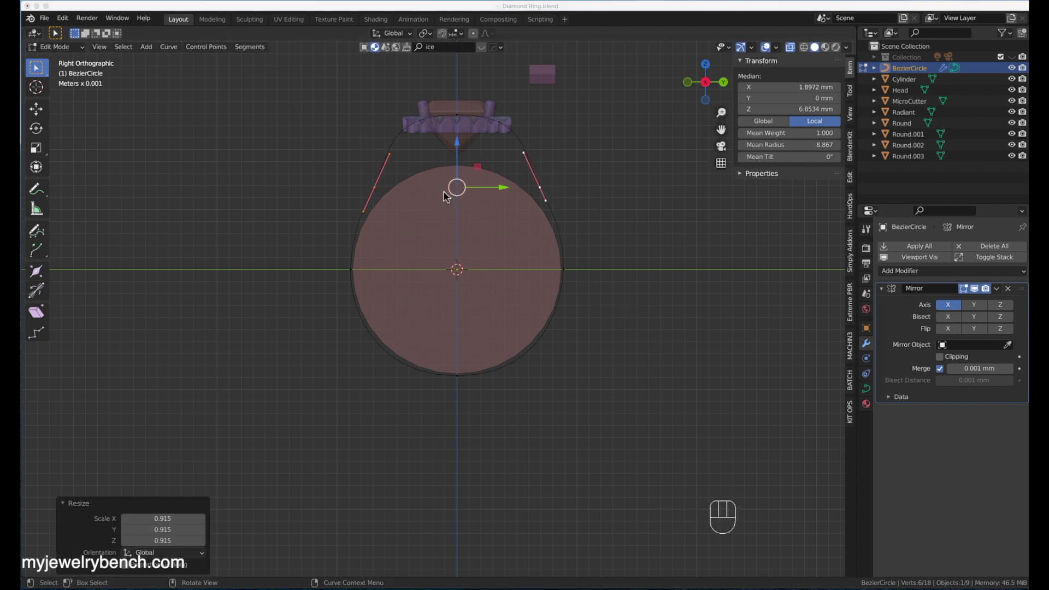
pyautogui.click(456, 115)
pyautogui.press('s')
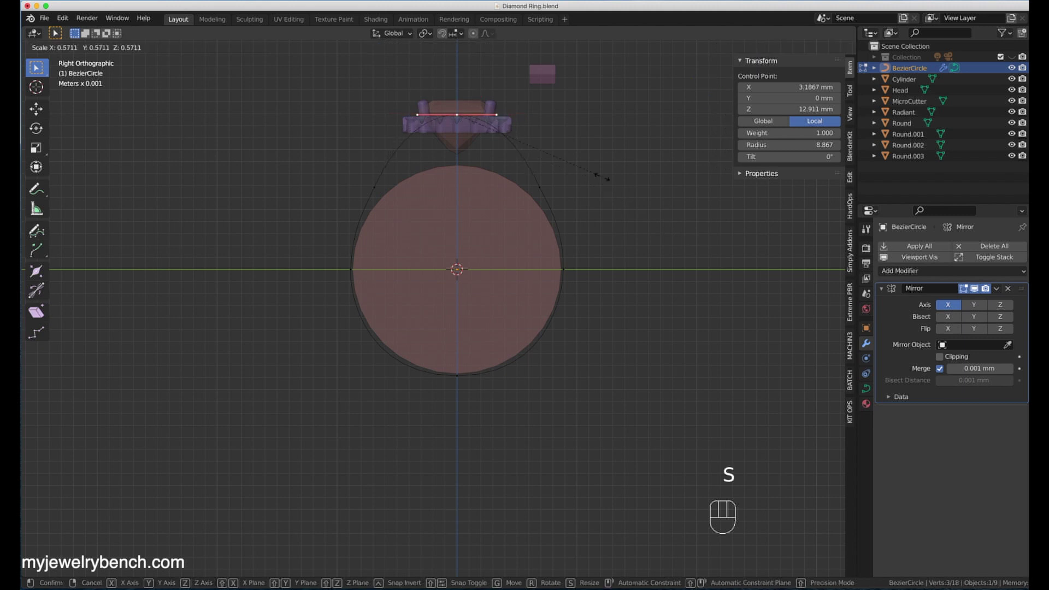
pyautogui.click(601, 178)
pyautogui.press('Tab')
# Move the curve's top control point about 1.6 mm along X to the edge of the square head.
pyautogui.moveTo(604, 186); pyautogui.dragTo(598, 351, button='middle')
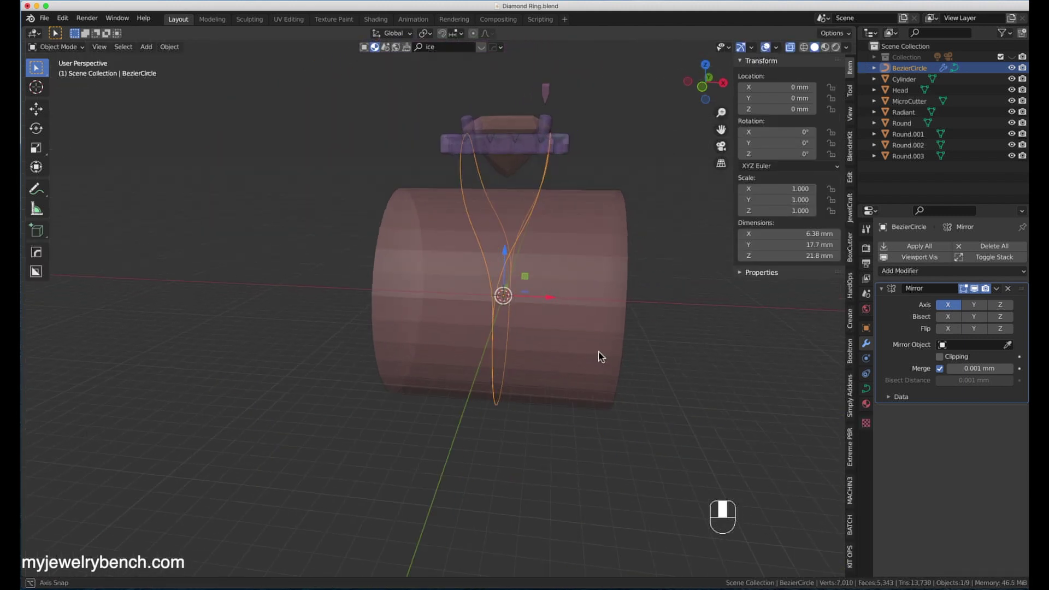
pyautogui.press('KP_3')
pyautogui.press('KP_7')
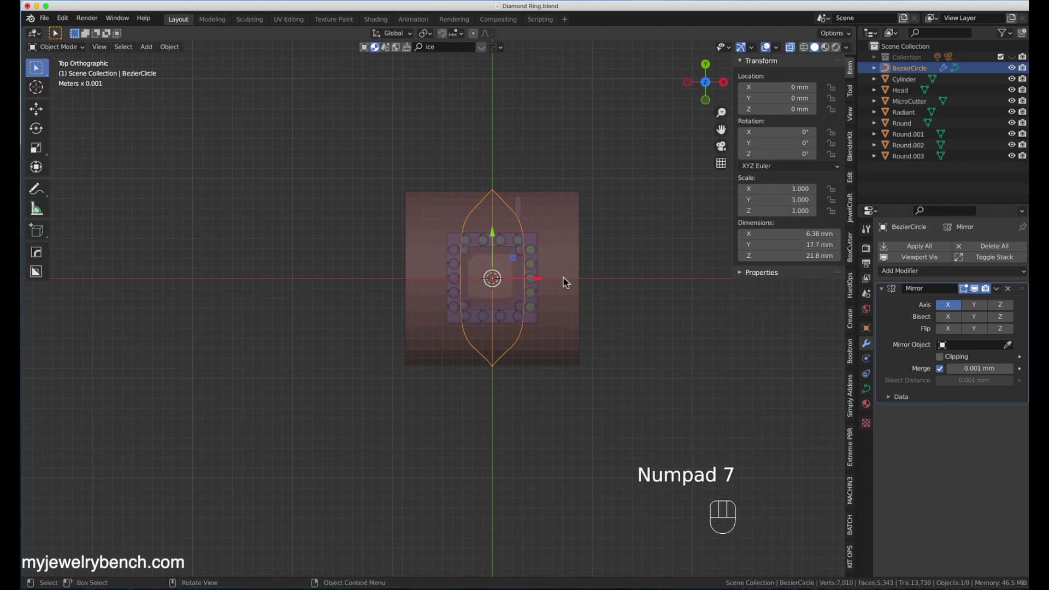
pyautogui.press('Tab')
pyautogui.moveTo(534, 277); pyautogui.dragTo(594, 282)
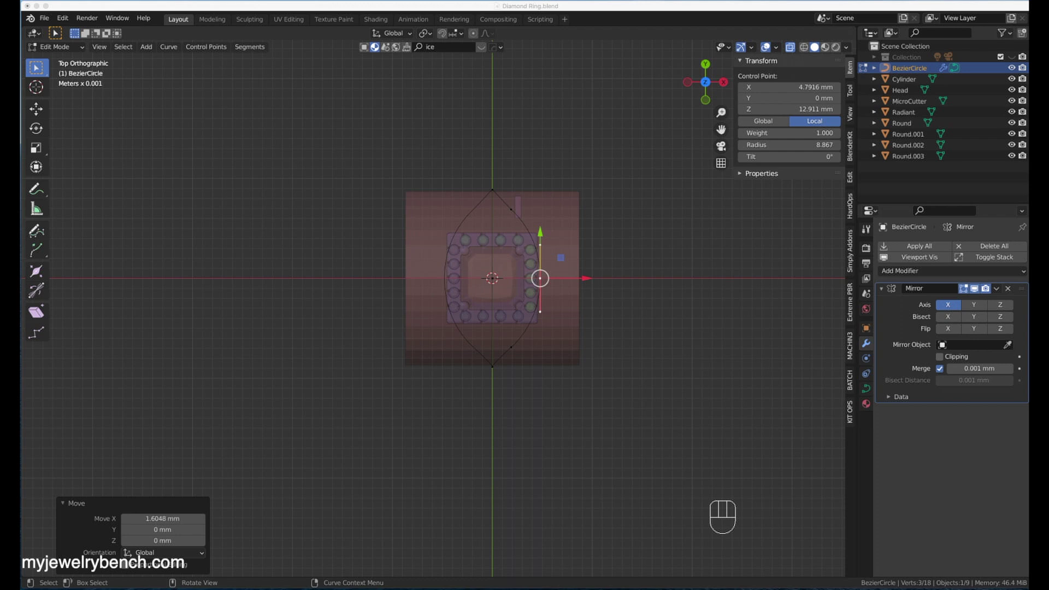
pyautogui.click(506, 468)
pyautogui.moveTo(506, 468); pyautogui.dragTo(466, 367, button='middle')
pyautogui.press('Tab')
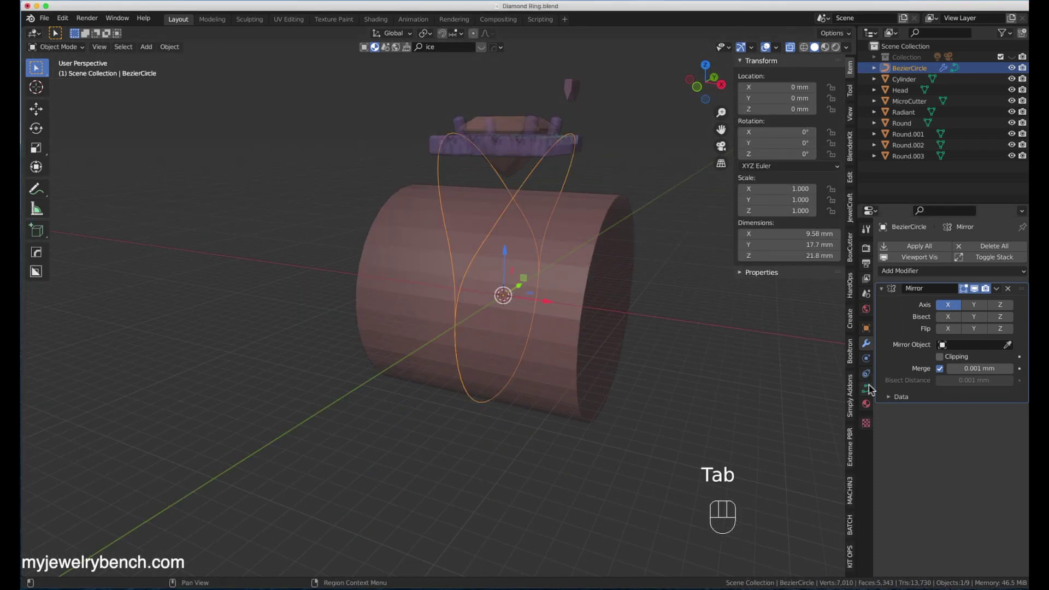
# Extrude the curve's geometry by about 0.124 mm to turn it into a band.
pyautogui.click(867, 388)
pyautogui.click(904, 468)
pyautogui.click(885, 430)
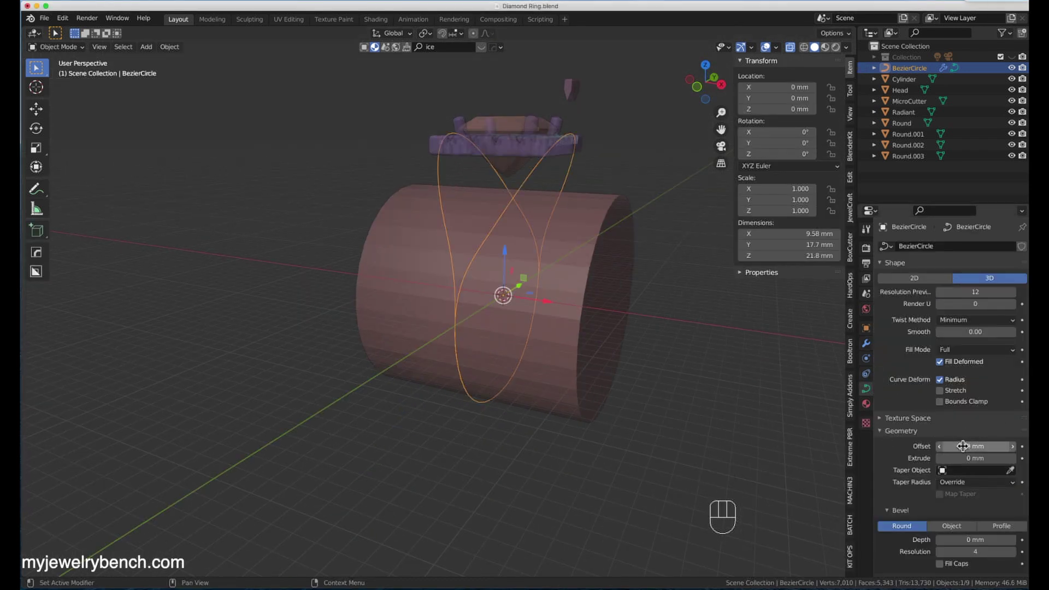
pyautogui.moveTo(967, 458); pyautogui.dragTo(983, 458)
pyautogui.moveTo(825, 434)
pyautogui.mouseDown(button='middle')
pyautogui.moveTo(679, 407)
pyautogui.moveTo(836, 418)
pyautogui.mouseUp(button='middle')
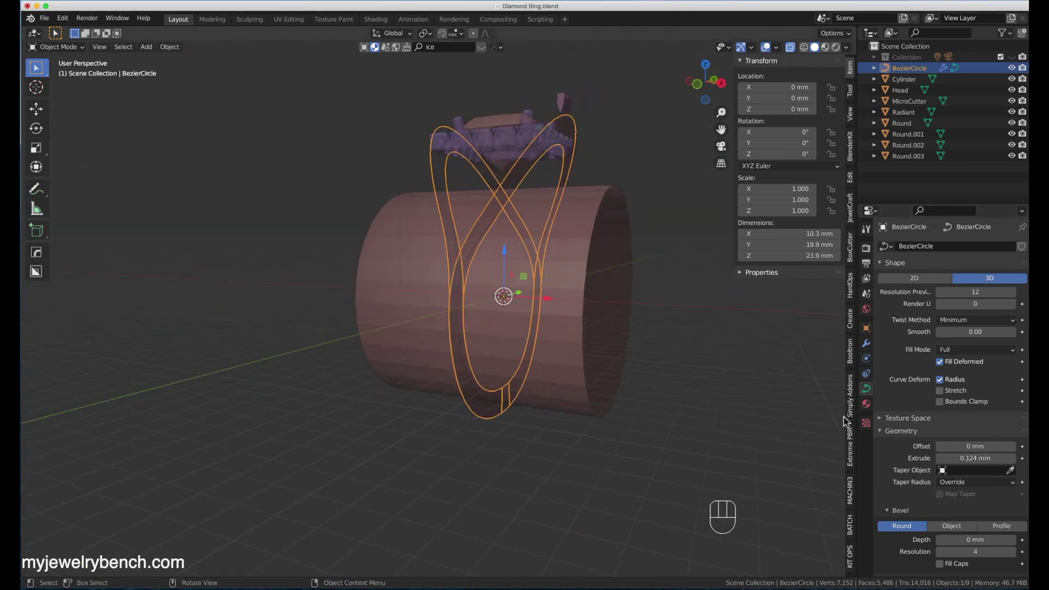
# Add a Solidify modifier to the curve with a thickness of about 0.834 mm.
pyautogui.click(867, 346)
pyautogui.click(922, 271)
pyautogui.click(847, 394)
pyautogui.moveTo(967, 441); pyautogui.dragTo(1002, 440)
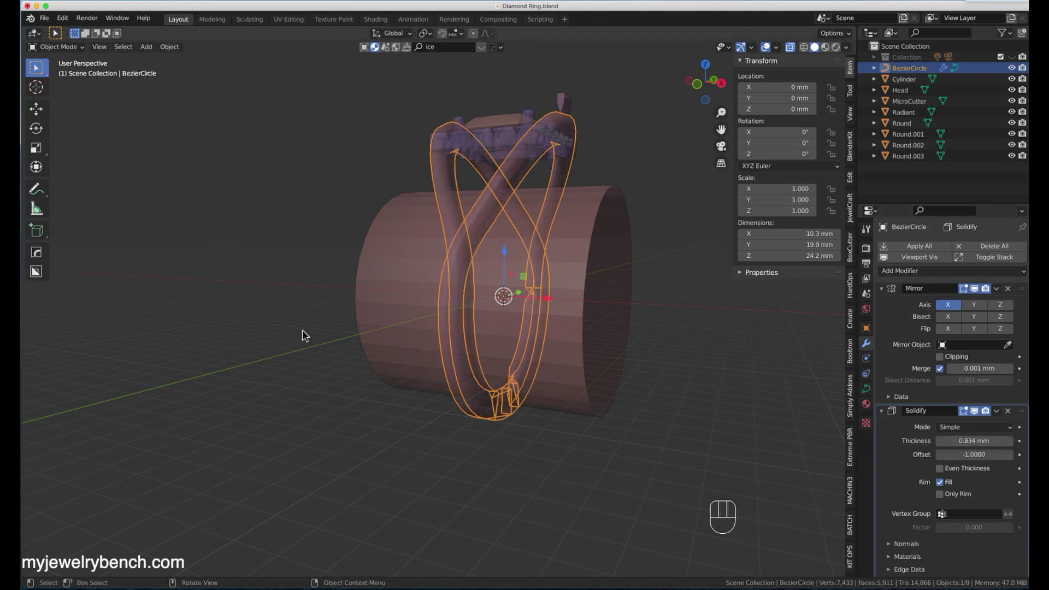
# Give the curve band flat shading.
pyautogui.click(563, 111)
pyautogui.click(562, 137)
pyautogui.rightClick(562, 138)
pyautogui.click(537, 225)
pyautogui.moveTo(389, 381); pyautogui.dragTo(428, 384, button='middle')
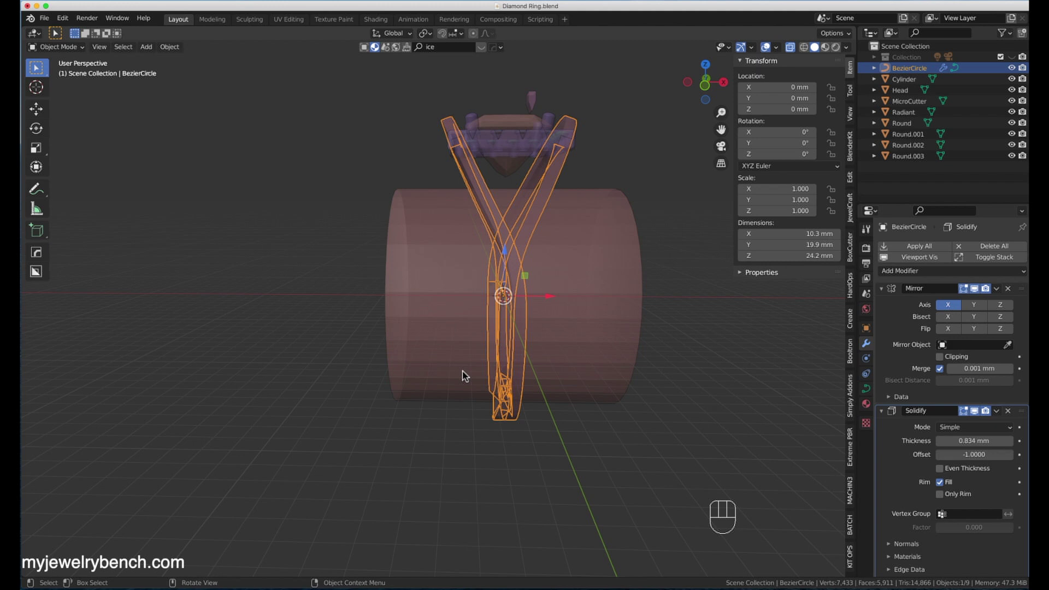
# Set the Solidify thickness to 1.5 mm.
pyautogui.press('KP_1')
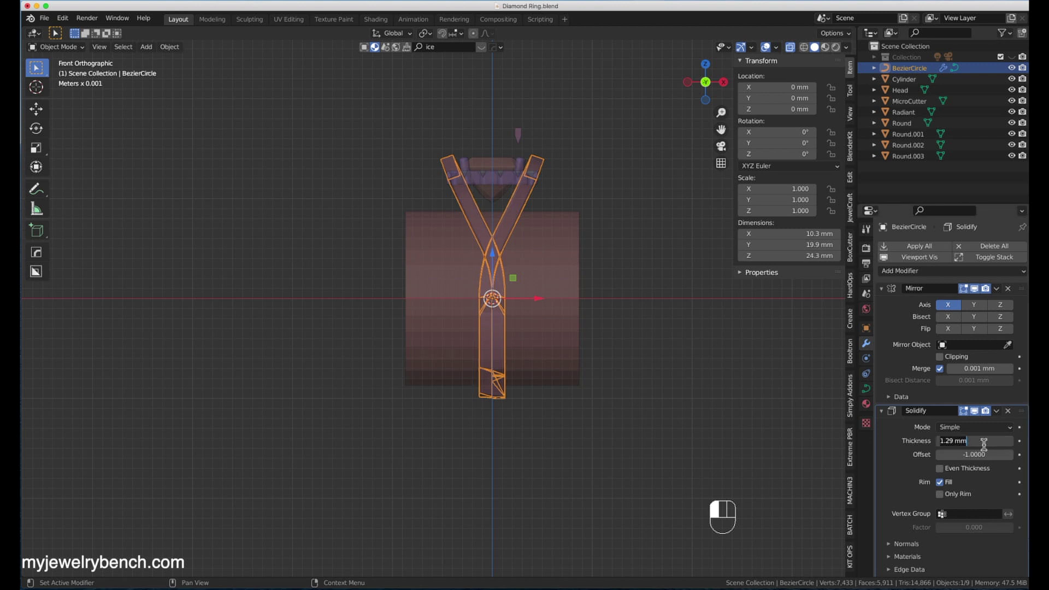
pyautogui.press('Return')
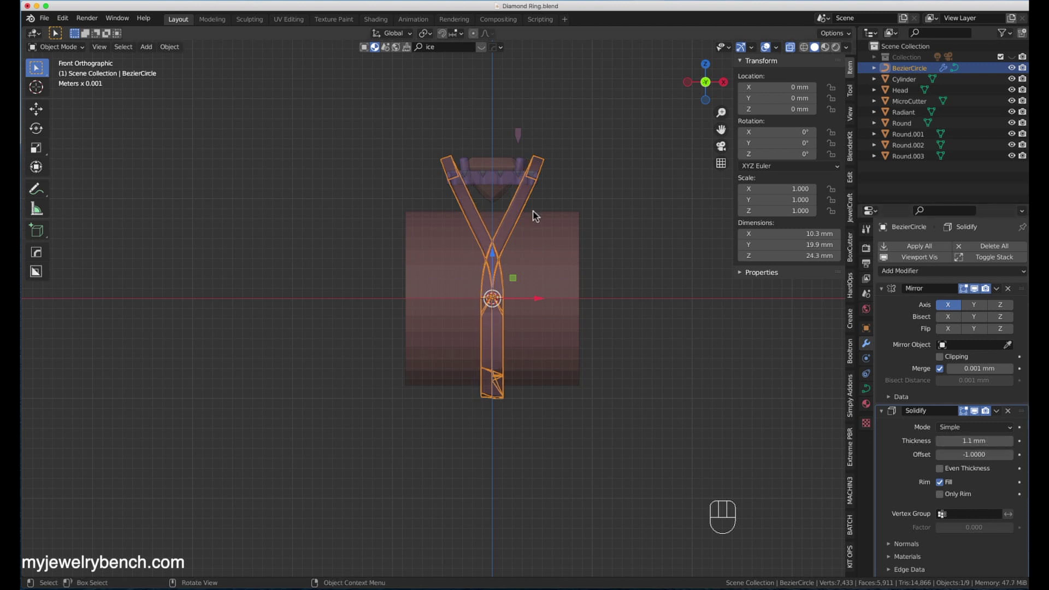
pyautogui.moveTo(644, 448); pyautogui.dragTo(734, 466, button='middle')
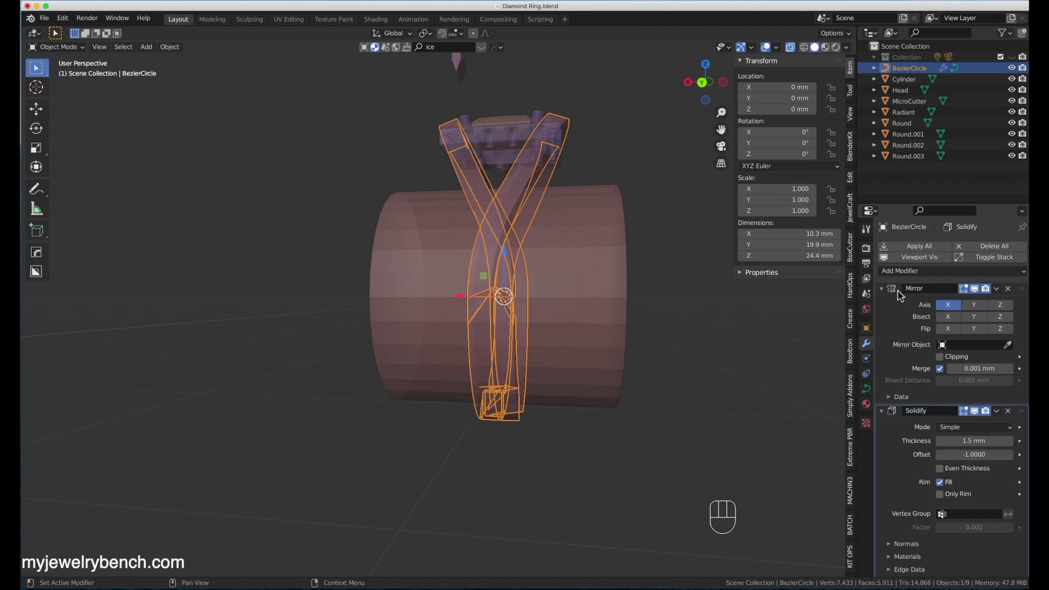
# Remove the Mirror modifier from the curve and show the single band from the side.
pyautogui.click(1008, 289)
pyautogui.moveTo(649, 344)
pyautogui.mouseDown(button='middle')
pyautogui.moveTo(728, 379)
pyautogui.moveTo(529, 353)
pyautogui.moveTo(596, 370)
pyautogui.moveTo(663, 363)
pyautogui.moveTo(661, 345)
pyautogui.mouseUp(button='middle')
pyautogui.press('KP_1')
pyautogui.press('KP_3')
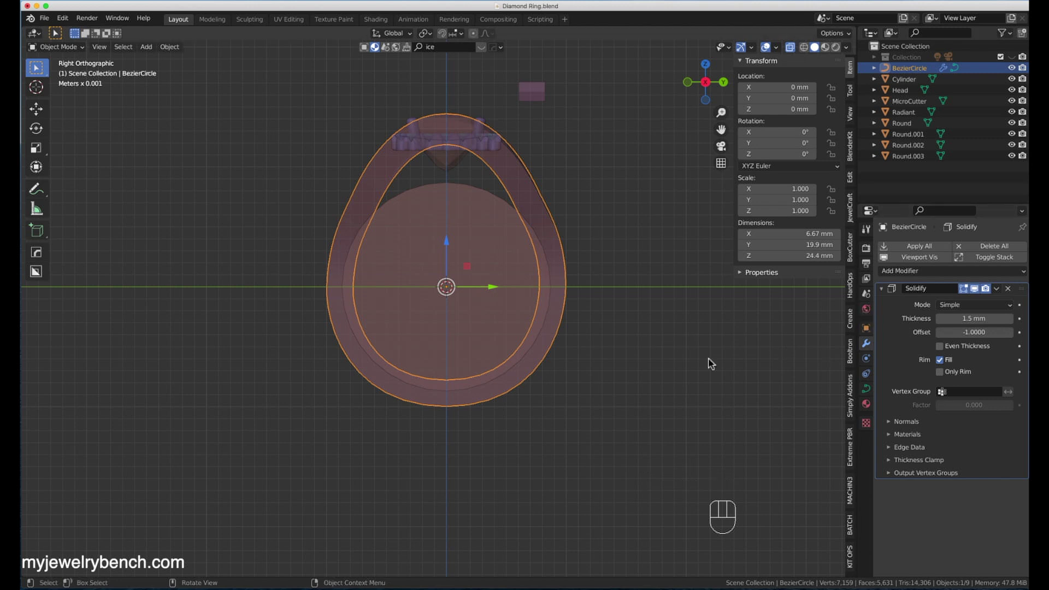
# Reduce the curve's extrude to about 0.062 mm and turn off X-ray display.
pyautogui.click(866, 388)
pyautogui.moveTo(974, 458); pyautogui.dragTo(955, 457)
pyautogui.moveTo(662, 437); pyautogui.dragTo(414, 423, button='middle')
pyautogui.click(790, 48)
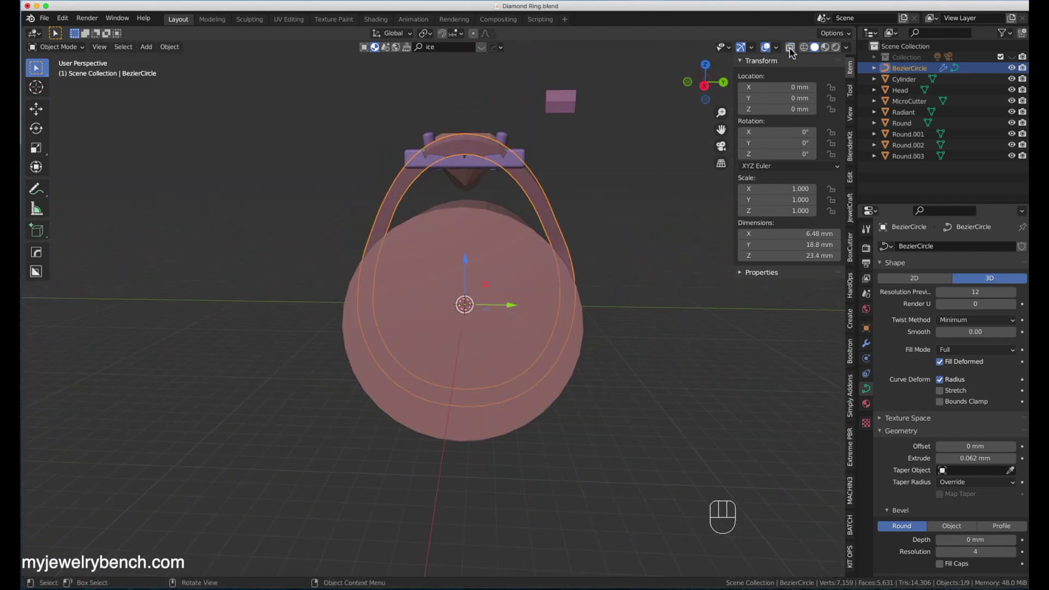
# Scale the top control point's handles and move the point about 0.41 mm outward along X.
pyautogui.press('Tab')
pyautogui.press('s')
pyautogui.click(491, 208)
pyautogui.moveTo(409, 191); pyautogui.dragTo(491, 143, button='middle')
pyautogui.moveTo(512, 146); pyautogui.dragTo(517, 153)
pyautogui.moveTo(500, 153); pyautogui.dragTo(465, 231, button='middle')
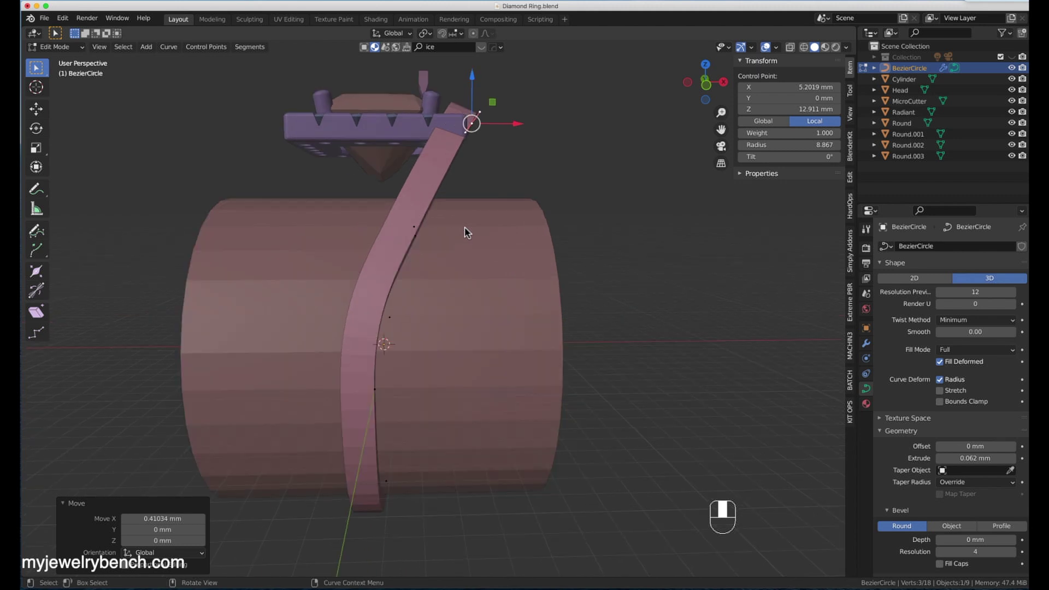
# Move the band's top control point about 0.24 mm back along X and raise the curve's preview resolution to 24.
pyautogui.moveTo(516, 124); pyautogui.dragTo(513, 131)
pyautogui.moveTo(513, 131); pyautogui.dragTo(492, 180, button='middle')
pyautogui.moveTo(552, 273); pyautogui.dragTo(461, 206, button='middle')
pyautogui.scroll(3, 461, 206)
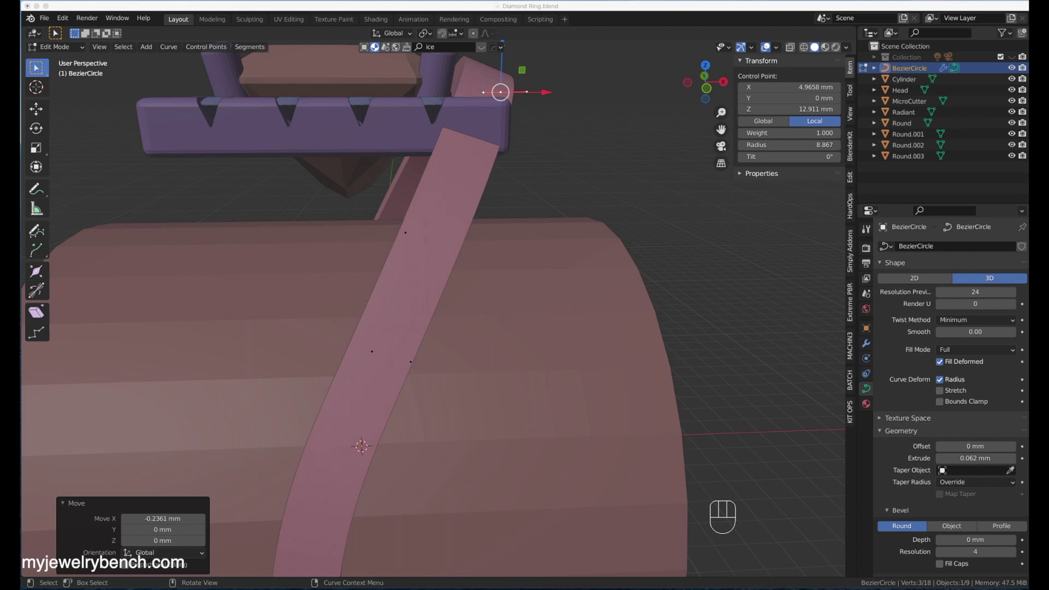
# In the right view, slightly scale the handles of the band's bottom control point.
pyautogui.press('Tab')
pyautogui.moveTo(703, 394); pyautogui.dragTo(641, 328, button='middle')
pyautogui.moveTo(598, 357); pyautogui.dragTo(518, 397, button='middle')
pyautogui.press('KP_3')
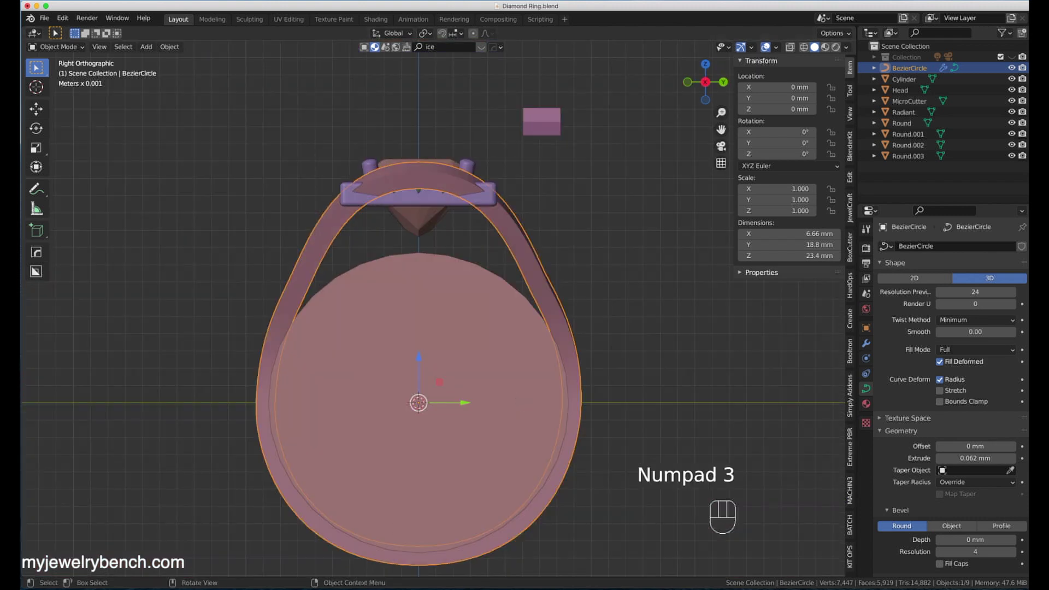
pyautogui.press('Tab')
pyautogui.click(418, 555)
pyautogui.press('s')
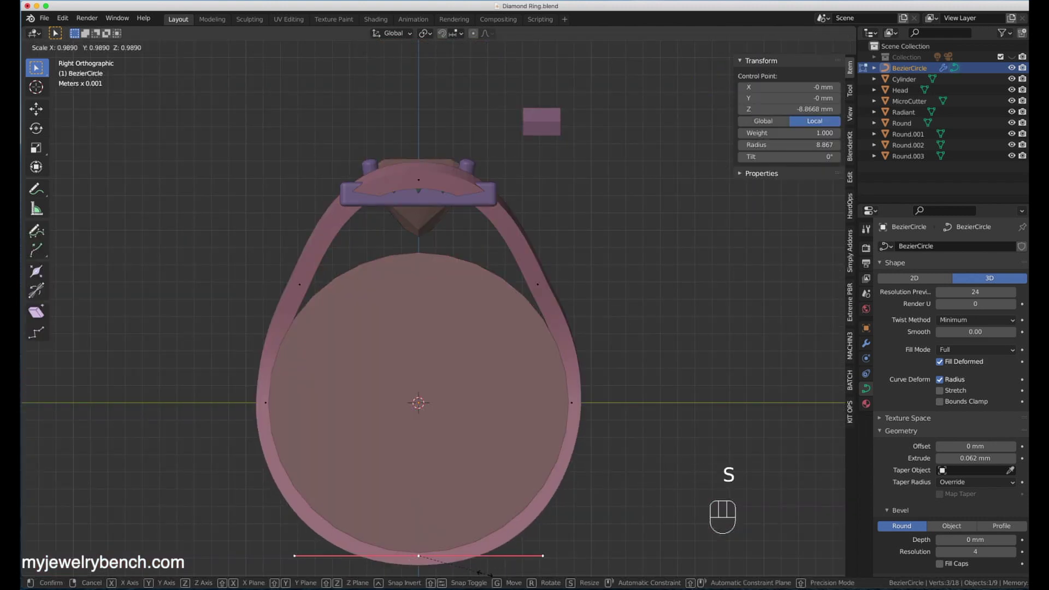
pyautogui.click(486, 573)
# Scale the band's two widest side control points outward by a factor of about 1.04 and leave Edit Mode.
pyautogui.click(571, 403)
pyautogui.press('s')
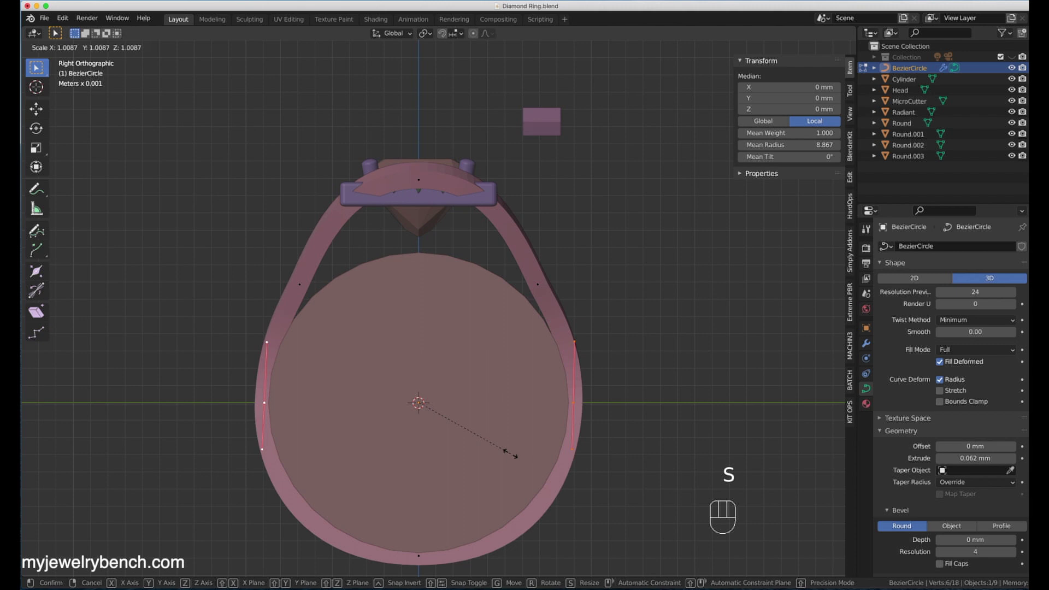
pyautogui.click(516, 456)
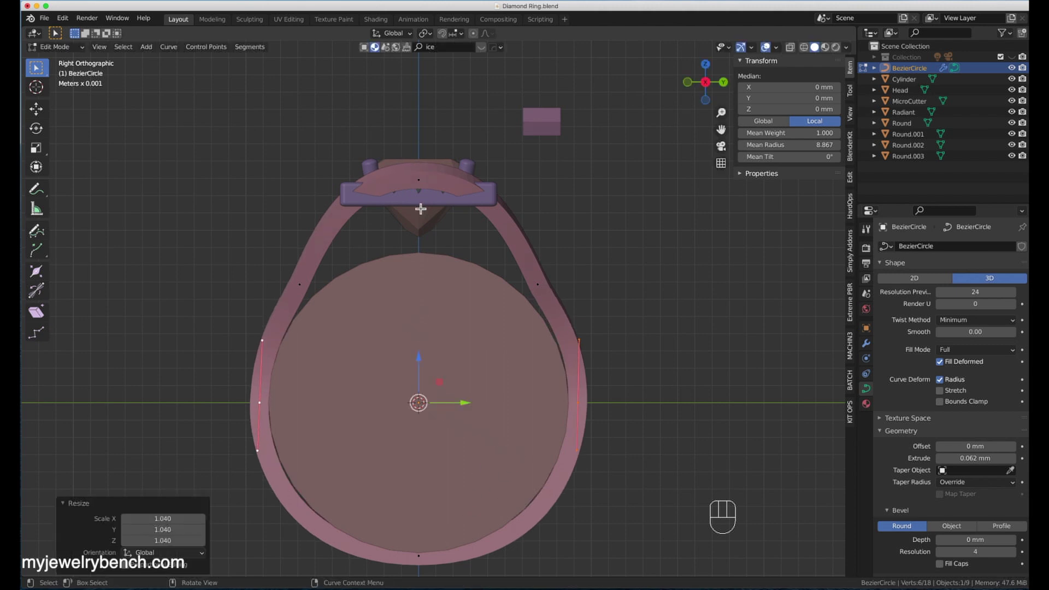
pyautogui.press('Tab')
pyautogui.moveTo(251, 222); pyautogui.dragTo(261, 245, button='middle')
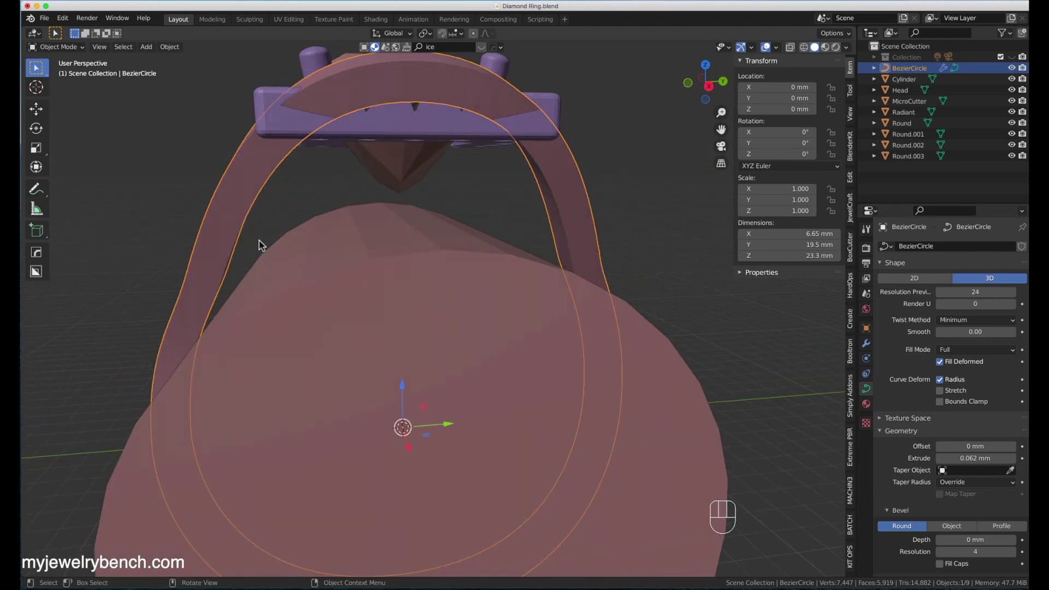
# Add a NURBS path, raise it about 9 mm along Z to just below the head, and rotate it 90° about Z.
pyautogui.press('KP_3')
pyautogui.hotkey('shift', 'a')
pyautogui.moveTo(393, 251)
pyautogui.click(447, 293)
pyautogui.press('g')
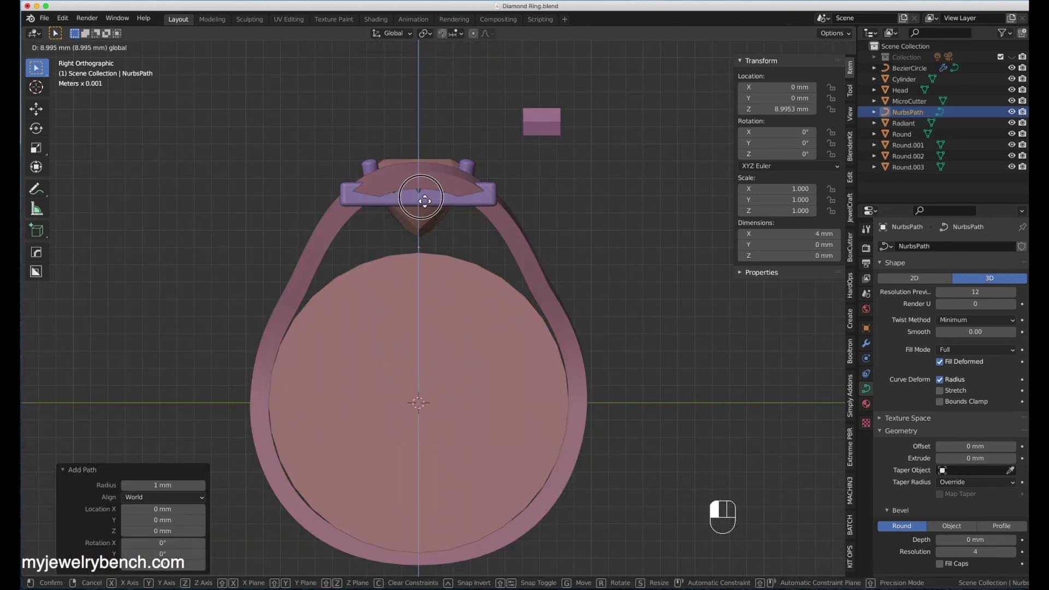
pyautogui.moveTo(425, 201); pyautogui.dragTo(425, 200)
pyautogui.write('rz90')
pyautogui.press('Return')
# In the right view, place one path end at the band's lower side and the other near the opposite edge of the head.
pyautogui.press('Tab')
pyautogui.press('g')
pyautogui.click(300, 299)
pyautogui.click(453, 247)
pyautogui.press('g')
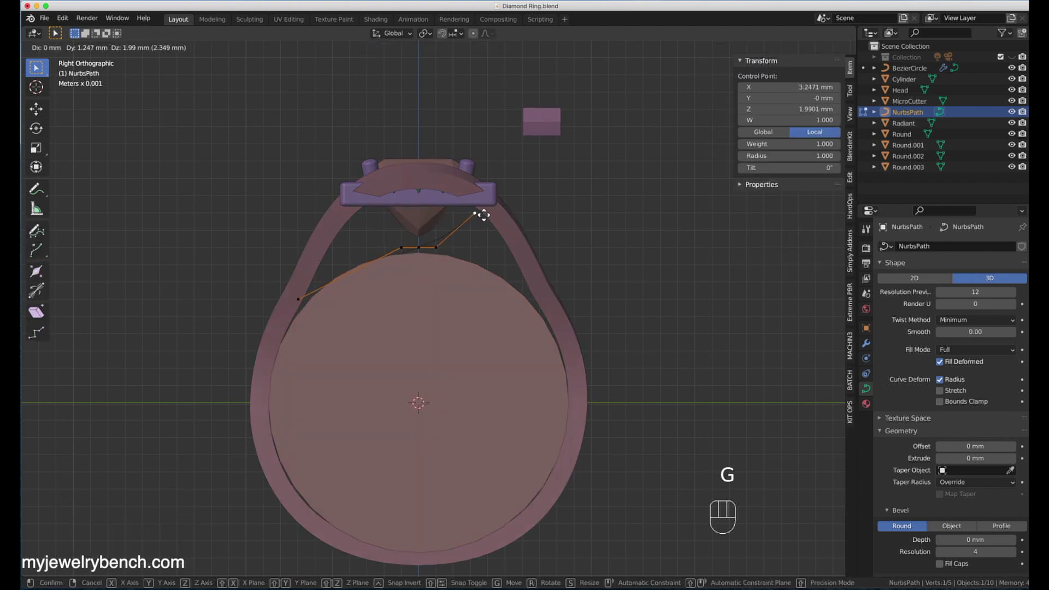
pyautogui.click(485, 213)
# Arrange the path's three middle control points into a smooth rising line over the cylinder and refine the upper end.
pyautogui.click(437, 248)
pyautogui.press('g')
pyautogui.click(448, 229)
pyautogui.click(419, 248)
pyautogui.press('g')
pyautogui.click(420, 241)
pyautogui.click(402, 249)
pyautogui.click(352, 265)
pyautogui.click(476, 212)
pyautogui.press('g')
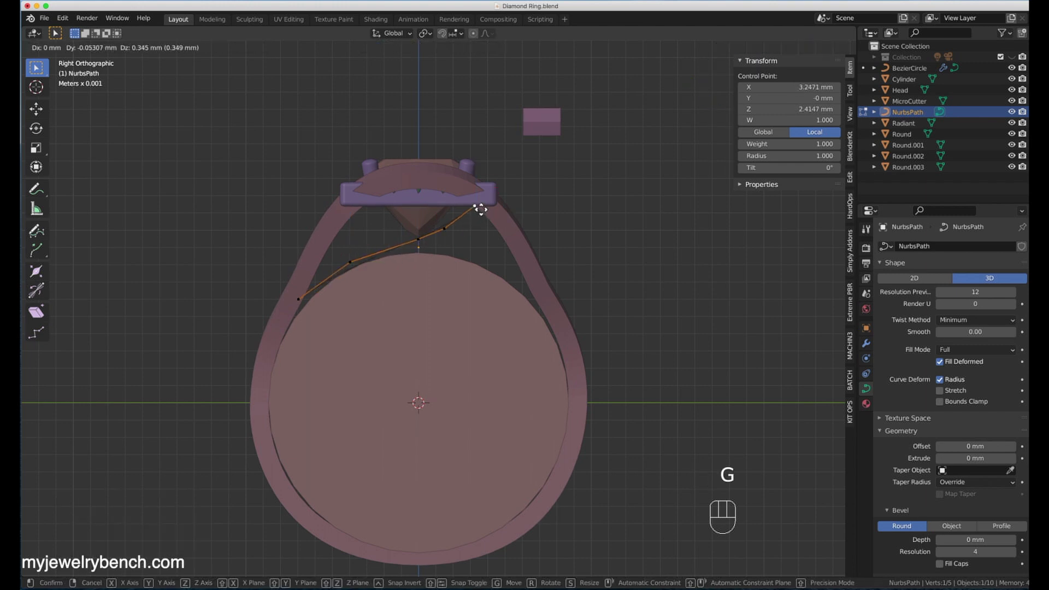
pyautogui.click(478, 208)
# With X-ray on in the front view, shift the path's control points along X to follow the slanted band.
pyautogui.press('KP_1')
pyautogui.click(791, 48)
pyautogui.moveTo(523, 203); pyautogui.dragTo(581, 204)
pyautogui.click(475, 228)
pyautogui.moveTo(524, 229); pyautogui.dragTo(555, 264)
pyautogui.click(475, 239)
pyautogui.click(475, 262)
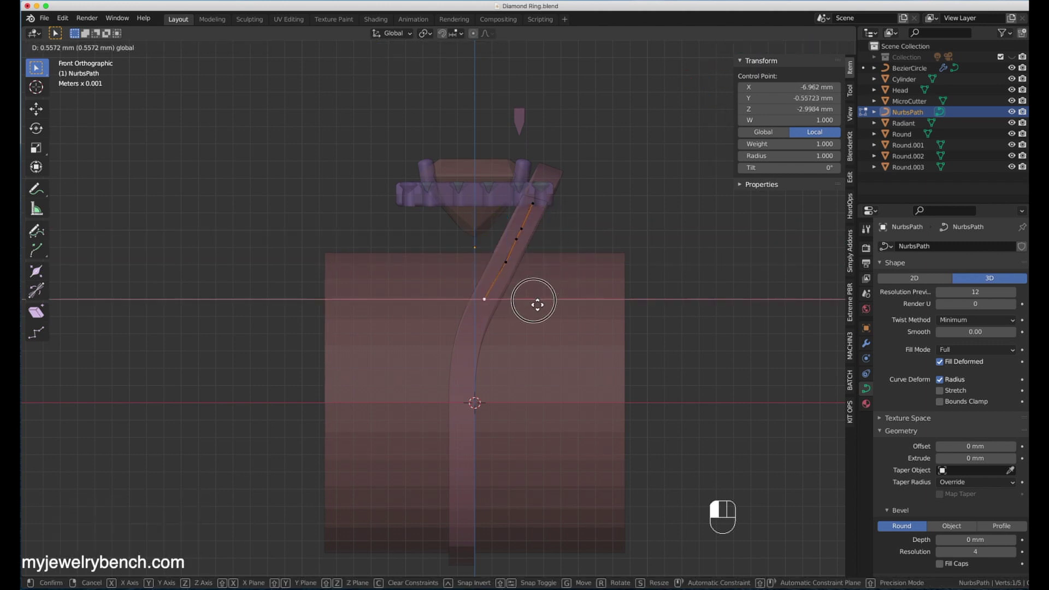
pyautogui.moveTo(480, 294); pyautogui.dragTo(761, 428, button='middle')
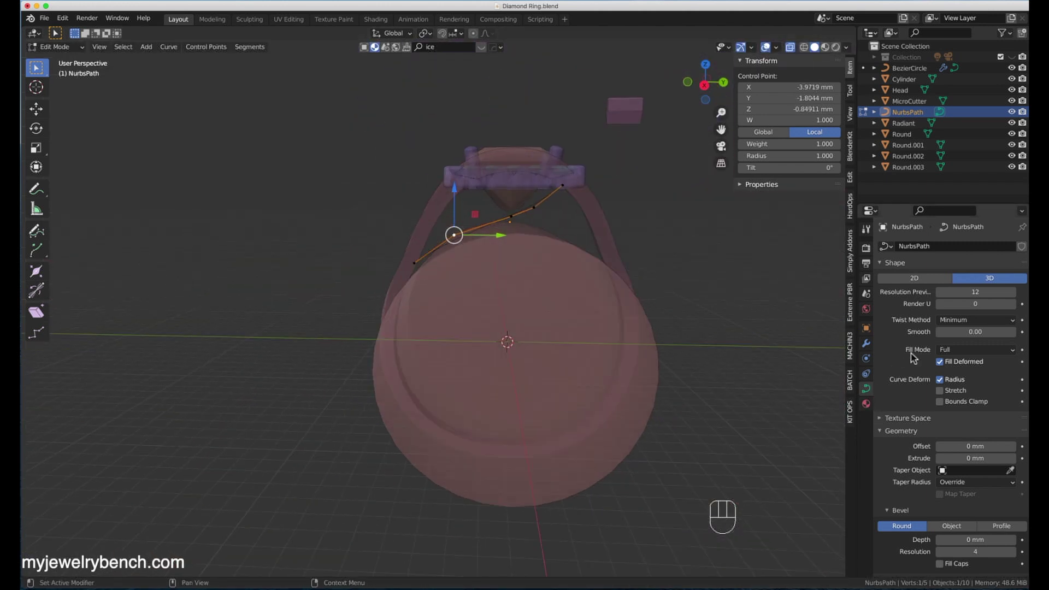
# Extrude the path to about 0.52 mm so it forms a flat strip.
pyautogui.press('Tab')
pyautogui.press('Tab')
pyautogui.moveTo(975, 458); pyautogui.dragTo(983, 457)
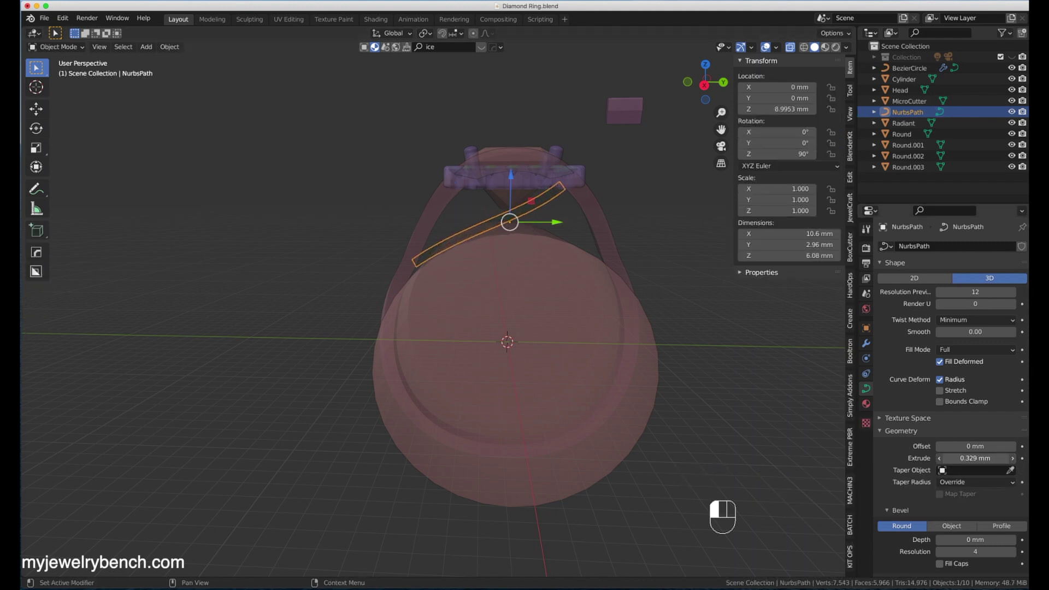
pyautogui.moveTo(640, 350); pyautogui.dragTo(730, 362, button='middle')
# Add a Solidify modifier with a thickness of about 0.711 mm to the strip and shade it flat.
pyautogui.click(865, 343)
pyautogui.click(901, 246)
pyautogui.click(874, 370)
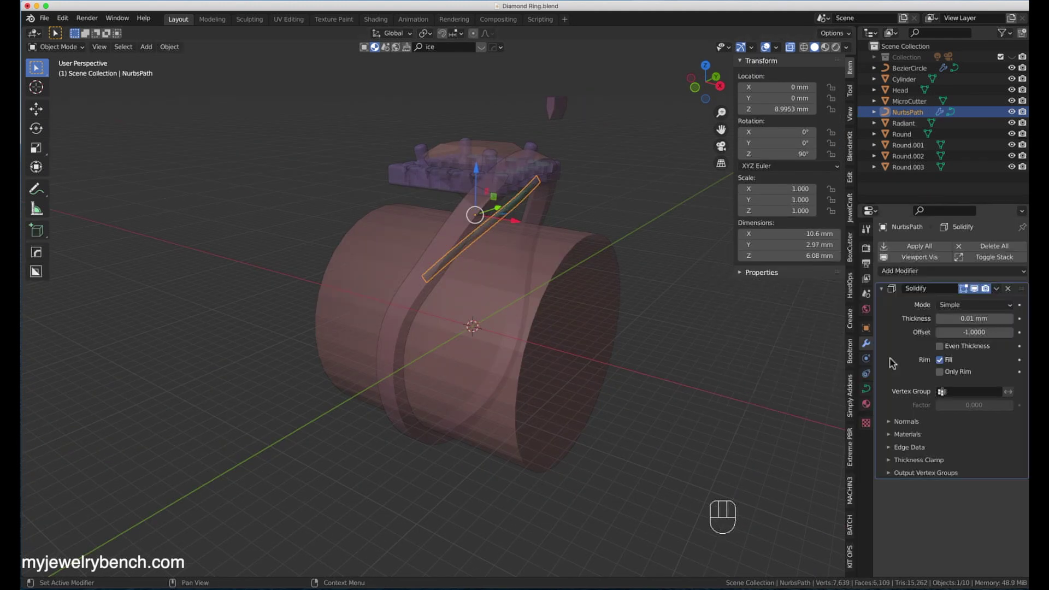
pyautogui.moveTo(973, 318); pyautogui.dragTo(983, 319)
pyautogui.scroll(8, 488, 211)
pyautogui.rightClick(626, 220)
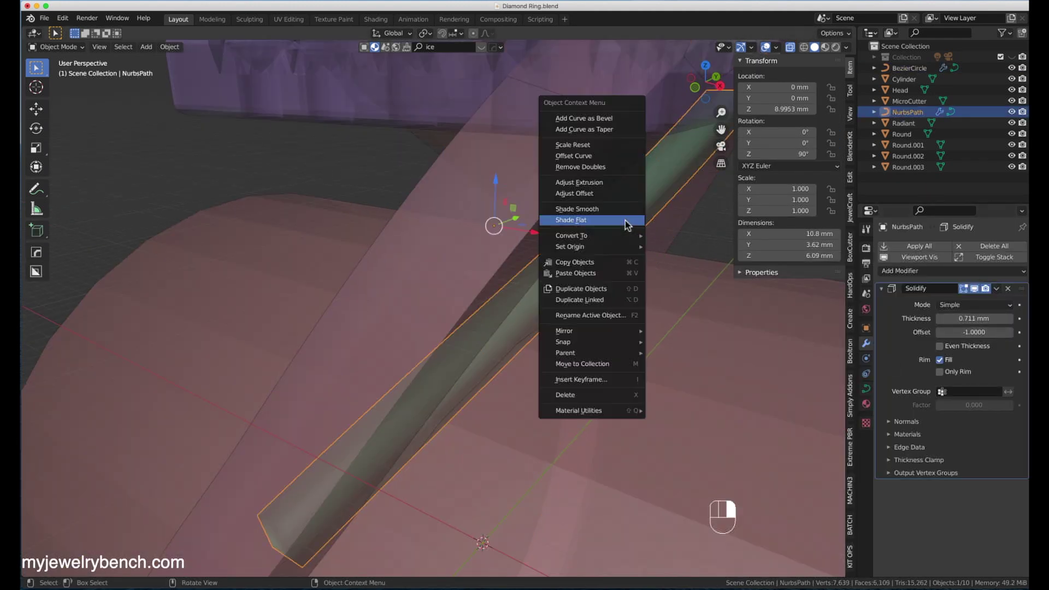
pyautogui.click(625, 220)
# Reposition the strip's lower end at the band and raise its neighbouring control point about 0.99 mm along Z.
pyautogui.scroll(-5, 338, 270)
pyautogui.moveTo(319, 279); pyautogui.dragTo(319, 315, button='middle')
pyautogui.press('Tab')
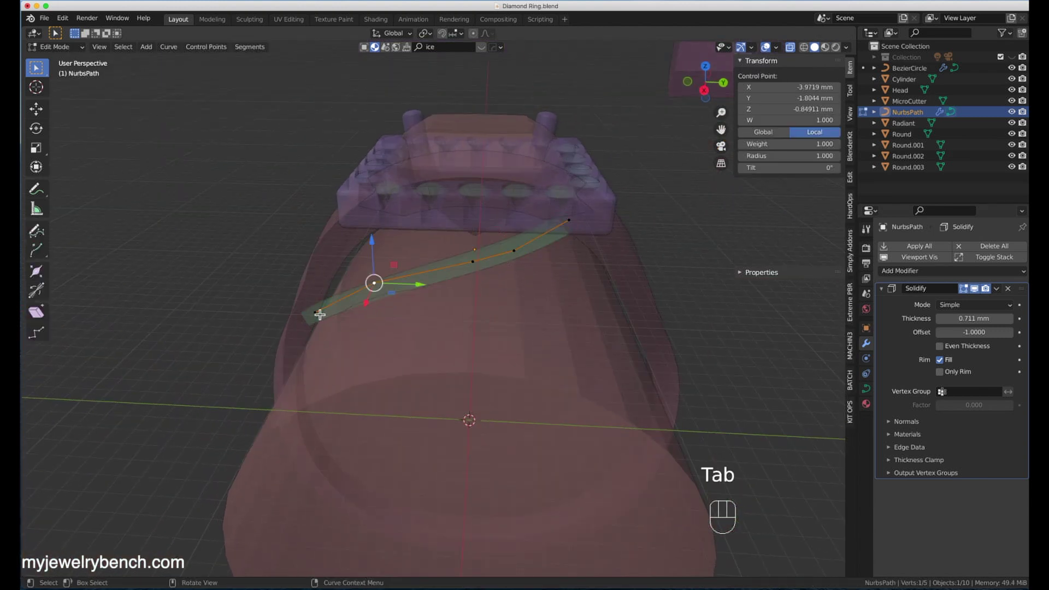
pyautogui.moveTo(315, 313); pyautogui.dragTo(318, 304)
pyautogui.moveTo(318, 304); pyautogui.dragTo(375, 269, button='middle')
pyautogui.click(374, 268)
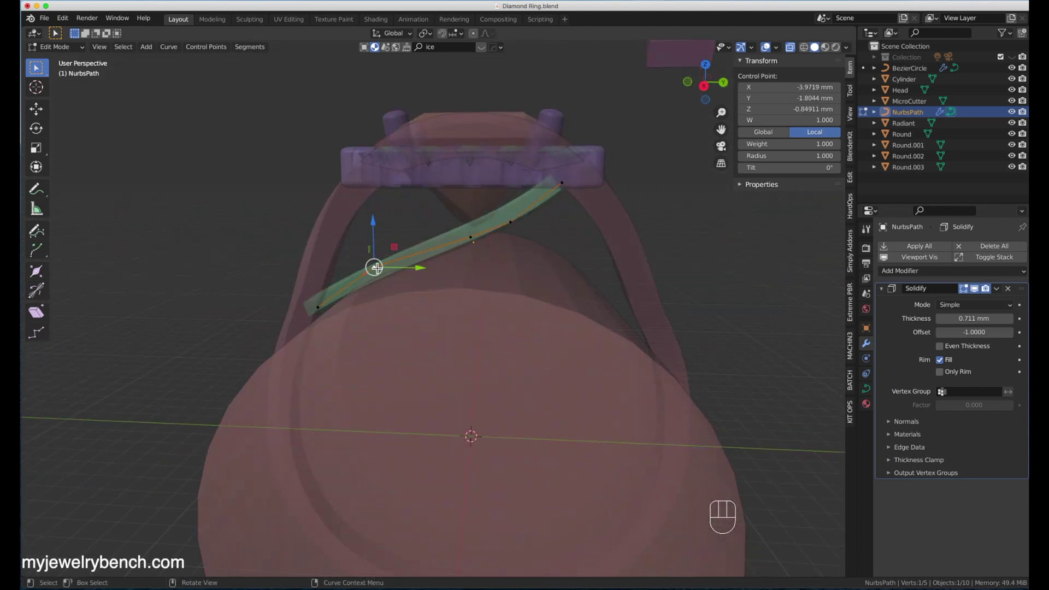
pyautogui.press('KP_3')
pyautogui.press('g')
pyautogui.click(351, 330)
pyautogui.click(403, 286)
pyautogui.press('g')
pyautogui.click(404, 272)
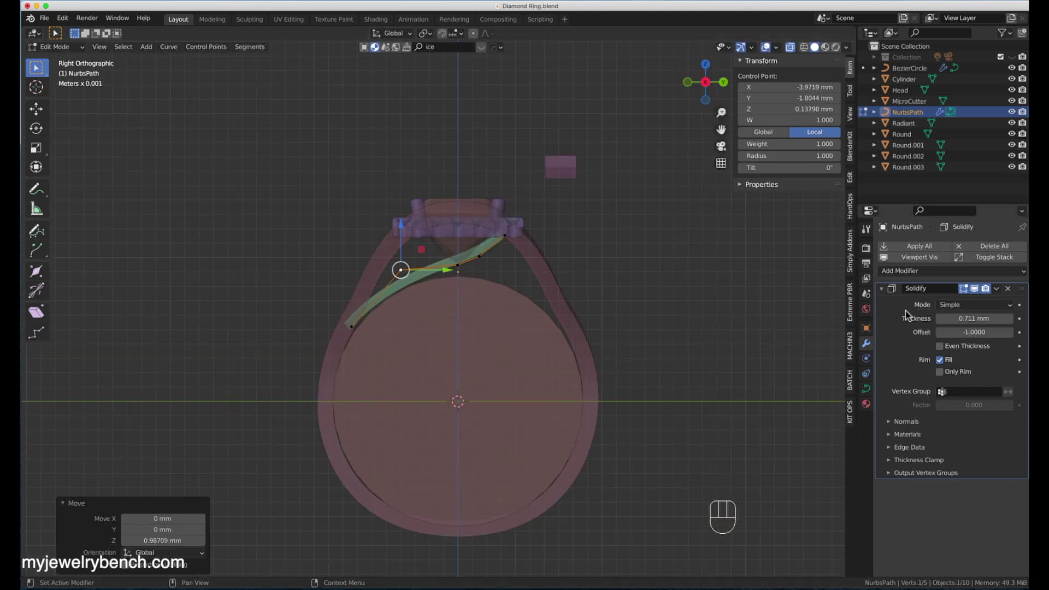
# Extend the strip's upper end control point toward the head's far side and shift it about 0.29 mm back along X.
pyautogui.click(865, 388)
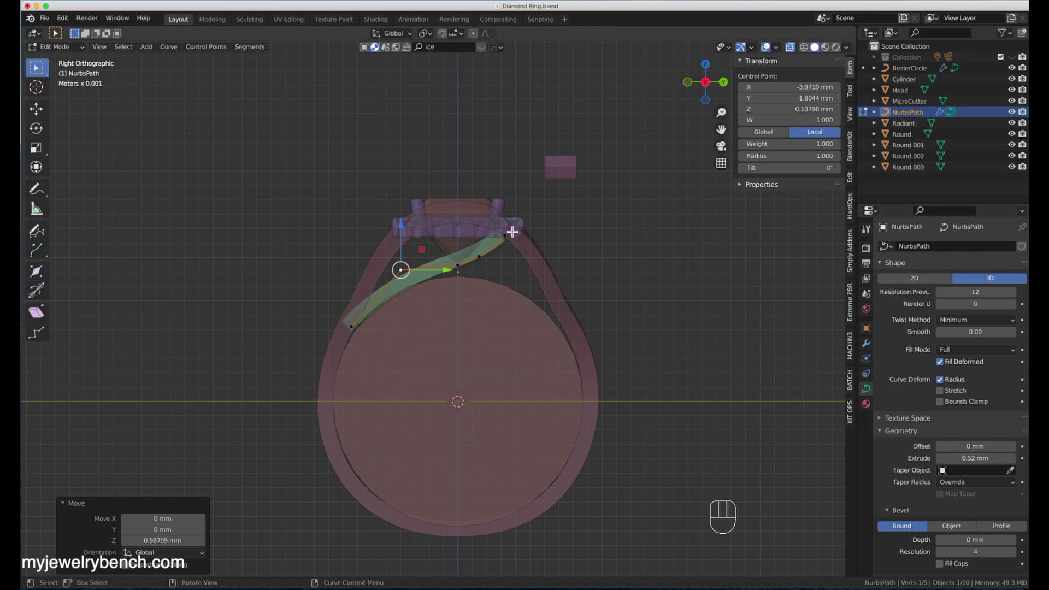
pyautogui.scroll(6, 488, 247)
pyautogui.click(547, 204)
pyautogui.press('g')
pyautogui.click(585, 203)
pyautogui.scroll(-5, 503, 269)
pyautogui.moveTo(503, 269); pyautogui.dragTo(369, 296, button='middle')
pyautogui.moveTo(544, 191); pyautogui.dragTo(552, 197)
pyautogui.moveTo(437, 234); pyautogui.dragTo(683, 240, button='middle')
pyautogui.moveTo(325, 302); pyautogui.dragTo(407, 280, button='middle')
pyautogui.press('KP_1')
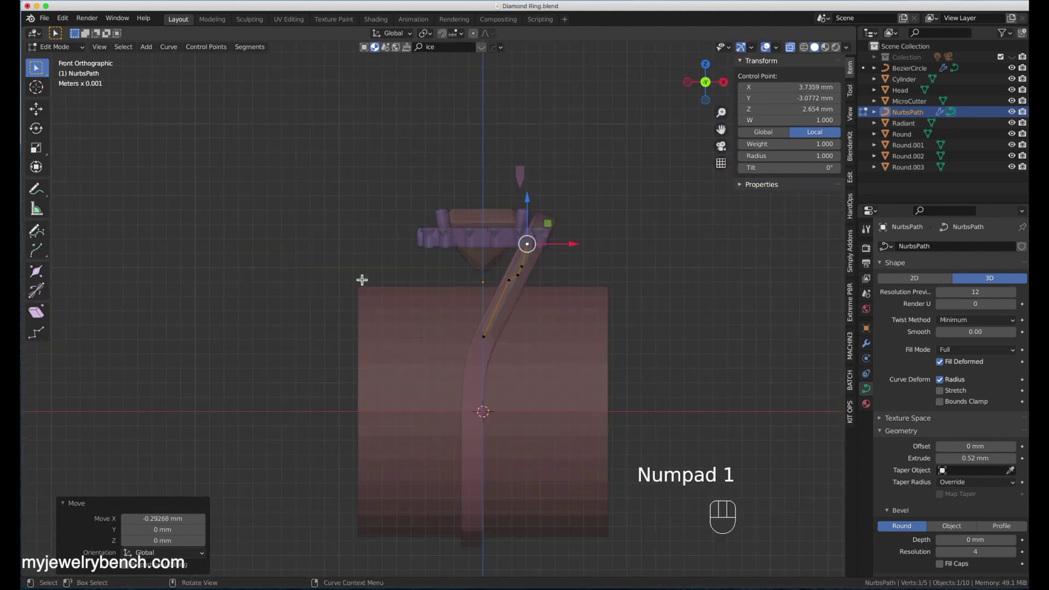
# Shift the strip's second control point from the lower end outward along X and leave Edit Mode.
pyautogui.click(509, 280)
pyautogui.moveTo(560, 282); pyautogui.dragTo(570, 285)
pyautogui.moveTo(612, 258); pyautogui.dragTo(492, 297, button='middle')
pyautogui.press('Tab')
pyautogui.moveTo(562, 286); pyautogui.dragTo(458, 267, button='middle')
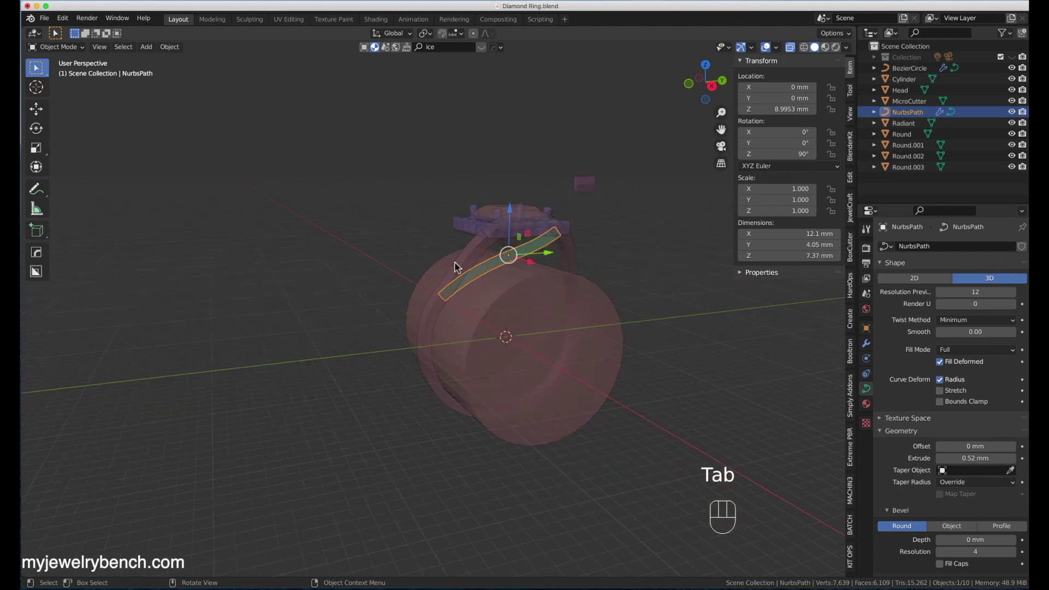
# Duplicate the strip in place and rotate the copy freely so it crosses the original.
pyautogui.hotkey('shift', 'd')
pyautogui.rightClick(458, 268)
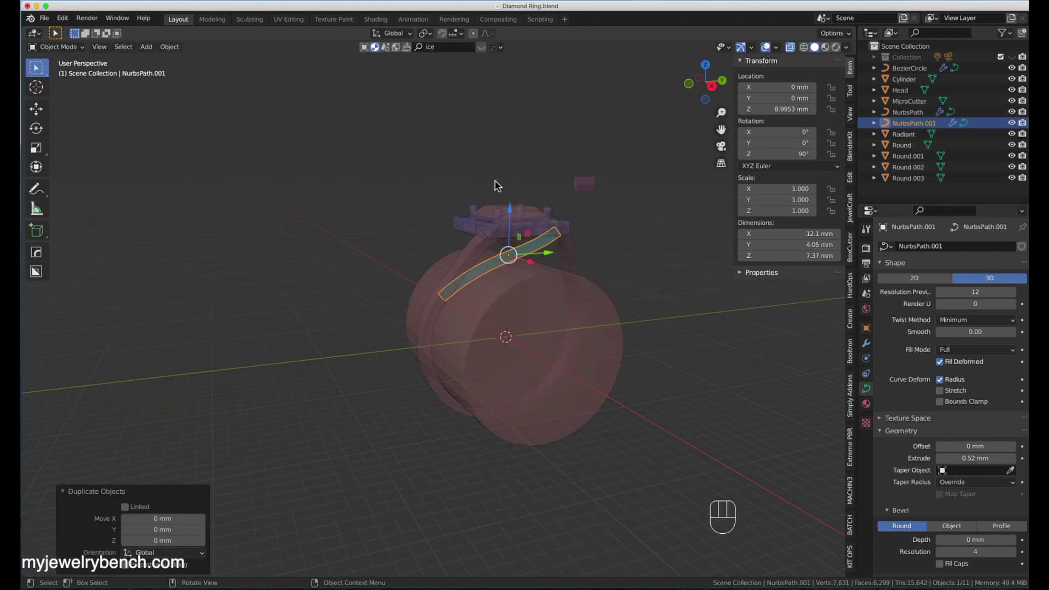
pyautogui.press('KP_3')
pyautogui.press('r')
pyautogui.press('r')
pyautogui.moveTo(335, 335); pyautogui.dragTo(491, 268, button='middle')
# Duplicate the original strip again, rotate the copy about -56.7° around X, and move it to the opposite side of the shank.
pyautogui.click(493, 266)
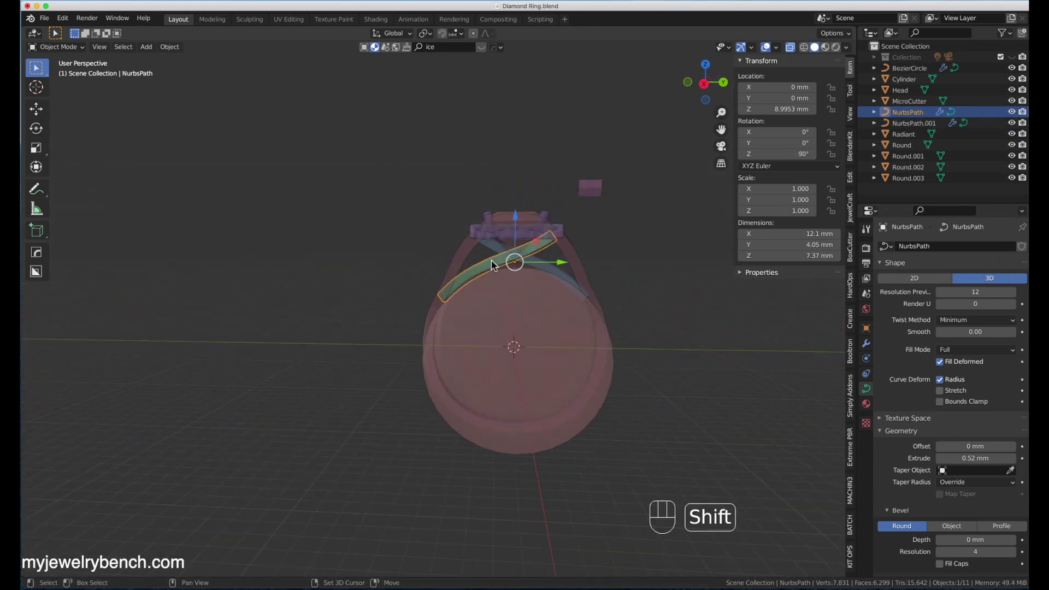
pyautogui.hotkey('shift', 'd')
pyautogui.press('r')
pyautogui.press('x')
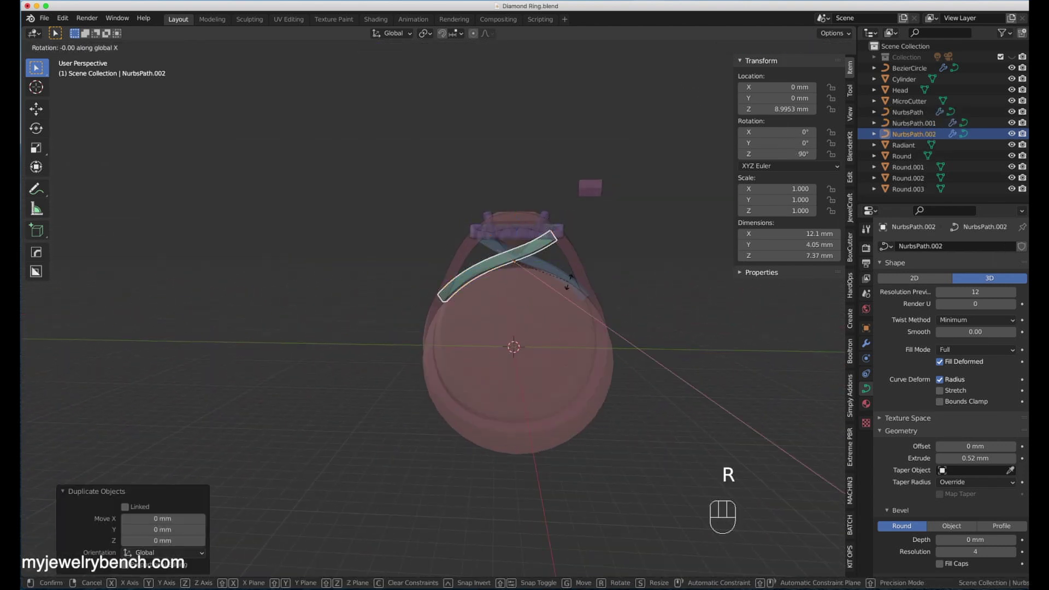
pyautogui.click(531, 321)
pyautogui.press('KP_3')
pyautogui.press('g')
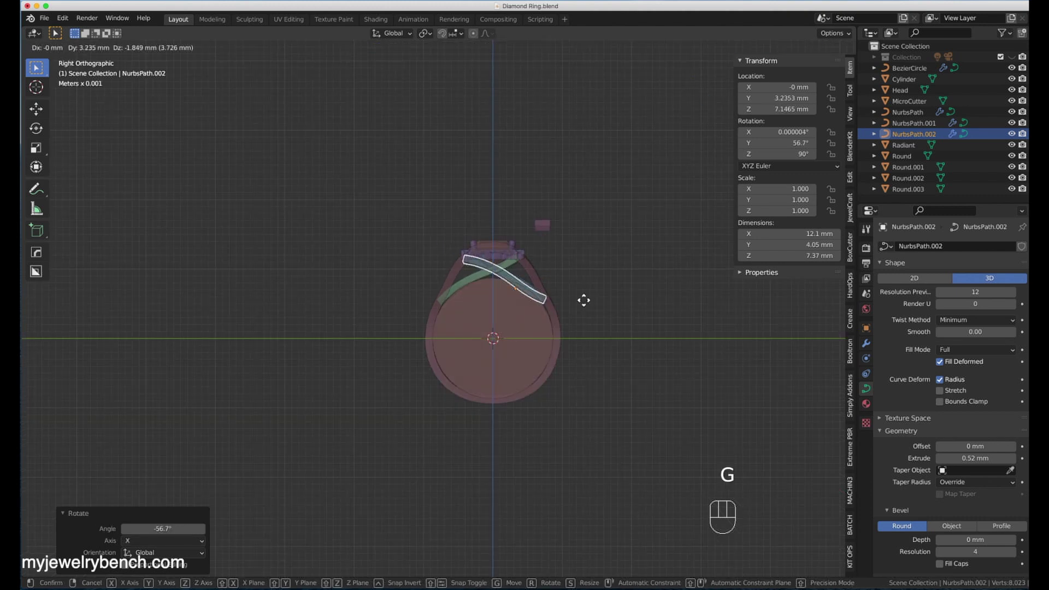
pyautogui.click(585, 300)
pyautogui.moveTo(584, 299); pyautogui.dragTo(603, 310, button='middle')
# In the front view, move the second strip's control points onto the slanted band, with the lower end at its bend.
pyautogui.press('Tab')
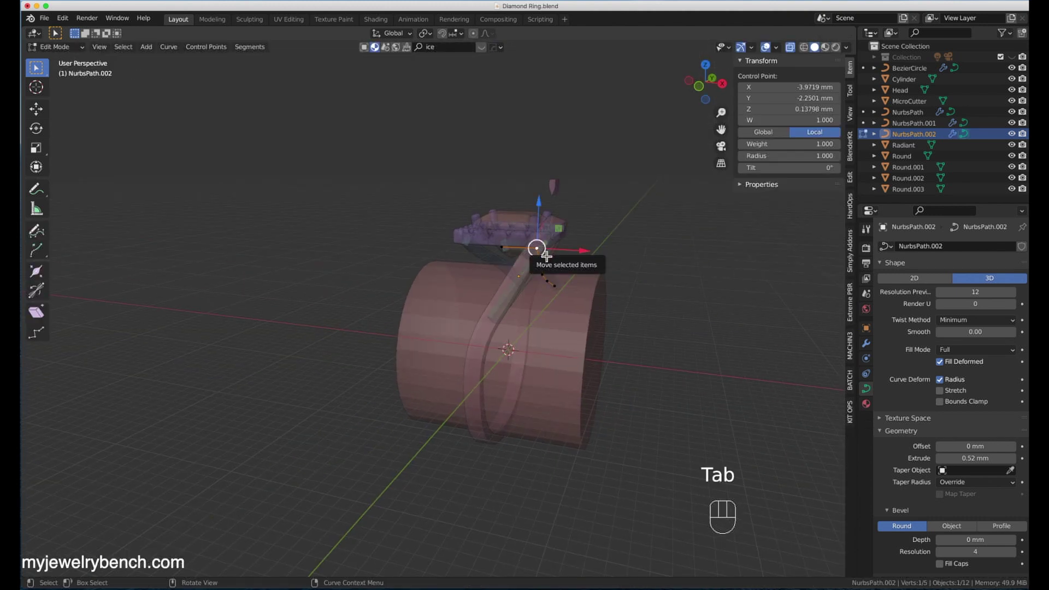
pyautogui.press('KP_1')
pyautogui.press('g')
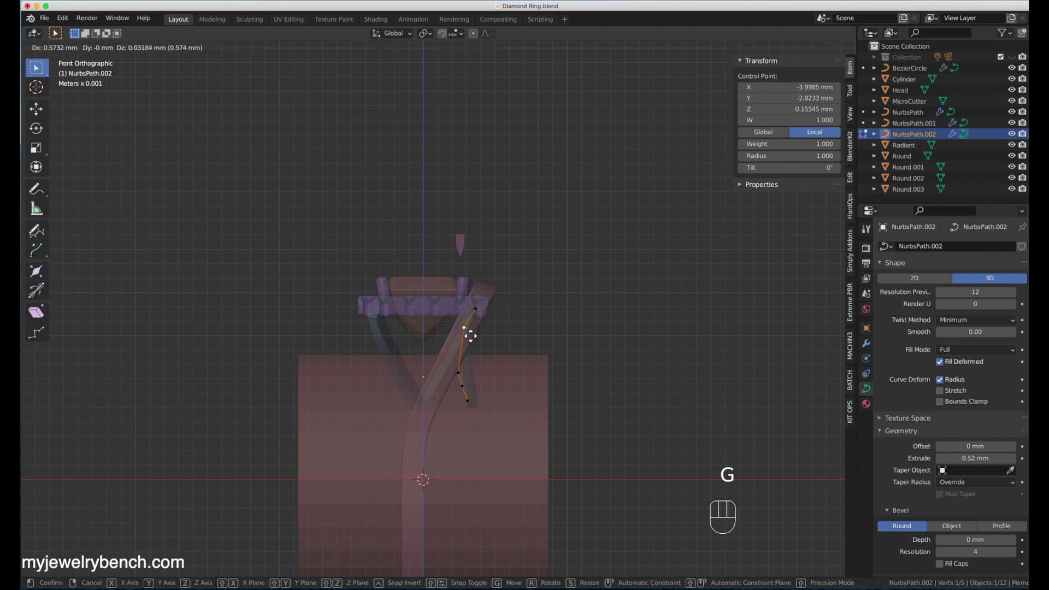
pyautogui.press('g')
pyautogui.click(424, 396)
pyautogui.click(463, 387)
pyautogui.press('g')
pyautogui.click(442, 375)
pyautogui.click(458, 373)
pyautogui.press('g')
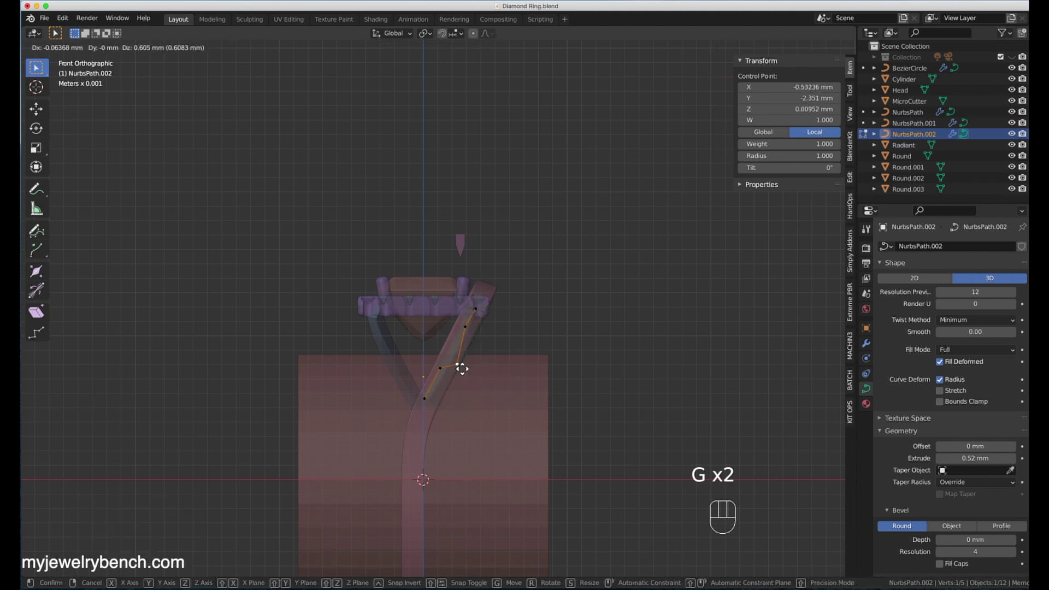
pyautogui.click(459, 339)
# Fine-tune the second strip's middle and lower control points so it runs along the opposite side of the band.
pyautogui.moveTo(458, 339); pyautogui.dragTo(441, 316, button='middle')
pyautogui.click(418, 366)
pyautogui.moveTo(437, 375); pyautogui.dragTo(527, 393)
pyautogui.click(485, 376)
pyautogui.click(499, 428)
pyautogui.moveTo(523, 439); pyautogui.dragTo(536, 445)
pyautogui.click(543, 467)
pyautogui.moveTo(548, 480); pyautogui.dragTo(606, 478, button='middle')
# In the right view, nudge the second strip's lower end control point upward along Z.
pyautogui.press('KP_1')
pyautogui.press('KP_3')
pyautogui.press('g')
pyautogui.press('z')
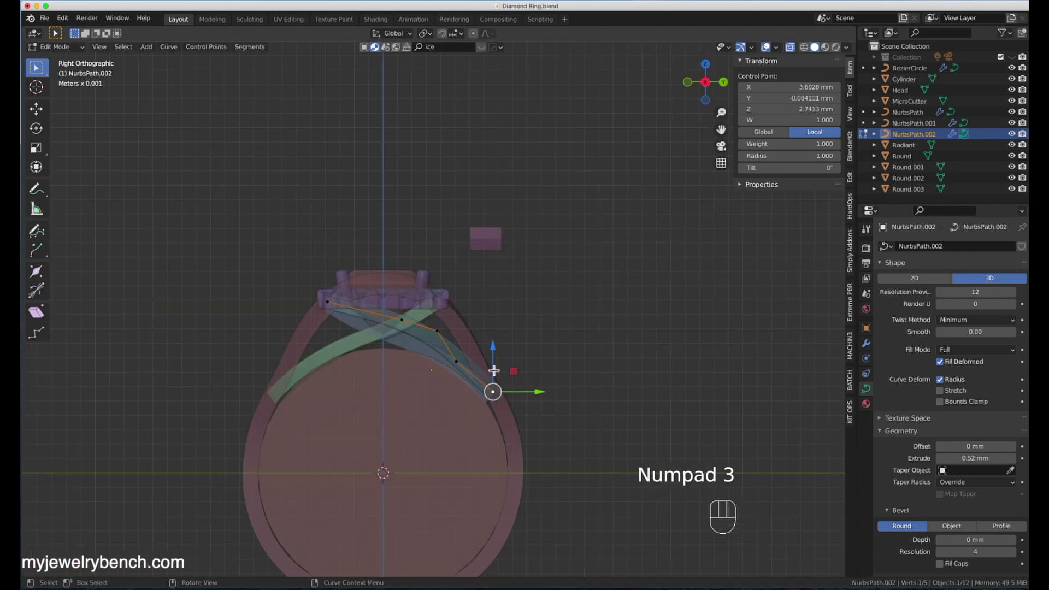
pyautogui.click(496, 352)
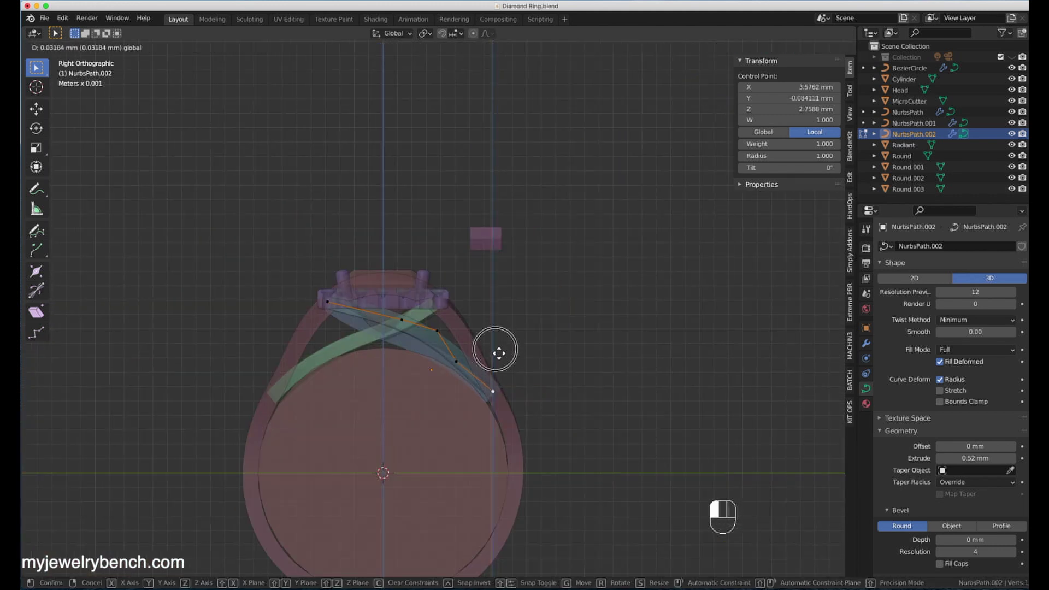
# Delete the first rotated copy of the strip and save the file as Diamond Ring with Shank.blend.
pyautogui.press('Tab')
pyautogui.click(421, 355)
pyautogui.press('x')
pyautogui.click(402, 344)
pyautogui.moveTo(403, 344)
pyautogui.mouseDown(button='middle')
pyautogui.moveTo(463, 353)
pyautogui.moveTo(393, 358)
pyautogui.mouseUp(button='middle')
pyautogui.scroll(5, 446, 350)
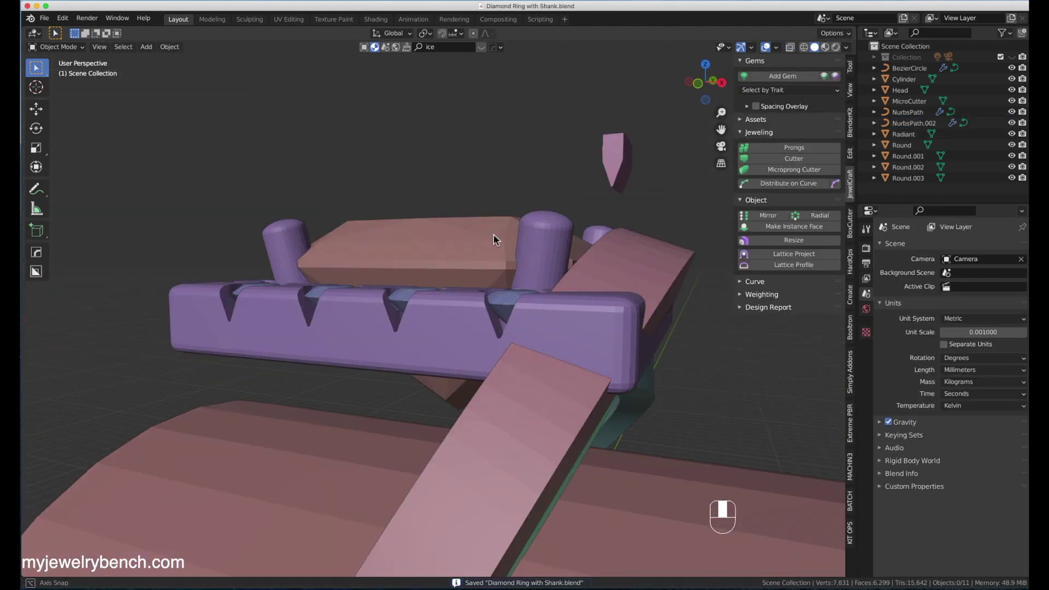
# Select the Bezier shank band in the front view and move it along X toward the cylinder's centre.
pyautogui.moveTo(493, 234); pyautogui.dragTo(334, 269, button='middle')
pyautogui.scroll(-5, 313, 217)
pyautogui.press('KP_1')
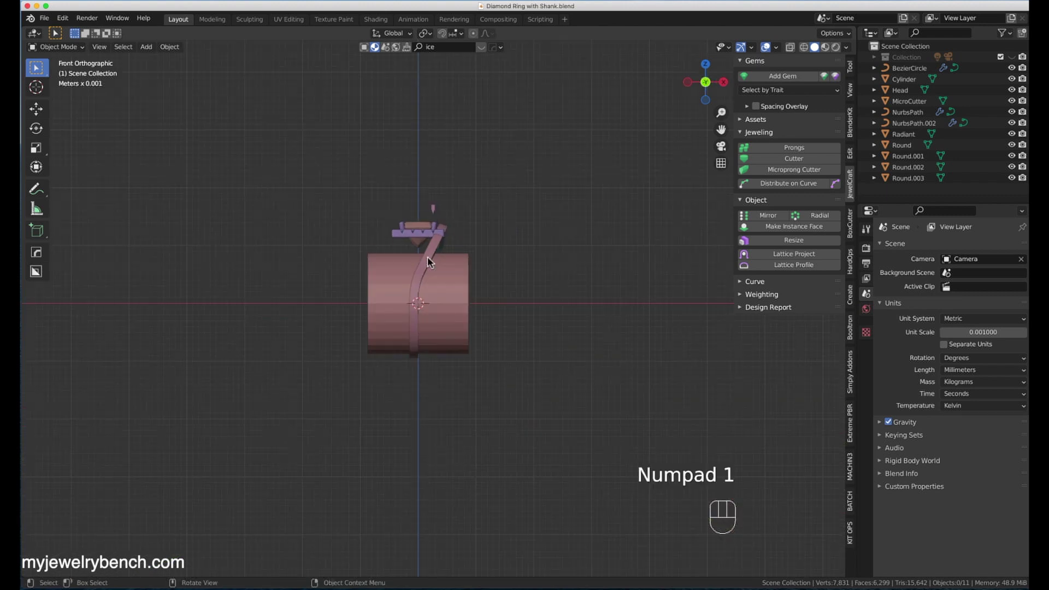
pyautogui.click(413, 340)
pyautogui.scroll(2, 415, 328)
pyautogui.press('g')
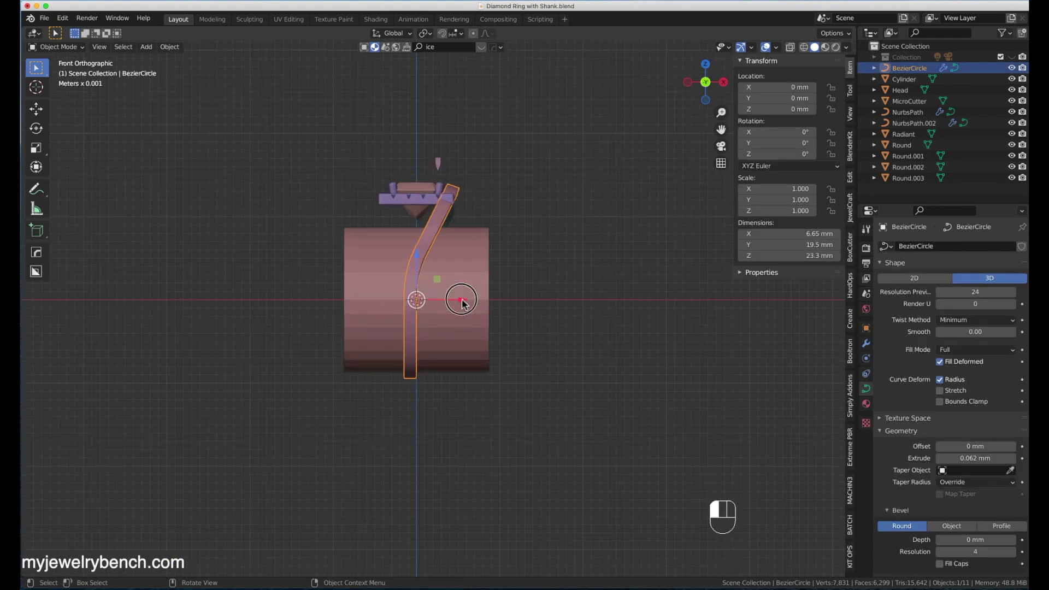
pyautogui.moveTo(474, 302); pyautogui.dragTo(474, 301)
# Adjust the band's upper control points along X, pulling the top point back toward the head.
pyautogui.press('Tab')
pyautogui.moveTo(490, 244); pyautogui.dragTo(490, 245)
pyautogui.click(468, 192)
pyautogui.moveTo(512, 197); pyautogui.dragTo(499, 198)
# Select the Bezier band's control points on both sides below the head and rotate them in the front view.
pyautogui.moveTo(428, 248); pyautogui.dragTo(531, 215, button='middle')
pyautogui.click(372, 211)
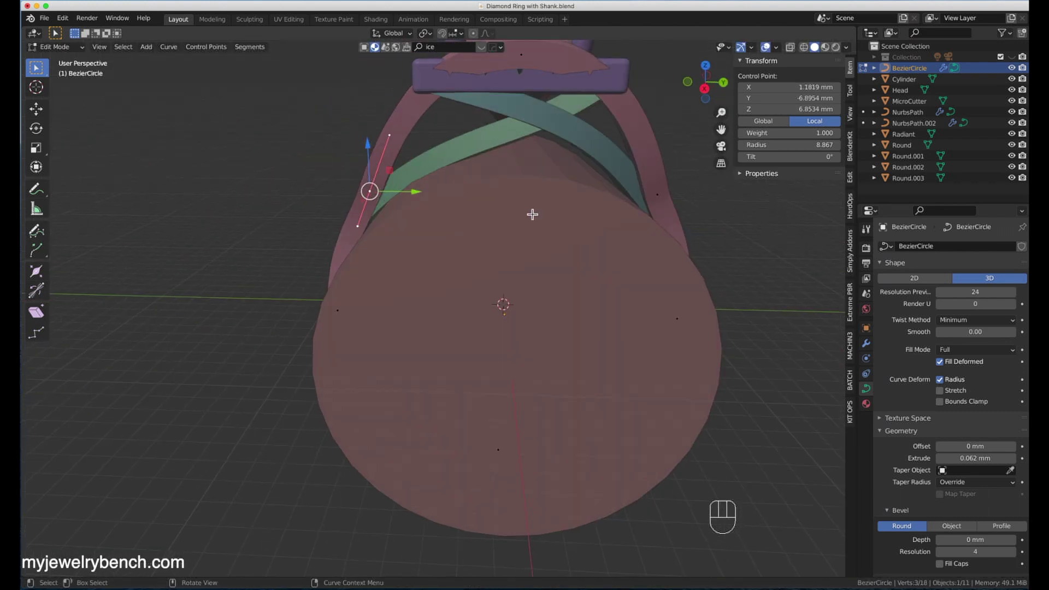
pyautogui.press('Tab')
pyautogui.click(373, 205)
pyautogui.press('Tab')
pyautogui.press('Tab')
pyautogui.click(367, 166)
pyautogui.press('Tab')
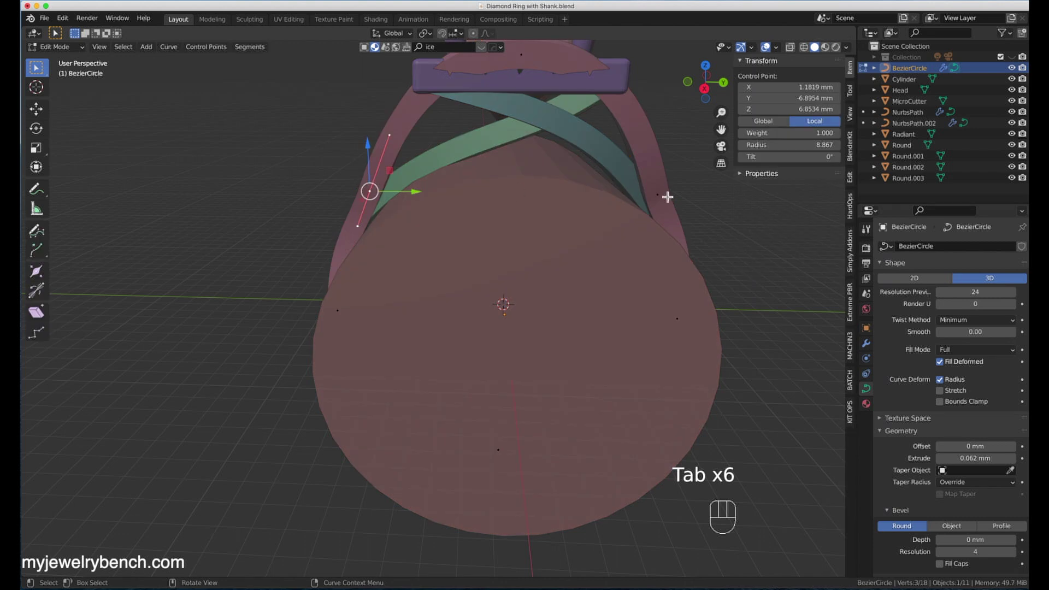
pyautogui.press('KP_1')
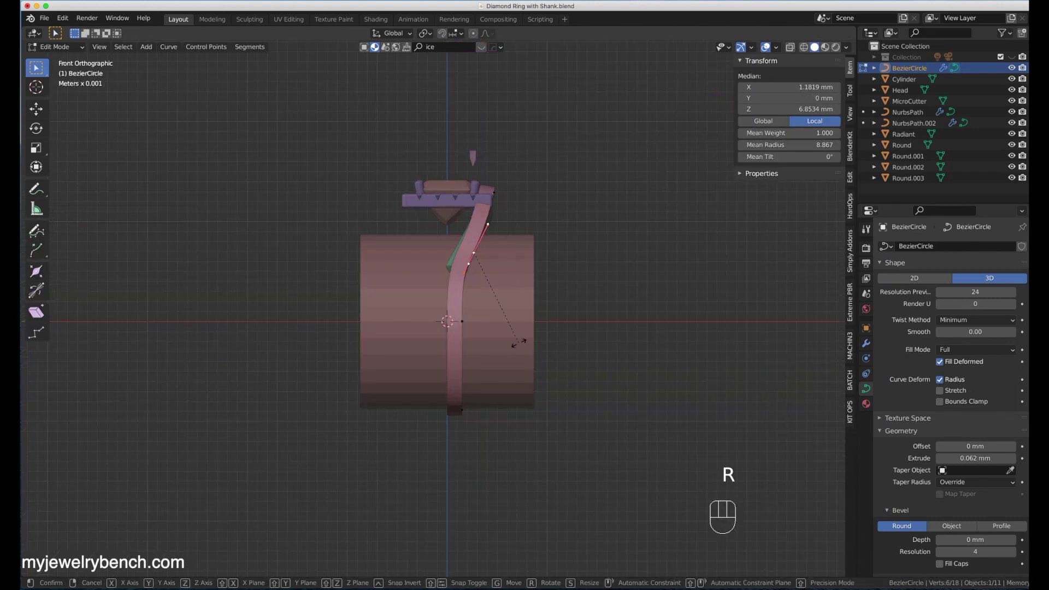
pyautogui.click(519, 323)
pyautogui.press('Tab')
pyautogui.moveTo(519, 322); pyautogui.dragTo(557, 345, button='middle')
pyautogui.press('KP_1')
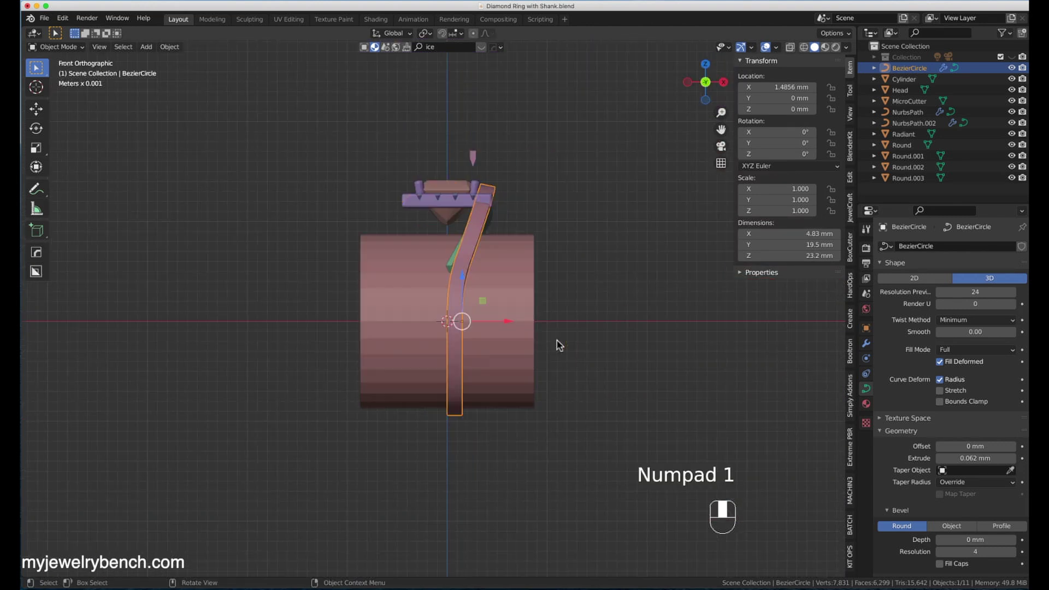
# In the front view, move the first NURBS strip's lower end control point along X to line up with the band.
pyautogui.press('KP_9')
pyautogui.press('Tab')
pyautogui.press('Tab')
pyautogui.moveTo(398, 213); pyautogui.dragTo(612, 289, button='middle')
pyautogui.click(481, 175)
pyautogui.press('Tab')
pyautogui.press('KP_1')
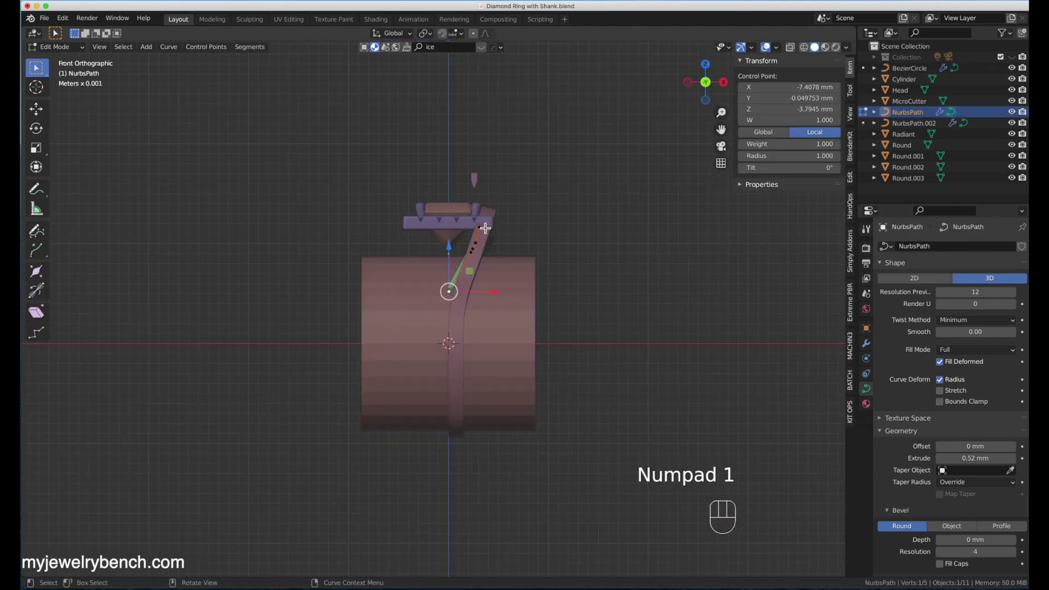
pyautogui.moveTo(497, 296); pyautogui.dragTo(507, 296)
# Move the first strip's control point next to its upper end along X by about -0.09 mm.
pyautogui.scroll(4, 482, 249)
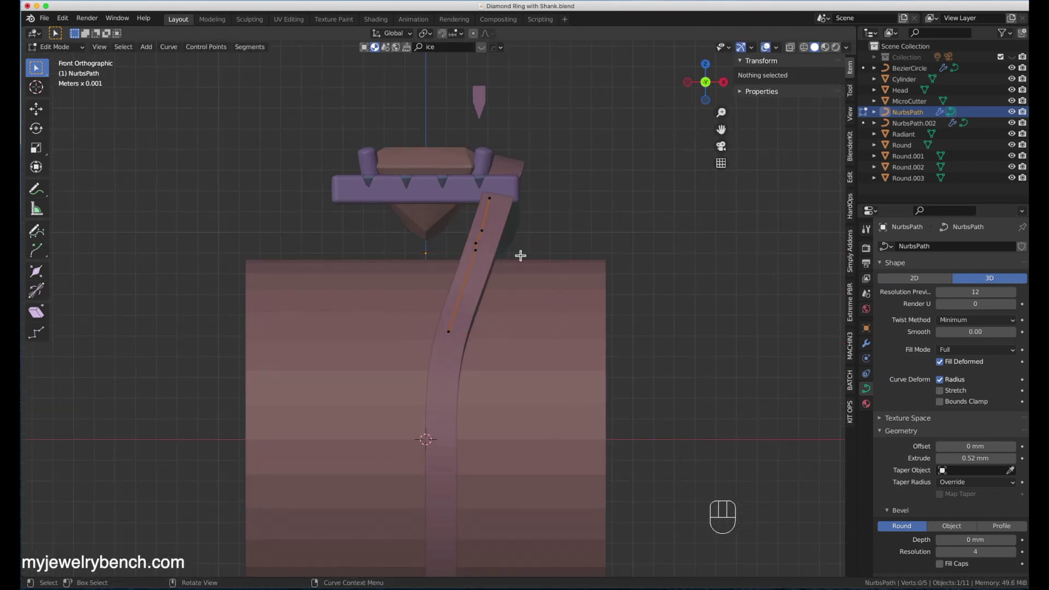
pyautogui.press('Tab')
pyautogui.click(524, 234)
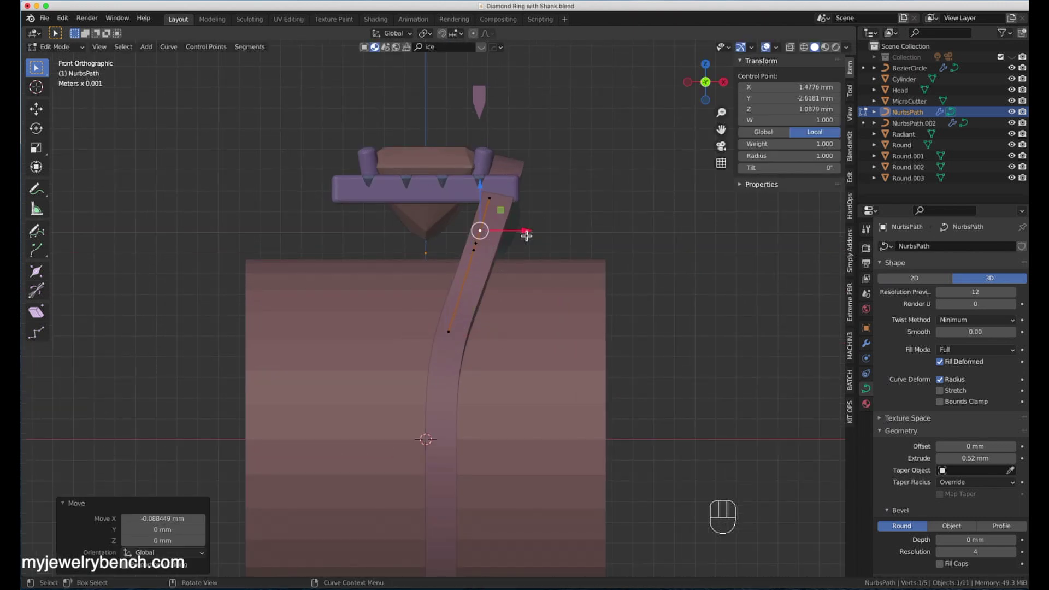
pyautogui.press('Tab')
pyautogui.press('Tab')
pyautogui.scroll(1, 528, 243)
# In the front view, move the second strip's lower control points along X, shifting the one next to the end about 0.31 mm.
pyautogui.moveTo(527, 243); pyautogui.dragTo(453, 307, button='middle')
pyautogui.press('KP_1')
pyautogui.moveTo(454, 305)
pyautogui.mouseDown()
pyautogui.moveTo(466, 309)
pyautogui.moveTo(449, 310)
pyautogui.mouseUp()
pyautogui.press('Tab')
pyautogui.moveTo(446, 348); pyautogui.dragTo(480, 362)
pyautogui.click(451, 287)
pyautogui.moveTo(493, 289); pyautogui.dragTo(501, 290)
pyautogui.moveTo(538, 243); pyautogui.dragTo(502, 266, button='middle')
# In the right view, reposition the second strip's inner control points to straighten its curve between the head and the band.
pyautogui.press('KP_3')
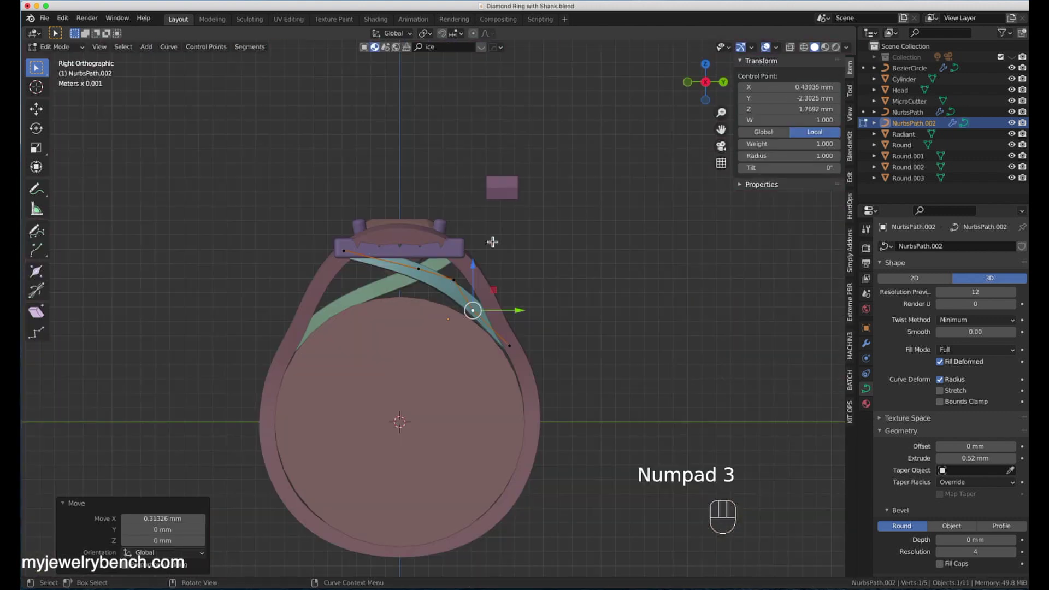
pyautogui.click(455, 281)
pyautogui.press('g')
pyautogui.click(480, 305)
pyautogui.press('g')
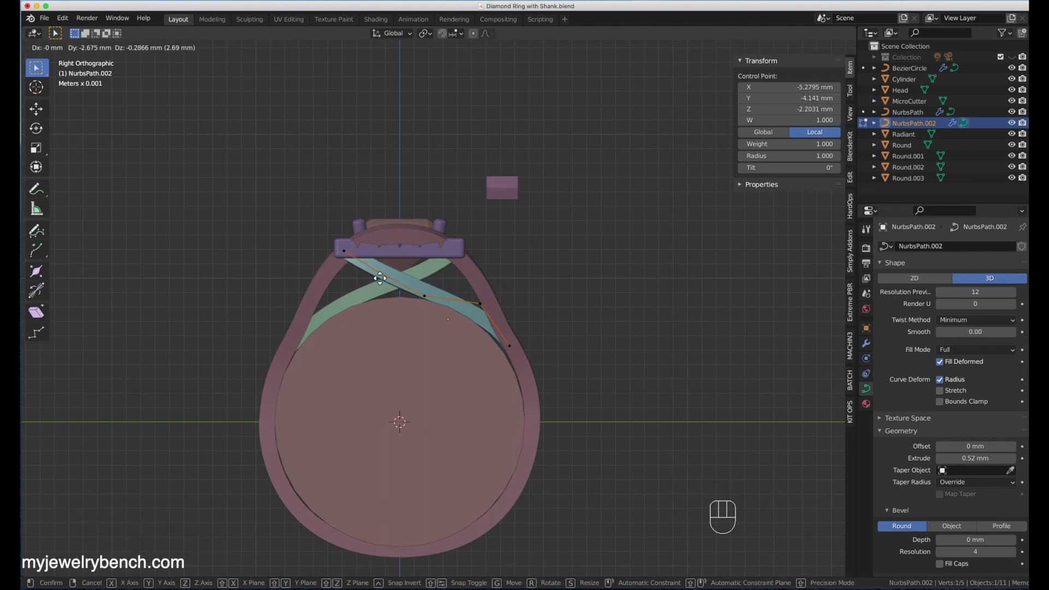
pyautogui.click(376, 272)
# Move the second strip's lower end control point downward and outward into the band in the right view.
pyautogui.press('Tab')
pyautogui.click(374, 296)
pyautogui.press('Tab')
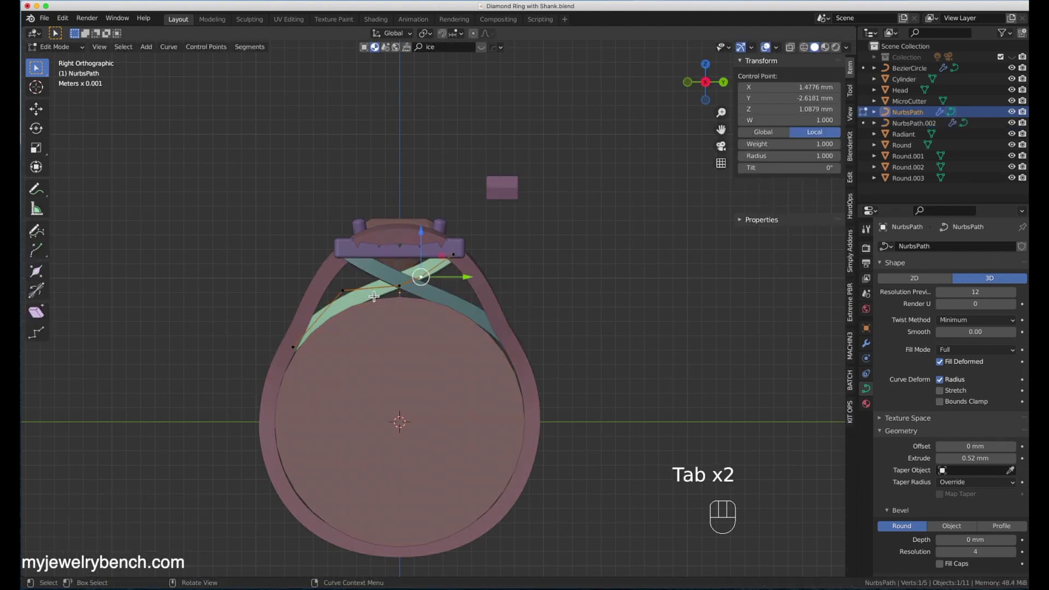
pyautogui.press('Tab')
pyautogui.click(482, 307)
pyautogui.press('Tab')
pyautogui.click(496, 308)
pyautogui.press('g')
pyautogui.click(511, 352)
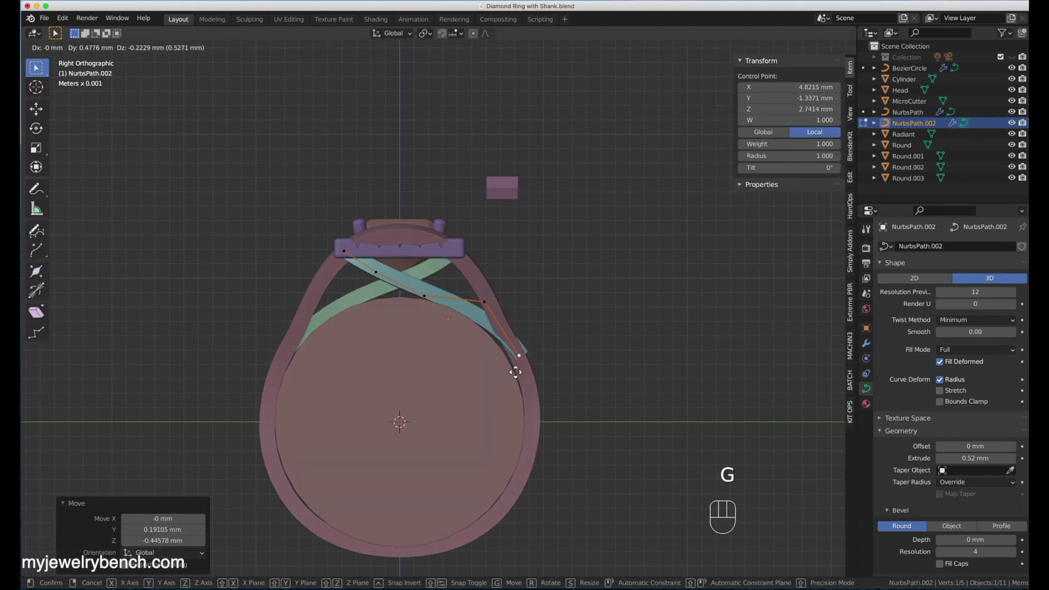
pyautogui.press('Tab')
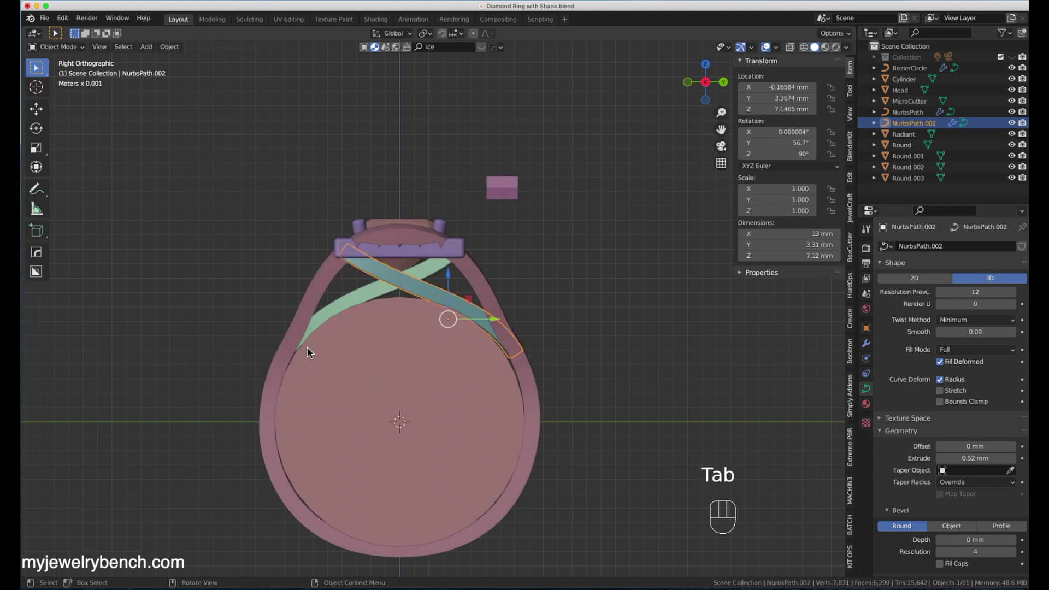
# Move the first strip along X by about 0.09 mm and save the file.
pyautogui.click(540, 362)
pyautogui.moveTo(540, 362); pyautogui.dragTo(614, 359, button='middle')
pyautogui.click(511, 340)
pyautogui.moveTo(535, 343); pyautogui.dragTo(540, 344)
pyautogui.moveTo(540, 344); pyautogui.dragTo(343, 325, button='middle')
pyautogui.click(44, 18)
pyautogui.click(57, 91)
pyautogui.moveTo(423, 294); pyautogui.dragTo(453, 286, button='middle')
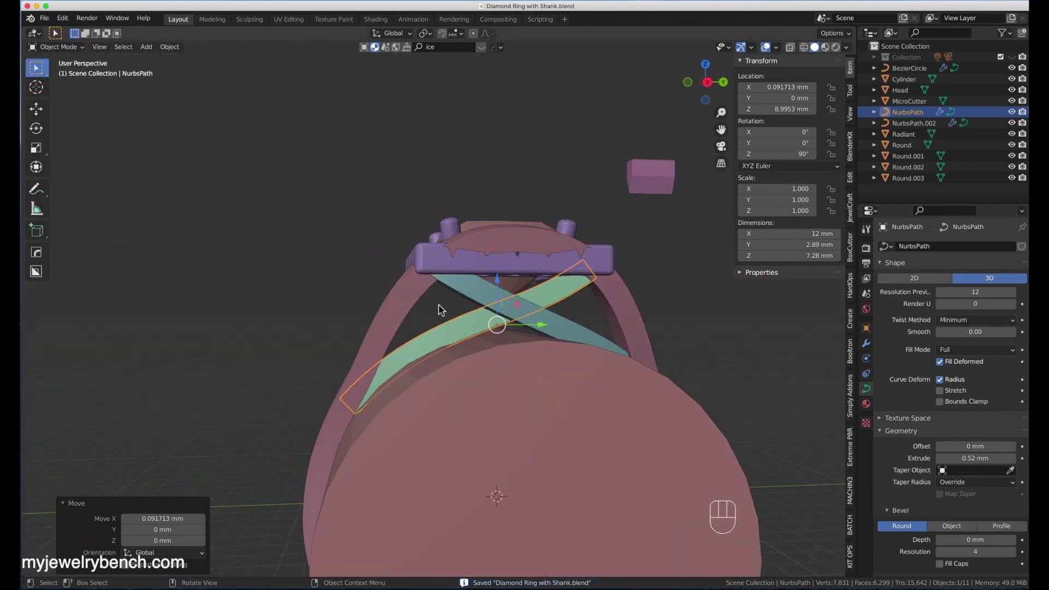
# Turn on X-ray display in the right view and reduce the radius at the first strip's lower end control point.
pyautogui.press('KP_3')
pyautogui.scroll(4, 405, 368)
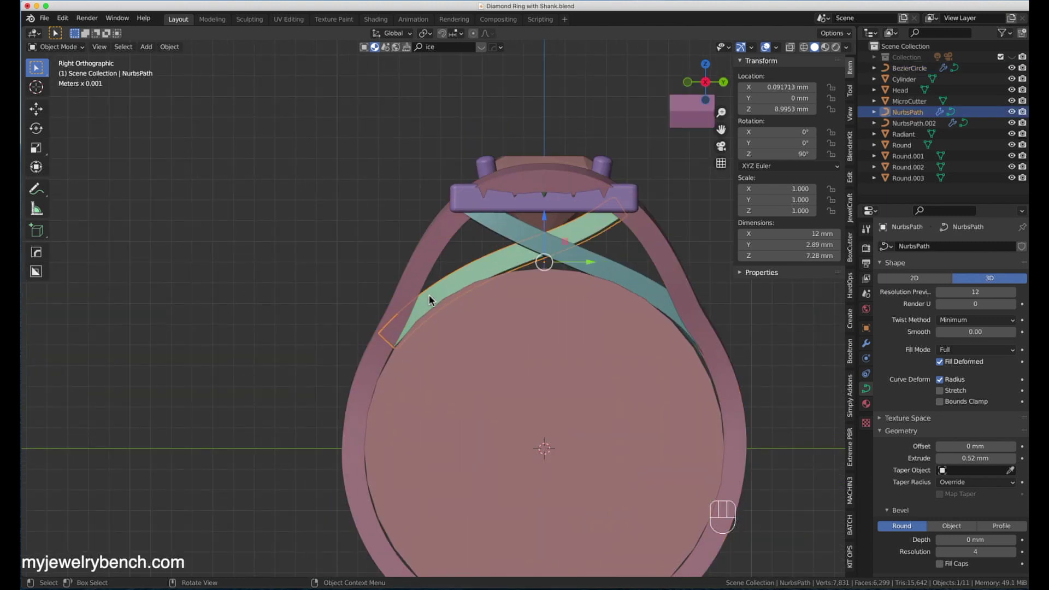
pyautogui.press('Tab')
pyautogui.hotkey('alt', 'z')
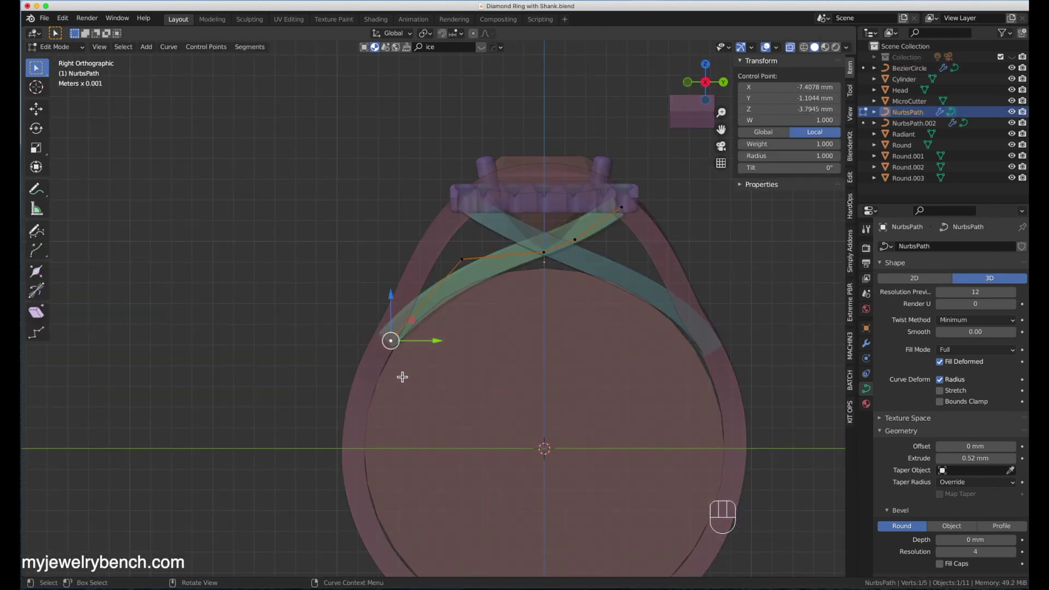
pyautogui.click(462, 389)
pyautogui.click(507, 374)
# Shrink the radius at the second strip's lower end control point to about 0.794 and move the point deeper into the band.
pyautogui.press('Tab')
pyautogui.click(702, 335)
pyautogui.press('Tab')
pyautogui.click(709, 350)
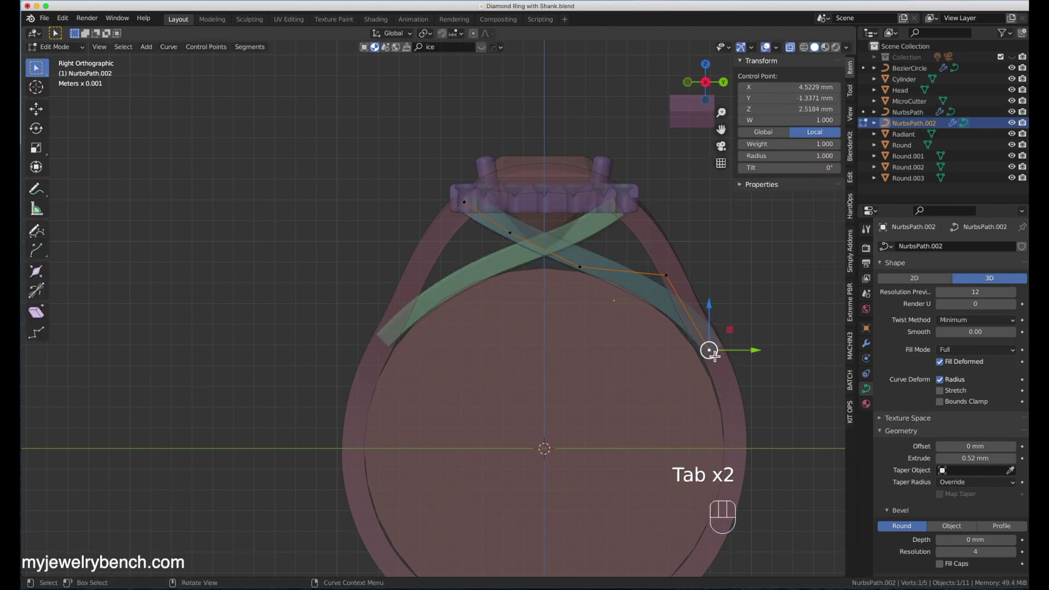
pyautogui.hotkey('alt', 's')
pyautogui.click(767, 389)
pyautogui.click(724, 359)
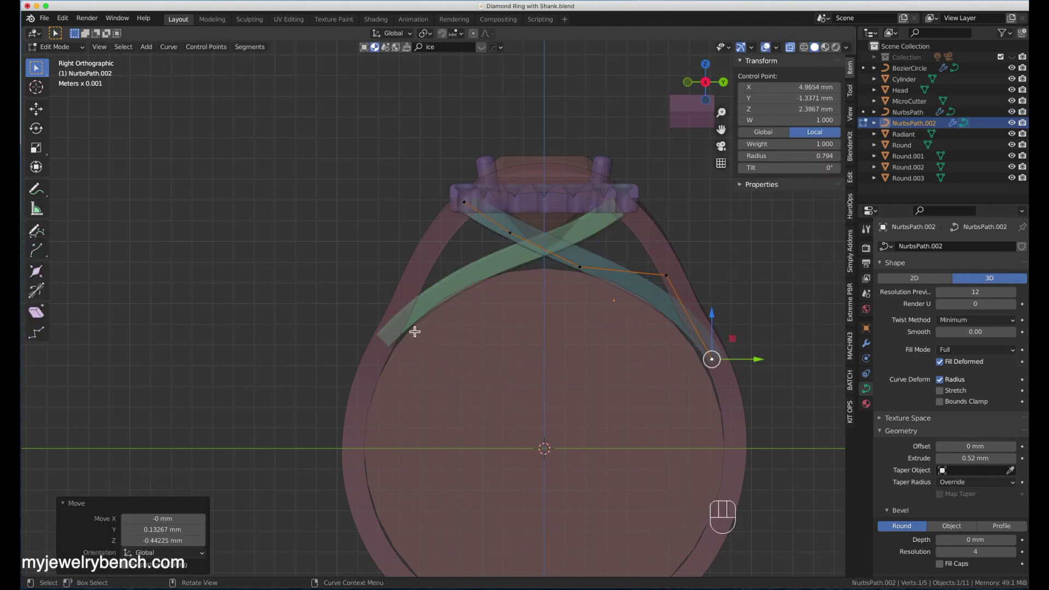
# Move the first strip's lower end control point down into the band and adjust the control point next to it.
pyautogui.press('Tab')
pyautogui.click(405, 343)
pyautogui.press('Tab')
pyautogui.press('g')
pyautogui.click(384, 354)
pyautogui.click(460, 259)
pyautogui.press('g')
pyautogui.click(464, 262)
# Nudge the second strip's control point next to its lower end slightly downward and outward in the right view.
pyautogui.press('Tab')
pyautogui.click(632, 291)
pyautogui.press('Tab')
pyautogui.click(664, 278)
pyautogui.press('g')
pyautogui.click(669, 284)
pyautogui.press('Tab')
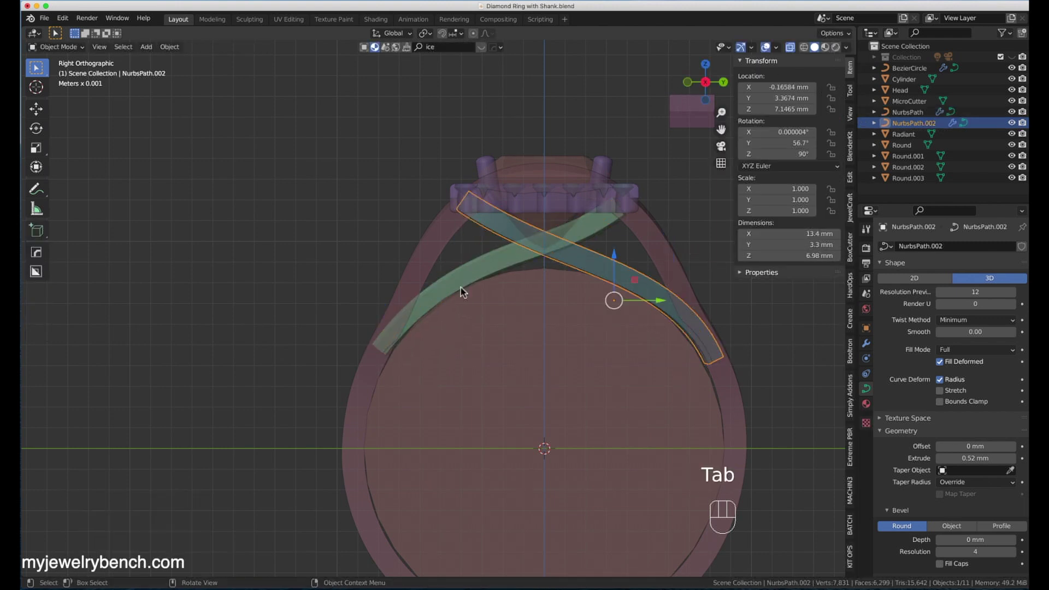
# Check the crossing strips from an angle and turn off X-ray display.
pyautogui.scroll(-3, 229, 248)
pyautogui.moveTo(229, 248); pyautogui.dragTo(336, 145, button='middle')
pyautogui.press('Tab')
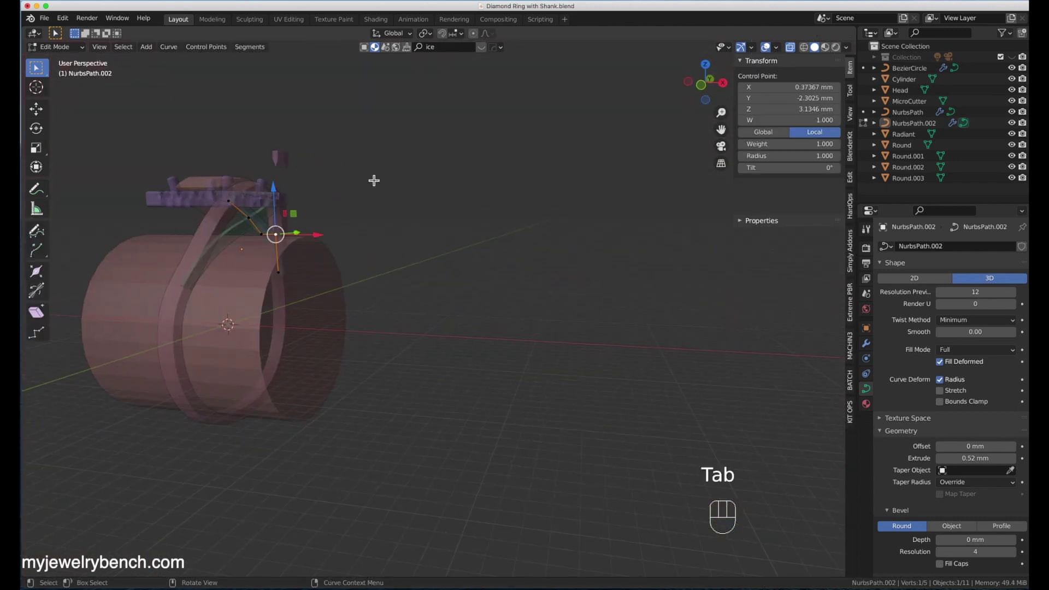
pyautogui.press('Tab')
pyautogui.scroll(-5, 382, 218)
pyautogui.moveTo(394, 257); pyautogui.dragTo(419, 224, button='middle')
pyautogui.scroll(6, 419, 225)
pyautogui.scroll(-3, 419, 224)
pyautogui.click(492, 240)
pyautogui.click(789, 47)
# Set the preview resolution of both NURBS strips to 24.
pyautogui.moveTo(284, 246)
pyautogui.mouseDown(button='middle')
pyautogui.moveTo(355, 248)
pyautogui.moveTo(284, 243)
pyautogui.mouseUp(button='middle')
pyautogui.scroll(3, 199, 236)
pyautogui.scroll(-4, 198, 237)
pyautogui.scroll(6, 482, 271)
pyautogui.click(395, 226)
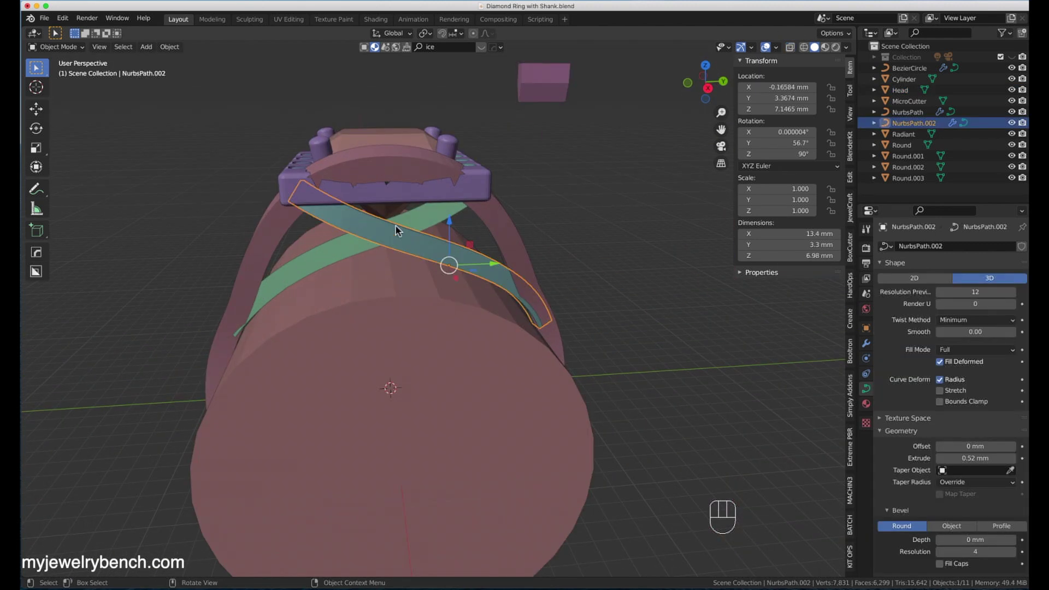
pyautogui.click(391, 227)
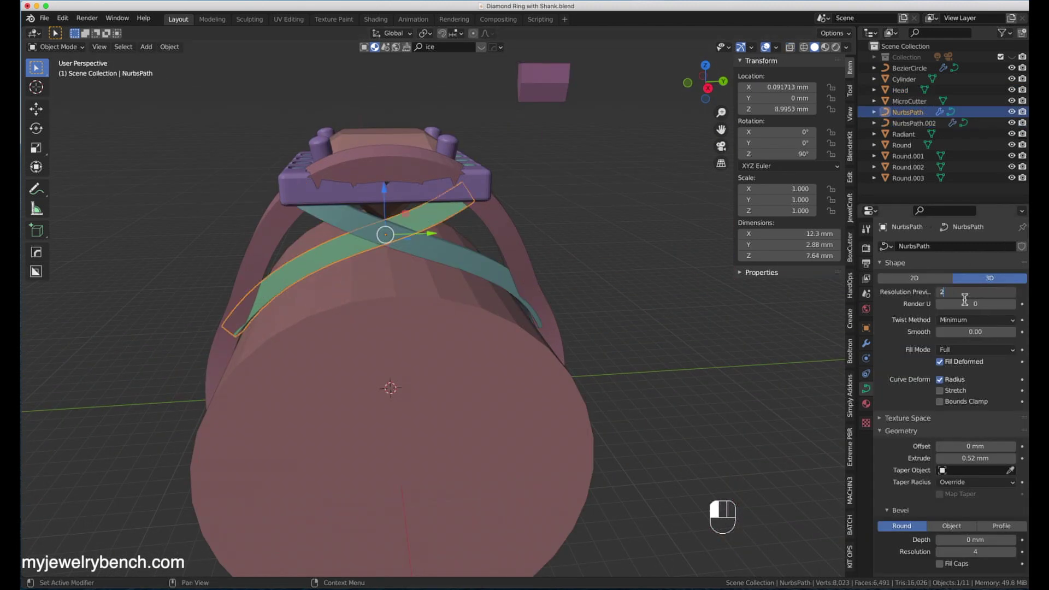
# Move the first strip's control point next to its lower end to refine how the strip meets the band.
pyautogui.moveTo(541, 327); pyautogui.dragTo(424, 284, button='middle')
pyautogui.press('Tab')
pyautogui.press('g')
pyautogui.click(455, 387)
pyautogui.moveTo(455, 388); pyautogui.dragTo(583, 403, button='middle')
pyautogui.scroll(-5, 583, 402)
pyautogui.press('Tab')
pyautogui.click(540, 366)
pyautogui.click(534, 366)
pyautogui.press('Tab')
pyautogui.press('Tab')
pyautogui.press('Tab')
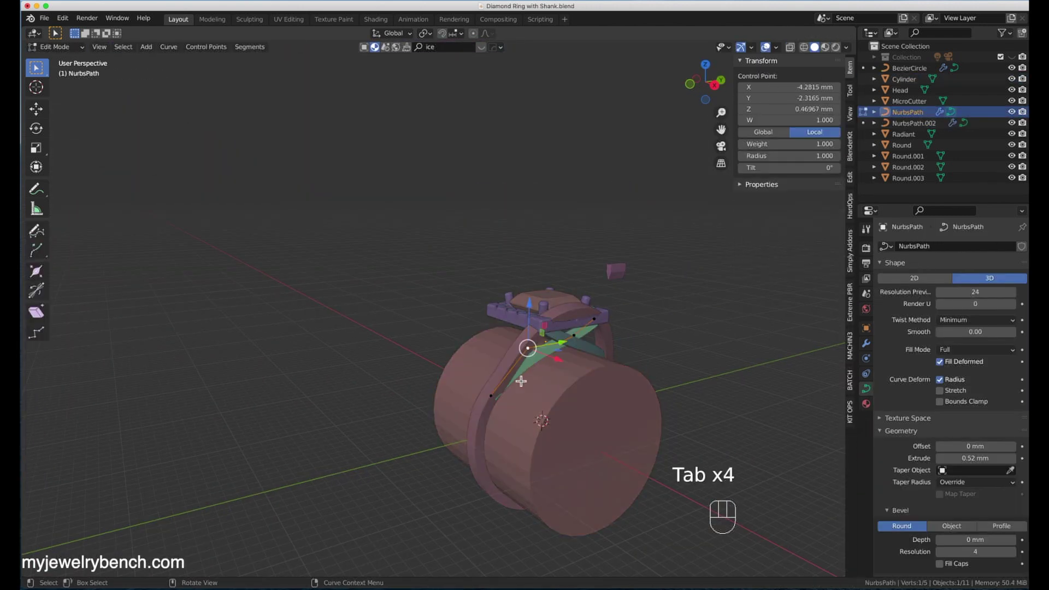
pyautogui.press('Tab')
# Slide the second strip's upper end control point along X beneath the edge of the head.
pyautogui.moveTo(545, 356); pyautogui.dragTo(494, 330, button='middle')
pyautogui.scroll(6, 523, 331)
pyautogui.scroll(-4, 523, 330)
pyautogui.click(527, 337)
pyautogui.press('Tab')
pyautogui.press('g')
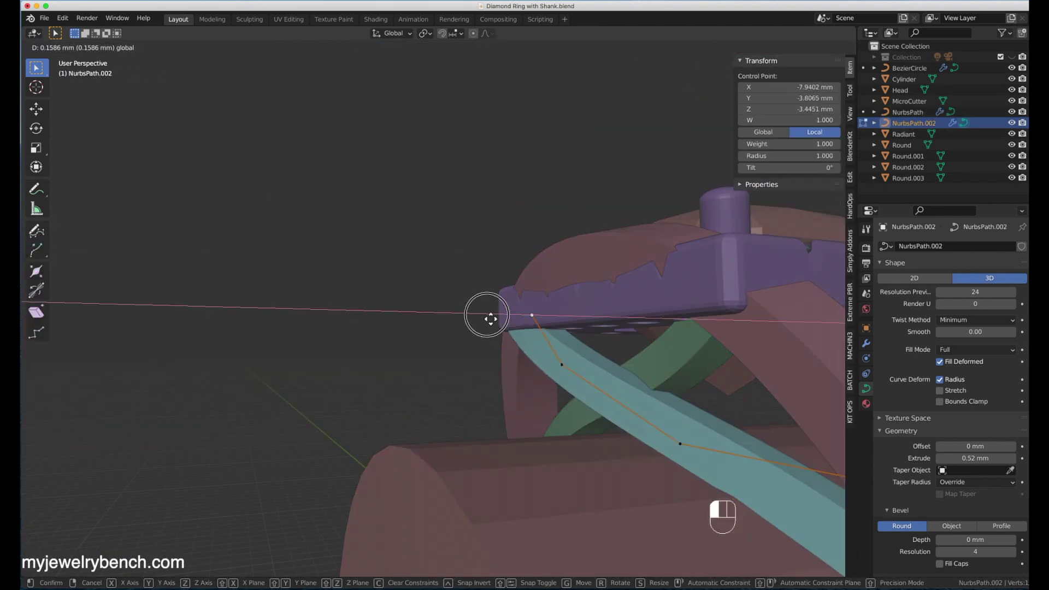
pyautogui.moveTo(485, 319); pyautogui.dragTo(488, 319)
pyautogui.press('Tab')
# Move the first strip's upper end control point along X beneath the opposite corner of the head.
pyautogui.click(689, 344)
pyautogui.press('Tab')
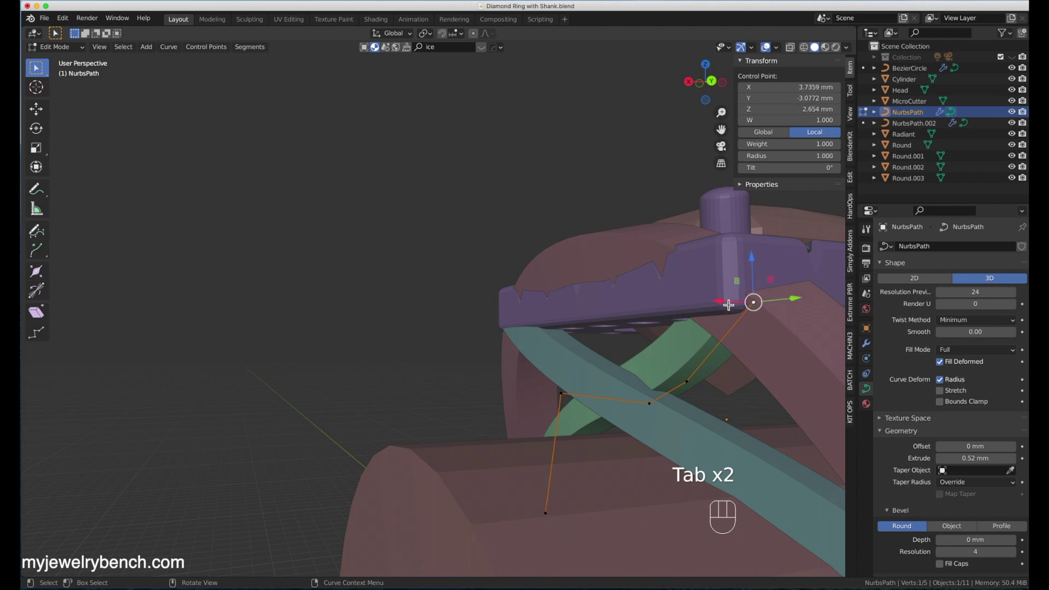
pyautogui.press('g')
pyautogui.press('x')
pyautogui.click(714, 304)
# Reposition the Bezier band's top control point beside the head.
pyautogui.press('Tab')
pyautogui.click(614, 274)
pyautogui.press('Tab')
pyautogui.press('g')
pyautogui.click(525, 261)
pyautogui.press('Tab')
# Nudge the band's top control point upward along Z and by about 0.08 mm along X.
pyautogui.scroll(-5, 351, 323)
pyautogui.moveTo(506, 330); pyautogui.dragTo(523, 307, button='middle')
pyautogui.press('Tab')
pyautogui.moveTo(424, 271); pyautogui.dragTo(423, 267)
pyautogui.moveTo(462, 317); pyautogui.dragTo(463, 318)
pyautogui.moveTo(464, 321); pyautogui.dragTo(434, 364, button='middle')
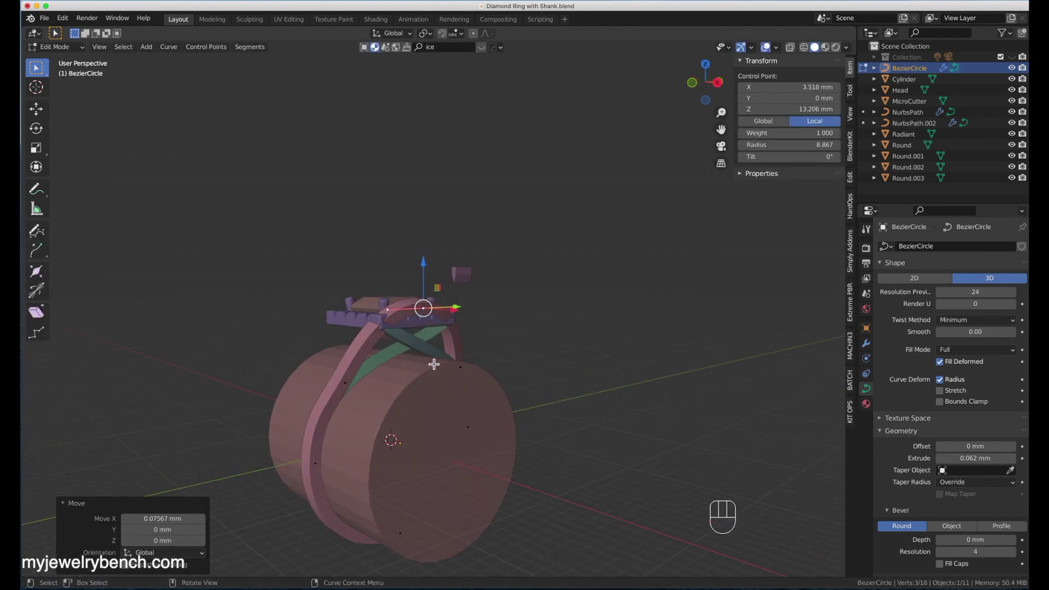
pyautogui.press('Tab')
pyautogui.press('Tab')
pyautogui.press('Tab')
# Add a cube, raise it to about Z 20.7 mm above the head, and scale it to about 13.5 mm.
pyautogui.click(391, 262)
pyautogui.moveTo(391, 263); pyautogui.dragTo(476, 297, button='middle')
pyautogui.hotkey('shift', 'a')
pyautogui.click(477, 297)
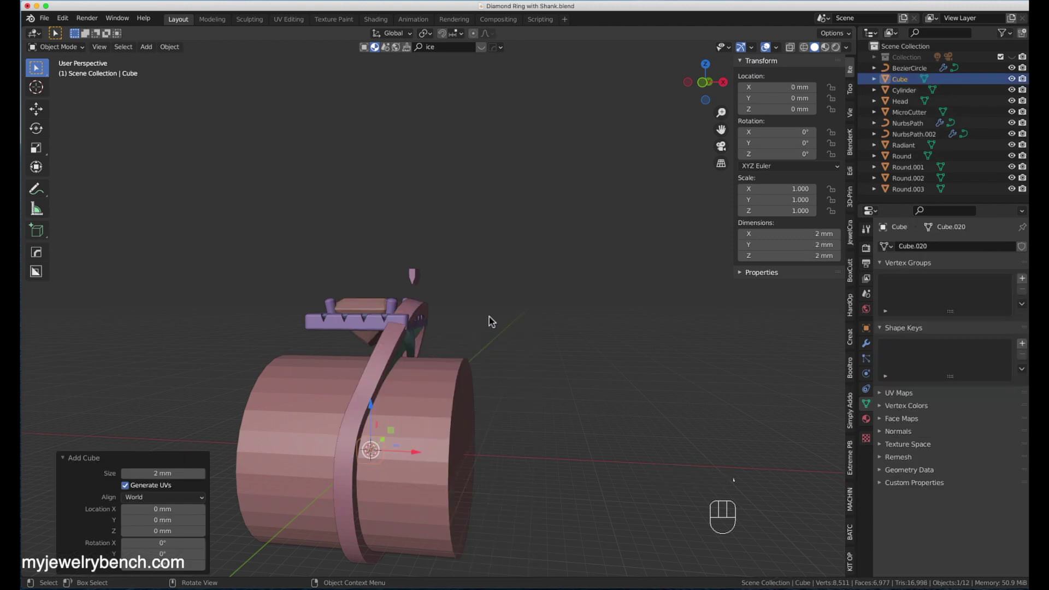
pyautogui.press('KP_1')
pyautogui.click(414, 225)
pyautogui.press('s')
pyautogui.click(689, 325)
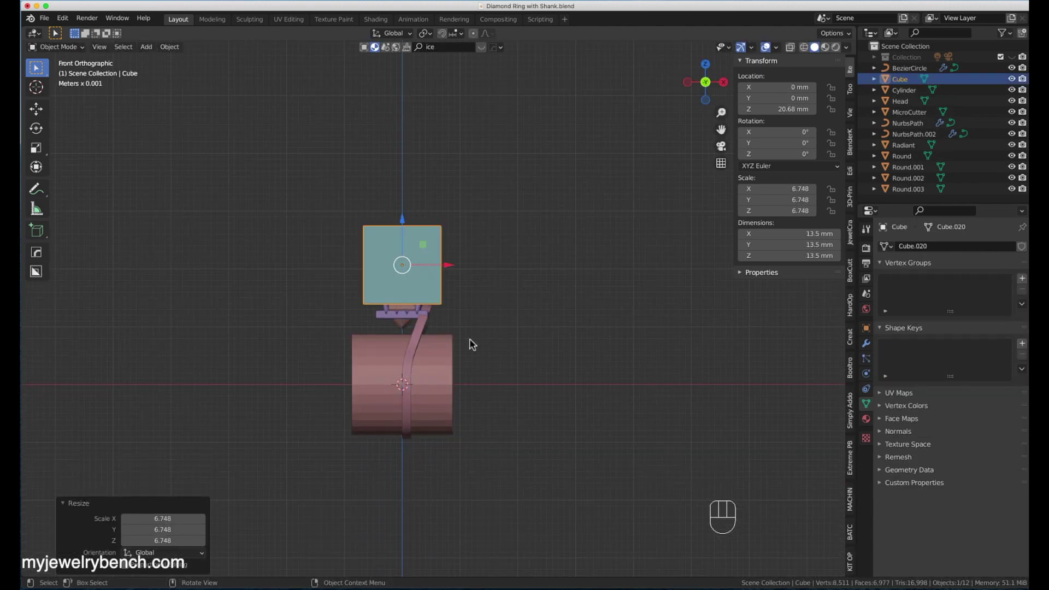
# Rotate the cube about 10° around Y and move it over the band's top by about 2.54 mm in X and -1.43 mm in Z.
pyautogui.click(411, 266)
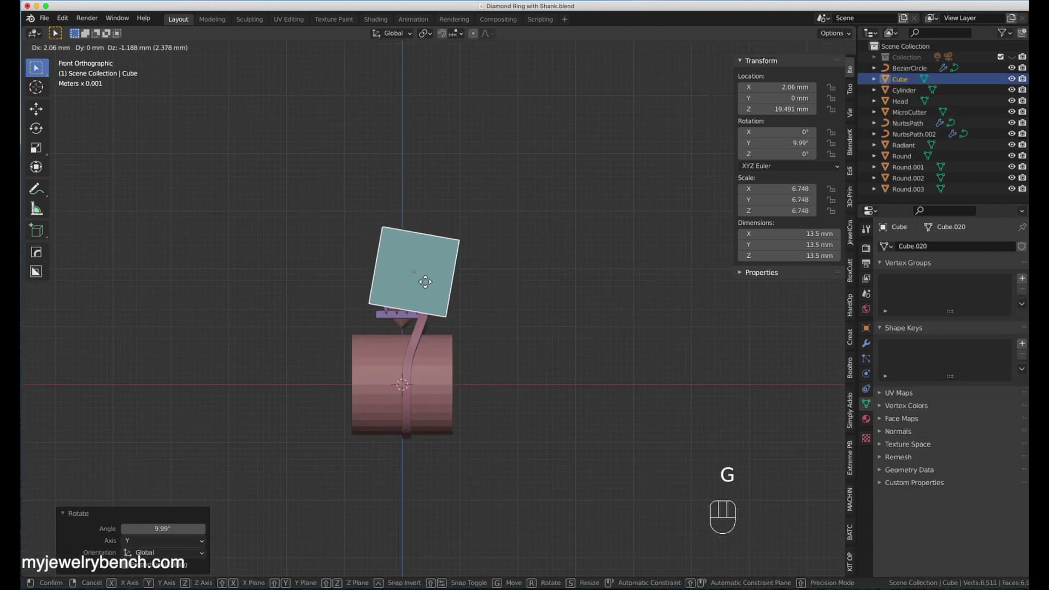
pyautogui.click(426, 283)
pyautogui.moveTo(426, 283); pyautogui.dragTo(389, 312, button='middle')
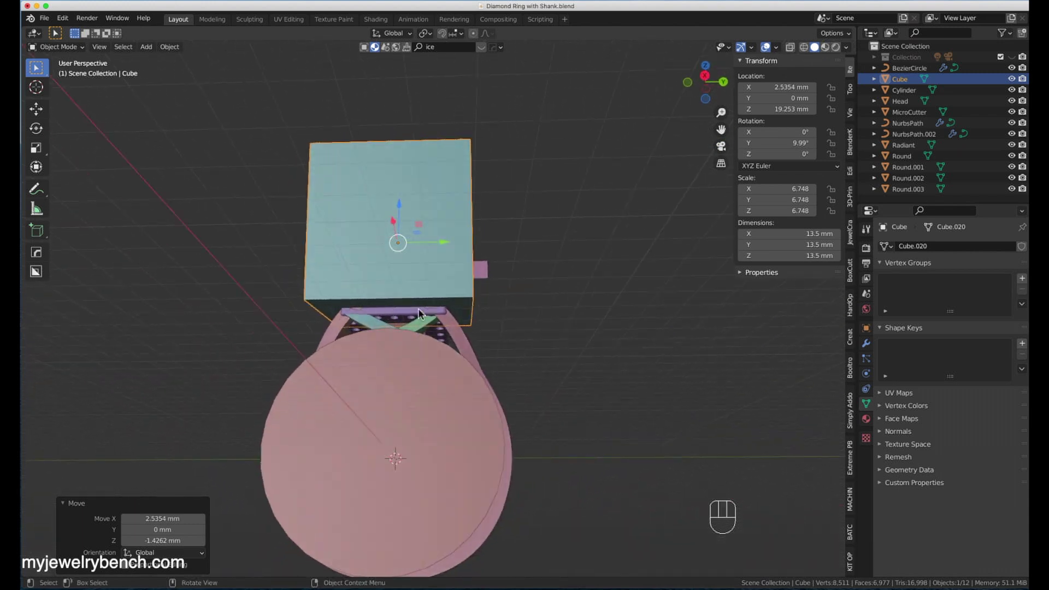
# Hide the cube temporarily and examine how the band's top meets the head.
pyautogui.moveTo(454, 328); pyautogui.dragTo(475, 334, button='middle')
pyautogui.press('h')
pyautogui.click(405, 311)
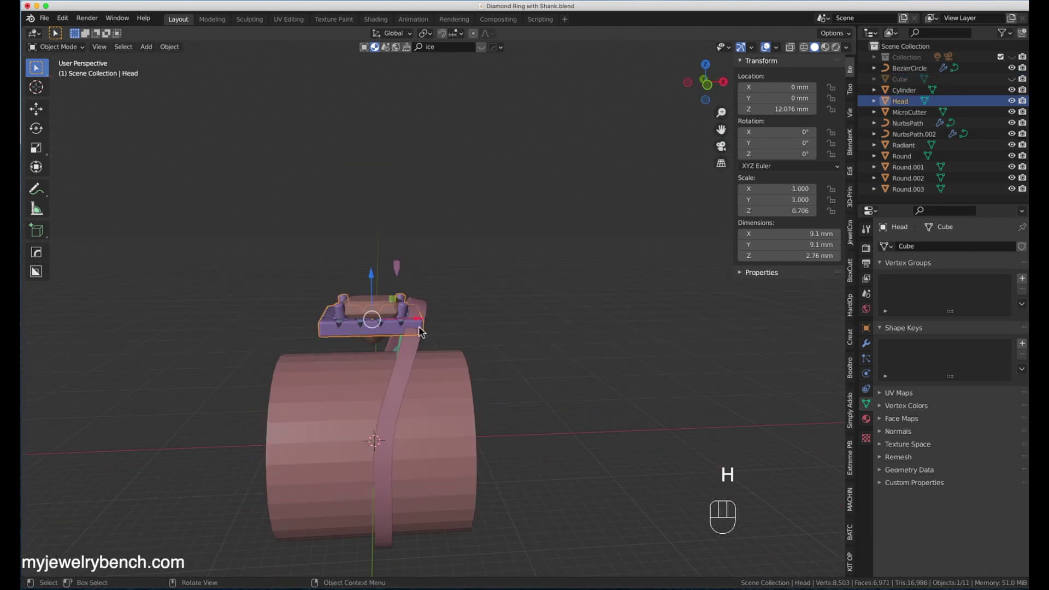
pyautogui.press('Tab')
pyautogui.scroll(4, 407, 334)
pyautogui.moveTo(356, 337); pyautogui.dragTo(317, 339, button='middle')
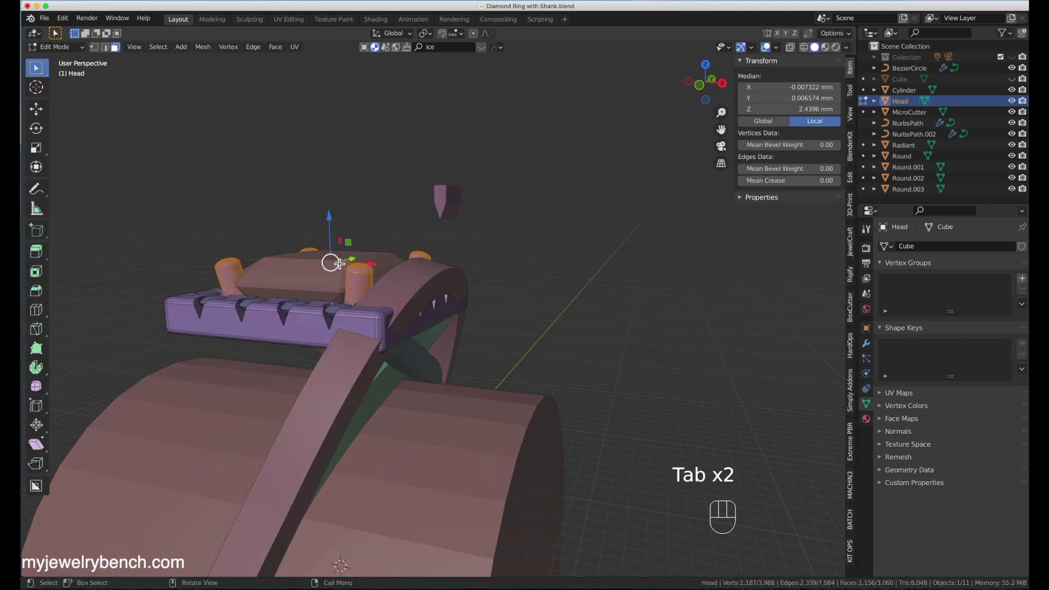
pyautogui.moveTo(307, 331); pyautogui.dragTo(444, 328, button='middle')
pyautogui.moveTo(342, 292); pyautogui.dragTo(566, 260, button='middle')
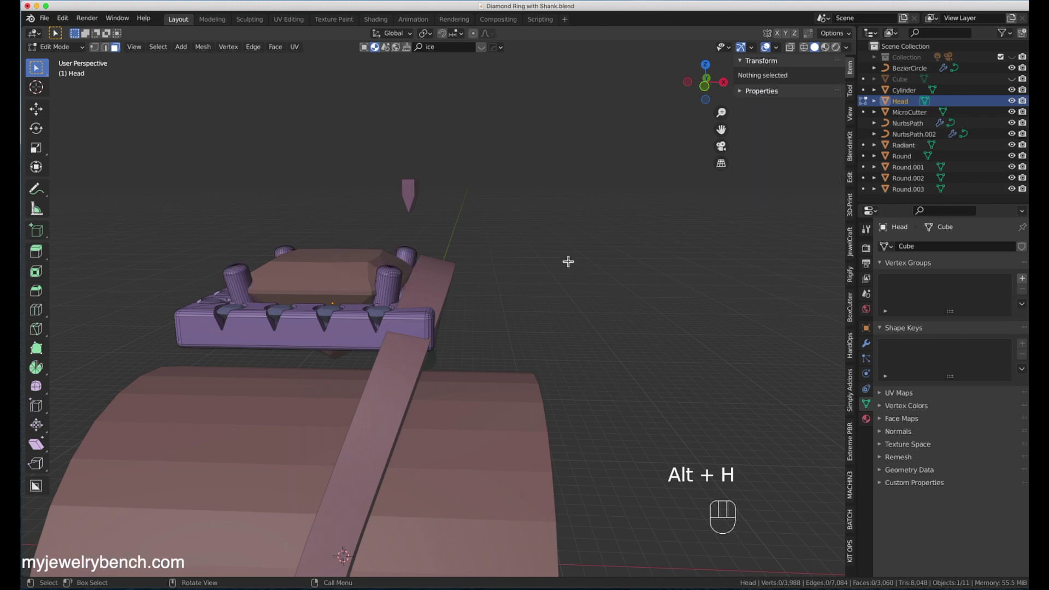
pyautogui.press('Tab')
pyautogui.hotkey('alt', 'h')
# Try converting the Bezier band to a mesh and cutting off its top with the cube by Boolean difference.
pyautogui.press('KP_1')
pyautogui.scroll(4, 475, 309)
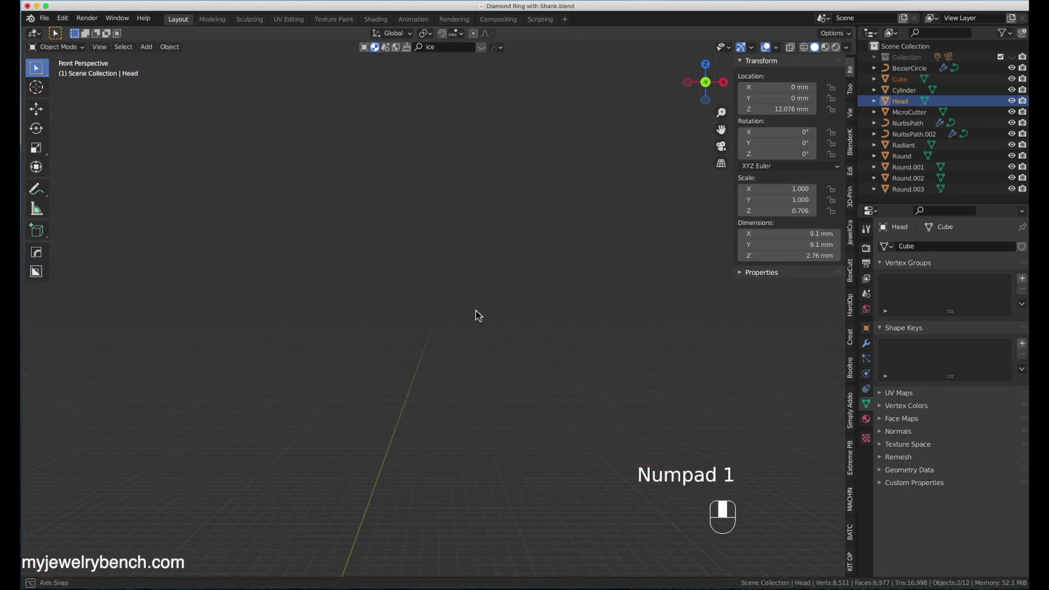
pyautogui.middleClick(475, 310)
pyautogui.scroll(-2, 475, 310)
pyautogui.press('Tab')
pyautogui.press('Tab')
pyautogui.click(463, 388)
pyautogui.rightClick(458, 400)
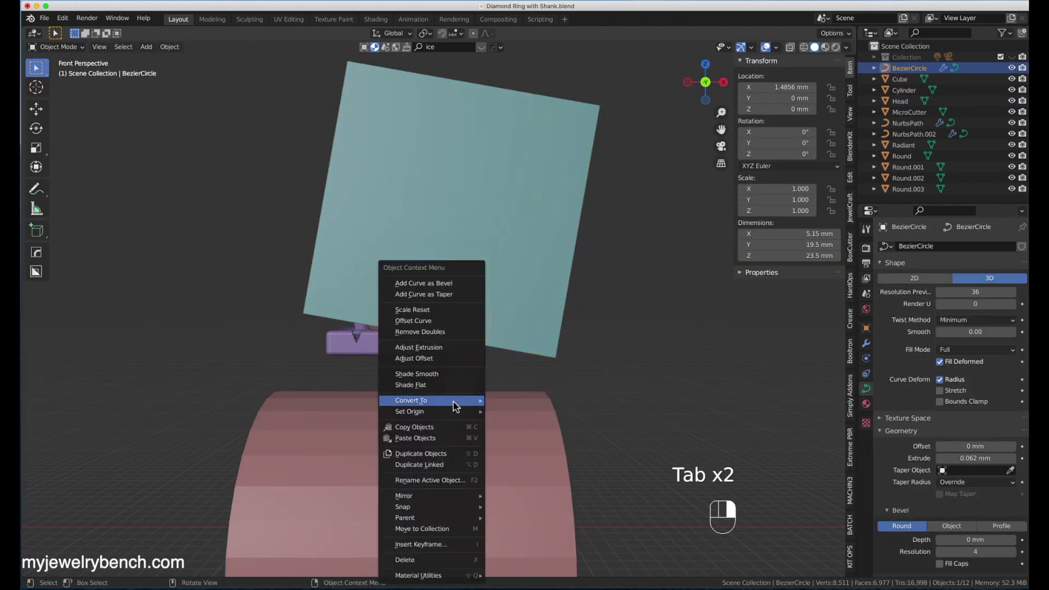
pyautogui.click(508, 411)
pyautogui.click(504, 326)
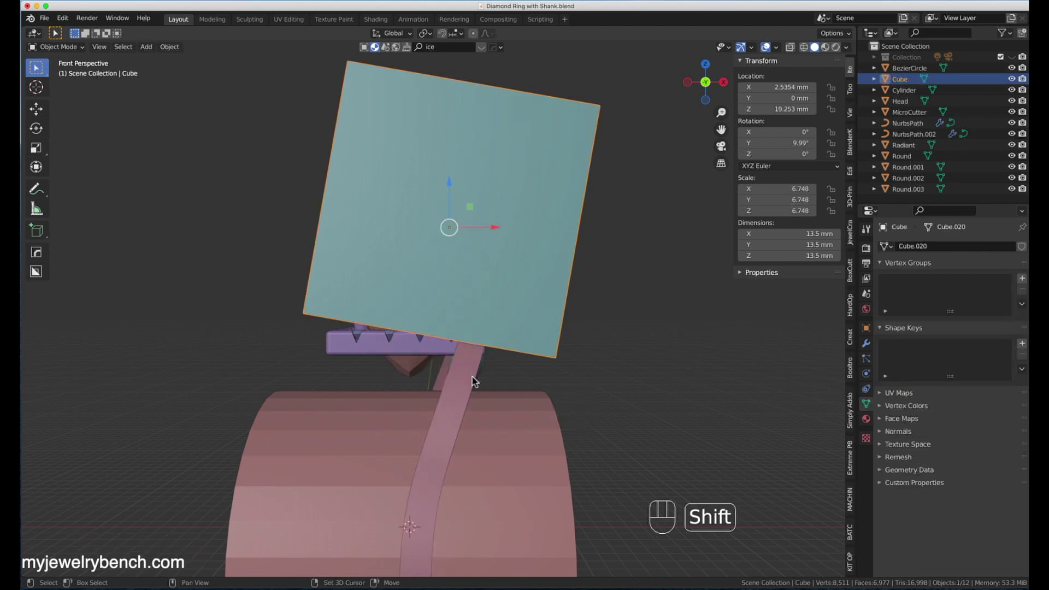
pyautogui.press('ctrl+shift+KP_Subtract')
pyautogui.moveTo(469, 380)
pyautogui.mouseDown(button='middle')
pyautogui.moveTo(428, 405)
pyautogui.moveTo(361, 400)
pyautogui.moveTo(349, 376)
pyautogui.moveTo(331, 398)
pyautogui.moveTo(470, 393)
pyautogui.mouseUp(button='middle')
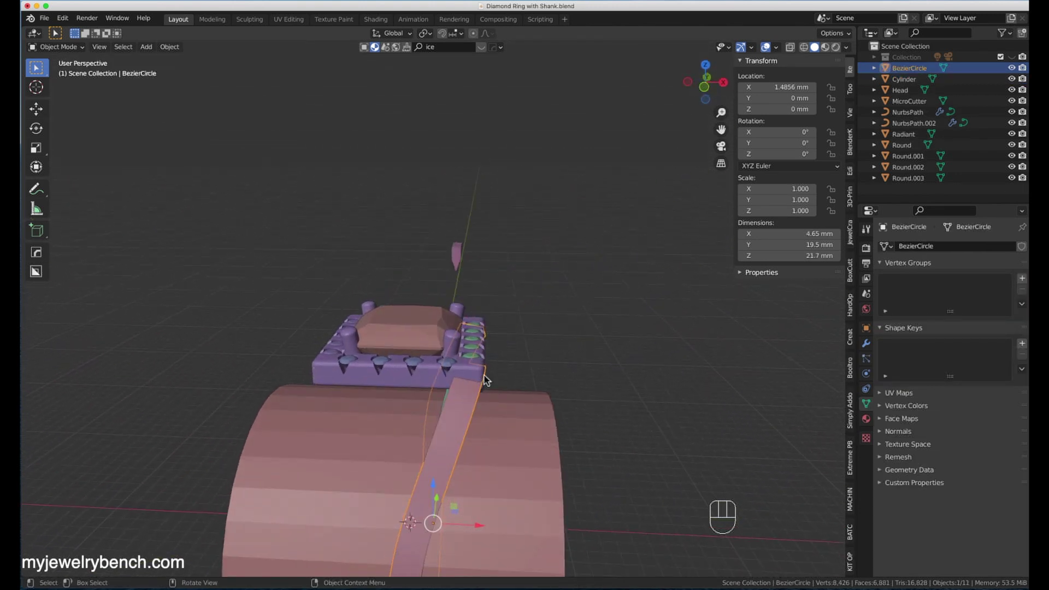
# Undo the cube cut and the band's mesh conversion.
pyautogui.press('super+z')
pyautogui.press('super+z')
pyautogui.press('super+z')
pyautogui.press('super+z')
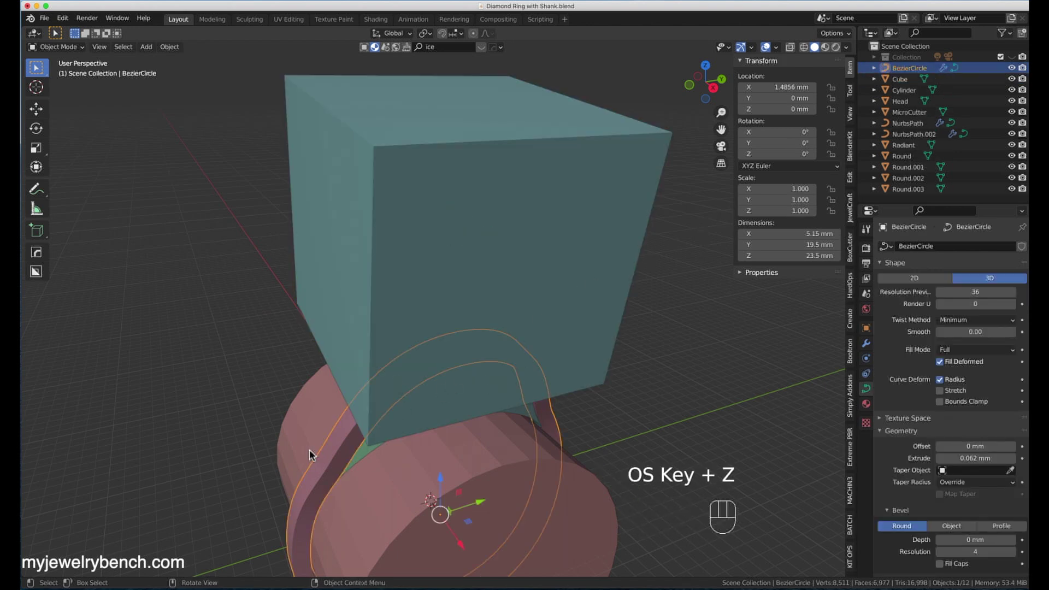
# With the cube hidden, nudge the Bezier band's top control point about 0.15 mm inward along X, and unhide the cube.
pyautogui.click(412, 254)
pyautogui.press('h')
pyautogui.click(438, 362)
pyautogui.press('Tab')
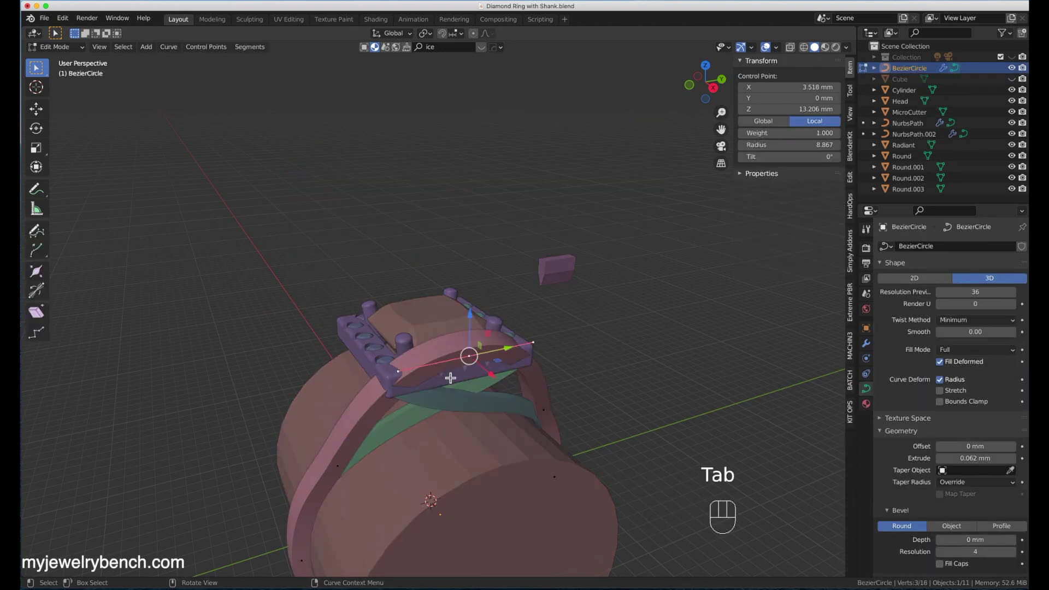
pyautogui.moveTo(496, 378); pyautogui.dragTo(492, 375)
pyautogui.moveTo(427, 389)
pyautogui.mouseDown(button='middle')
pyautogui.moveTo(496, 375)
pyautogui.moveTo(431, 376)
pyautogui.mouseUp(button='middle')
pyautogui.click(1010, 79)
pyautogui.press('KP_1')
pyautogui.press('Tab')
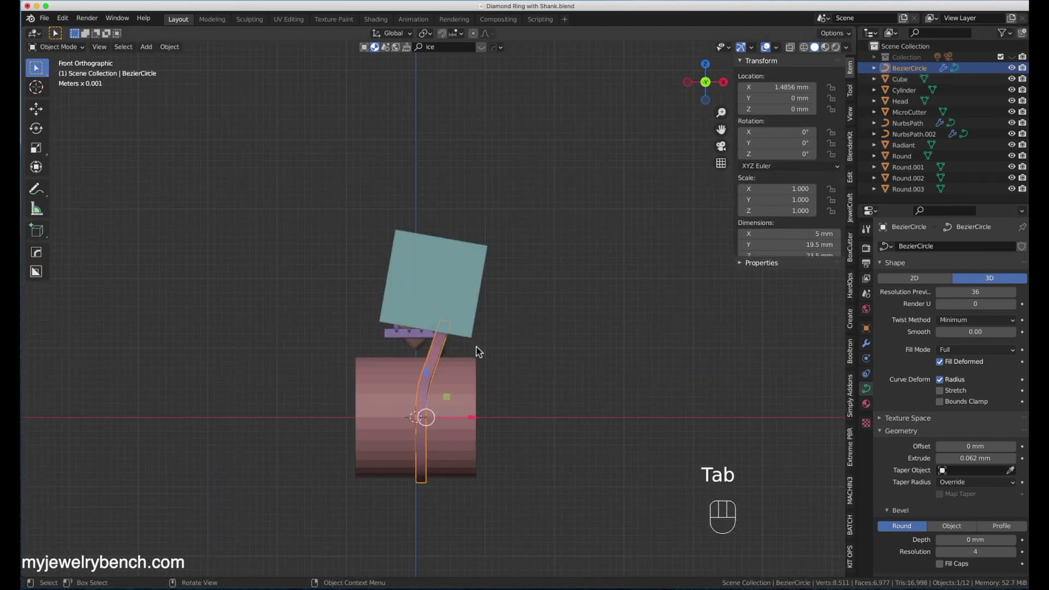
# Lower the cube by about 0.14 mm in Z over the band's top.
pyautogui.scroll(8, 478, 351)
pyautogui.click(393, 178)
pyautogui.click(393, 180)
pyautogui.moveTo(294, 56); pyautogui.dragTo(298, 63)
pyautogui.moveTo(617, 237); pyautogui.dragTo(509, 270, button='middle')
pyautogui.scroll(-7, 509, 270)
pyautogui.press('KP_3')
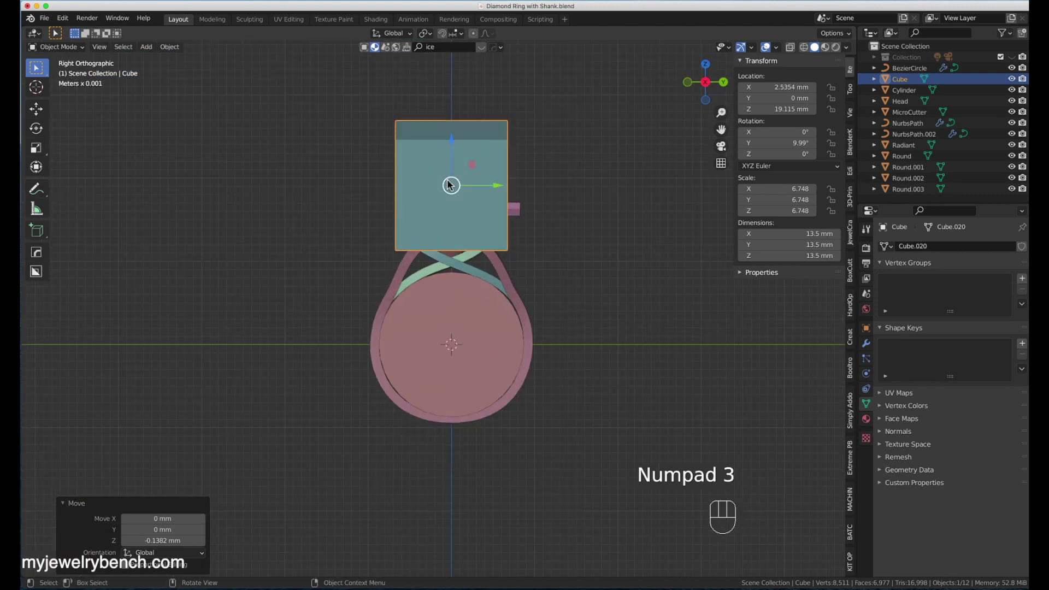
pyautogui.scroll(3, 452, 184)
pyautogui.moveTo(436, 252)
pyautogui.mouseDown(button='middle')
pyautogui.moveTo(491, 260)
pyautogui.moveTo(442, 263)
pyautogui.mouseUp(button='middle')
pyautogui.scroll(-5, 453, 240)
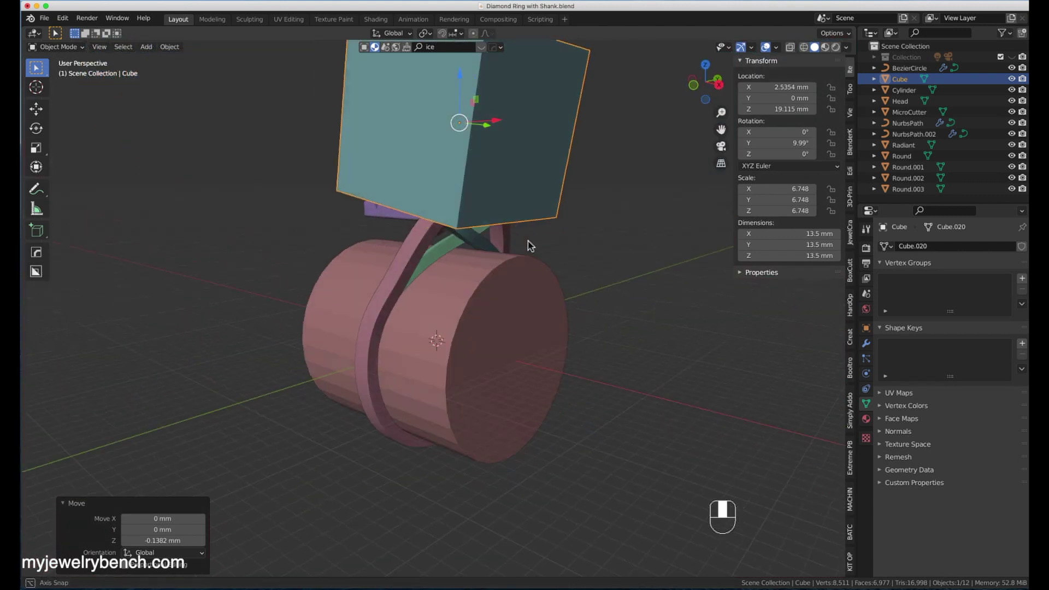
# Convert the Bezier band to a mesh and subtract the cube from its top with a Boolean difference.
pyautogui.click(429, 250)
pyautogui.rightClick(429, 251)
pyautogui.moveTo(448, 243)
pyautogui.click(480, 256)
pyautogui.click(426, 256)
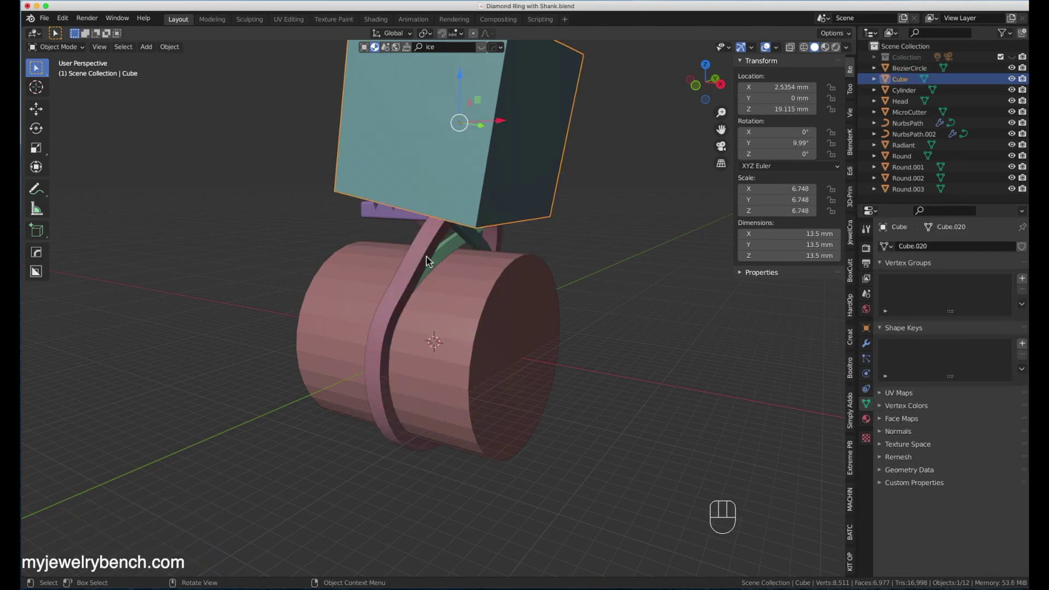
pyautogui.press('ctrl+shift+KP_Subtract')
pyautogui.moveTo(425, 257); pyautogui.dragTo(563, 268, button='middle')
pyautogui.scroll(5, 507, 216)
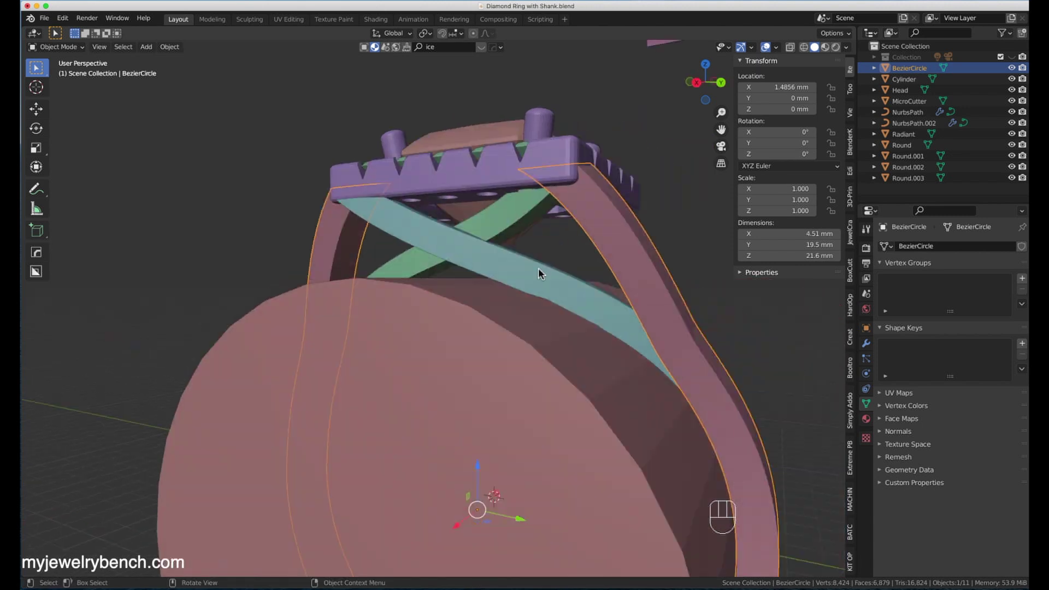
# Convert both crossing NURBS strips under the head to meshes.
pyautogui.click(513, 270)
pyautogui.rightClick(512, 270)
pyautogui.moveTo(512, 270)
pyautogui.click(548, 282)
pyautogui.click(520, 218)
pyautogui.rightClick(519, 217)
pyautogui.moveTo(520, 217)
pyautogui.click(546, 229)
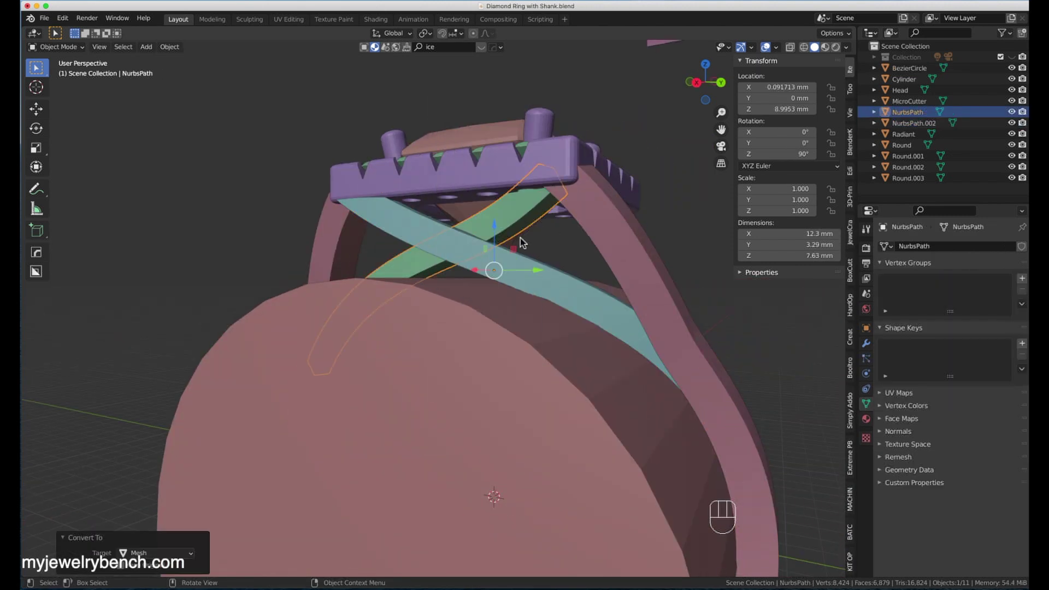
# Unite the crossing strips and the band into one shank mesh with a Boolean union.
pyautogui.keyDown('shift'); pyautogui.click(607, 207); pyautogui.keyUp('shift')
pyautogui.press('ctrl+shift+KP_Add')
pyautogui.scroll(-6, 571, 287)
# Try duplicating the united shank in place and rotating the copy 180° around Z.
pyautogui.moveTo(571, 287); pyautogui.dragTo(473, 319, button='middle')
pyautogui.press('KP_1')
pyautogui.hotkey('shift', 'd')
pyautogui.press('Escape')
pyautogui.write('r')
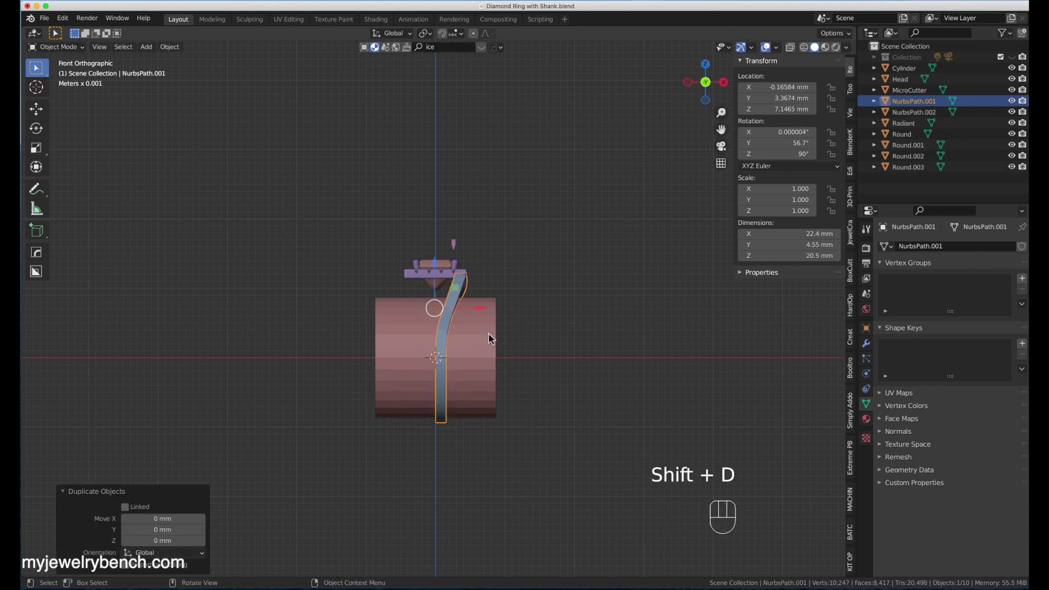
pyautogui.write('z180')
pyautogui.press('Return')
pyautogui.scroll(2, 467, 309)
pyautogui.moveTo(467, 309); pyautogui.dragTo(468, 311)
pyautogui.moveTo(409, 305); pyautogui.dragTo(481, 350, button='middle')
pyautogui.press('super+z')
pyautogui.press('super+z')
pyautogui.press('super+z')
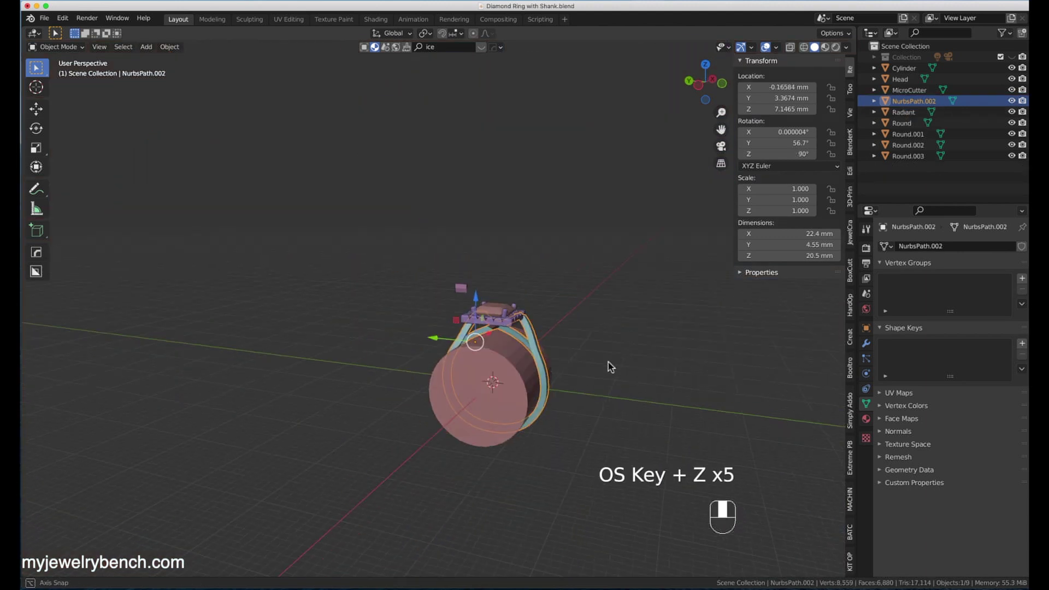
# Set the united shank's origin to the 3D cursor at the world centre.
pyautogui.moveTo(609, 365); pyautogui.dragTo(498, 365, button='middle')
pyautogui.scroll(10, 473, 395)
pyautogui.scroll(-6, 483, 283)
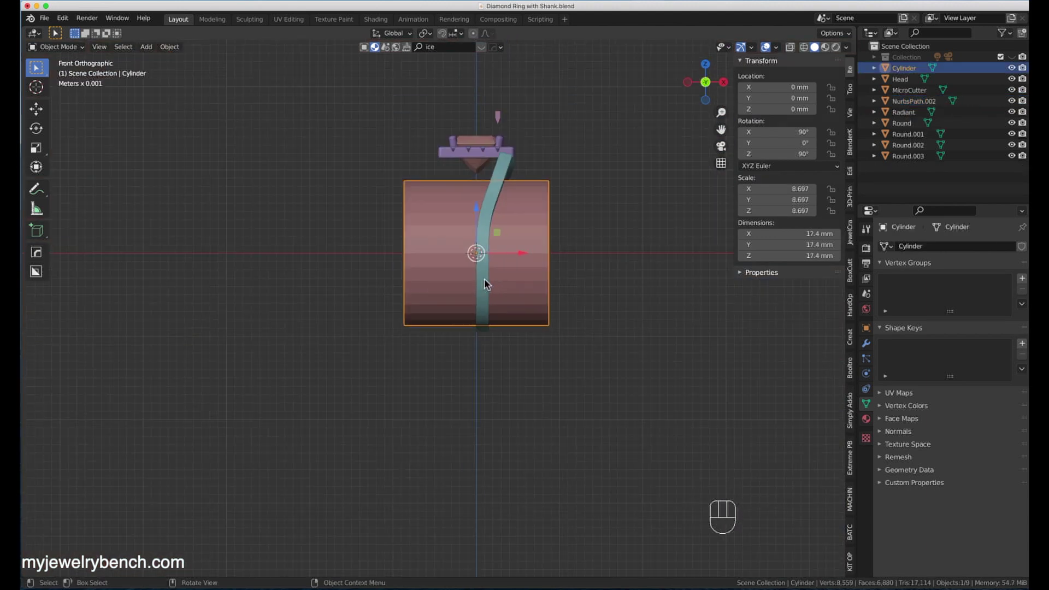
pyautogui.rightClick(501, 166)
pyautogui.moveTo(490, 163)
pyautogui.click(546, 185)
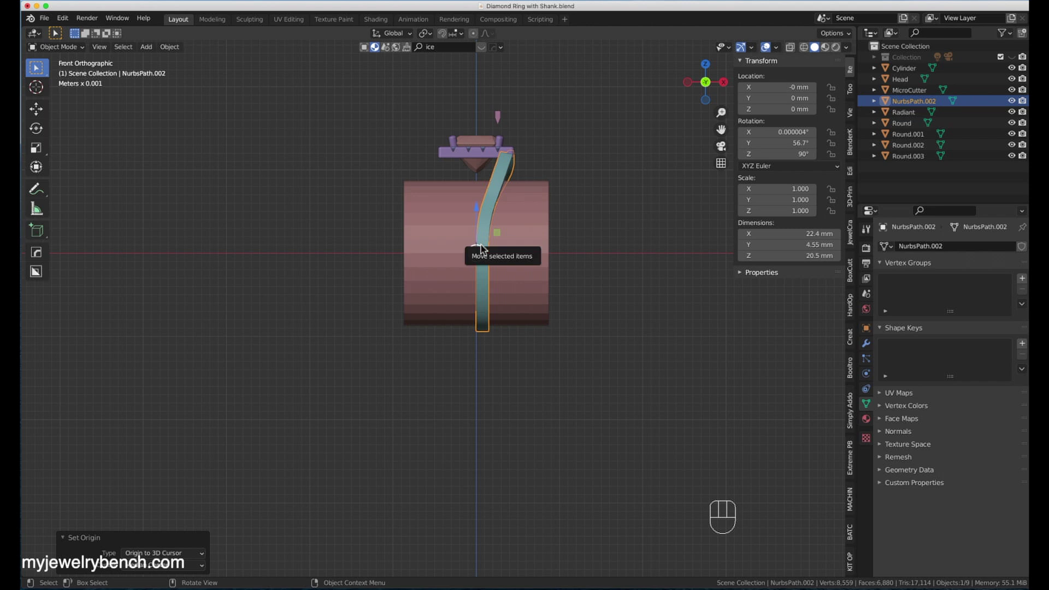
pyautogui.scroll(10, 480, 249)
pyautogui.scroll(-5, 471, 285)
# Duplicate the shank half in place and rotate the copy 180° around Z about its recentred origin.
pyautogui.click(522, 252)
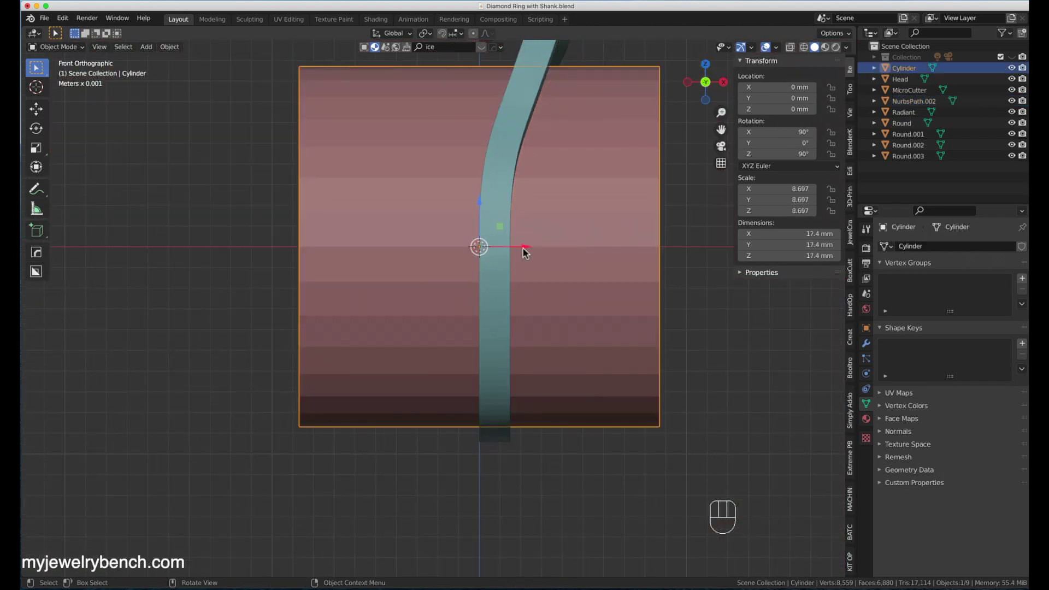
pyautogui.moveTo(522, 247); pyautogui.dragTo(521, 249)
pyautogui.click(513, 262)
pyautogui.click(504, 264)
pyautogui.rightClick(504, 264)
pyautogui.moveTo(504, 265)
pyautogui.click(569, 288)
pyautogui.hotkey('shift', 'd')
pyautogui.rightClick(488, 252)
pyautogui.write('rz180')
pyautogui.press('Return')
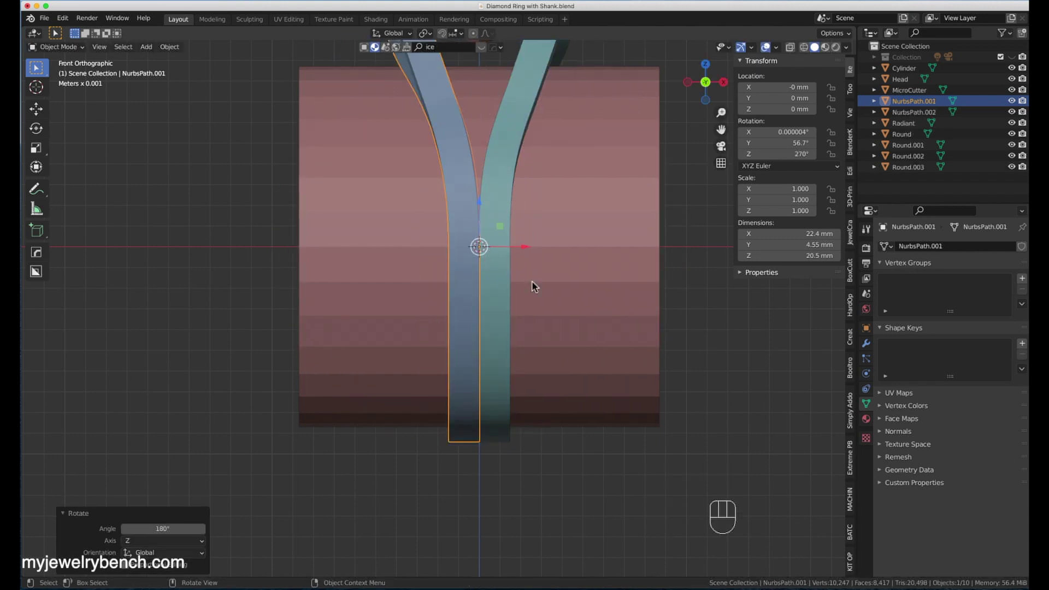
pyautogui.scroll(-2, 532, 281)
# Combine the two mirrored shank halves into one mesh object.
pyautogui.click(575, 264)
pyautogui.moveTo(495, 149); pyautogui.dragTo(510, 172, button='middle')
pyautogui.scroll(-8, 510, 172)
pyautogui.scroll(8, 589, 283)
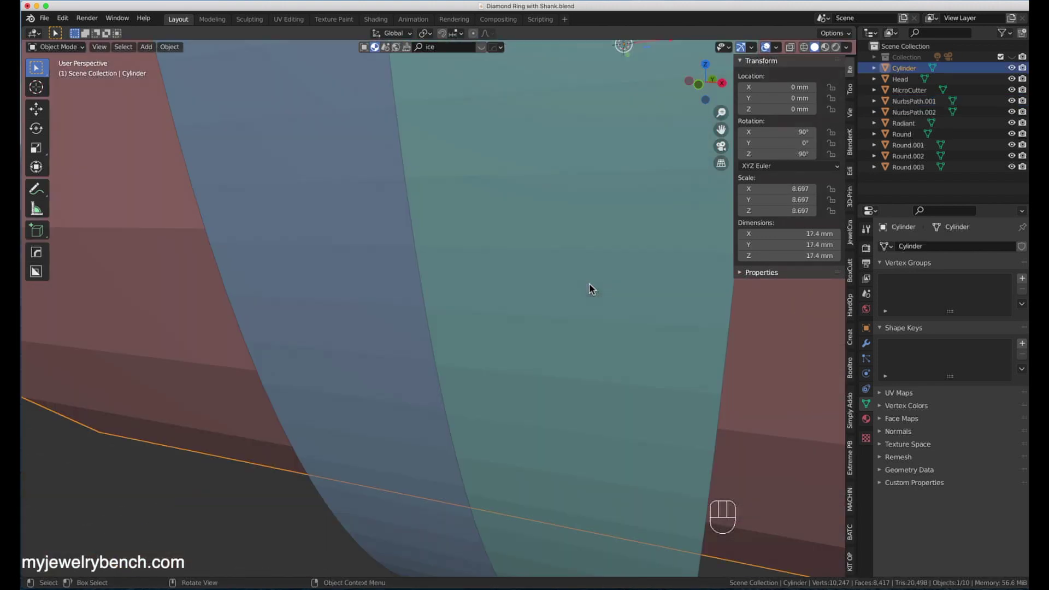
pyautogui.scroll(-4, 589, 283)
pyautogui.keyDown('shift'); pyautogui.click(641, 264); pyautogui.keyUp('shift')
pyautogui.hotkey('ctrl', 'j')
# Examine the combined shank from several angles, including the joints with the head and the seam between its halves.
pyautogui.moveTo(606, 264); pyautogui.dragTo(468, 227, button='middle')
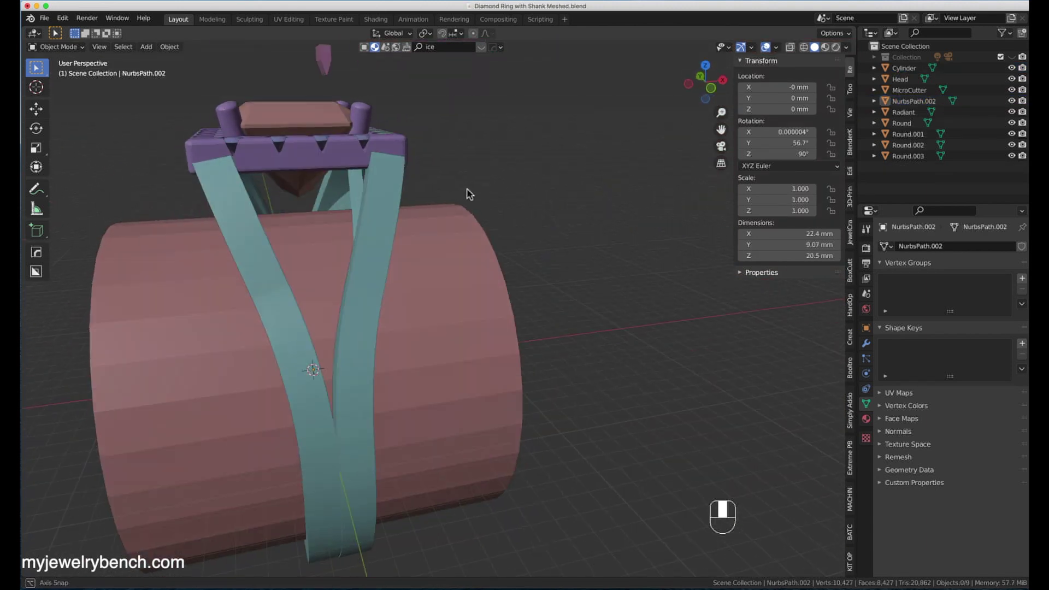
pyautogui.scroll(3, 487, 218)
pyautogui.moveTo(488, 217); pyautogui.dragTo(621, 203, button='middle')
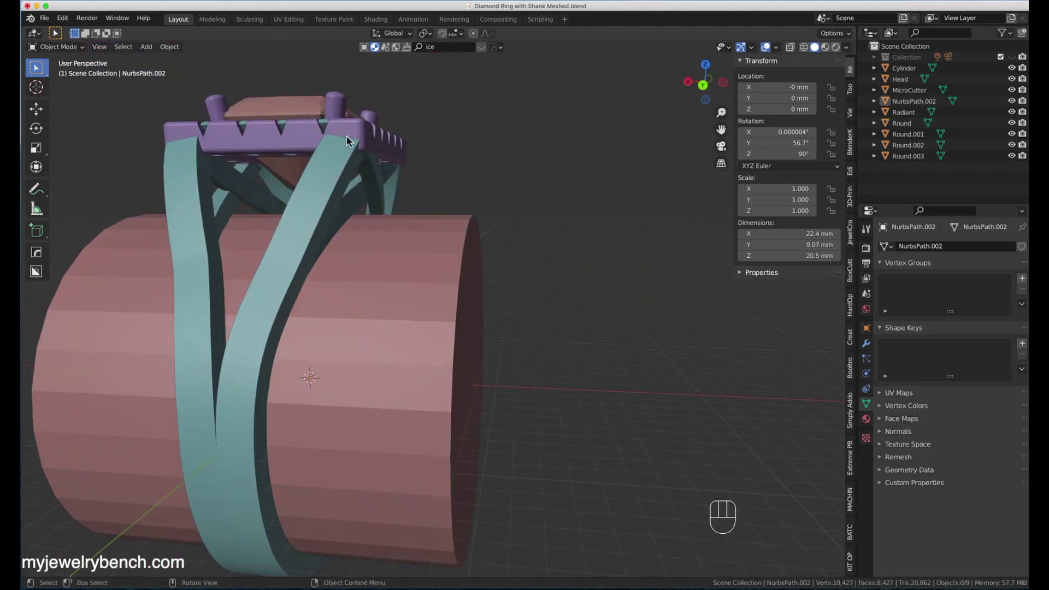
pyautogui.moveTo(367, 159); pyautogui.dragTo(440, 217, button='middle')
pyautogui.scroll(-2, 398, 227)
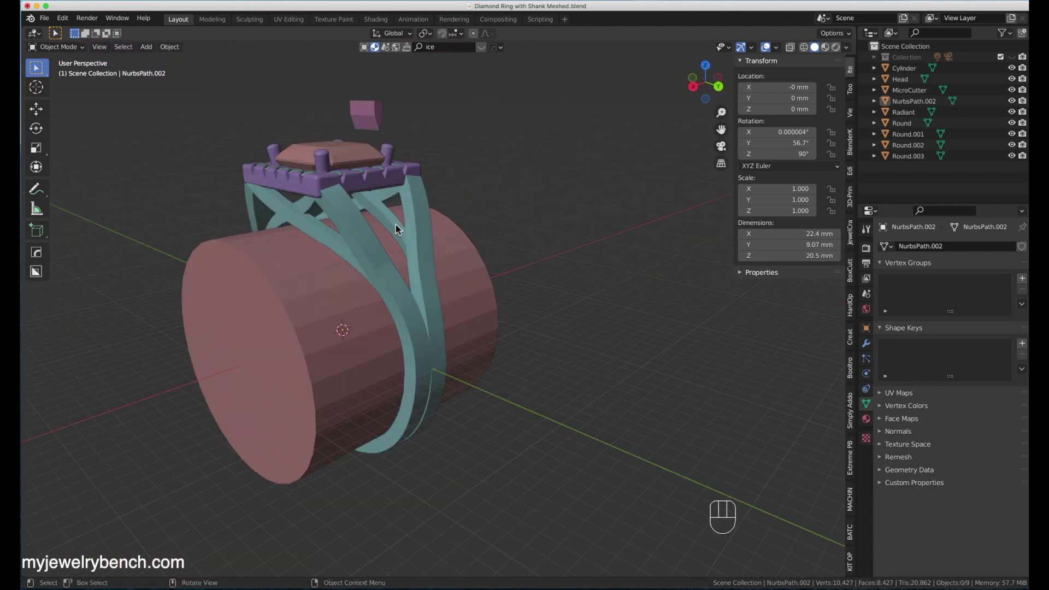
pyautogui.scroll(6, 344, 252)
pyautogui.moveTo(307, 253); pyautogui.dragTo(552, 459, button='middle')
pyautogui.scroll(-5, 384, 227)
# In the shank's mesh, select all vertices along the centre seam below the split, using X-ray from the front view.
pyautogui.press('Tab')
pyautogui.press('a')
pyautogui.scroll(4, 525, 344)
pyautogui.scroll(-7, 552, 367)
pyautogui.scroll(8, 552, 458)
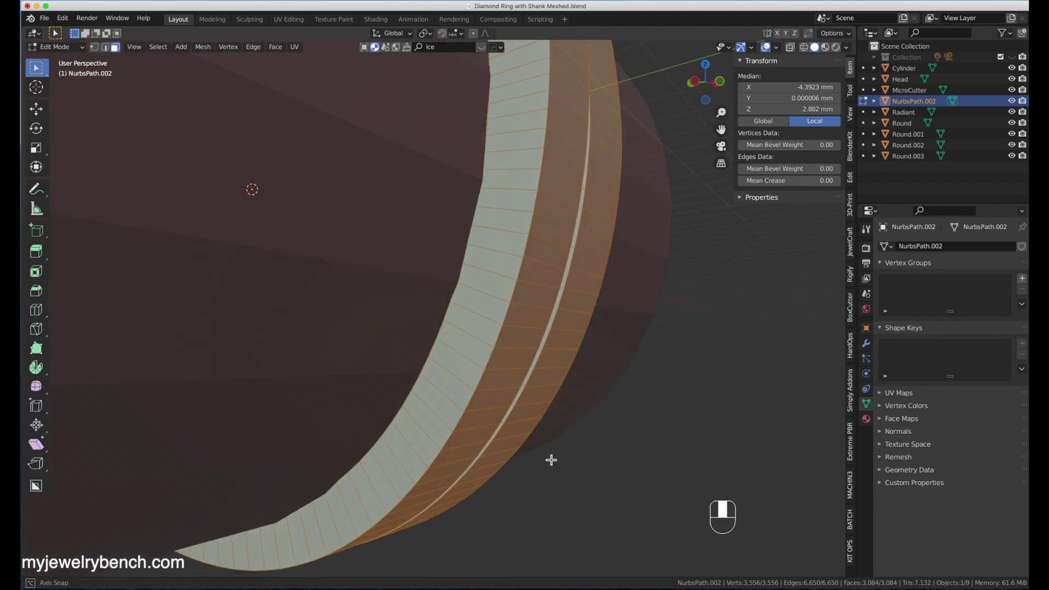
pyautogui.press('1')
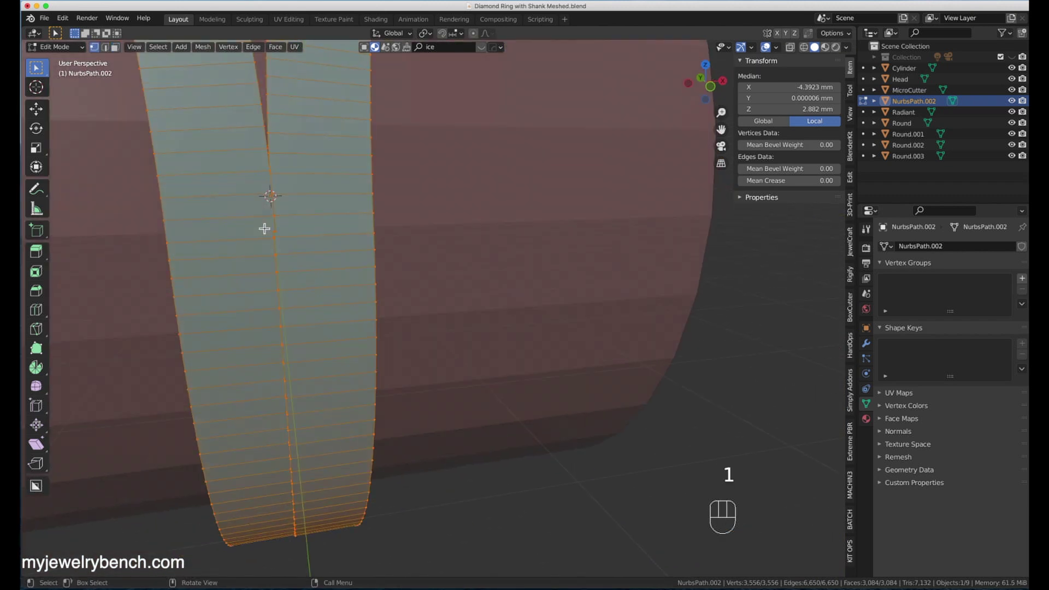
pyautogui.moveTo(304, 364); pyautogui.dragTo(307, 367)
pyautogui.moveTo(312, 337); pyautogui.dragTo(307, 364, button='middle')
pyautogui.scroll(-5, 290, 360)
pyautogui.scroll(5, 290, 361)
pyautogui.press('KP_1')
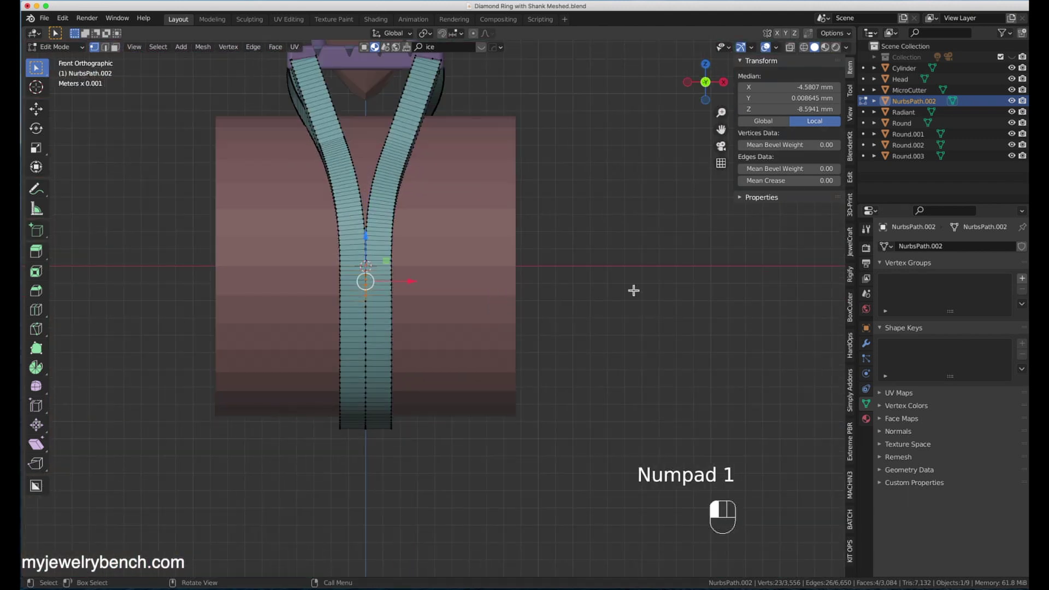
pyautogui.click(790, 47)
pyautogui.moveTo(376, 360); pyautogui.dragTo(370, 448)
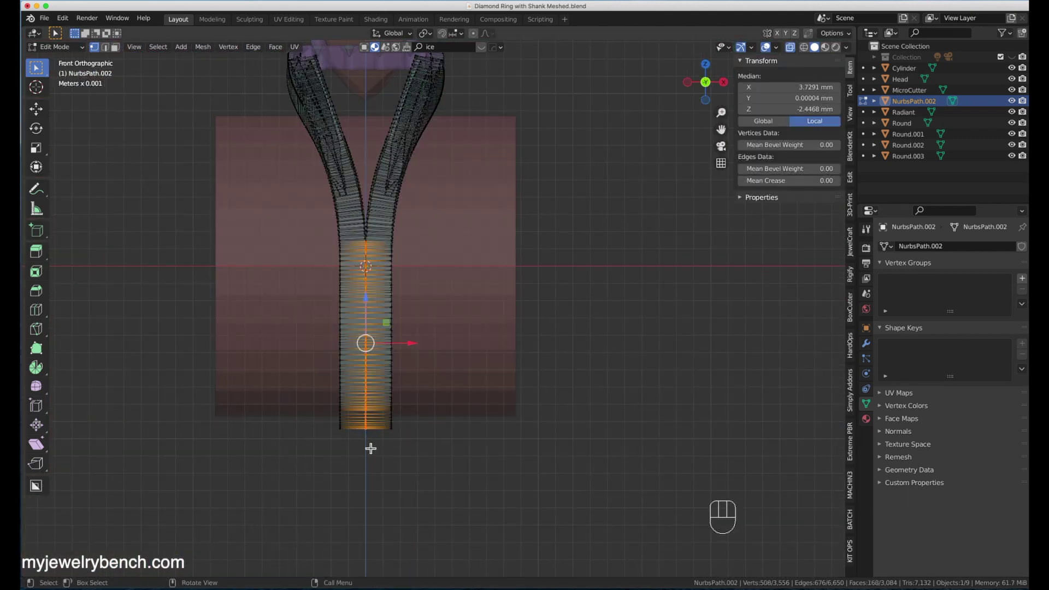
# Merge the selected seam vertices by distance at 0.13 mm and return to Object Mode.
pyautogui.click(225, 48)
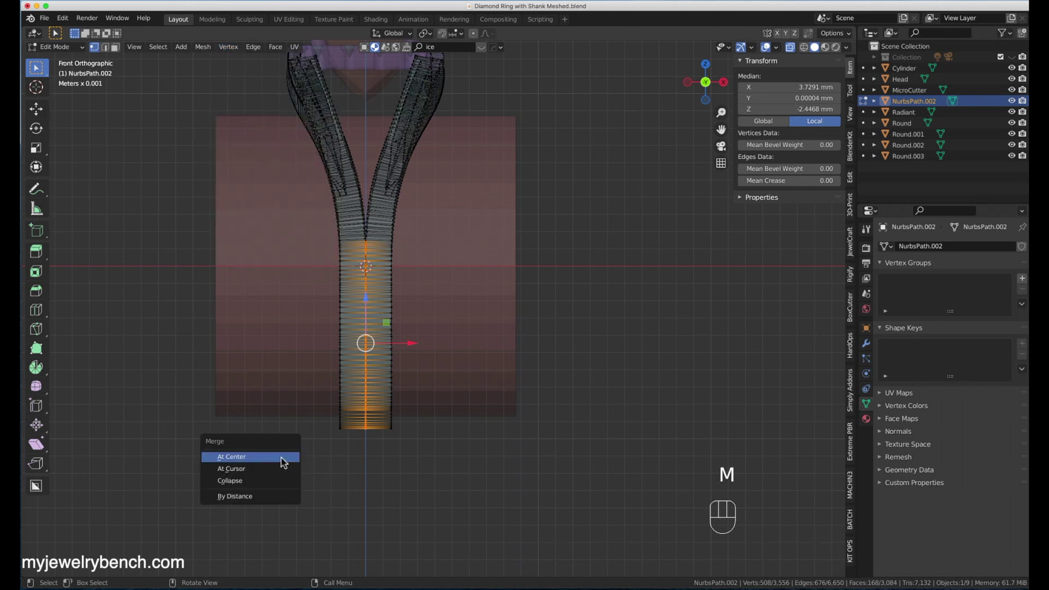
pyautogui.click(242, 497)
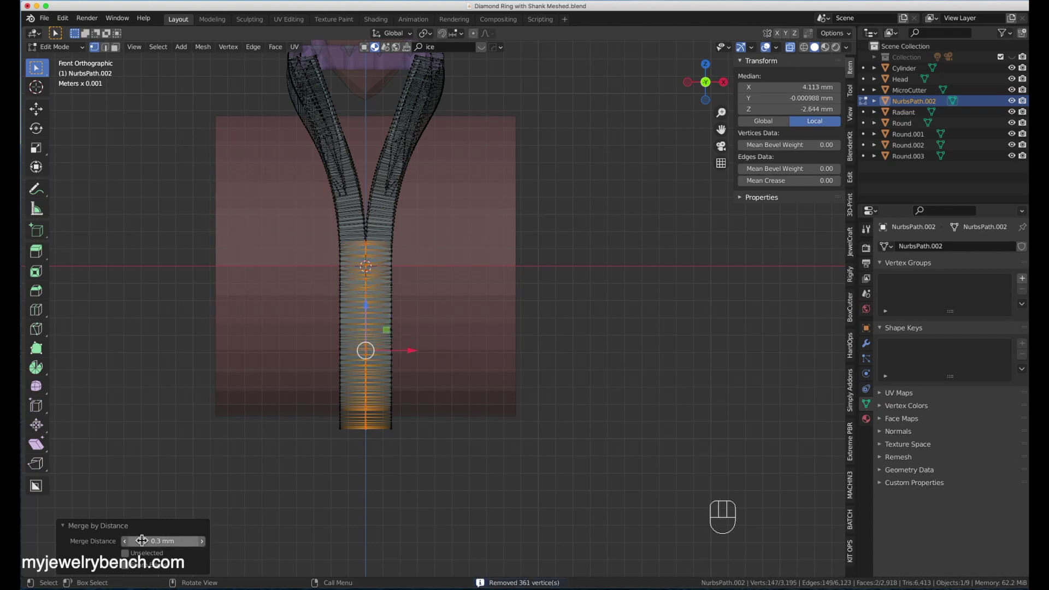
pyautogui.moveTo(437, 492); pyautogui.dragTo(664, 444, button='middle')
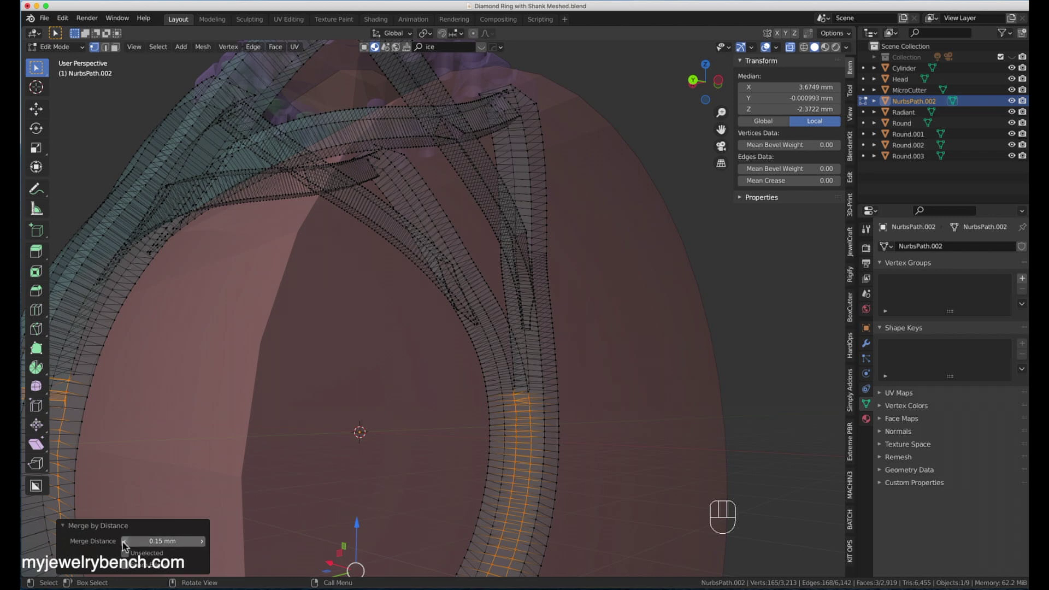
pyautogui.moveTo(126, 546); pyautogui.dragTo(344, 488, button='middle')
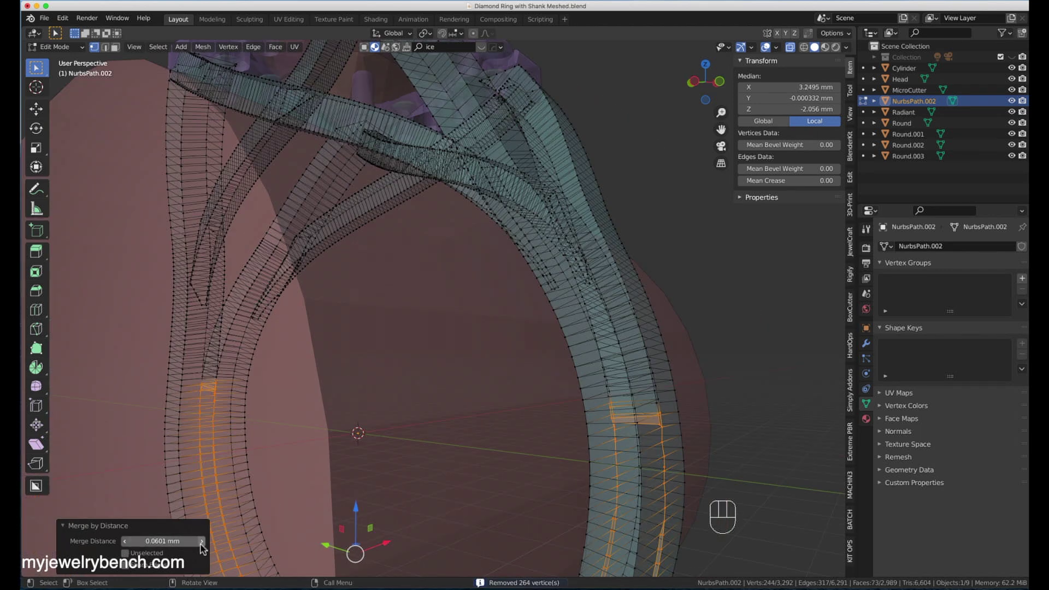
pyautogui.scroll(-5, 258, 473)
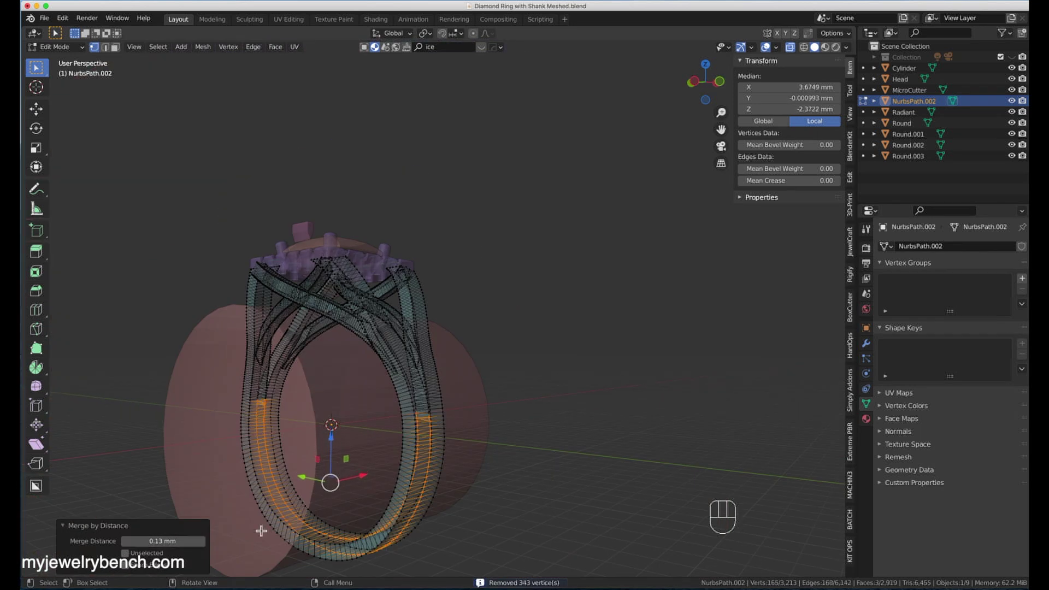
pyautogui.press('Tab')
pyautogui.moveTo(567, 477); pyautogui.dragTo(693, 334, button='middle')
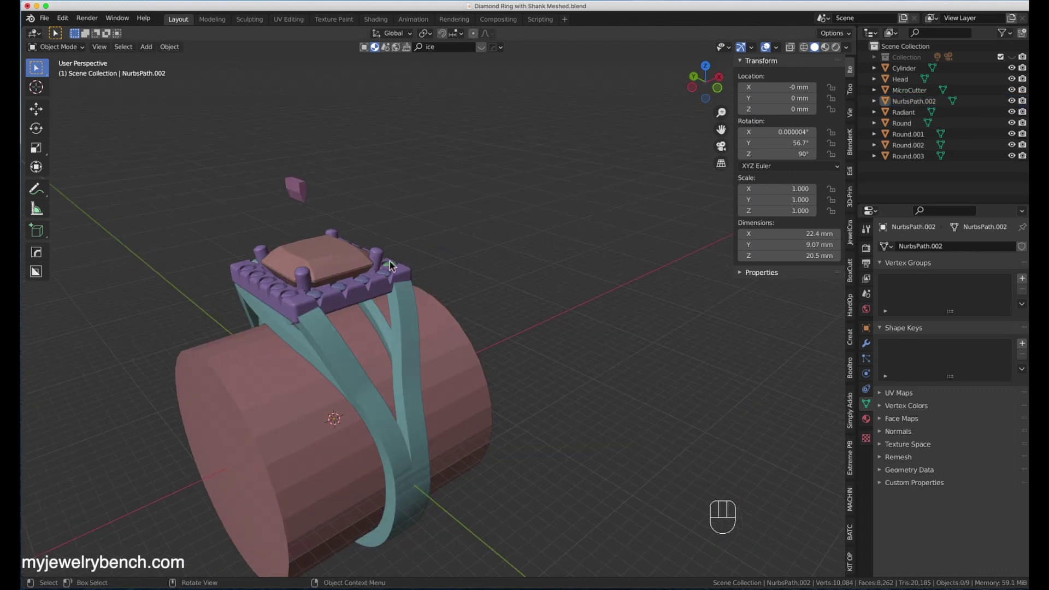
# Duplicate the centre edge line along the outer face of one split shank strip and separate it into its own object.
pyautogui.moveTo(391, 266); pyautogui.dragTo(443, 303, button='middle')
pyautogui.click(441, 298)
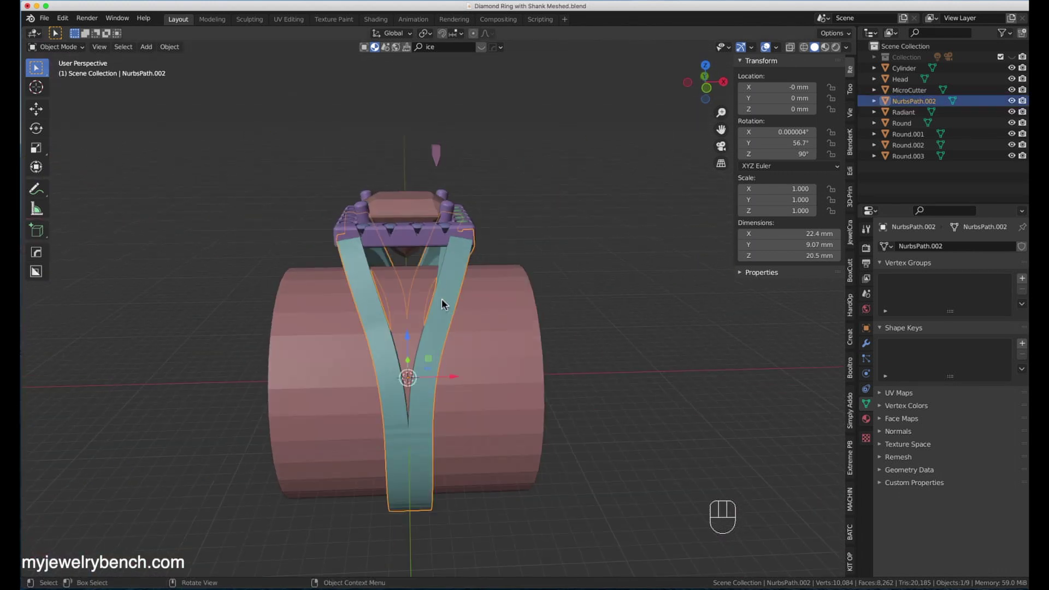
pyautogui.press('Tab')
pyautogui.scroll(3, 419, 375)
pyautogui.scroll(-2, 419, 374)
pyautogui.moveTo(418, 374); pyautogui.dragTo(466, 370, button='middle')
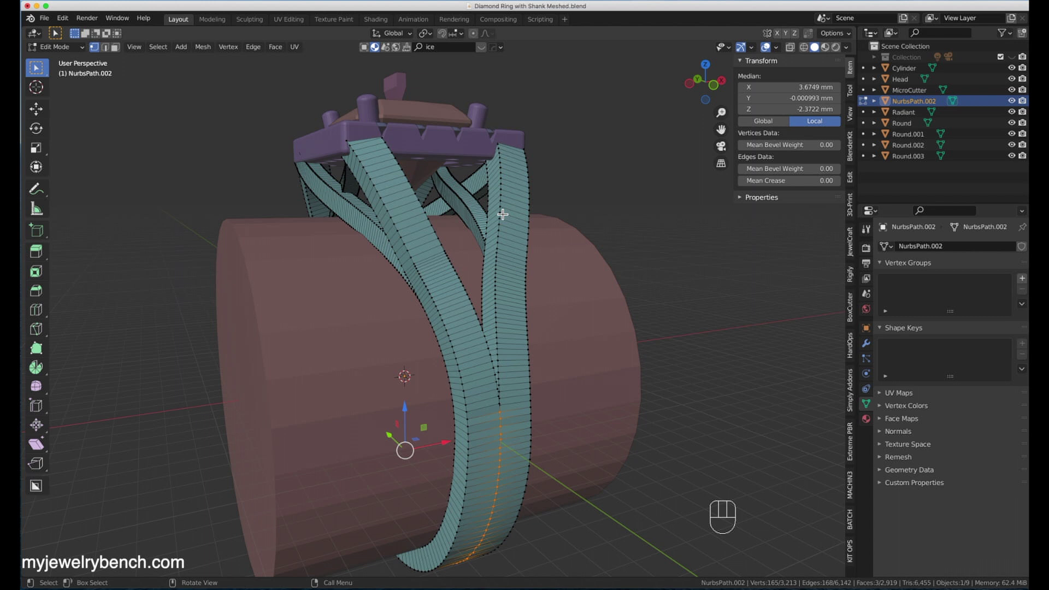
pyautogui.press('2')
pyautogui.hotkey('shift', 'd')
pyautogui.rightClick(552, 236)
pyautogui.press('p')
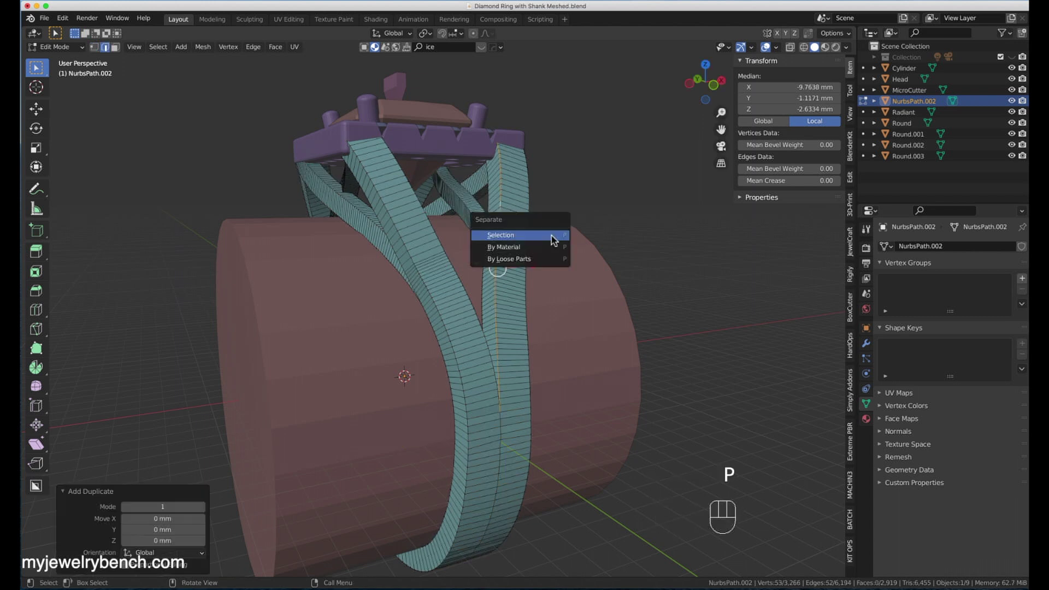
pyautogui.click(552, 235)
pyautogui.press('Tab')
# Move the separated edge line, keeping it as a standalone object beside the shank strip.
pyautogui.click(513, 241)
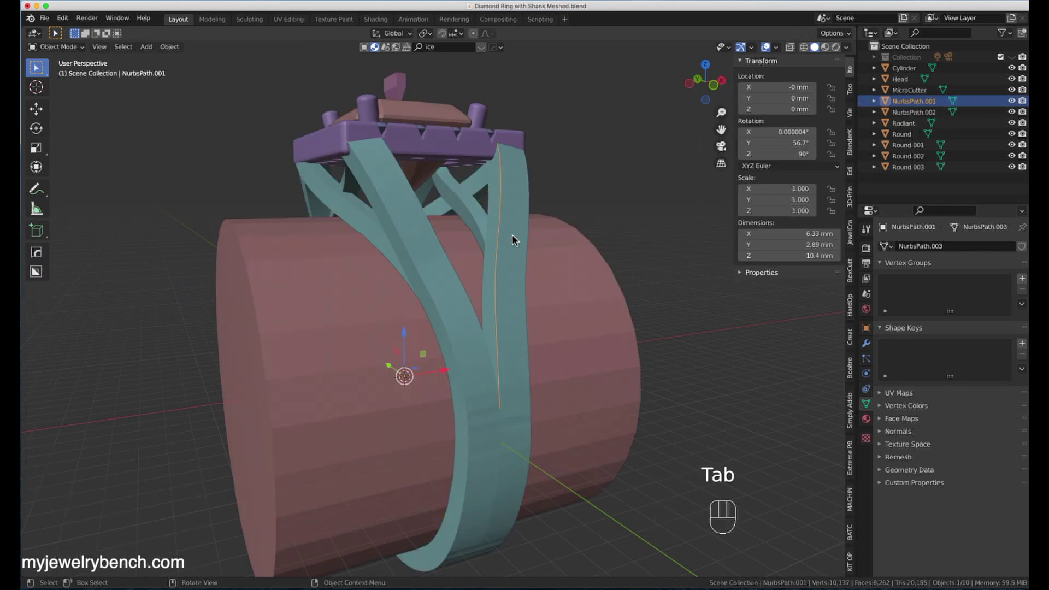
pyautogui.press('g')
pyautogui.click(541, 346)
pyautogui.moveTo(541, 346); pyautogui.dragTo(504, 340, button='middle')
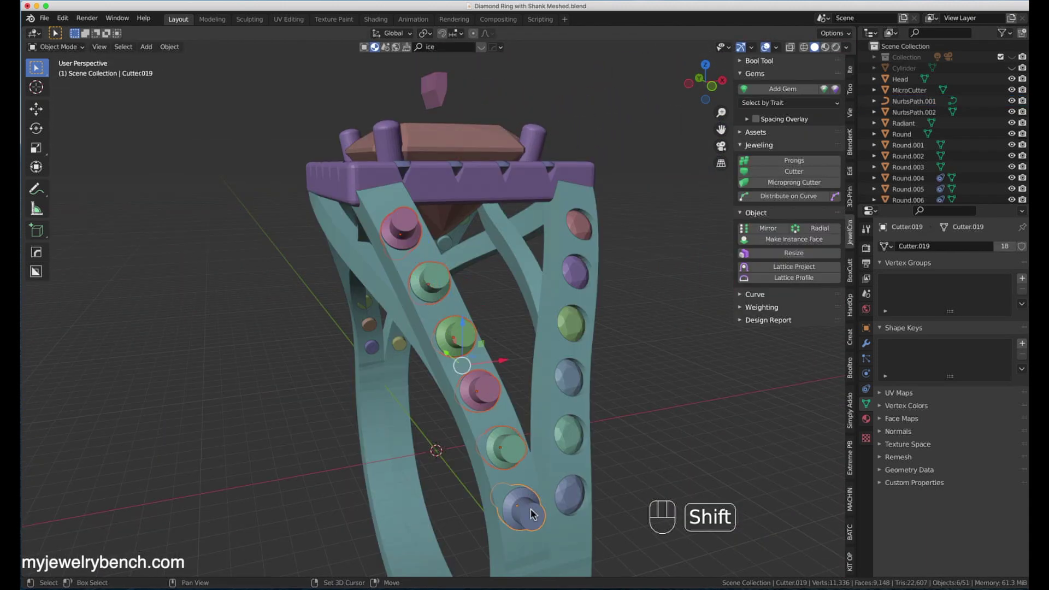
# Subtract the gem seat cutters from the shank, one row at a time, on its three still uncut split strips.
pyautogui.press('shift+ctrl+KP_Subtract')
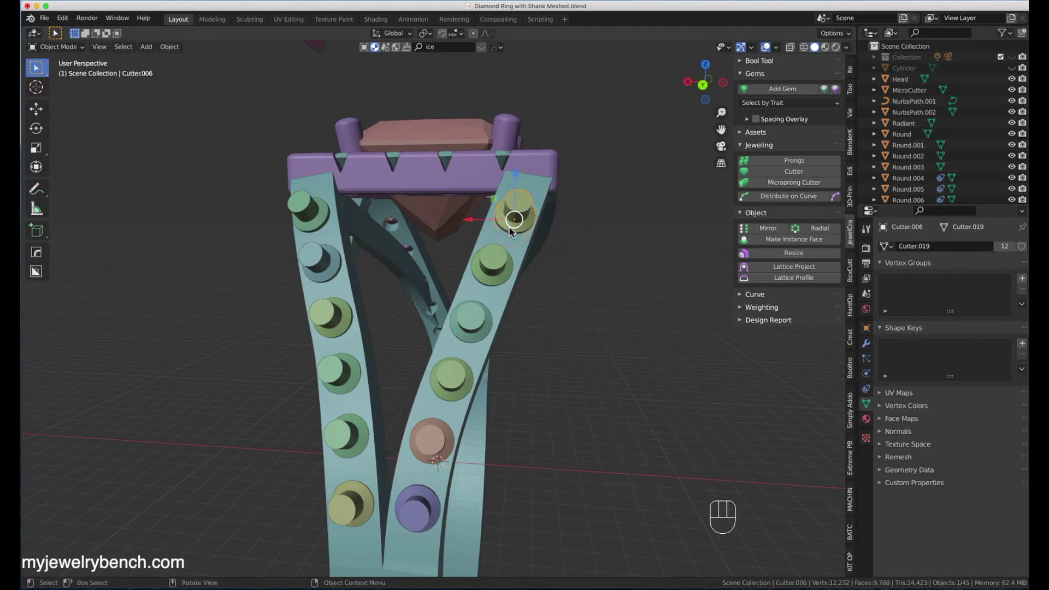
pyautogui.keyDown('shift'); pyautogui.click(436, 569); pyautogui.keyUp('shift')
pyautogui.press('shift+ctrl+KP_Subtract')
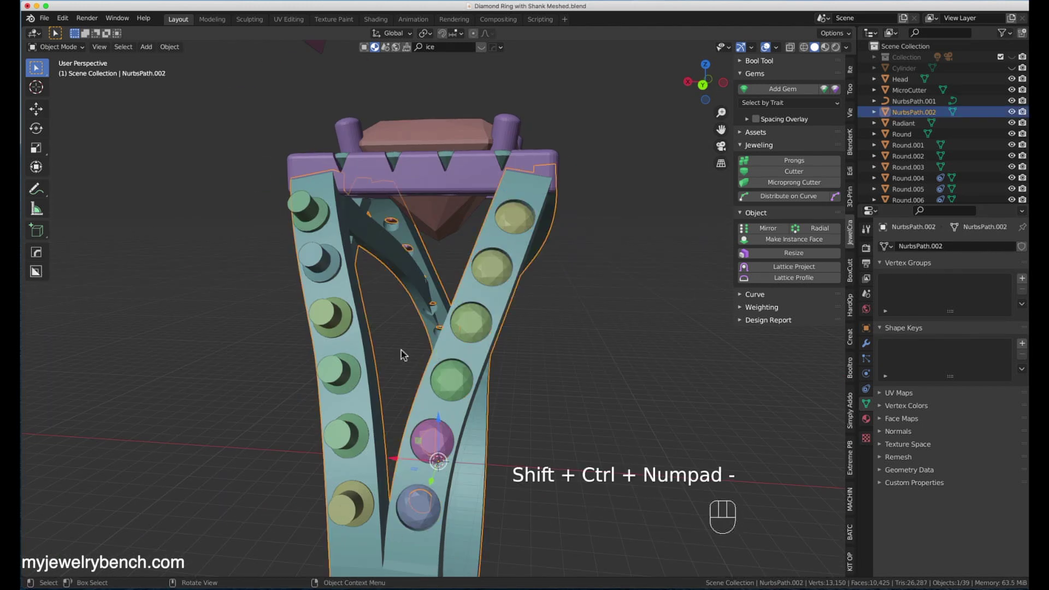
pyautogui.click(300, 208)
pyautogui.keyDown('shift'); pyautogui.click(378, 472); pyautogui.keyUp('shift')
pyautogui.press('shift+ctrl+KP_Subtract')
pyautogui.moveTo(378, 472); pyautogui.dragTo(676, 402, button='middle')
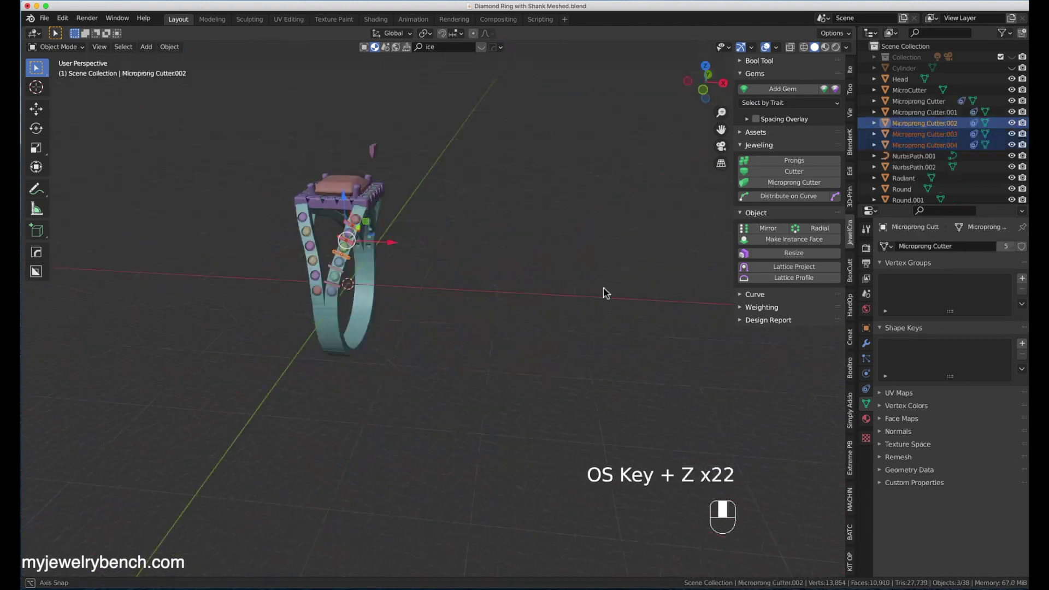
# Undo the microprong cutters added between the shank gems, back to the selected gems.
pyautogui.press('super+z')
pyautogui.press('super+z')
pyautogui.press('super+z')
pyautogui.press('super+z')
pyautogui.press('super+z')
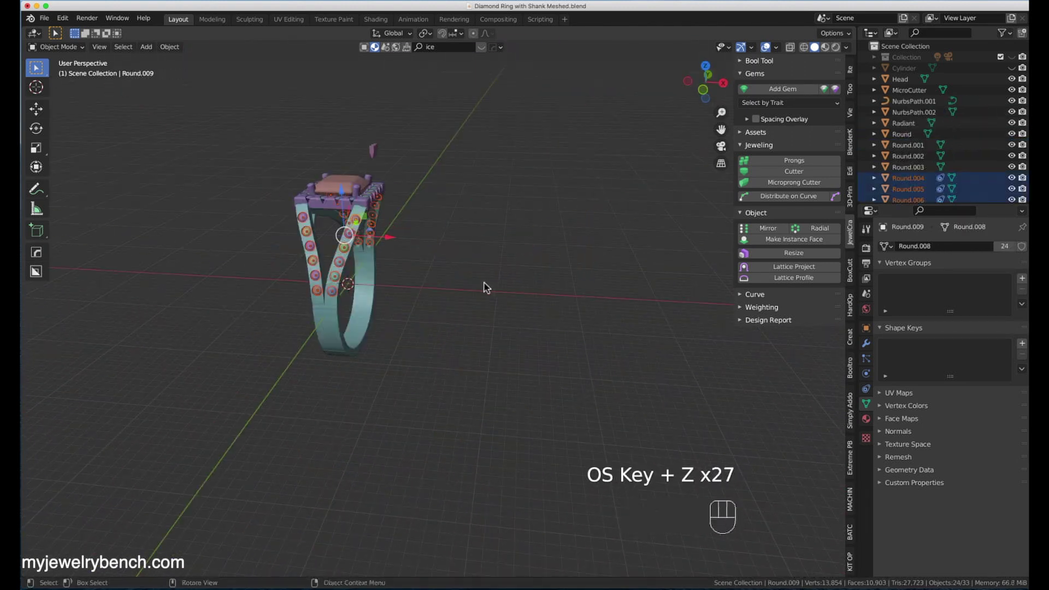
# Add Between-type microprong cutters for the selected shank gems, with 0.3 mm width, 2 mm length, 0.5 mm handle and 178° tilt.
pyautogui.scroll(5, 324, 216)
pyautogui.click(776, 182)
pyautogui.moveTo(354, 448); pyautogui.dragTo(421, 457, button='middle')
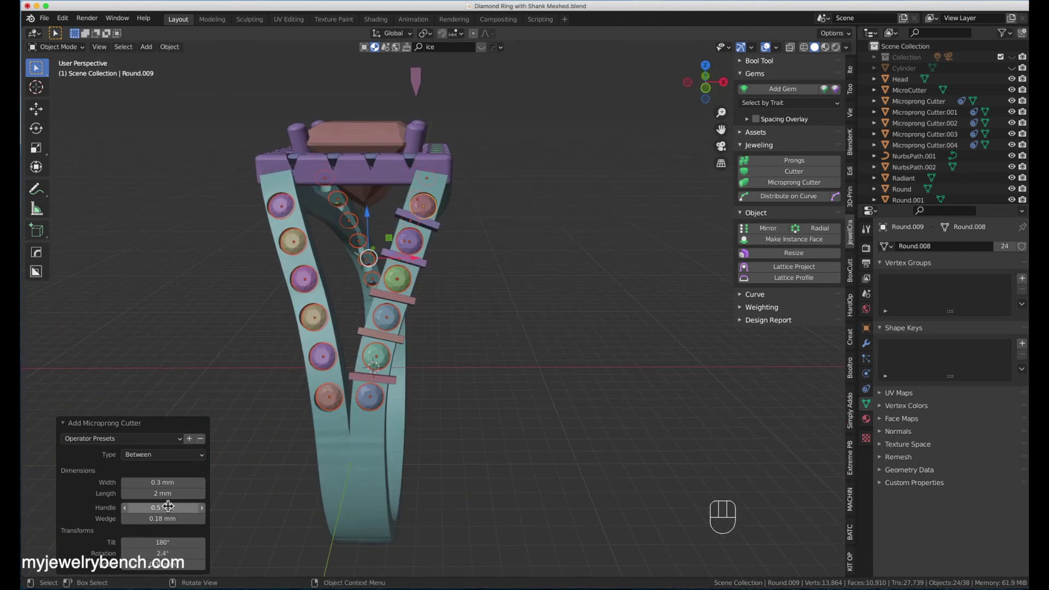
pyautogui.moveTo(390, 439); pyautogui.dragTo(201, 423, button='middle')
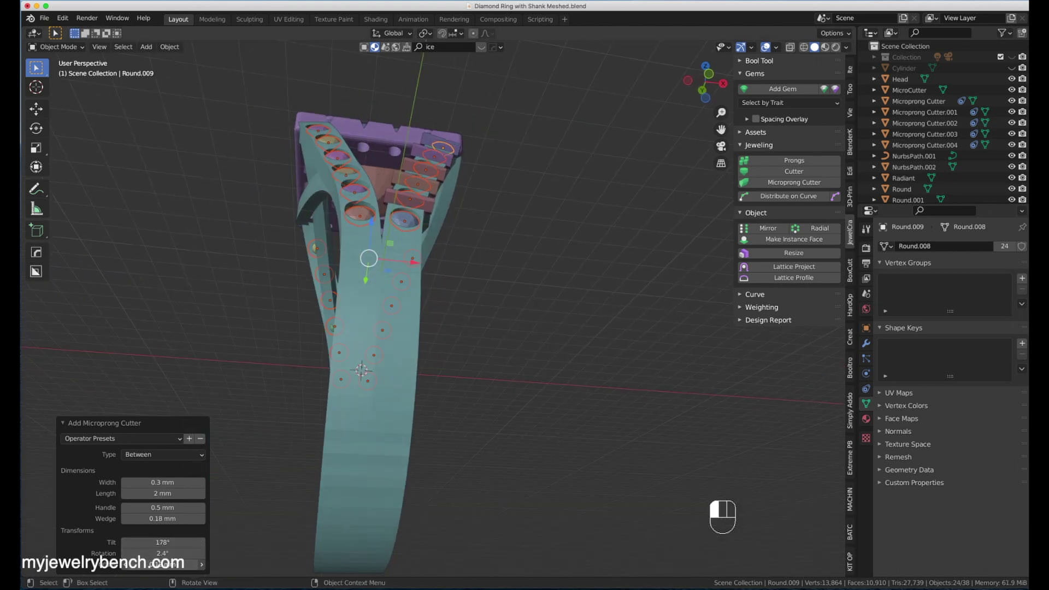
pyautogui.moveTo(464, 246); pyautogui.dragTo(427, 332, button='middle')
pyautogui.scroll(-3, 300, 387)
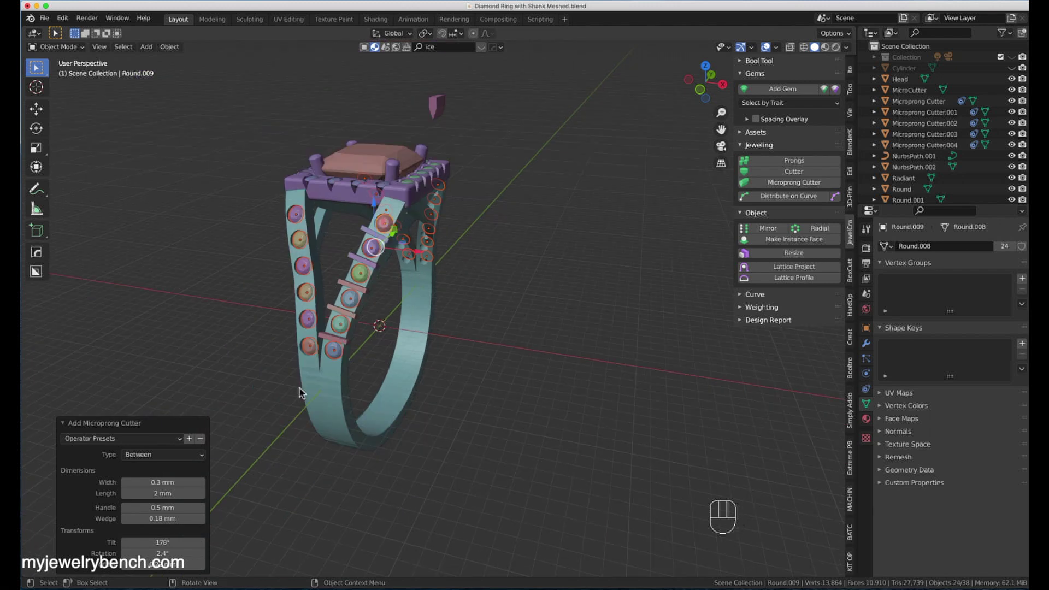
# Switch the microprong cutters to the Side type with 0.6 mm width, 2 mm length and 0.47 mm handle.
pyautogui.click(132, 479)
pyautogui.moveTo(267, 421); pyautogui.dragTo(396, 343, button='middle')
pyautogui.scroll(3, 434, 208)
pyautogui.moveTo(498, 222); pyautogui.dragTo(183, 436, button='middle')
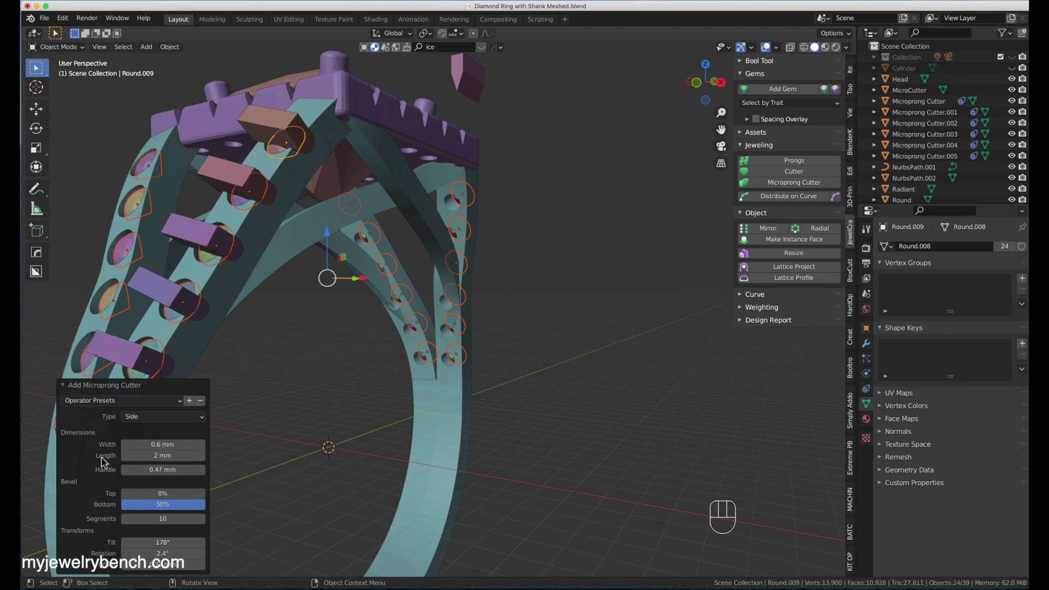
pyautogui.moveTo(162, 501); pyautogui.dragTo(159, 473)
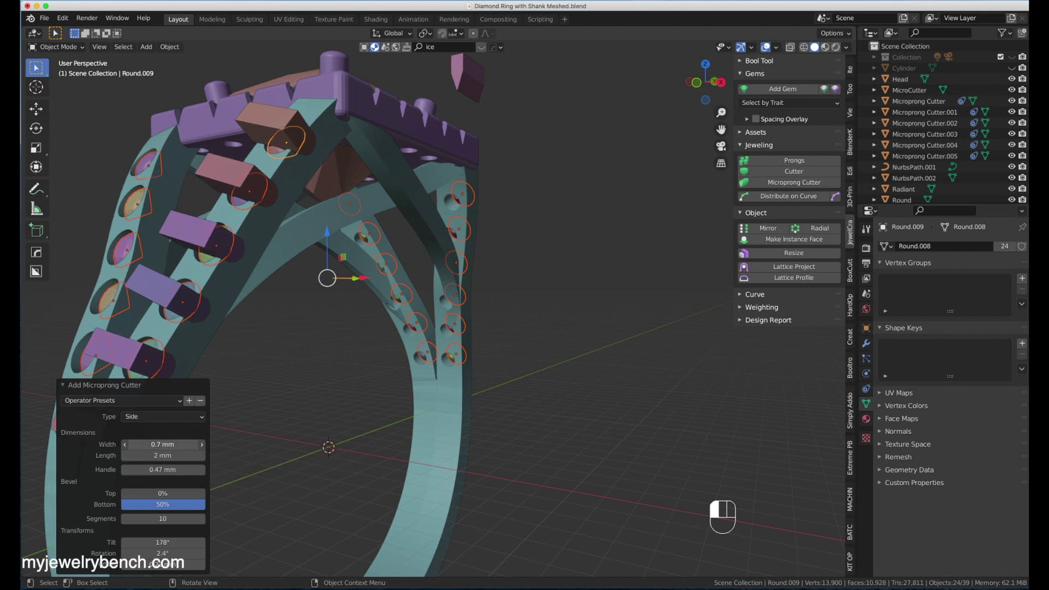
# Select the six side microprong cutters on one strip and mirror them across X onto the adjacent strip.
pyautogui.moveTo(293, 344); pyautogui.dragTo(429, 353, button='middle')
pyautogui.click(344, 385)
pyautogui.keyDown('shift'); pyautogui.click(354, 322); pyautogui.keyUp('shift')
pyautogui.keyDown('shift'); pyautogui.click(371, 268); pyautogui.keyUp('shift')
pyautogui.keyDown('shift'); pyautogui.click(391, 215); pyautogui.keyUp('shift')
pyautogui.keyDown('shift'); pyautogui.click(407, 164); pyautogui.keyUp('shift')
pyautogui.keyDown('shift'); pyautogui.click(421, 129); pyautogui.keyUp('shift')
pyautogui.click(758, 229)
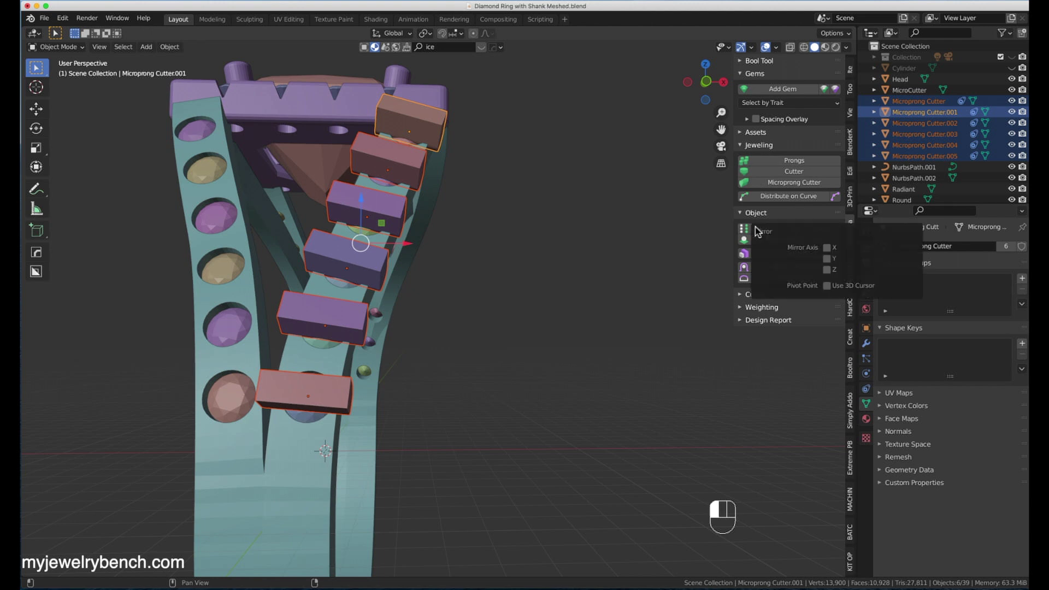
pyautogui.click(826, 247)
# Mirror the copied side cutters across Y to the rear of the ring, and mirror those across X onto the fourth strip.
pyautogui.click(774, 227)
pyautogui.click(846, 257)
pyautogui.click(772, 227)
pyautogui.click(841, 246)
pyautogui.moveTo(559, 311); pyautogui.dragTo(367, 209, button='middle')
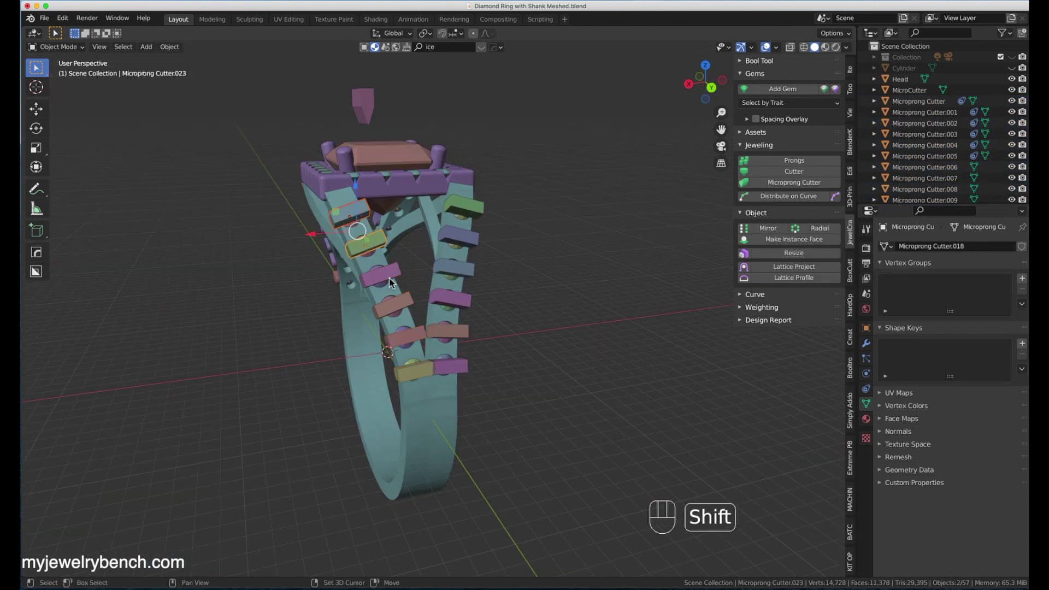
# Subtract the six side microprong cutters on the rear strip at the positive X side from the shank.
pyautogui.keyDown('shift'); pyautogui.click(400, 356); pyautogui.keyUp('shift')
pyautogui.press('shift+ctrl+KP_Subtract')
pyautogui.scroll(5, 382, 382)
pyautogui.moveTo(404, 372); pyautogui.dragTo(327, 350, button='middle')
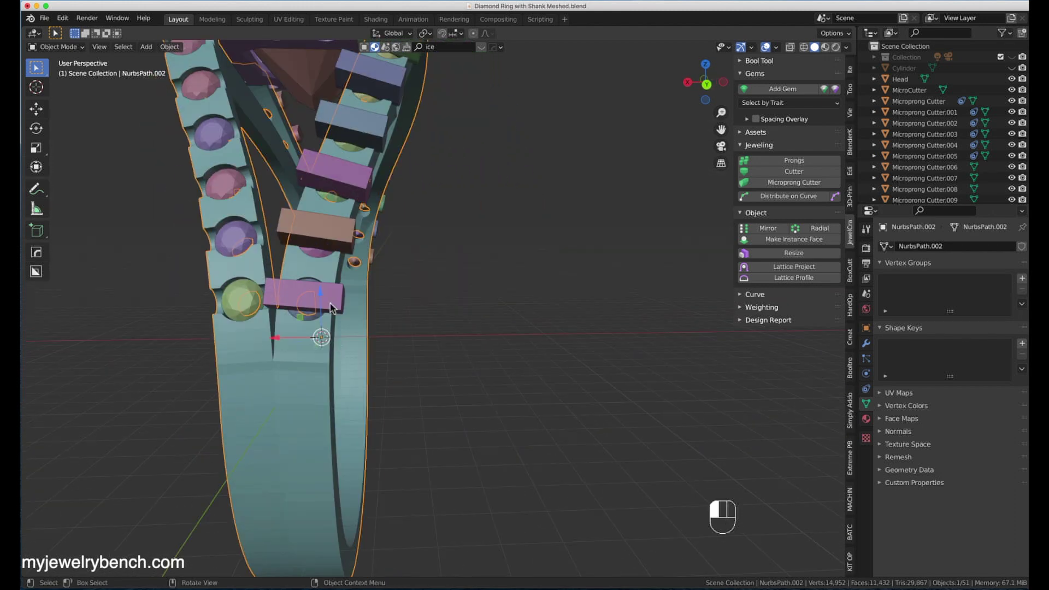
# Subtract the side microprong cutters on the rear strip at the negative X side from the shank.
pyautogui.click(314, 294)
pyautogui.keyDown('shift'); pyautogui.click(322, 232); pyautogui.keyUp('shift')
pyautogui.keyDown('shift'); pyautogui.click(392, 83); pyautogui.keyUp('shift')
pyautogui.scroll(-3, 391, 83)
pyautogui.moveTo(459, 109); pyautogui.dragTo(407, 140, button='middle')
pyautogui.keyDown('shift'); pyautogui.click(357, 312); pyautogui.keyUp('shift')
pyautogui.press('ctrl+shift+KP_Subtract')
# Subtract the six side microprong cutters on the front strip at the negative X side from the shank.
pyautogui.moveTo(362, 213); pyautogui.dragTo(219, 233, button='middle')
pyautogui.click(398, 154)
pyautogui.keyDown('shift'); pyautogui.click(410, 187); pyautogui.keyUp('shift')
pyautogui.keyDown('shift'); pyautogui.click(440, 284); pyautogui.keyUp('shift')
pyautogui.keyDown('shift'); pyautogui.click(482, 343); pyautogui.keyUp('shift')
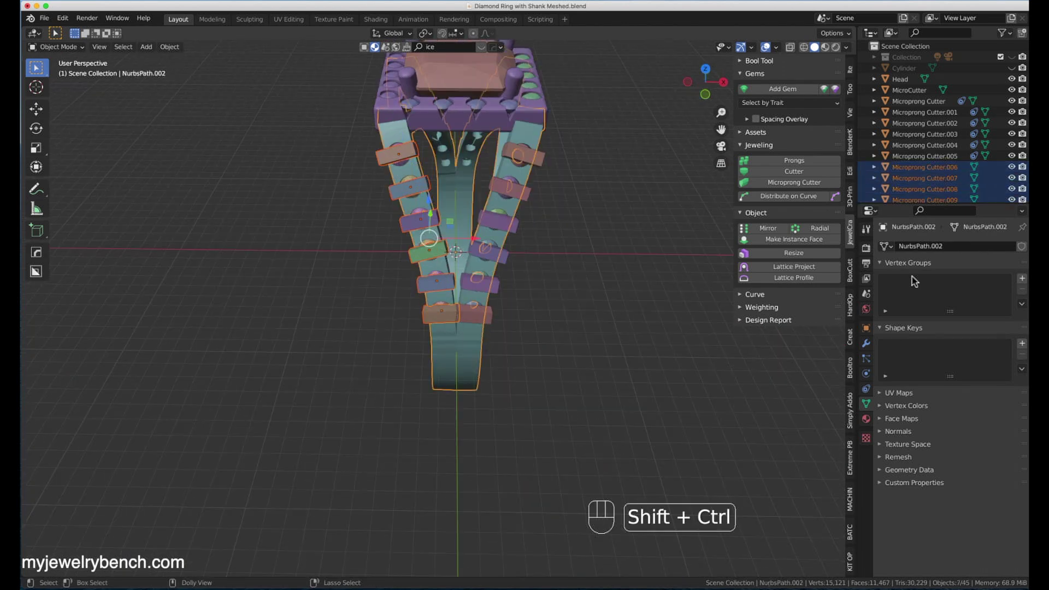
pyautogui.press('ctrl+shift+KP_Subtract')
# Subtract the original six side microprong cutters on the front strip at the positive X side from the shank.
pyautogui.click(532, 157)
pyautogui.keyDown('shift'); pyautogui.click(516, 191); pyautogui.keyUp('shift')
pyautogui.keyDown('shift'); pyautogui.click(503, 223); pyautogui.keyUp('shift')
pyautogui.keyDown('shift'); pyautogui.click(491, 252); pyautogui.keyUp('shift')
pyautogui.keyDown('shift'); pyautogui.click(485, 283); pyautogui.keyUp('shift')
pyautogui.keyDown('shift'); pyautogui.click(479, 309); pyautogui.keyUp('shift')
pyautogui.keyDown('shift'); pyautogui.click(461, 342); pyautogui.keyUp('shift')
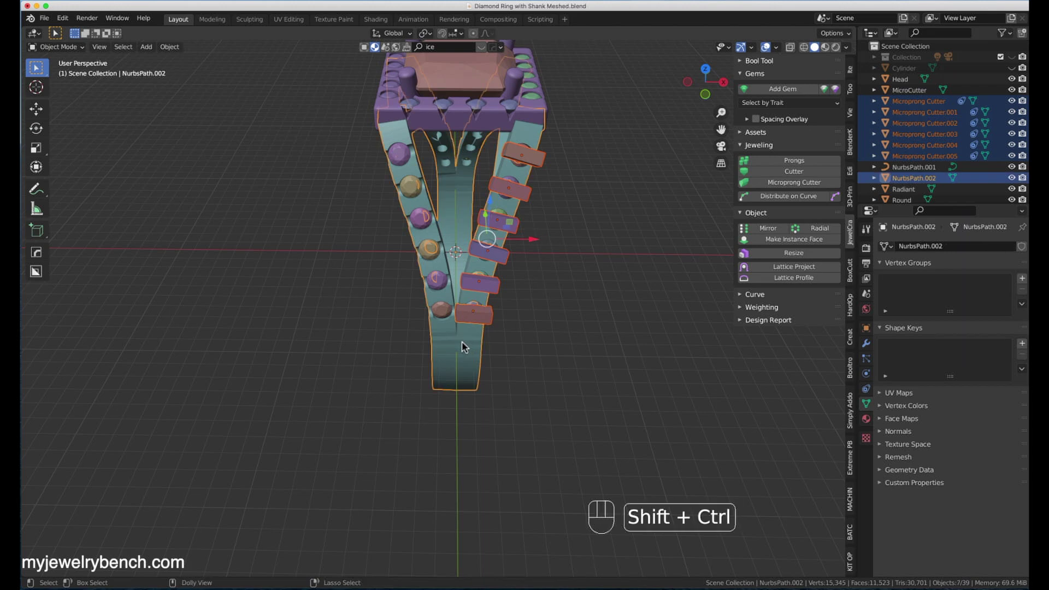
pyautogui.press('shift+ctrl+KP_Subtract')
# Select all gems of the same size as one shank gem and add microprong cutters for them.
pyautogui.moveTo(401, 277); pyautogui.dragTo(736, 272, button='middle')
pyautogui.scroll(2, 515, 138)
pyautogui.moveTo(514, 138)
pyautogui.mouseDown(button='middle')
pyautogui.moveTo(454, 123)
pyautogui.moveTo(500, 128)
pyautogui.mouseUp(button='middle')
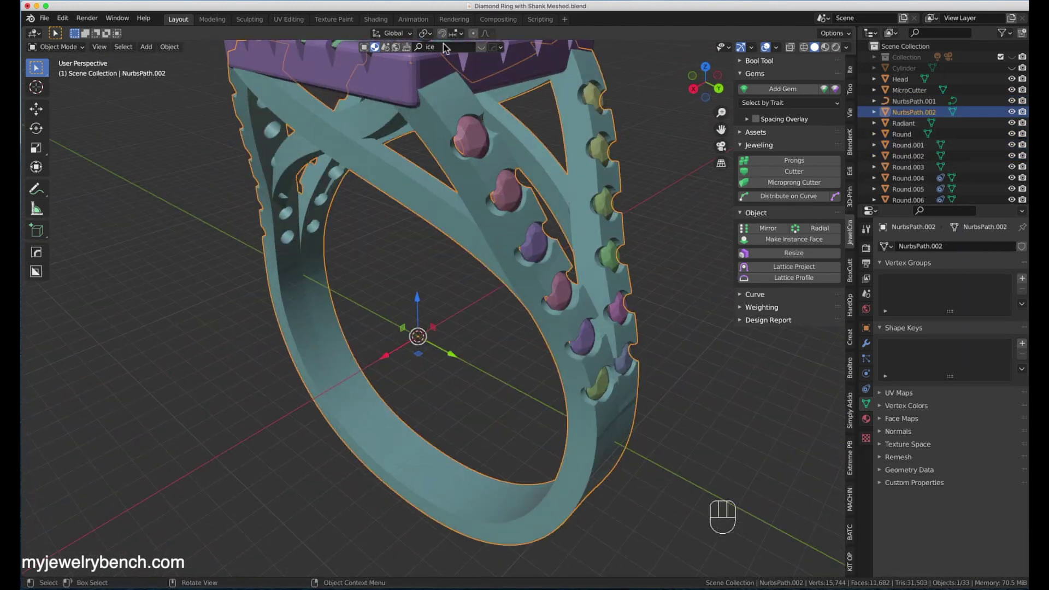
pyautogui.moveTo(432, 151); pyautogui.dragTo(719, 209, button='middle')
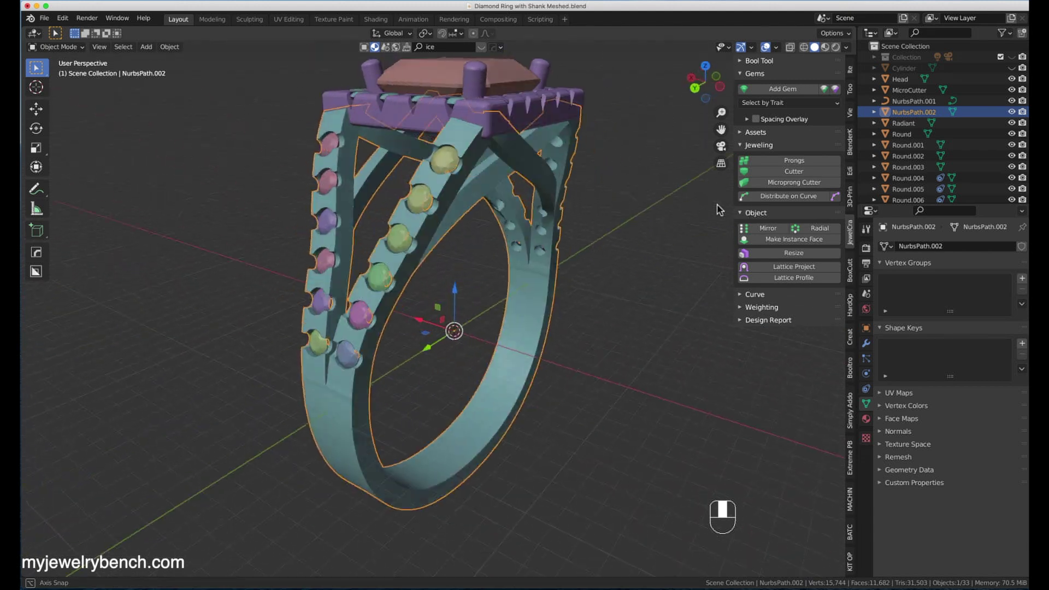
pyautogui.click(382, 279)
pyautogui.click(800, 103)
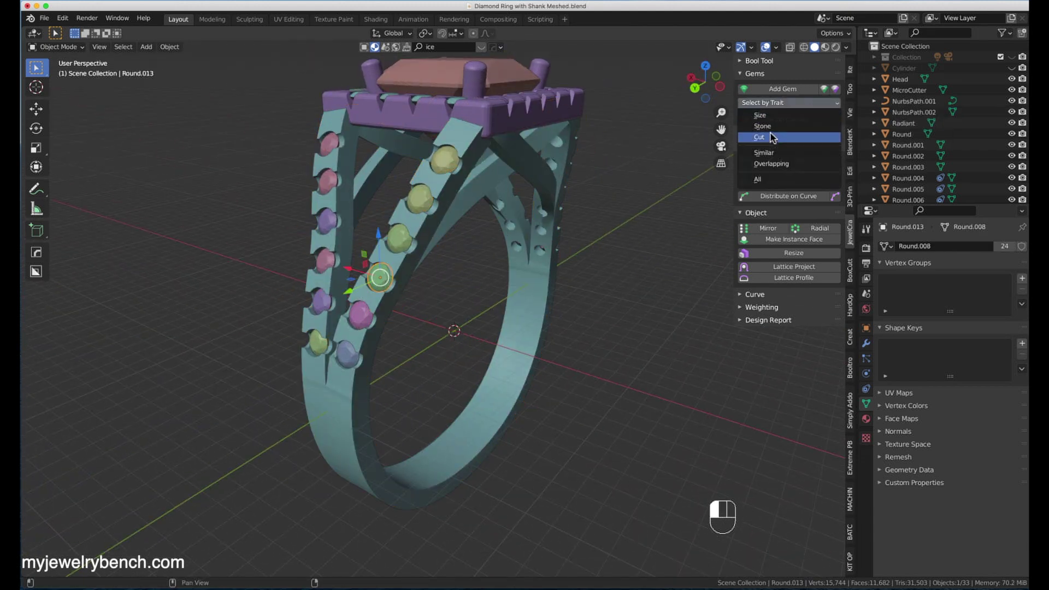
pyautogui.click(764, 115)
pyautogui.click(761, 184)
pyautogui.moveTo(216, 382); pyautogui.dragTo(404, 393, button='middle')
# Switch the new microprong cutters to the Between type and set their width to 0.35 mm.
pyautogui.click(181, 417)
pyautogui.click(143, 428)
pyautogui.scroll(3, 395, 163)
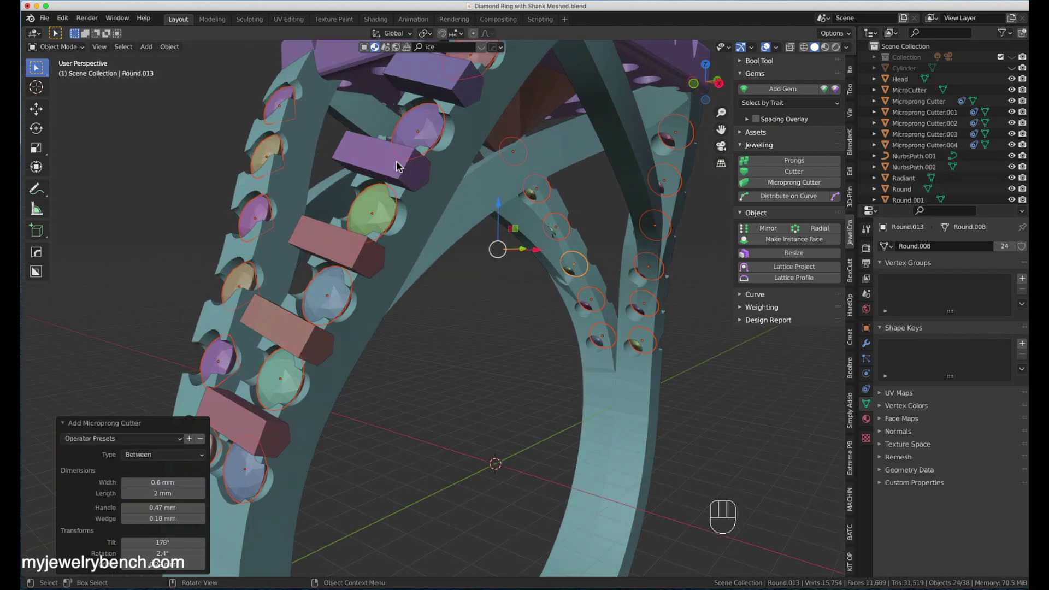
pyautogui.moveTo(174, 482); pyautogui.dragTo(155, 483)
pyautogui.moveTo(369, 422); pyautogui.dragTo(535, 389, button='middle')
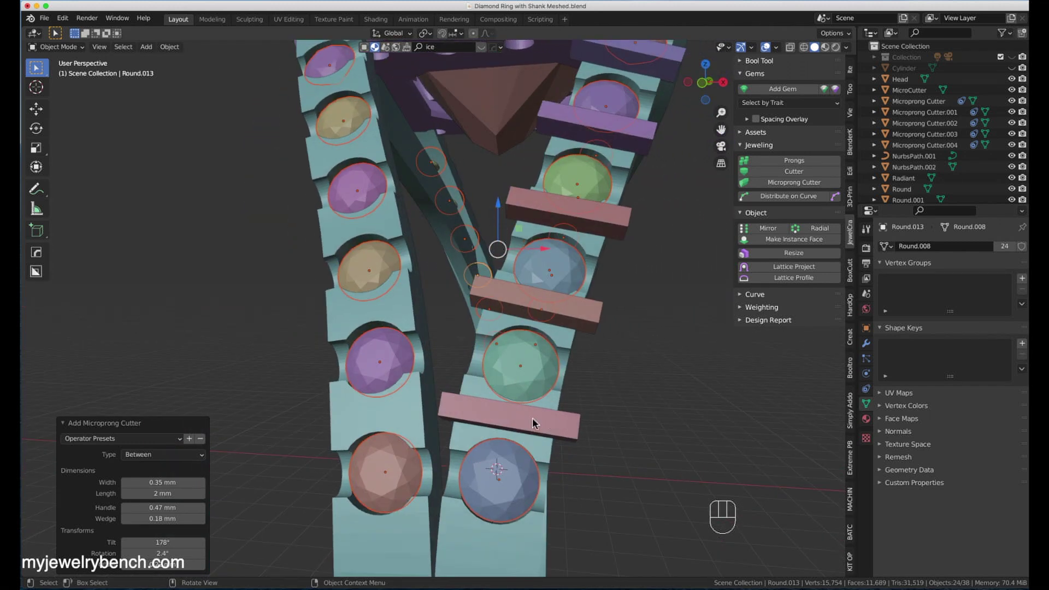
# Duplicate the lowest between-gem cutter down along Z below the last gem, then move it -0.504 mm in Y onto the band.
pyautogui.scroll(-3, 612, 392)
pyautogui.click(581, 412)
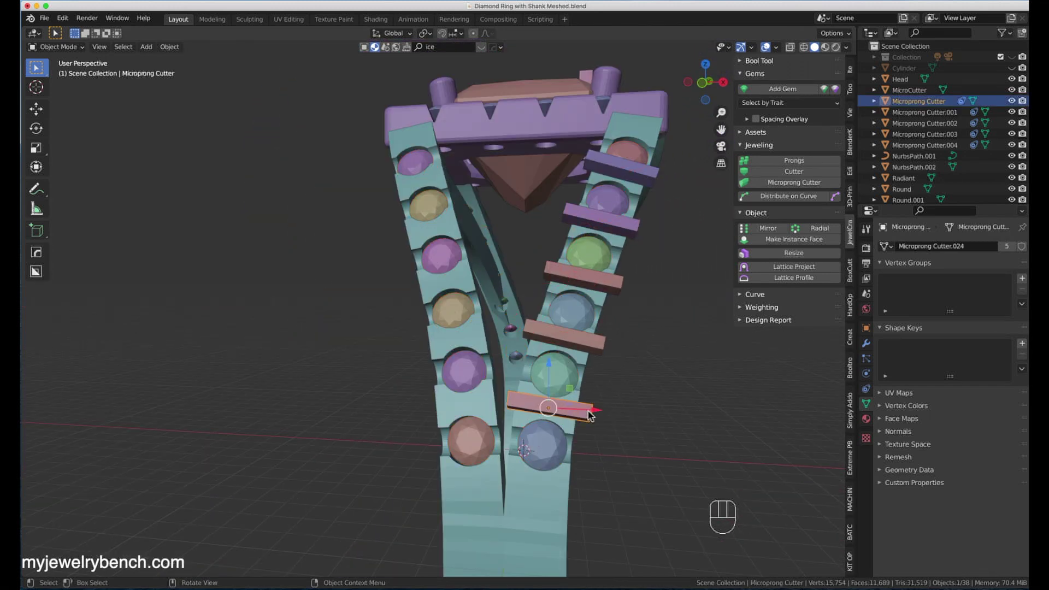
pyautogui.hotkey('shift', 'd')
pyautogui.press('z')
pyautogui.moveTo(534, 443); pyautogui.dragTo(534, 447)
pyautogui.moveTo(598, 492); pyautogui.dragTo(594, 490)
pyautogui.press('KP_3')
pyautogui.moveTo(534, 385); pyautogui.dragTo(524, 385)
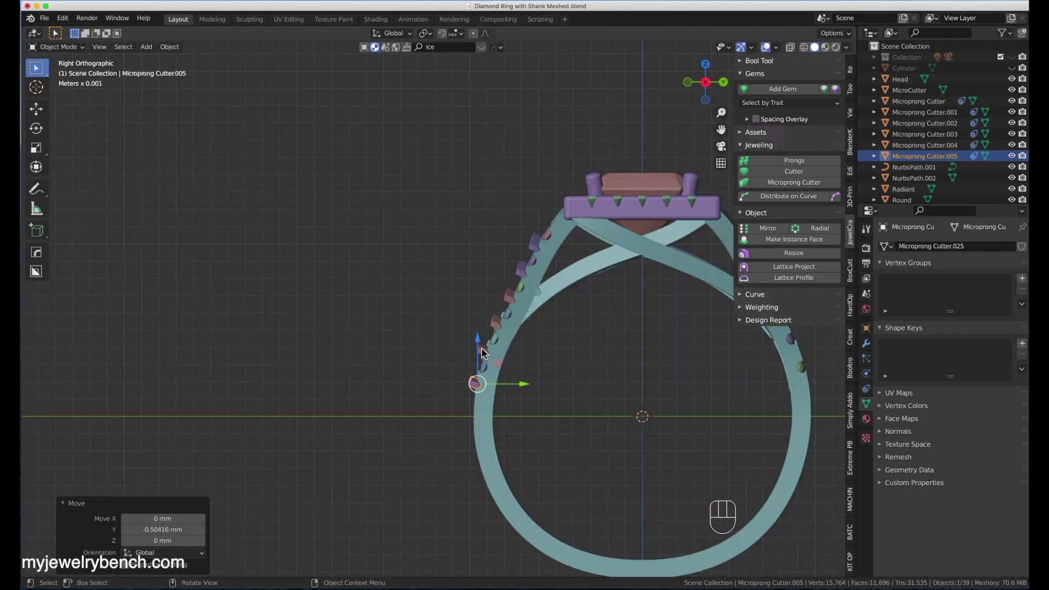
# Shift the duplicated bottom cutter about 0.186 mm up in Z and 0.023 mm in X, and rotate it slightly about Y.
pyautogui.hotkey('shift', 'd')
pyautogui.press('z')
pyautogui.moveTo(482, 341); pyautogui.dragTo(483, 340)
pyautogui.moveTo(483, 340); pyautogui.dragTo(601, 449, button='middle')
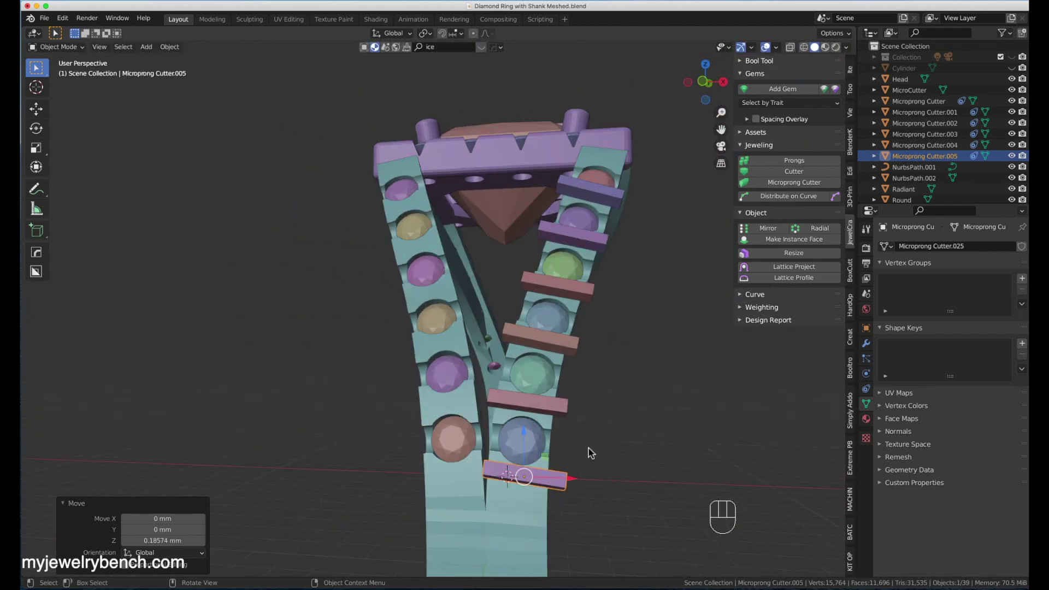
pyautogui.moveTo(574, 483); pyautogui.dragTo(579, 484)
pyautogui.press('r')
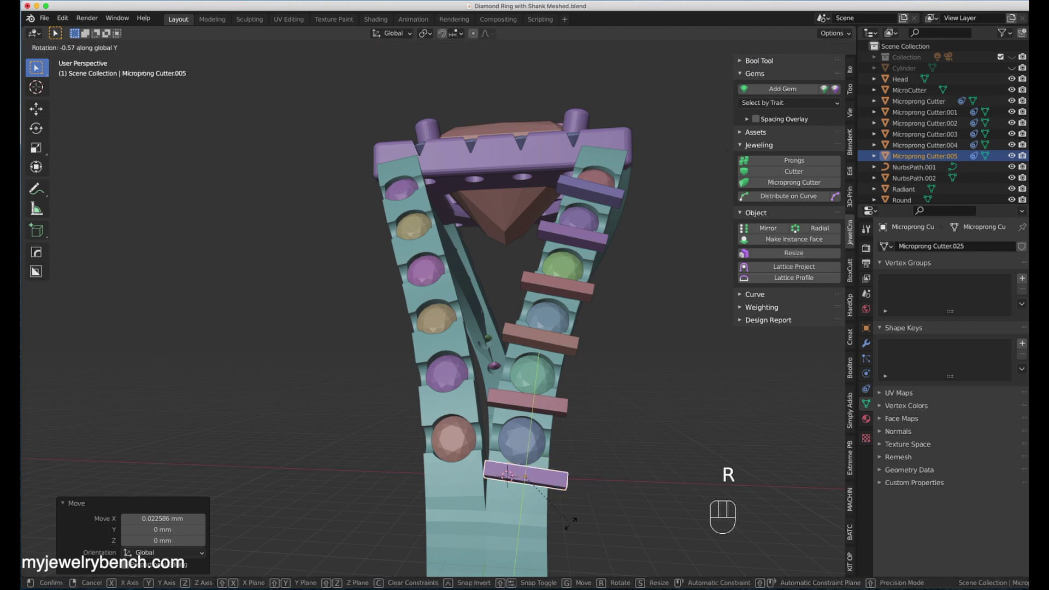
pyautogui.click(573, 510)
# Duplicate the top between-gem cutter, place it above the uppermost gem beside the head, and rotate it -3.51° about X.
pyautogui.moveTo(573, 510); pyautogui.dragTo(475, 133, button='middle')
pyautogui.click(523, 162)
pyautogui.hotkey('shift', 'd')
pyautogui.click(578, 149)
pyautogui.moveTo(595, 78); pyautogui.dragTo(581, 79)
pyautogui.moveTo(581, 78); pyautogui.dragTo(599, 109, button='middle')
pyautogui.moveTo(537, 53); pyautogui.dragTo(573, 68)
pyautogui.moveTo(574, 69); pyautogui.dragTo(625, 99, button='middle')
pyautogui.press('r')
pyautogui.press('x')
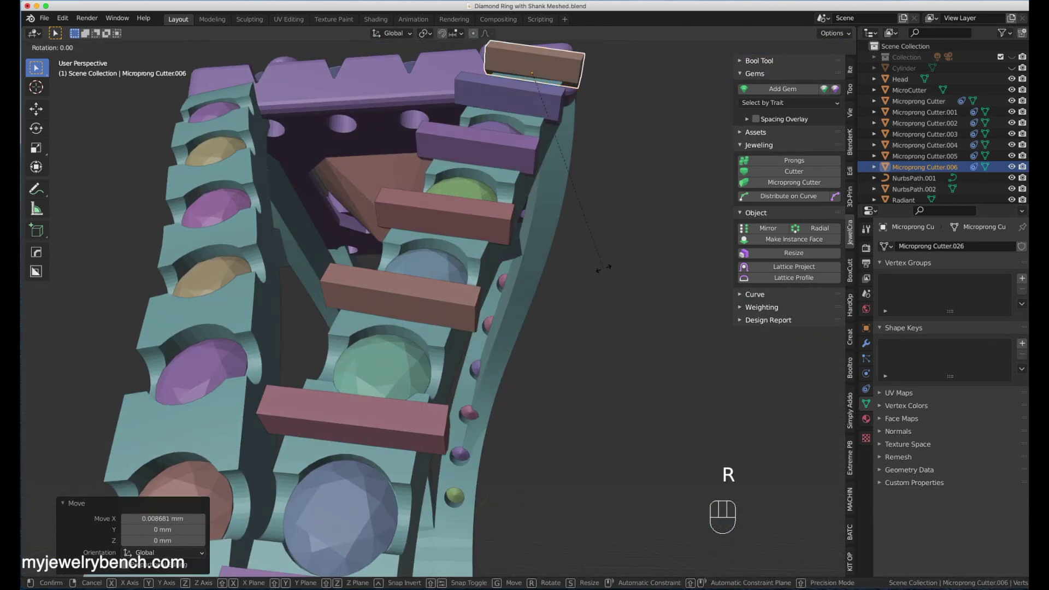
pyautogui.click(613, 260)
# Select the seven between-gem cutters and mirror them across X and Y onto the other split shank strips.
pyautogui.moveTo(613, 260); pyautogui.dragTo(397, 197, button='middle')
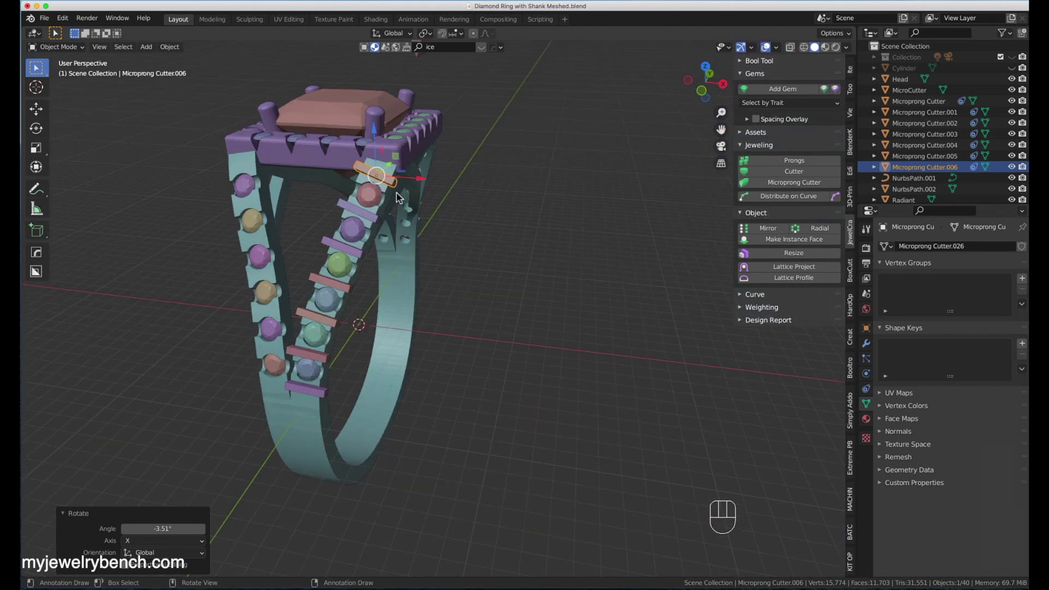
pyautogui.keyDown('shift'); pyautogui.click(369, 217); pyautogui.keyUp('shift')
pyautogui.keyDown('shift'); pyautogui.click(354, 251); pyautogui.keyUp('shift')
pyautogui.keyDown('shift'); pyautogui.click(342, 286); pyautogui.keyUp('shift')
pyautogui.keyDown('shift'); pyautogui.click(329, 321); pyautogui.keyUp('shift')
pyautogui.keyDown('shift'); pyautogui.click(320, 356); pyautogui.keyUp('shift')
pyautogui.keyDown('shift'); pyautogui.click(315, 390); pyautogui.keyUp('shift')
pyautogui.click(768, 228)
pyautogui.click(839, 251)
pyautogui.click(770, 228)
pyautogui.click(839, 262)
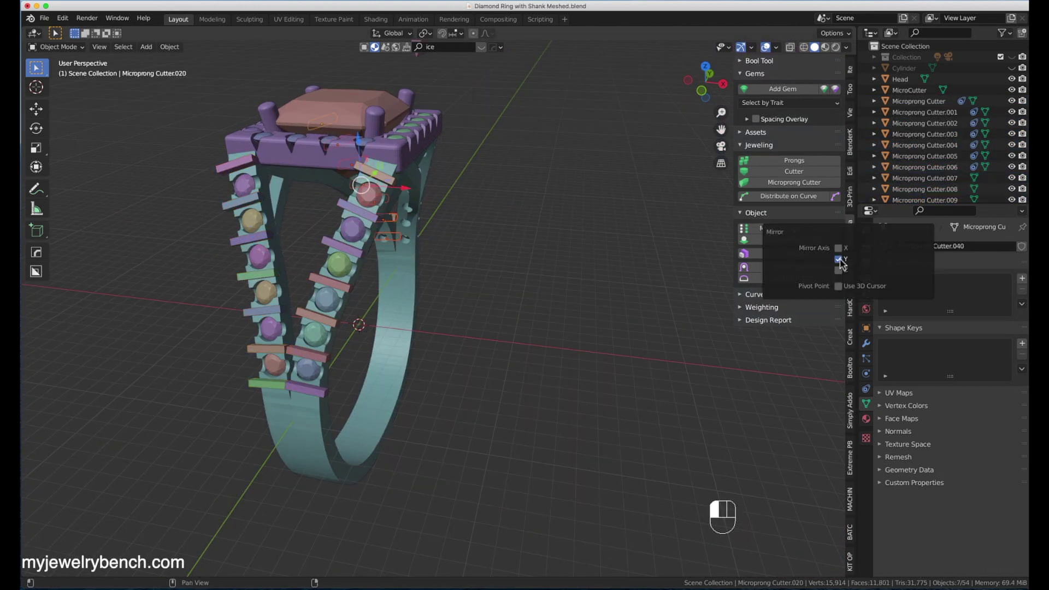
# Subtract the between-gem cutters on the rear strip at the positive X side from the shank.
pyautogui.moveTo(628, 252); pyautogui.dragTo(437, 293, button='middle')
pyautogui.click(437, 289)
pyautogui.press('shift+ctrl+KP_Subtract')
# Subtract the seven between-gem cutters on the rear strip at the negative X side from the shank.
pyautogui.scroll(5, 447, 186)
pyautogui.click(376, 388)
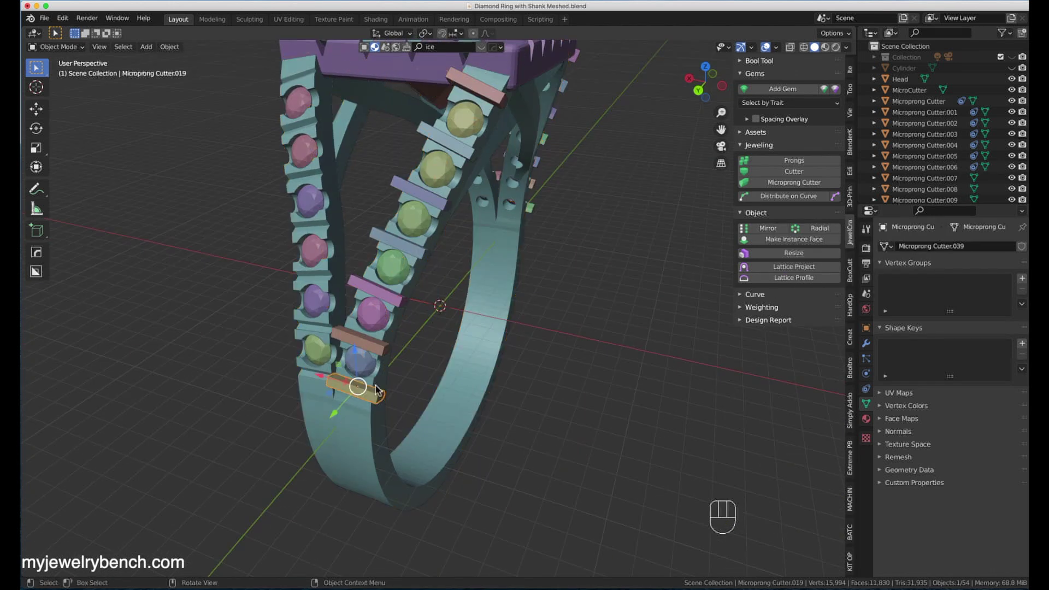
pyautogui.keyDown('shift'); pyautogui.click(490, 94); pyautogui.keyUp('shift')
pyautogui.keyDown('shift'); pyautogui.click(378, 445); pyautogui.keyUp('shift')
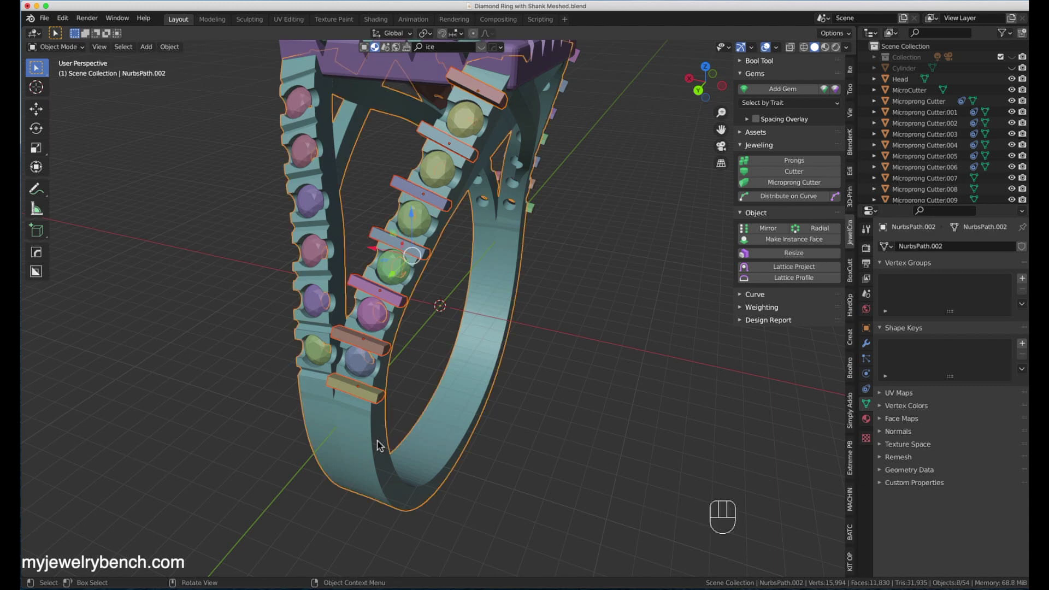
pyautogui.press('shift+ctrl+KP_Subtract')
# Subtract the seven between-gem cutters on the front strip at the negative X side from the shank.
pyautogui.scroll(-1, 358, 412)
pyautogui.moveTo(481, 327); pyautogui.dragTo(295, 317, button='middle')
pyautogui.click(361, 154)
pyautogui.keyDown('shift'); pyautogui.click(383, 194); pyautogui.keyUp('shift')
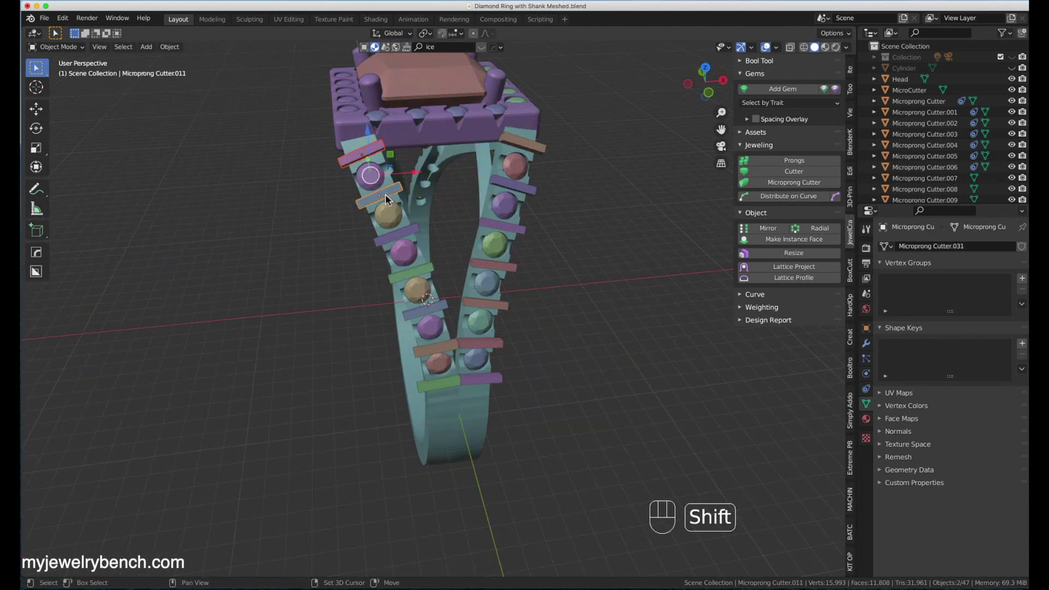
pyautogui.keyDown('shift'); pyautogui.click(427, 309); pyautogui.keyUp('shift')
pyautogui.keyDown('shift'); pyautogui.click(436, 346); pyautogui.keyUp('shift')
pyautogui.keyDown('shift'); pyautogui.click(440, 382); pyautogui.keyUp('shift')
pyautogui.keyDown('shift'); pyautogui.click(447, 421); pyautogui.keyUp('shift')
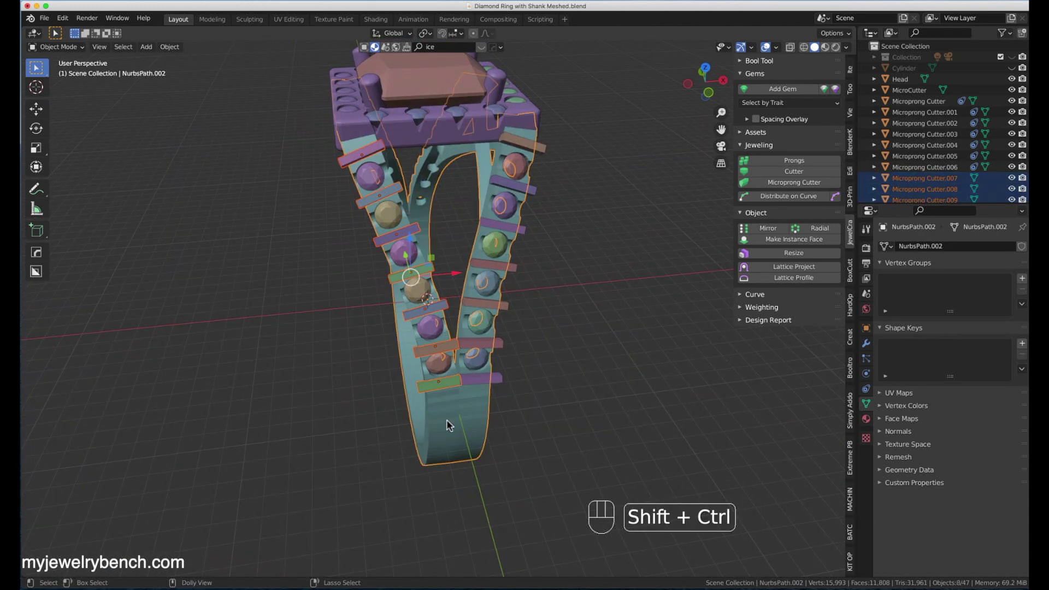
pyautogui.press('ctrl+shift+KP_Subtract')
# Subtract the seven between-gem cutters on the front strip at the positive X side from the shank.
pyautogui.click(524, 145)
pyautogui.keyDown('shift'); pyautogui.click(517, 186); pyautogui.keyUp('shift')
pyautogui.keyDown('shift'); pyautogui.click(512, 227); pyautogui.keyUp('shift')
pyautogui.keyDown('shift'); pyautogui.click(506, 268); pyautogui.keyUp('shift')
pyautogui.keyDown('shift'); pyautogui.click(498, 305); pyautogui.keyUp('shift')
pyautogui.keyDown('shift'); pyautogui.click(490, 343); pyautogui.keyUp('shift')
pyautogui.keyDown('shift'); pyautogui.click(484, 378); pyautogui.keyUp('shift')
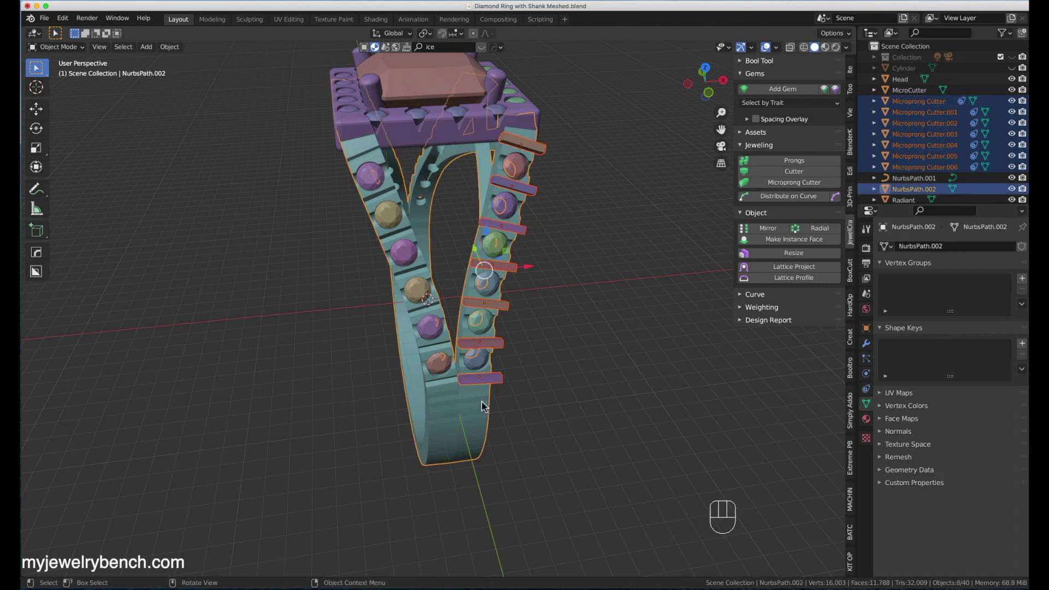
pyautogui.hotkey('ctrl', 'j')
pyautogui.press('shift+ctrl+KP_Subtract')
# Add a 0.9 mm round diamond at the 3D cursor in the centre of the ring.
pyautogui.moveTo(484, 356); pyautogui.dragTo(290, 185, button='middle')
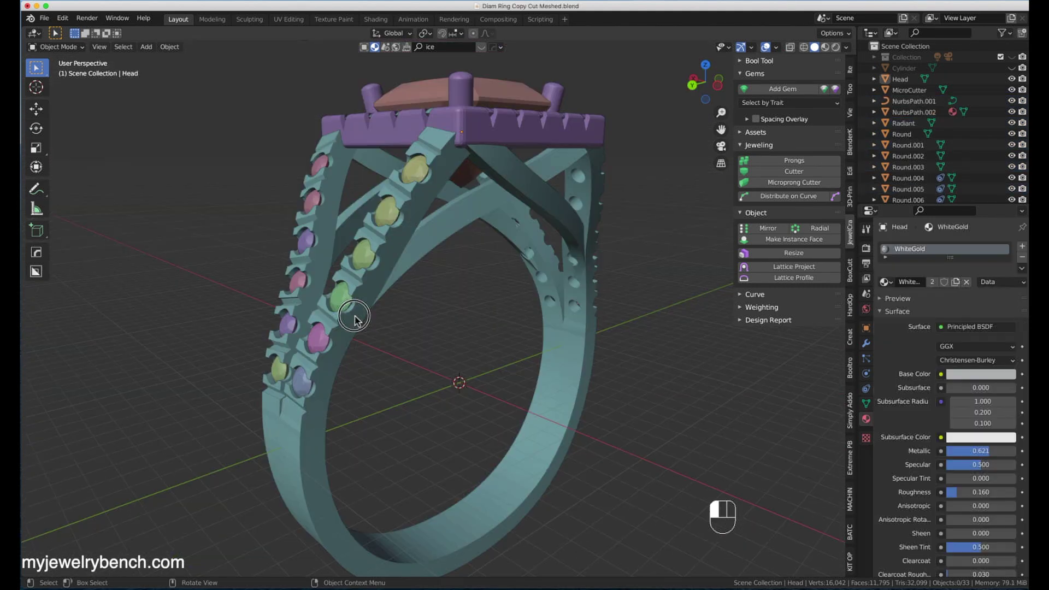
pyautogui.moveTo(356, 312); pyautogui.dragTo(455, 375, button='middle')
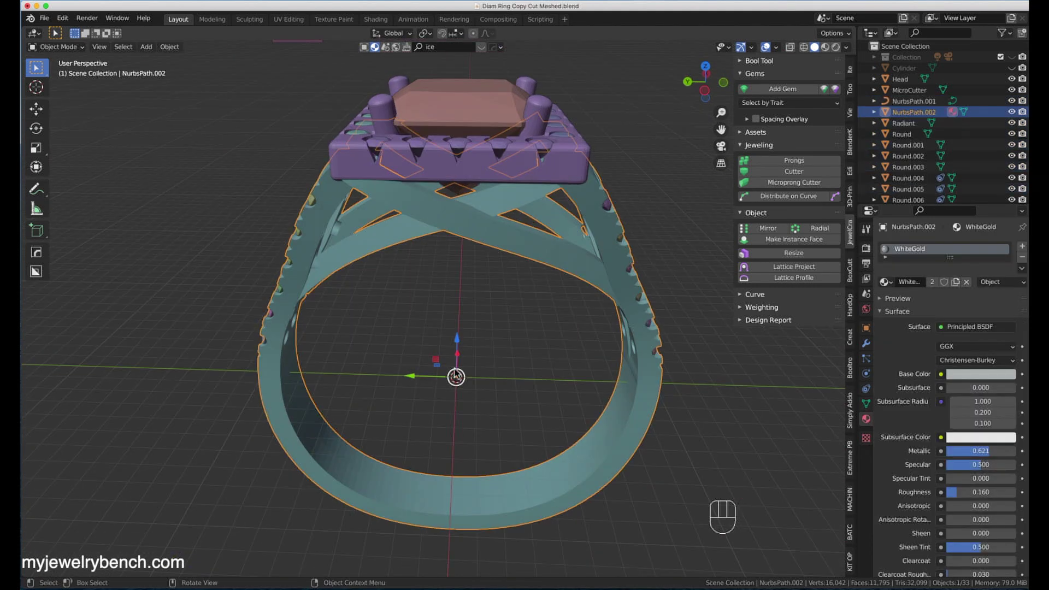
pyautogui.click(827, 88)
pyautogui.press('Return')
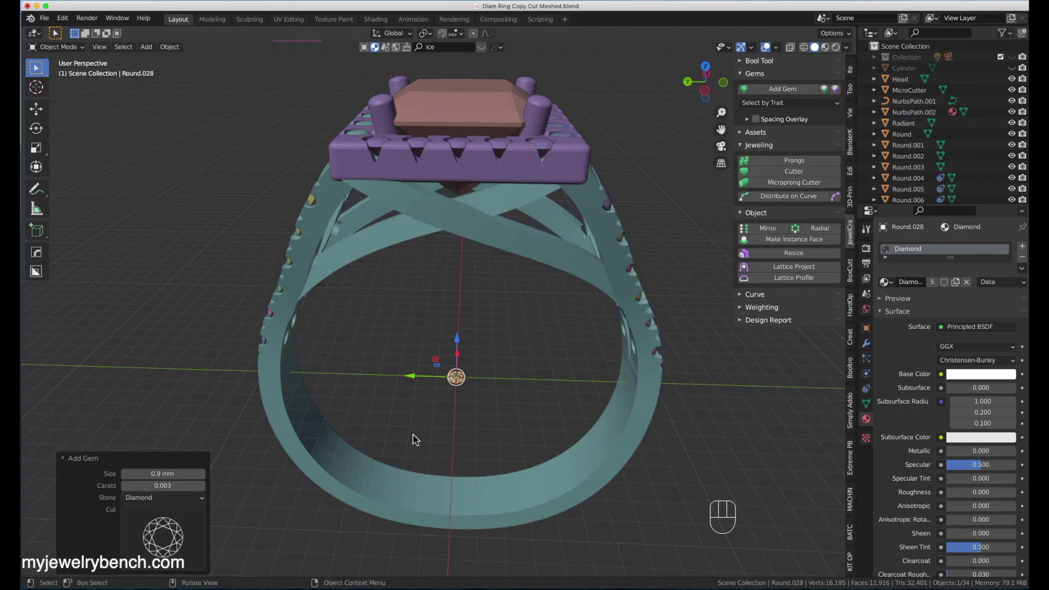
pyautogui.press('KP_Decimal')
# Add four prongs around the new diamond with a 0.14 mm top, 0.25 mm diameter and 0.041 mm bottom.
pyautogui.click(786, 160)
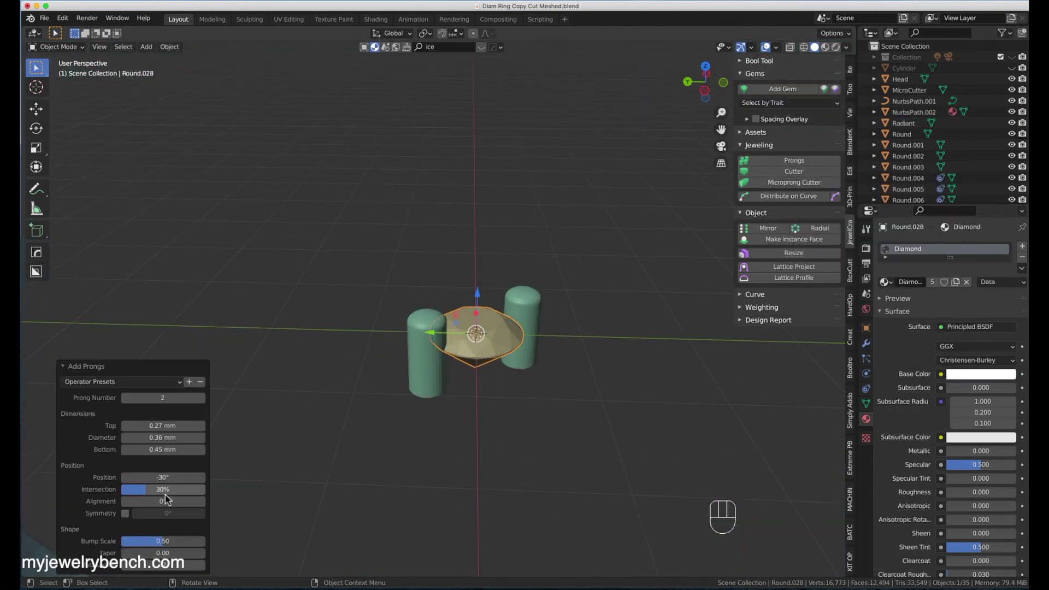
pyautogui.click(202, 397)
pyautogui.click(202, 397)
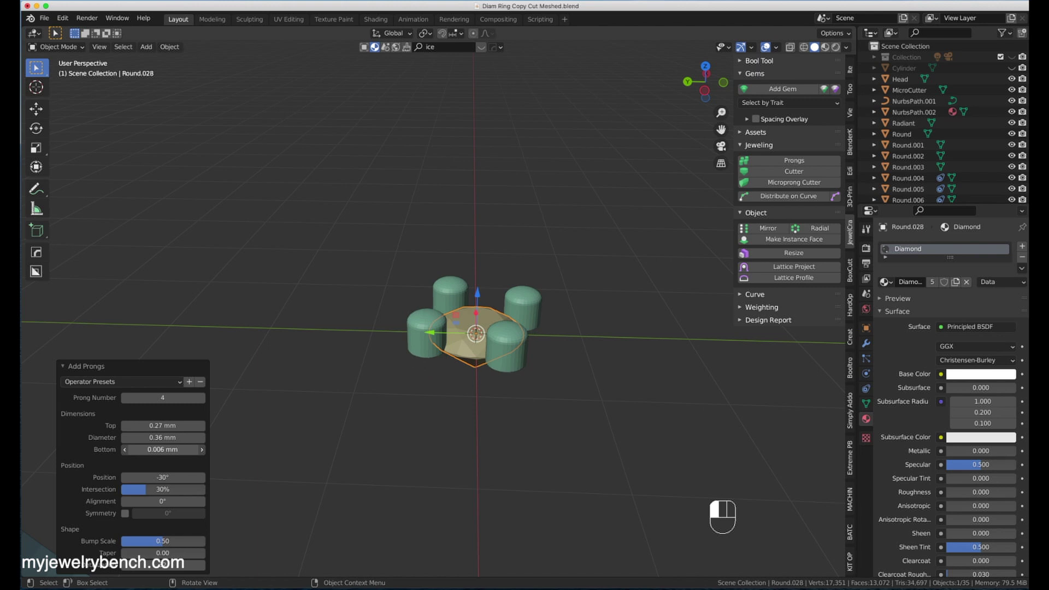
pyautogui.moveTo(186, 426); pyautogui.dragTo(164, 425)
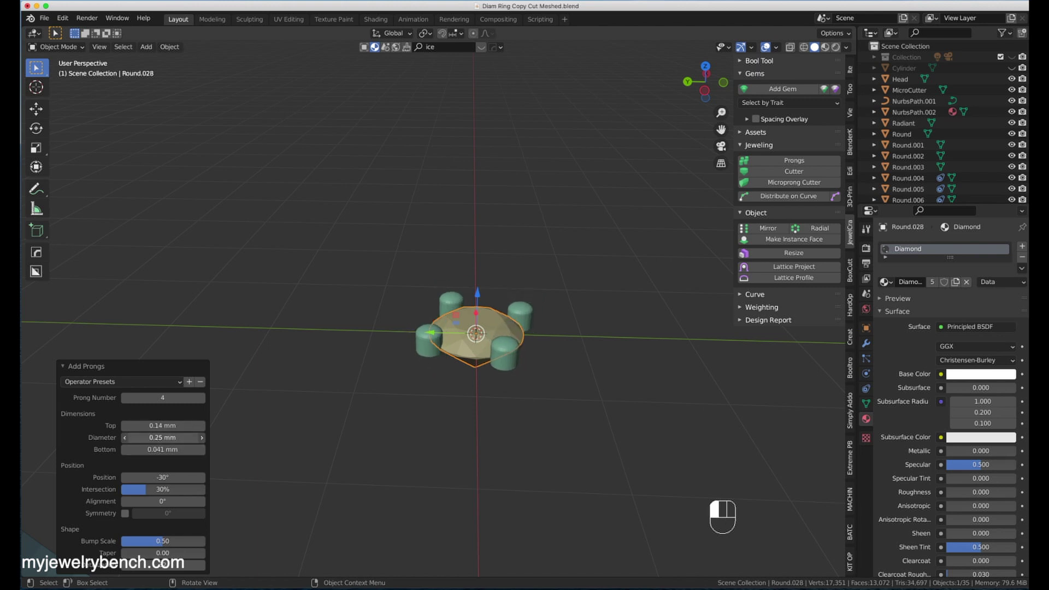
# Select the new diamond with its four prongs and unite them into one object.
pyautogui.moveTo(470, 333); pyautogui.dragTo(473, 325, button='middle')
pyautogui.moveTo(387, 321); pyautogui.dragTo(342, 320, button='middle')
pyautogui.moveTo(412, 254); pyautogui.dragTo(634, 383)
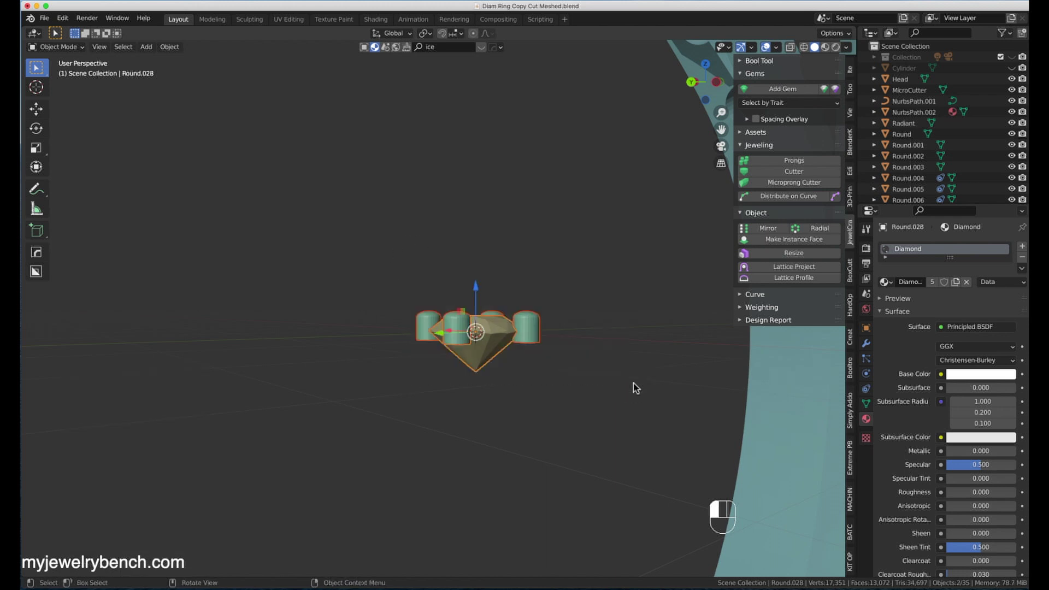
pyautogui.press('shift+ctrl+KP_Add')
# Add a cube, lower it beneath the pronged gem, and subtract it to trim off the gem's pointed underside.
pyautogui.hotkey('shift', 'a')
pyautogui.moveTo(470, 368)
pyautogui.click(546, 70)
pyautogui.moveTo(483, 307); pyautogui.dragTo(479, 406)
pyautogui.keyDown('shift'); pyautogui.click(488, 318); pyautogui.keyUp('shift')
pyautogui.press('ctrl+shift+KP_Subtract')
pyautogui.moveTo(487, 318); pyautogui.dragTo(445, 357, button='middle')
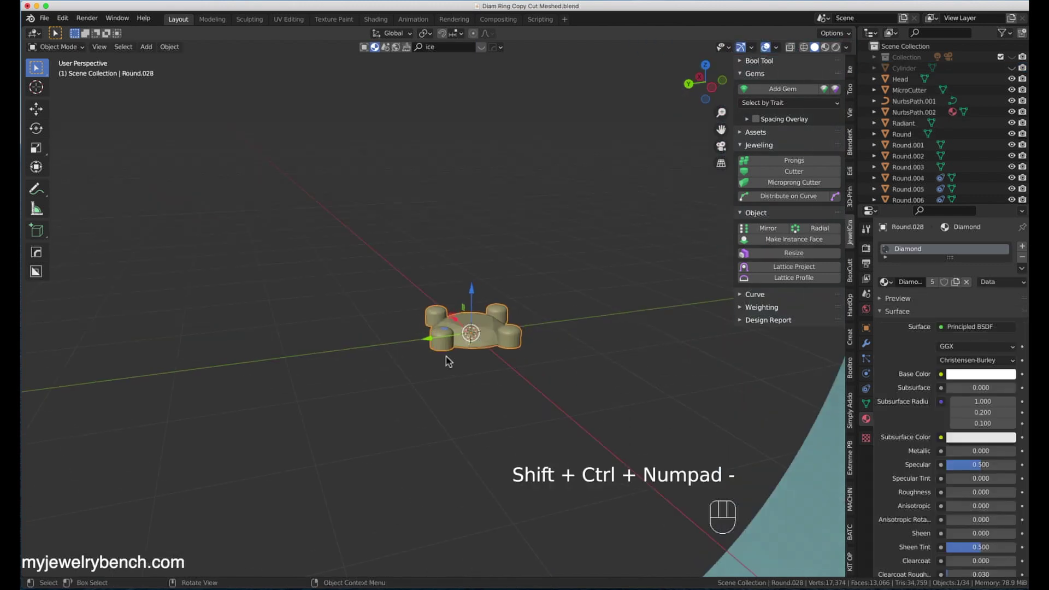
# Apply rotation and scale to the trimmed pronged gem and turn on snapping to faces.
pyautogui.hotkey('ctrl', 'a')
pyautogui.click(376, 355)
pyautogui.scroll(-5, 446, 253)
pyautogui.scroll(-3, 446, 253)
pyautogui.moveTo(449, 300)
pyautogui.mouseDown(button='middle')
pyautogui.moveTo(503, 309)
pyautogui.moveTo(450, 300)
pyautogui.mouseUp(button='middle')
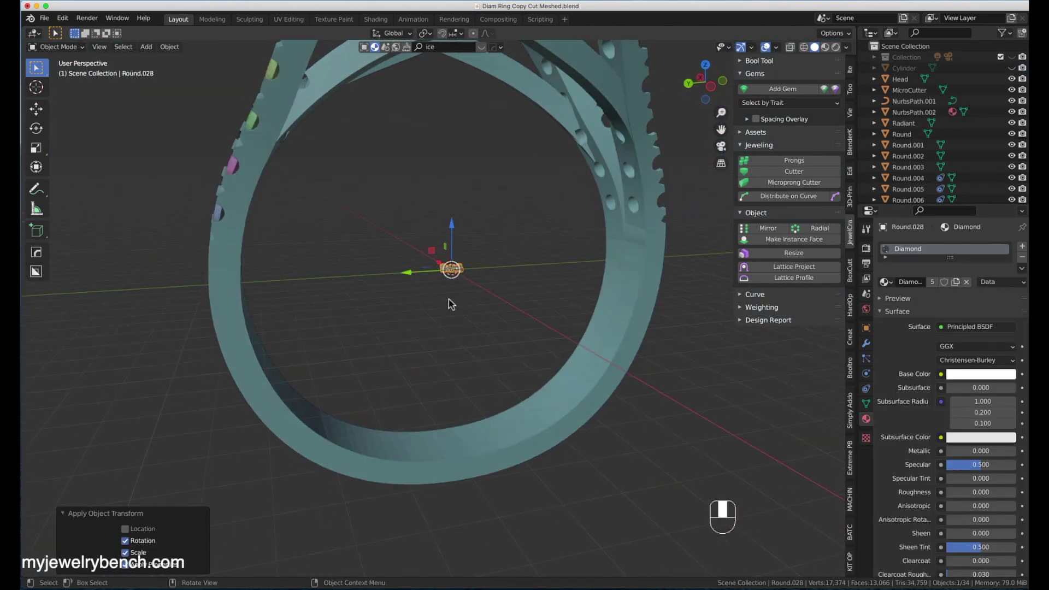
pyautogui.scroll(-2, 473, 208)
pyautogui.click(442, 33)
pyautogui.click(453, 34)
pyautogui.click(429, 99)
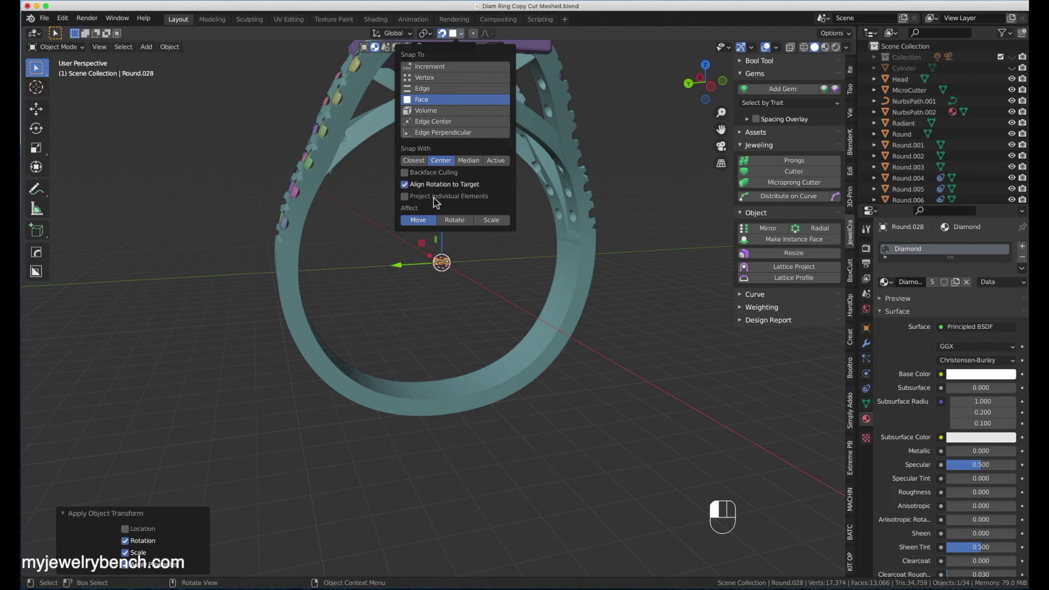
# Duplicate the pronged gem onto the upper end of the crossing gallery strip beneath the head on the negative X side.
pyautogui.hotkey('shift', 'd')
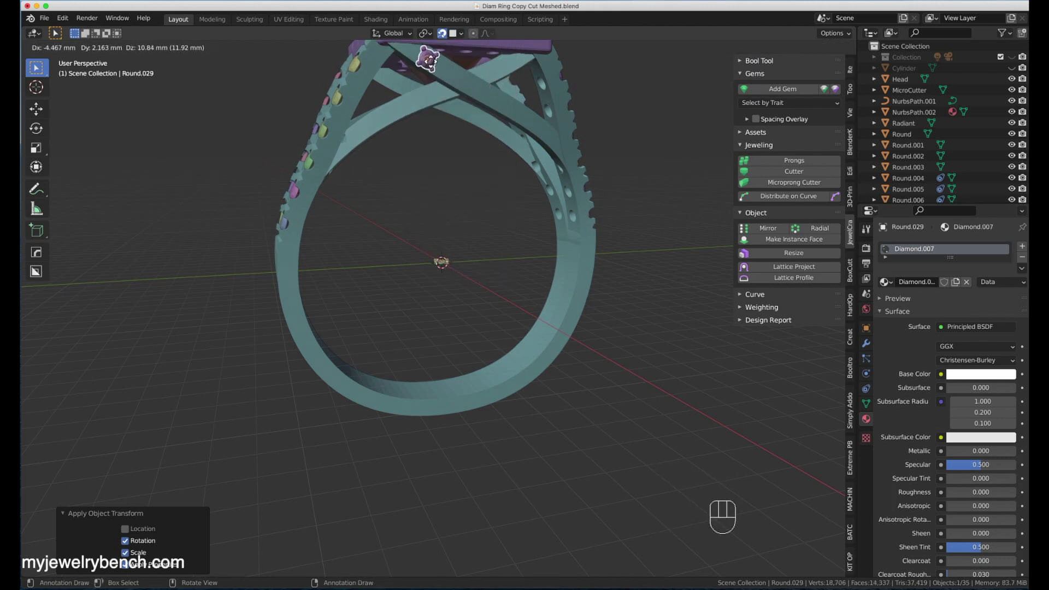
pyautogui.click(427, 59)
pyautogui.scroll(-3, 369, 178)
pyautogui.scroll(3, 405, 137)
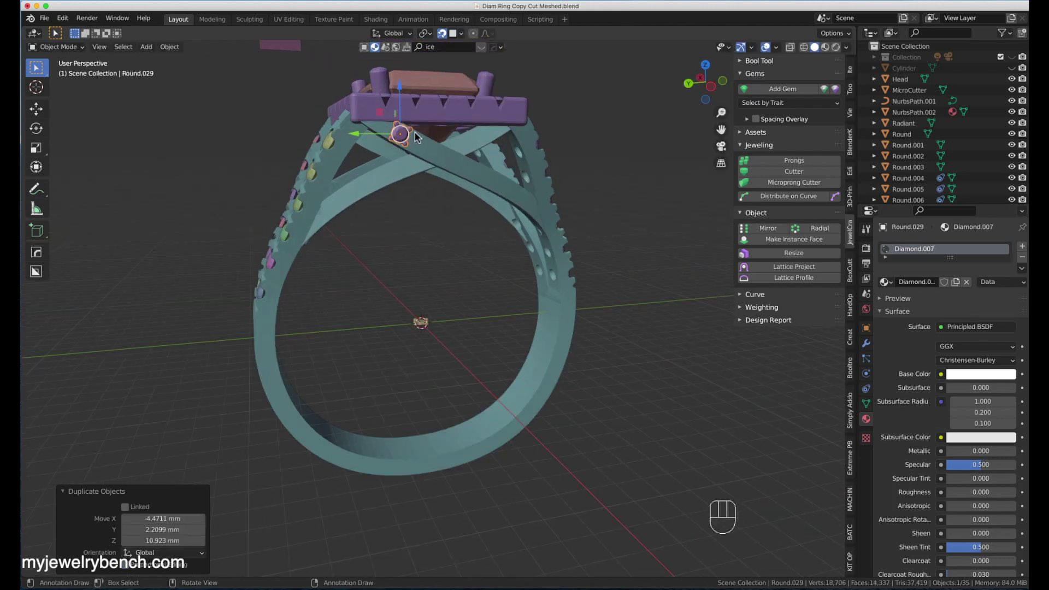
pyautogui.moveTo(414, 132); pyautogui.dragTo(402, 153, button='middle')
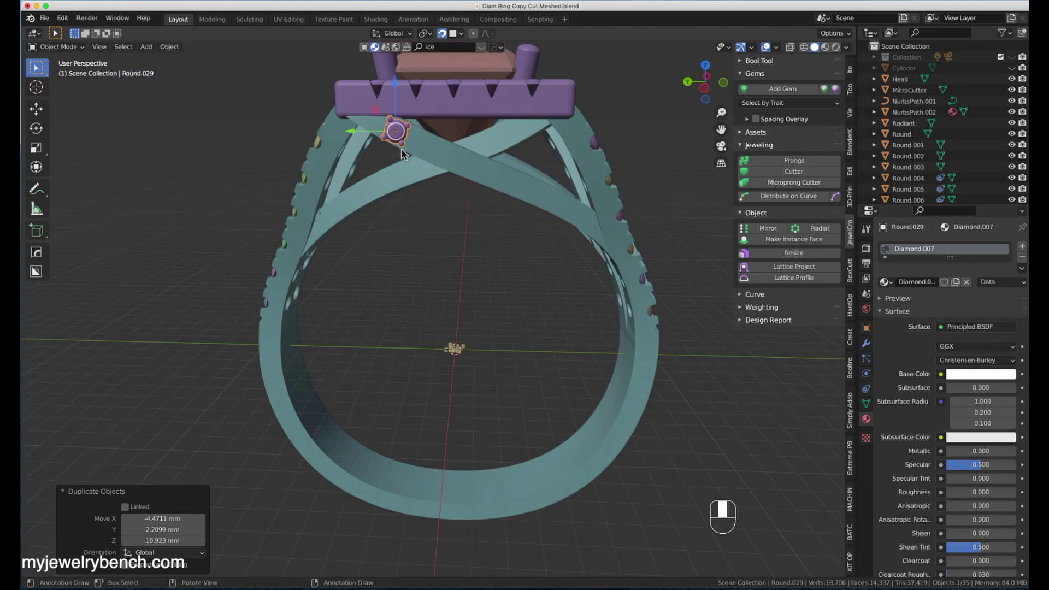
# Scale down the pronged gem on the gallery strip slightly and delete its oversized duplicate.
pyautogui.hotkey('shift', 'd')
pyautogui.click(424, 146)
pyautogui.click(397, 131)
pyautogui.press('s')
pyautogui.click(546, 305)
pyautogui.click(419, 141)
pyautogui.press('x')
pyautogui.click(418, 139)
pyautogui.click(398, 132)
# Duplicate the scaled pronged gem five times down the length of the front gallery strip.
pyautogui.hotkey('shift', 'd')
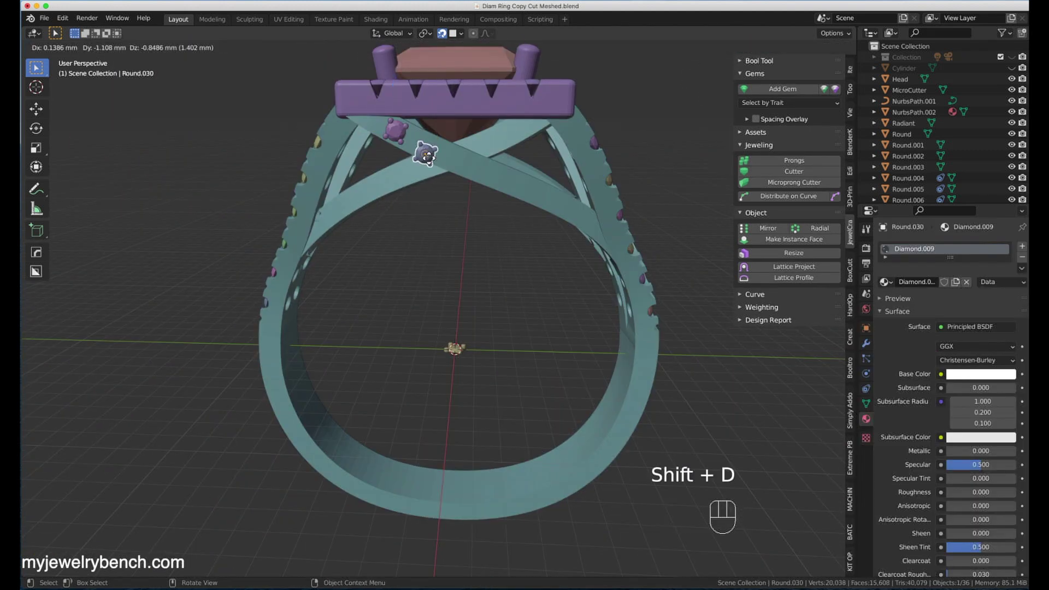
pyautogui.click(421, 145)
pyautogui.hotkey('shift', 'd')
pyautogui.click(445, 156)
pyautogui.hotkey('shift', 'd')
pyautogui.click(477, 168)
pyautogui.hotkey('shift', 'd')
pyautogui.click(511, 182)
pyautogui.hotkey('shift', 'd')
pyautogui.click(557, 201)
# Reposition the four middle pronged gems along the gallery strip to even out their spacing.
pyautogui.click(509, 181)
pyautogui.press('g')
pyautogui.click(524, 186)
pyautogui.click(478, 168)
pyautogui.press('g')
pyautogui.click(488, 173)
pyautogui.click(448, 157)
pyautogui.press('g')
pyautogui.click(533, 175)
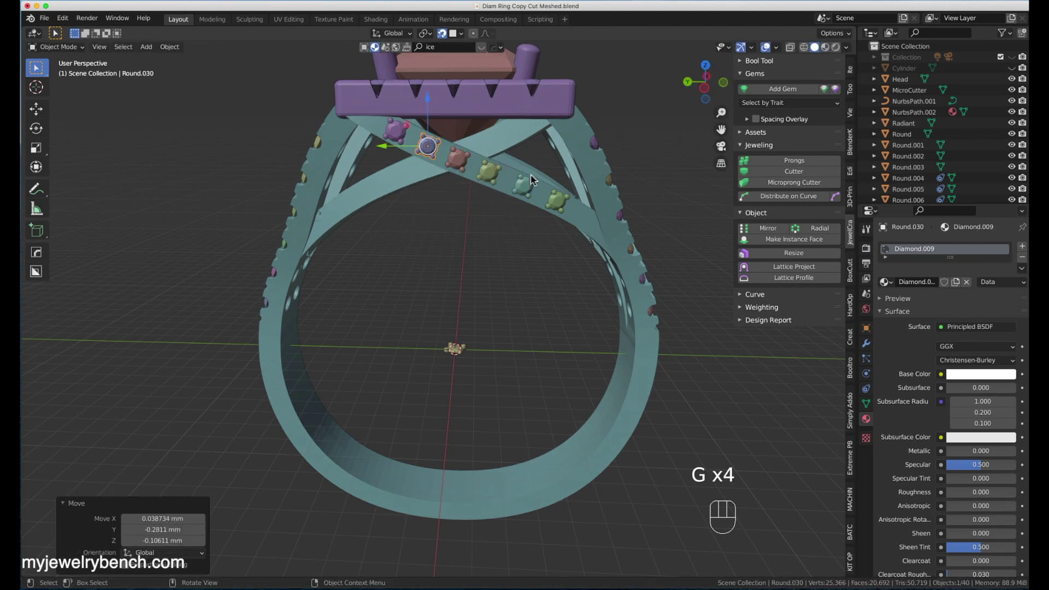
# In the left orthographic view, move the lower four pronged gems farther down the gallery strip.
pyautogui.press('KP_3')
pyautogui.press('KP_9')
pyautogui.click(535, 230)
pyautogui.press('g')
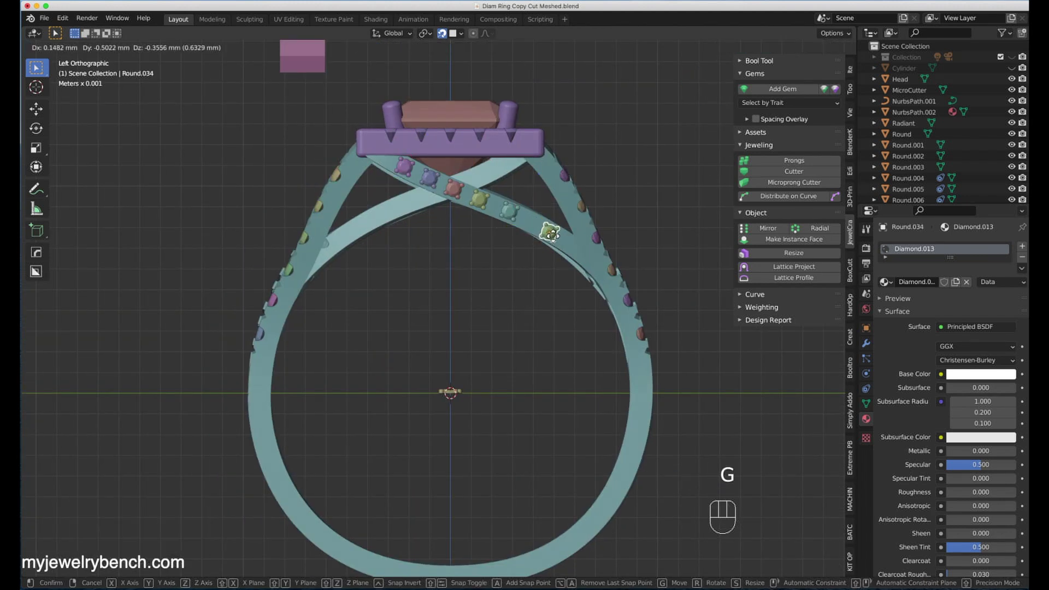
pyautogui.click(551, 234)
pyautogui.click(510, 211)
pyautogui.press('g')
pyautogui.click(521, 217)
pyautogui.click(479, 200)
pyautogui.press('g')
pyautogui.click(491, 204)
pyautogui.click(454, 190)
pyautogui.click(462, 193)
pyautogui.click(405, 170)
pyautogui.press('g')
pyautogui.click(400, 170)
pyautogui.press('super+z')
pyautogui.press('g')
pyautogui.rightClick(403, 140)
# Move the upper three pronged gems slightly down the gallery strip, keeping them centred on it.
pyautogui.click(406, 167)
pyautogui.press('g')
pyautogui.click(411, 173)
pyautogui.click(431, 179)
pyautogui.press('g')
pyautogui.click(438, 184)
pyautogui.click(460, 191)
pyautogui.press('g')
pyautogui.click(464, 194)
# Move the last two pronged gems slightly back up the gallery strip toward their neighbours.
pyautogui.click(521, 217)
pyautogui.press('g')
pyautogui.click(515, 215)
pyautogui.click(552, 233)
pyautogui.press('g')
pyautogui.click(541, 225)
# Duplicate the top pronged gem onto the upper end of the crossing rear gallery strip and rotate it 42.4°.
pyautogui.click(412, 170)
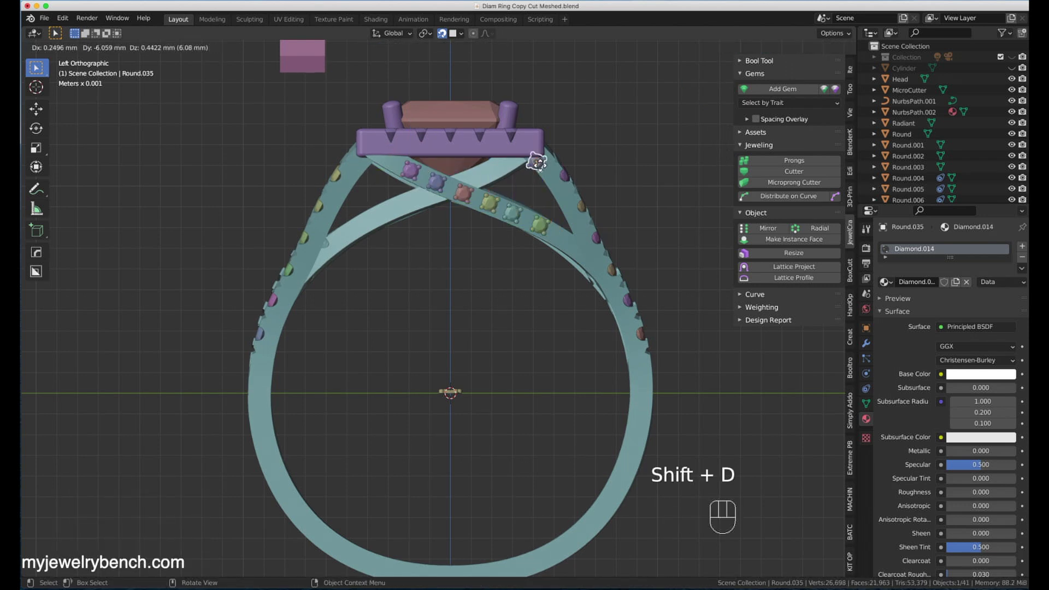
pyautogui.click(496, 170)
pyautogui.click(562, 229)
# Place four copies of the rotated pronged gem along the rear gallery strip on both sides of the crossover.
pyautogui.hotkey('shift', 'd')
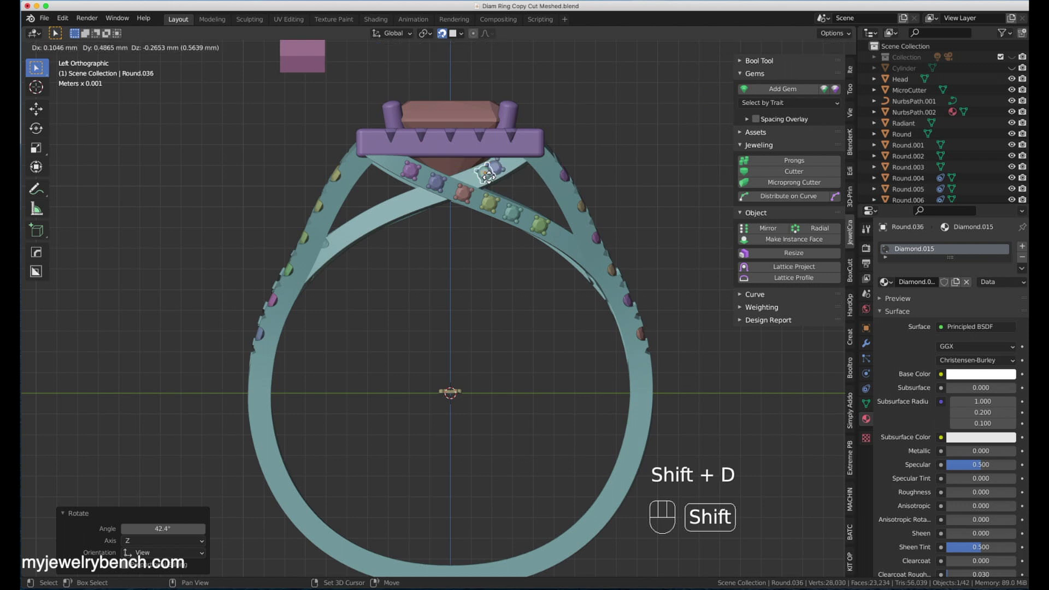
pyautogui.click(471, 180)
pyautogui.click(415, 203)
pyautogui.hotkey('shift', 'd')
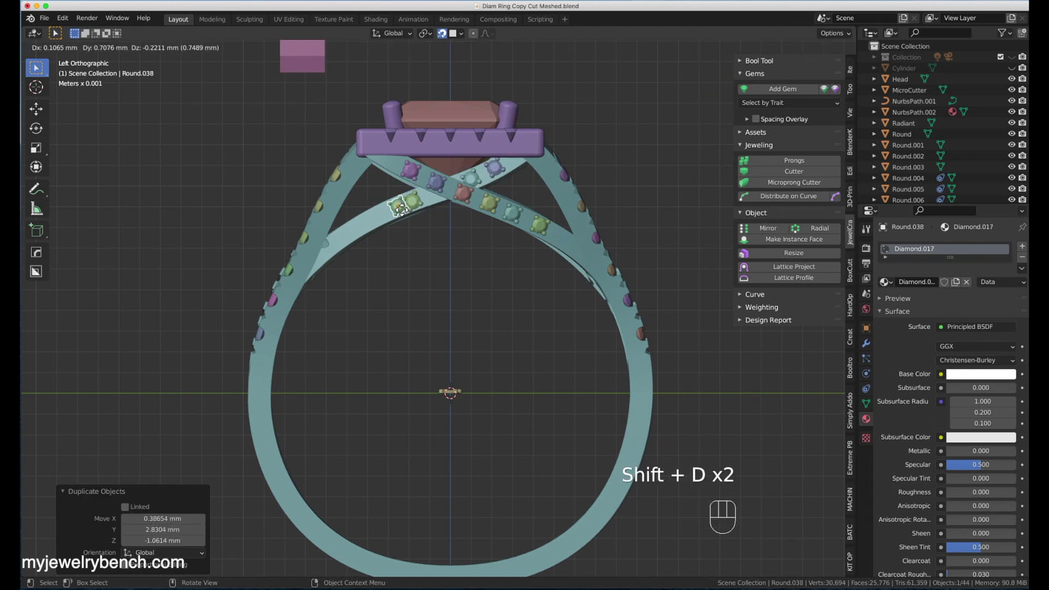
pyautogui.click(386, 214)
pyautogui.hotkey('shift', 'd')
pyautogui.click(361, 230)
# Turn off snapping, select the eleven gallery gems, and set their origins to the 3D cursor.
pyautogui.moveTo(490, 223); pyautogui.dragTo(644, 257, button='middle')
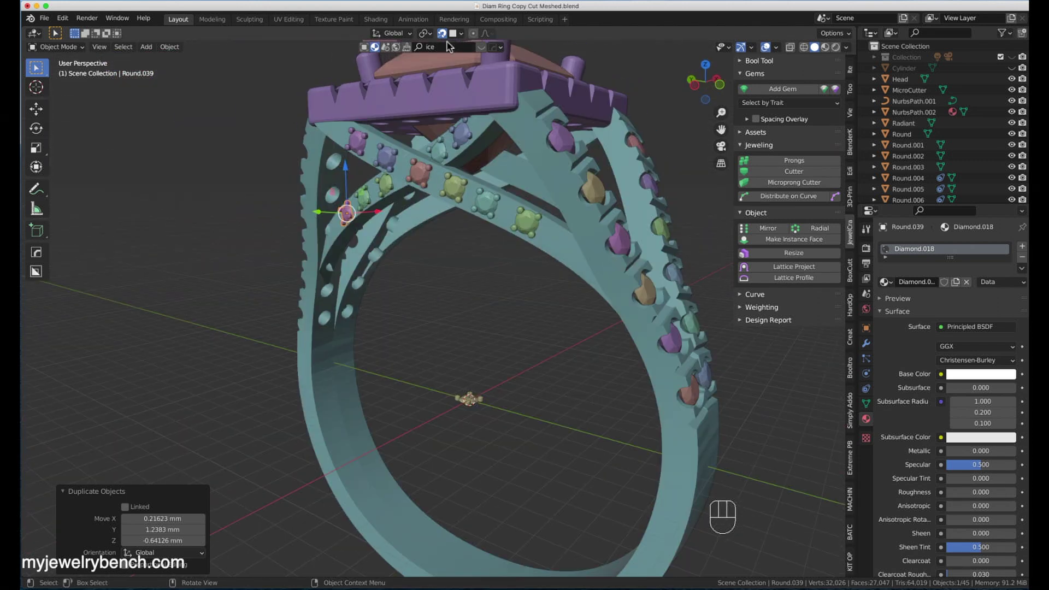
pyautogui.click(446, 41)
pyautogui.click(442, 33)
pyautogui.click(359, 136)
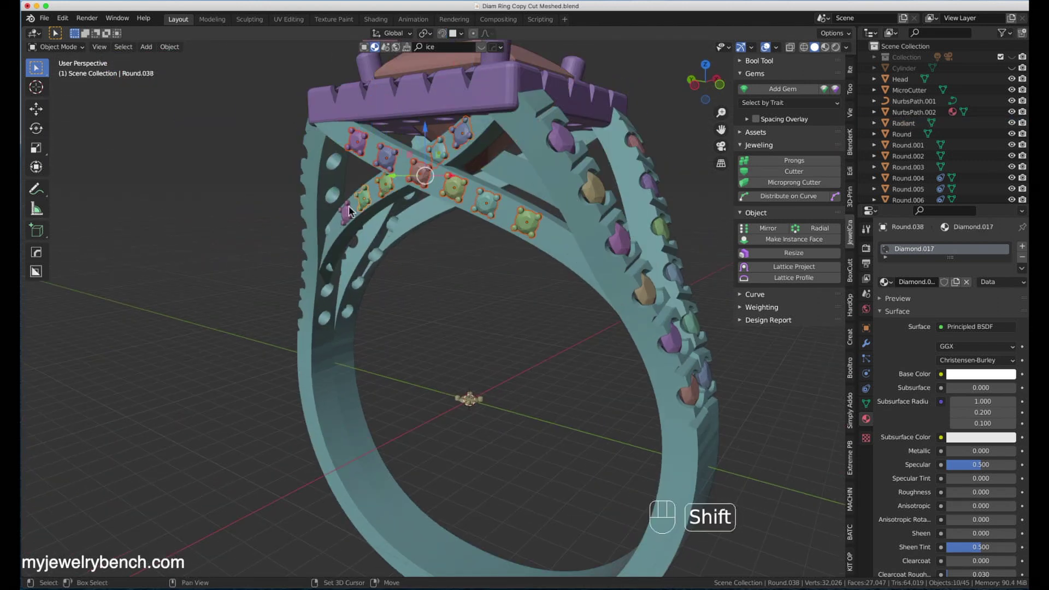
pyautogui.rightClick(457, 188)
pyautogui.moveTo(458, 188)
pyautogui.click(539, 231)
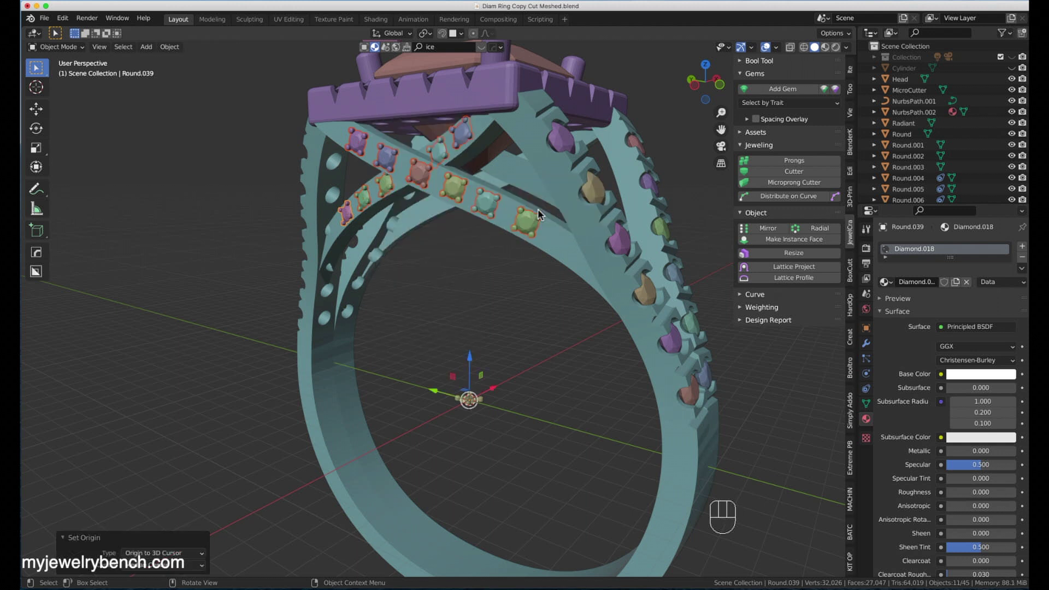
pyautogui.click(767, 228)
pyautogui.click(832, 269)
pyautogui.press('super+z')
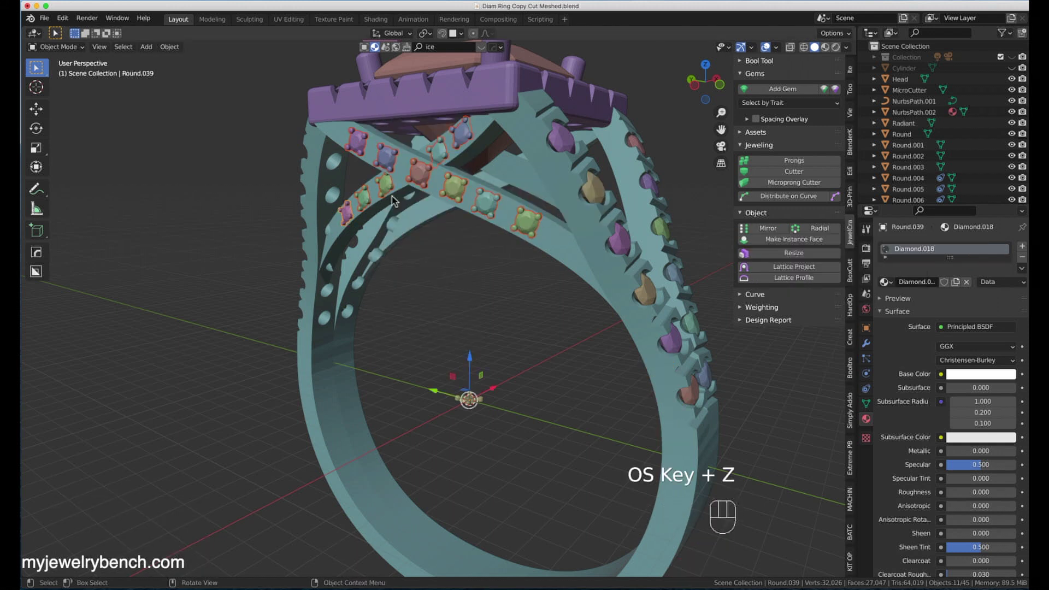
# Duplicate the eleven gallery gems in place and rotate the copies 180° about Z onto the opposite gallery.
pyautogui.hotkey('shift', 'd')
pyautogui.rightClick(424, 216)
pyautogui.write('rz180')
pyautogui.press('Return')
# Unite the eleven copied gallery gems on the positive X side with the shank.
pyautogui.moveTo(425, 217); pyautogui.dragTo(403, 228, button='middle')
pyautogui.click(402, 240)
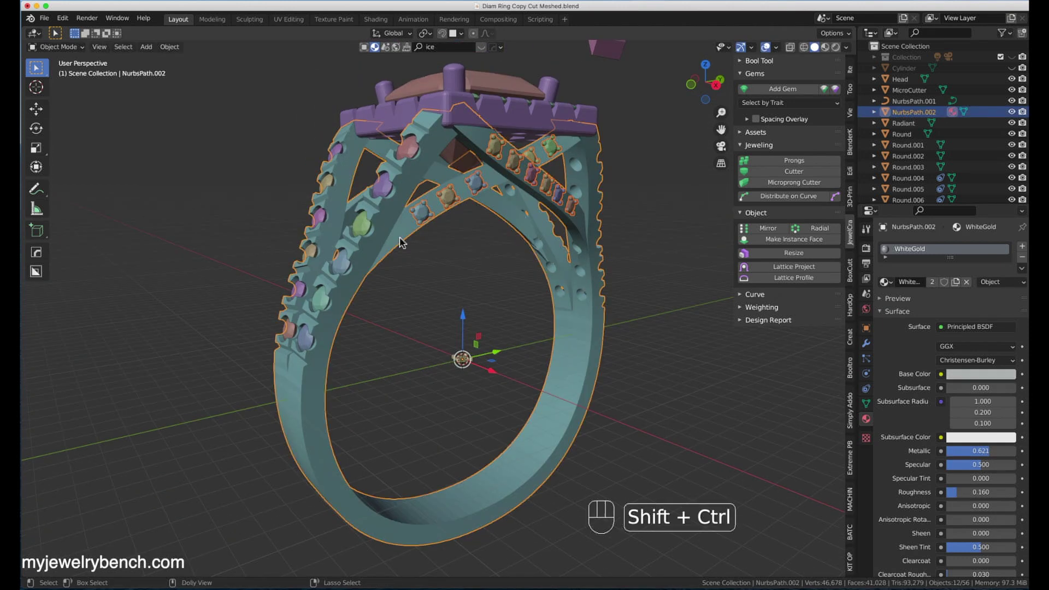
pyautogui.hotkey('ctrl', 'shift', '-')
# Select the eleven original gallery gems on the negative X side and unite them with the shank.
pyautogui.moveTo(376, 230); pyautogui.dragTo(580, 233, button='middle')
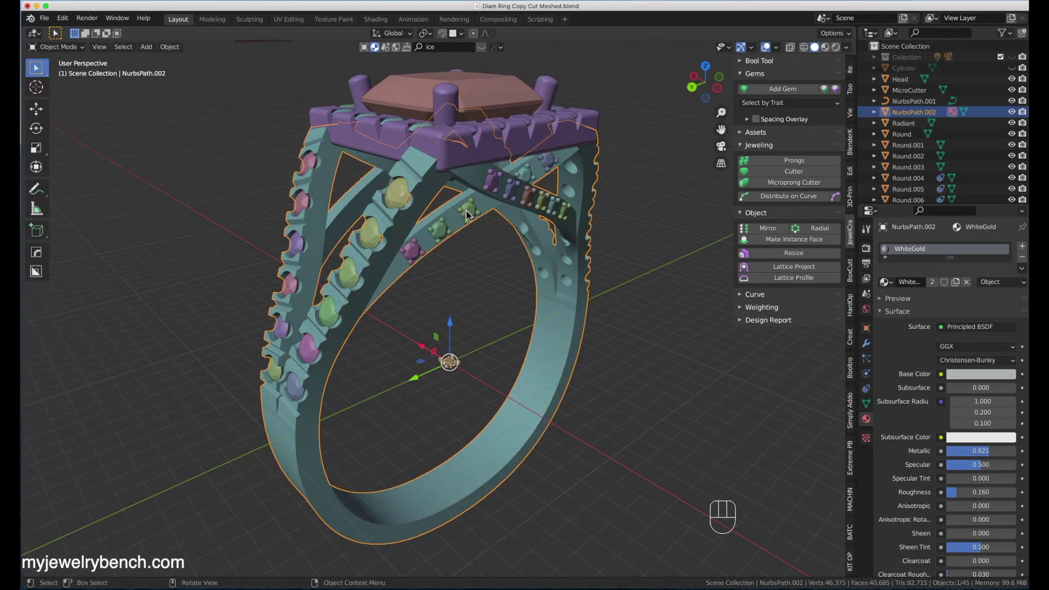
pyautogui.click(467, 211)
pyautogui.keyDown('shift'); pyautogui.click(439, 230); pyautogui.keyUp('shift')
pyautogui.keyDown('shift'); pyautogui.click(412, 252); pyautogui.keyUp('shift')
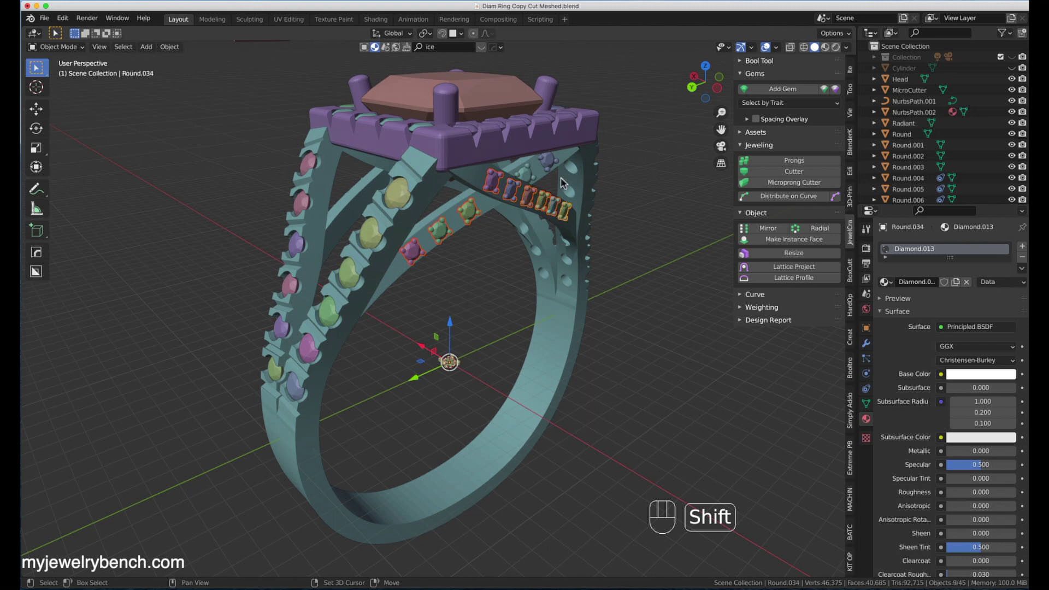
pyautogui.keyDown('ctrl'); pyautogui.keyDown('shift'); pyautogui.click(384, 286); pyautogui.keyUp('shift'); pyautogui.keyUp('ctrl')
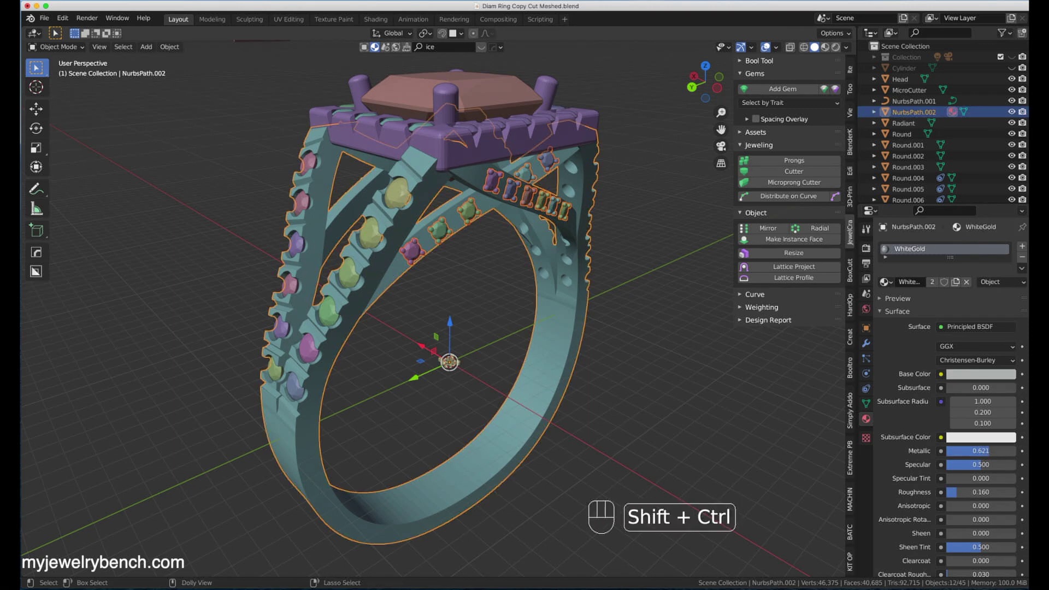
pyautogui.hotkey('ctrl', 'j')
# Give the head a Remesh modifier in Sharp mode with an octree depth of 6.
pyautogui.click(468, 159)
pyautogui.keyDown('shift'); pyautogui.click(444, 176); pyautogui.keyUp('shift')
pyautogui.scroll(5, 358, 185)
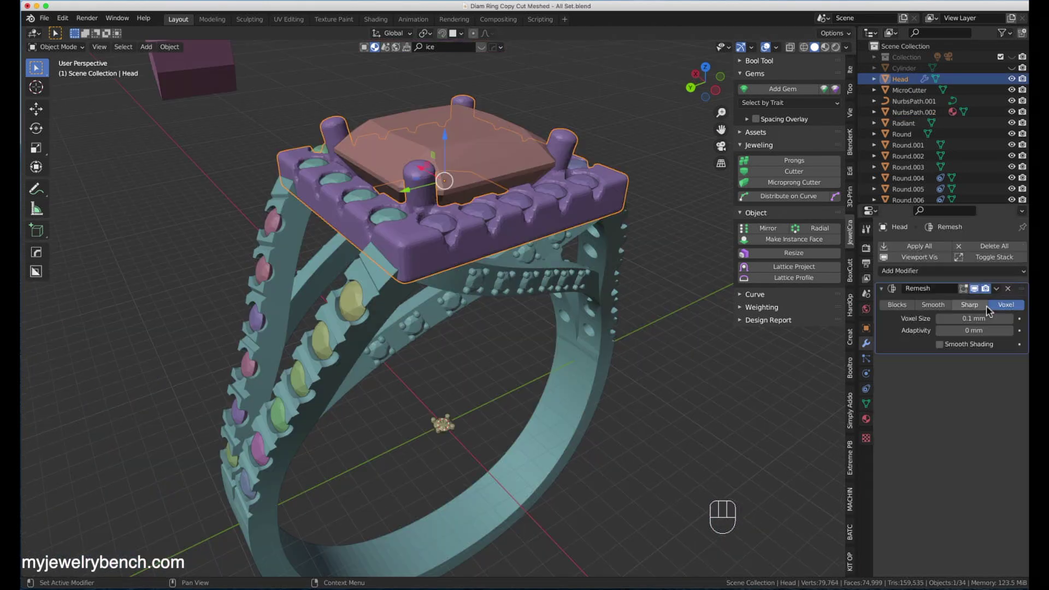
pyautogui.click(983, 306)
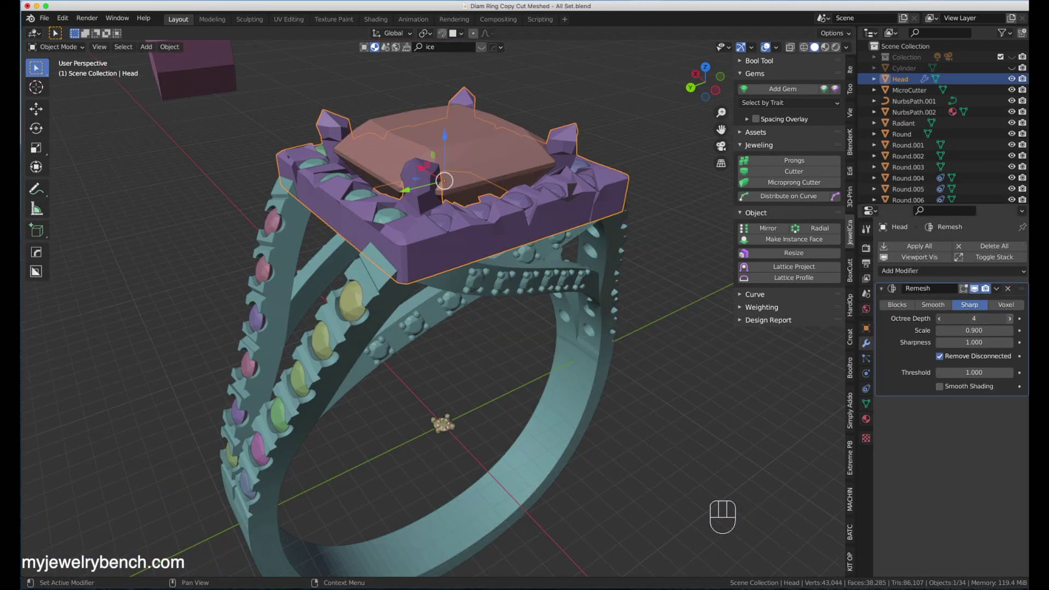
pyautogui.click(1009, 318)
pyautogui.click(1009, 319)
# Show the model in wireframe and set the head's Remesh octree depth to 7.
pyautogui.click(802, 47)
pyautogui.moveTo(375, 199); pyautogui.dragTo(407, 207, button='middle')
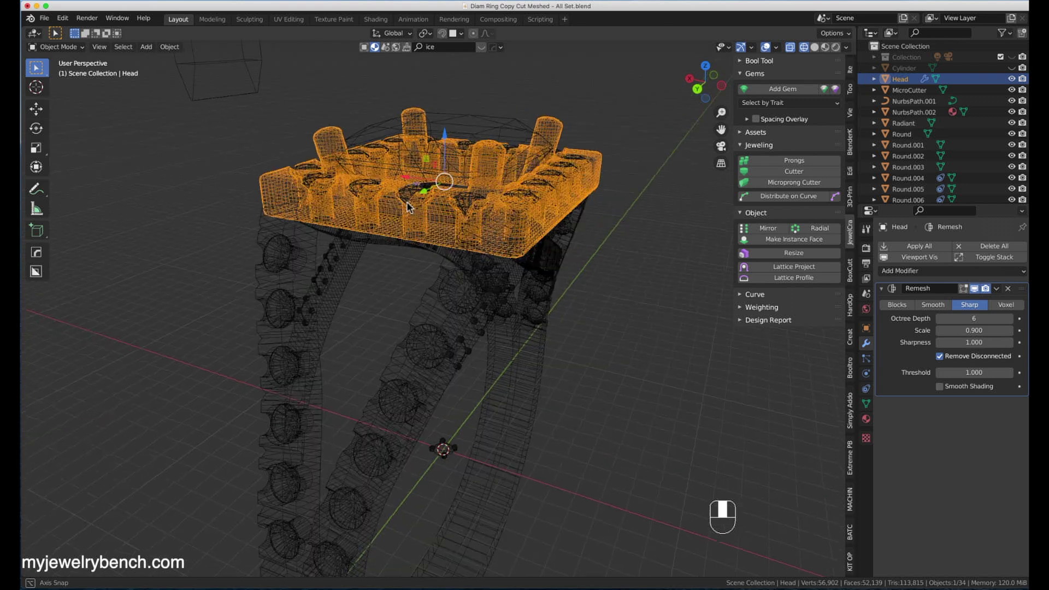
pyautogui.click(1009, 318)
pyautogui.press('Tab')
pyautogui.press('Tab')
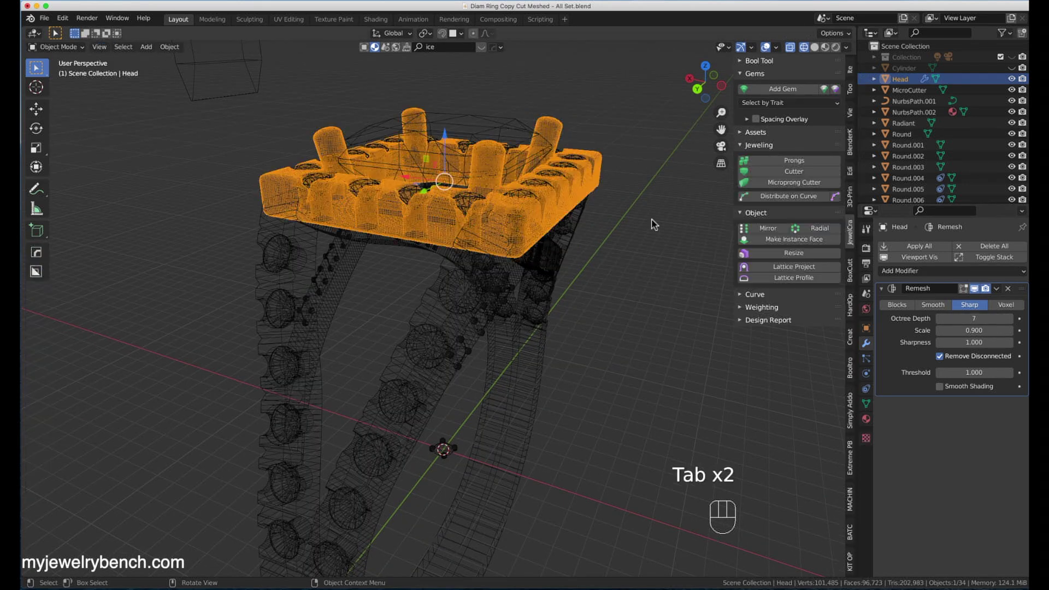
# Apply the head's Remesh modifier and return the model to solid shading.
pyautogui.click(902, 250)
pyautogui.press('Tab')
pyautogui.press('Tab')
pyautogui.click(824, 46)
pyautogui.click(813, 47)
# Switch to the Sculpting workspace and examine the corner of the remeshed head.
pyautogui.moveTo(437, 257)
pyautogui.mouseDown(button='middle')
pyautogui.moveTo(372, 267)
pyautogui.moveTo(427, 252)
pyautogui.moveTo(197, 169)
pyautogui.mouseUp(button='middle')
pyautogui.click(249, 19)
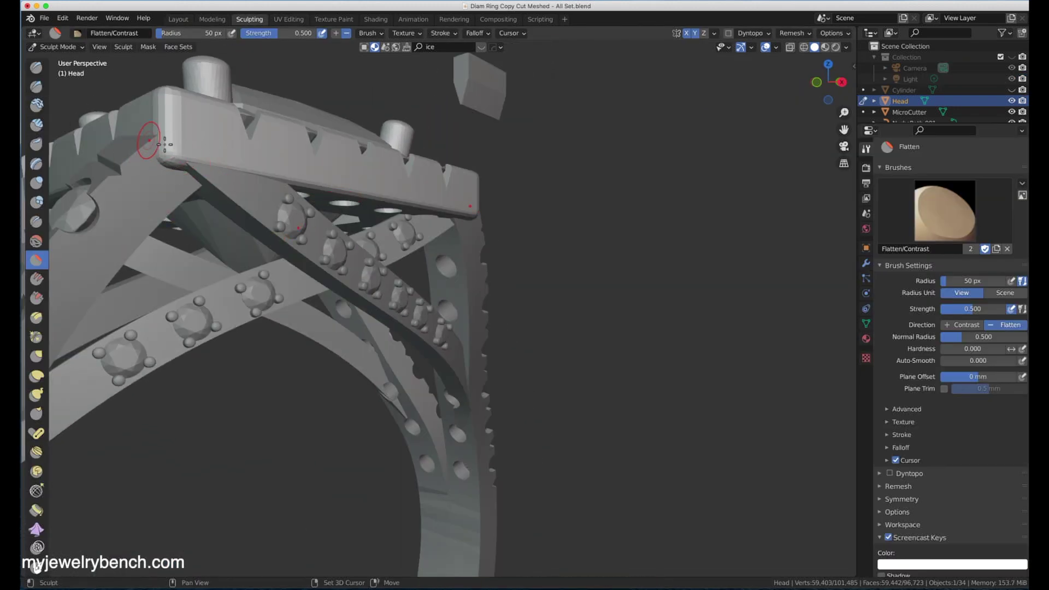
pyautogui.keyDown('shift'); pyautogui.moveTo(176, 154); pyautogui.dragTo(574, 187, button='middle'); pyautogui.keyUp('shift')
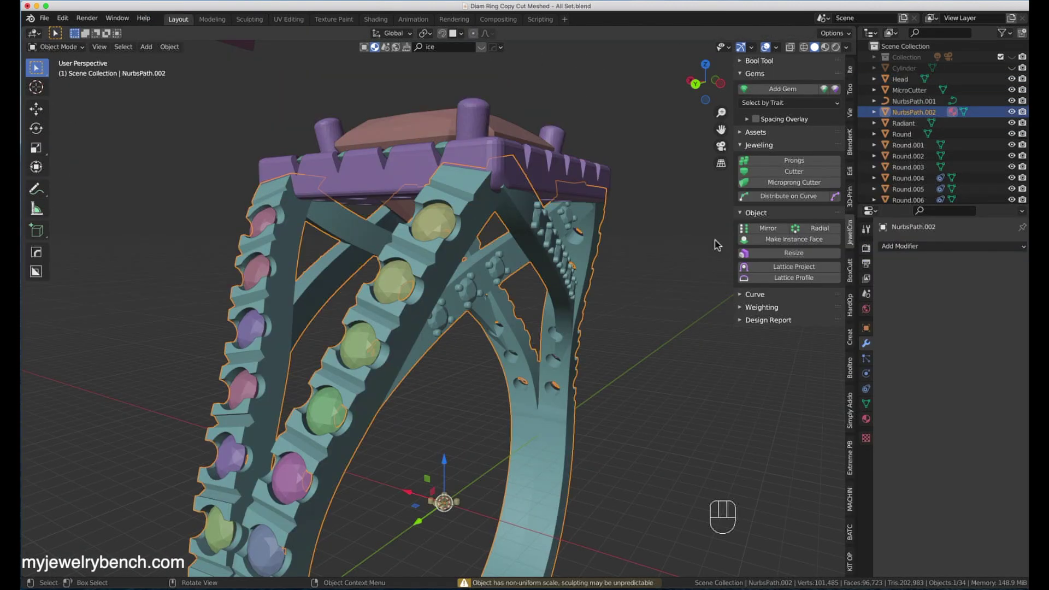
# Give the shank a Remesh modifier in Sharp mode with an octree depth of 8.
pyautogui.click(907, 246)
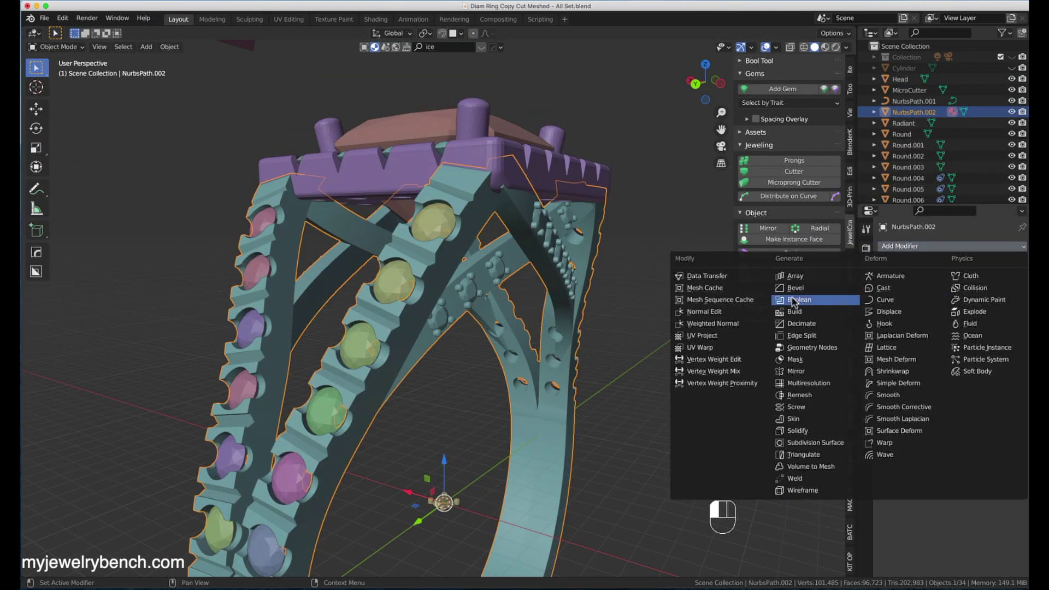
pyautogui.click(799, 394)
pyautogui.click(968, 304)
pyautogui.click(1009, 318)
pyautogui.click(1009, 319)
pyautogui.click(1009, 319)
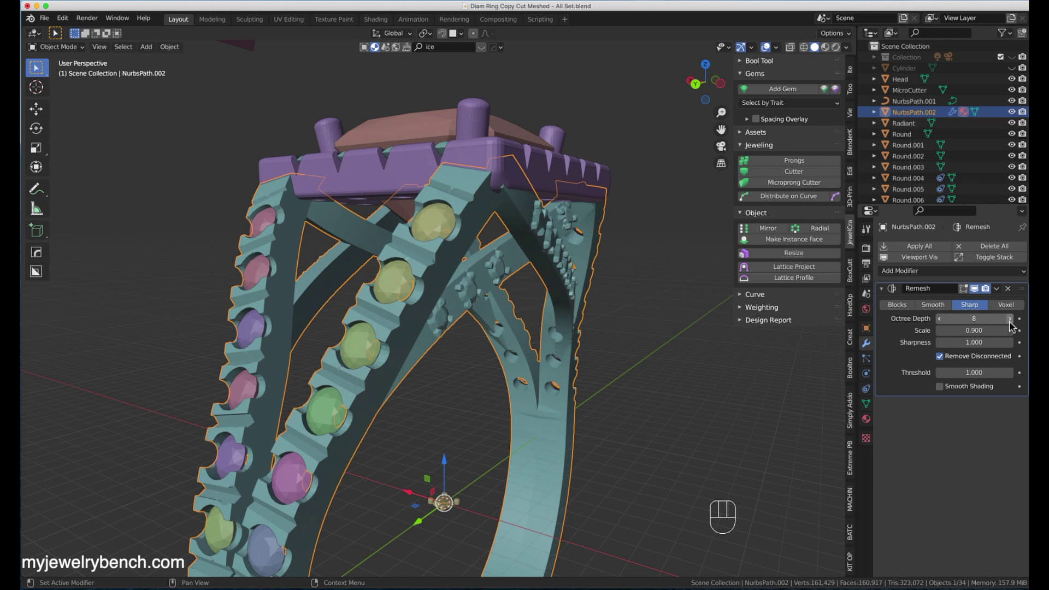